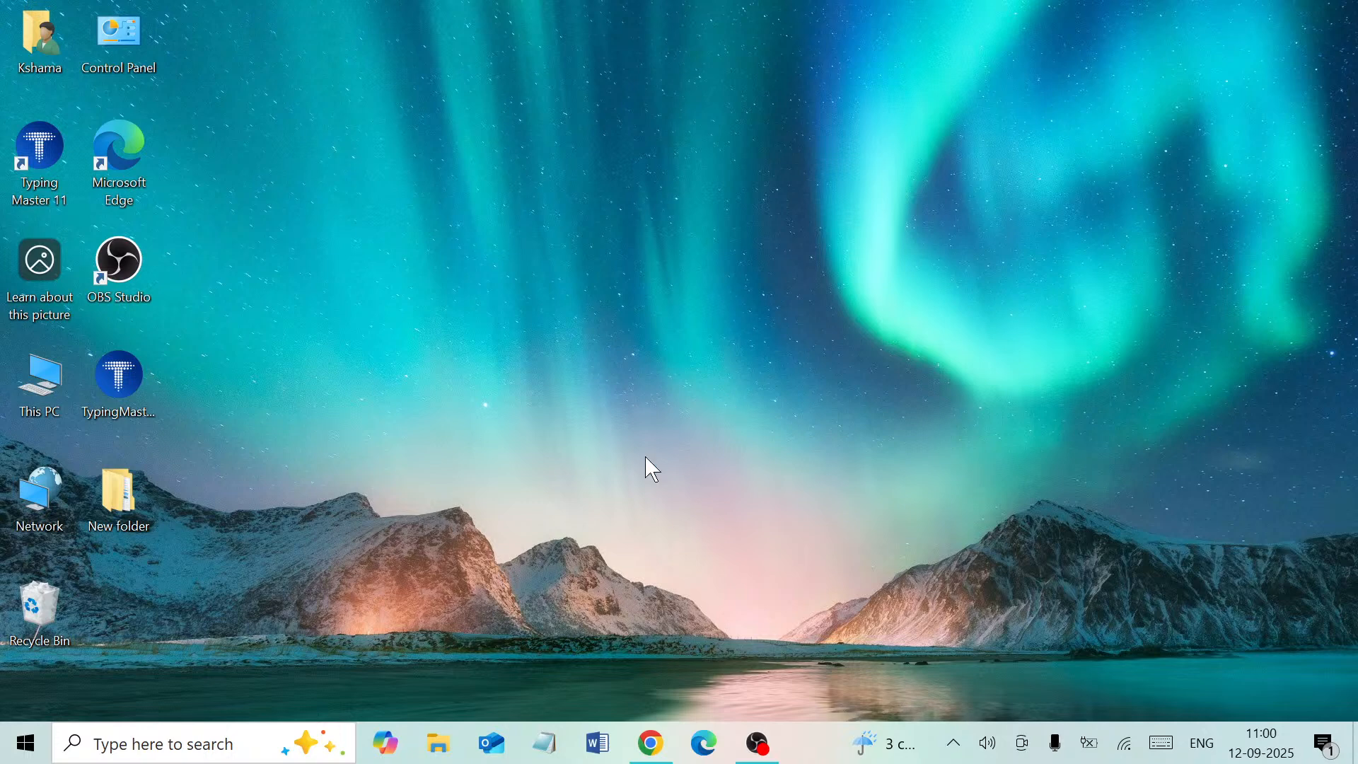
Start Word and create a blank document.
left_click(596, 742)
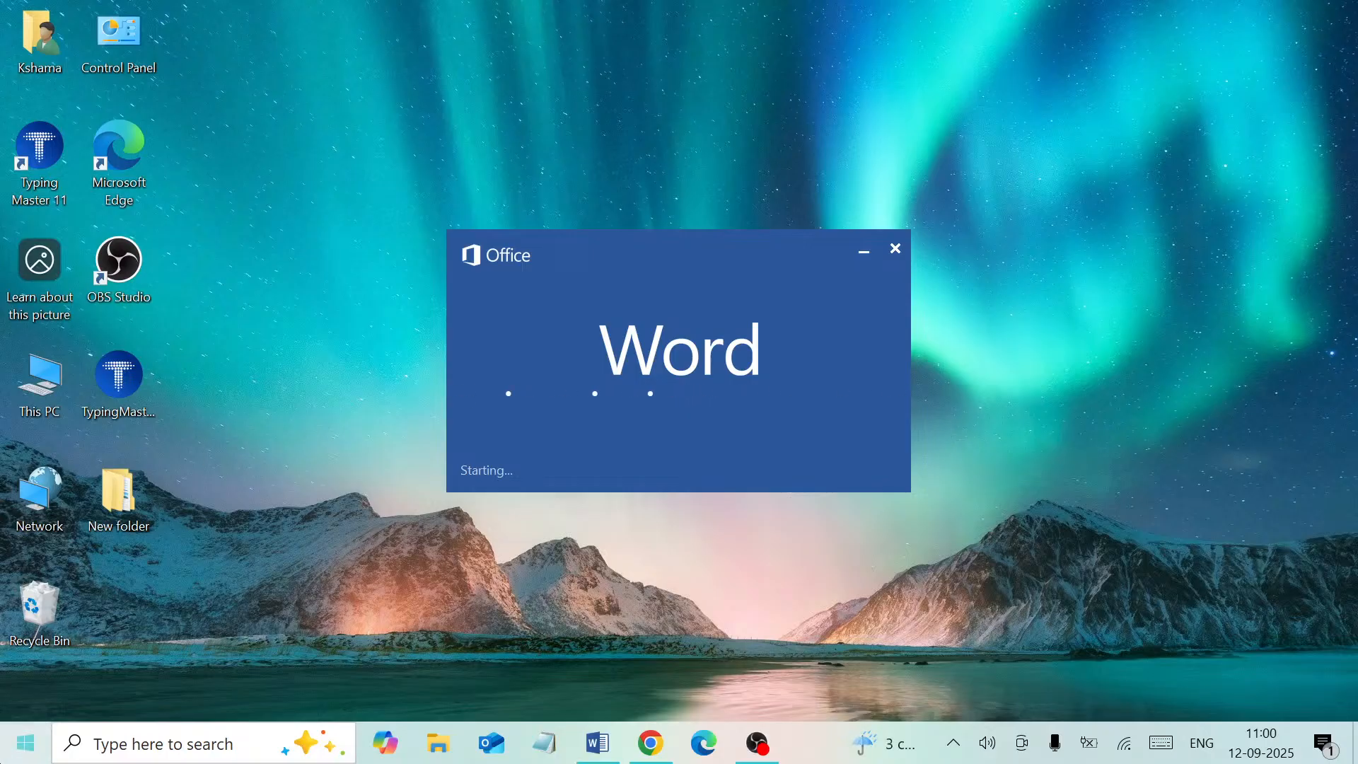
key("super")
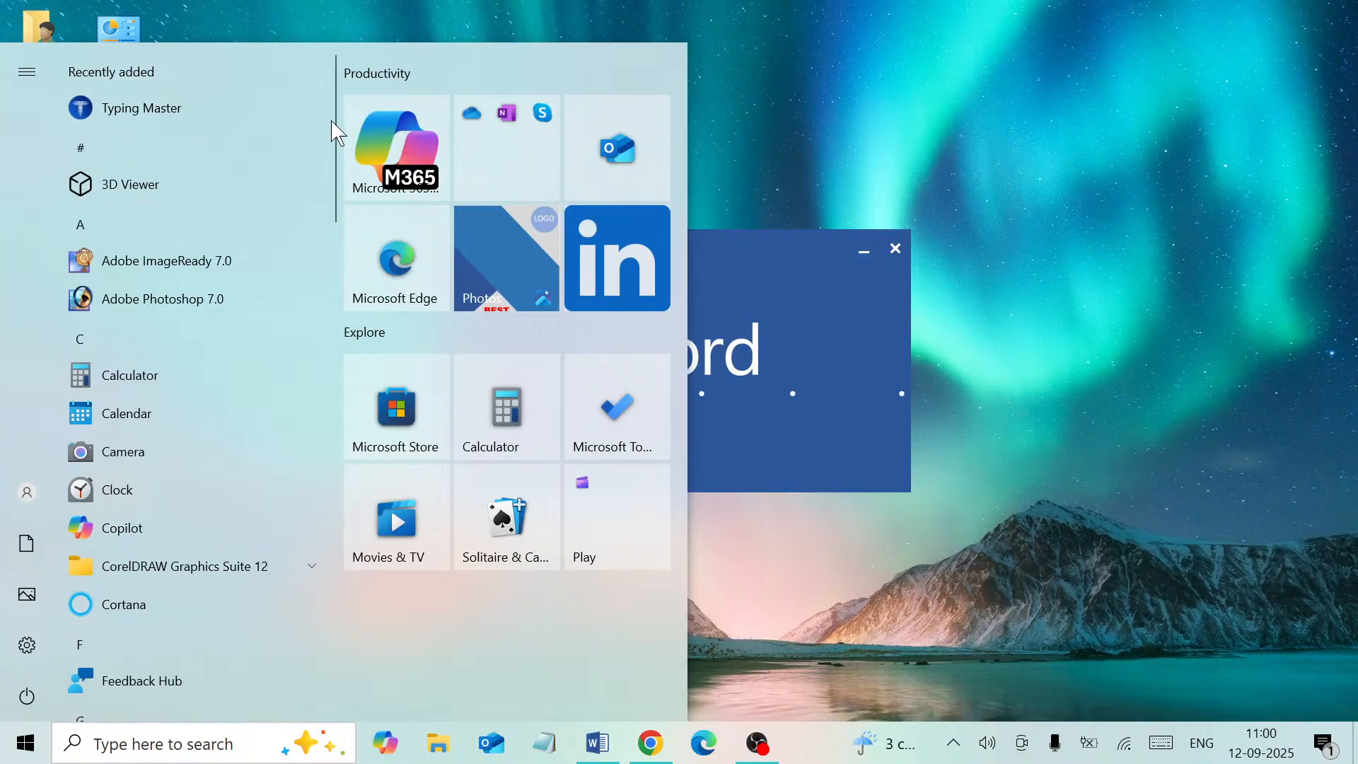
scroll(336, 203, "down", 5)
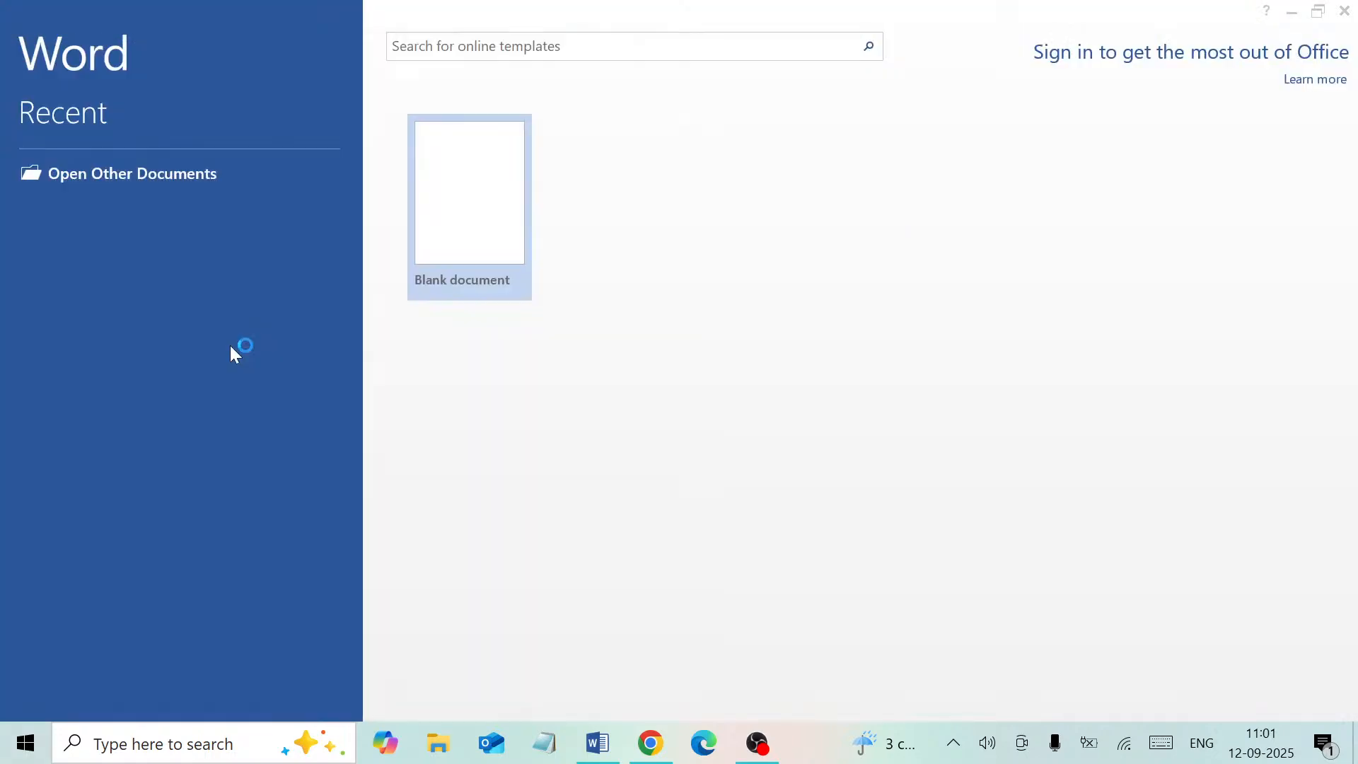
left_click(490, 263)
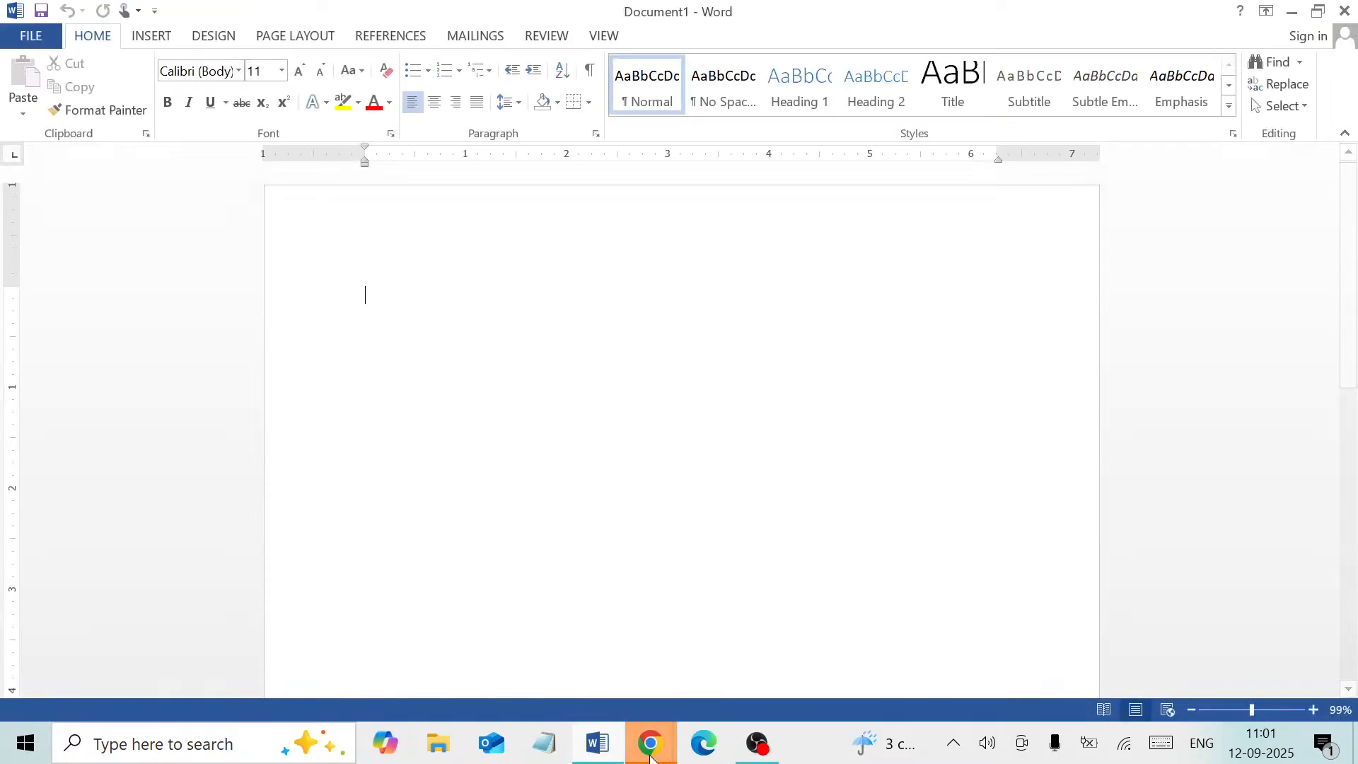
Switch to a maximized Chrome window and search Google for "omr sheet".
mouse_move(651, 755)
left_click(788, 679)
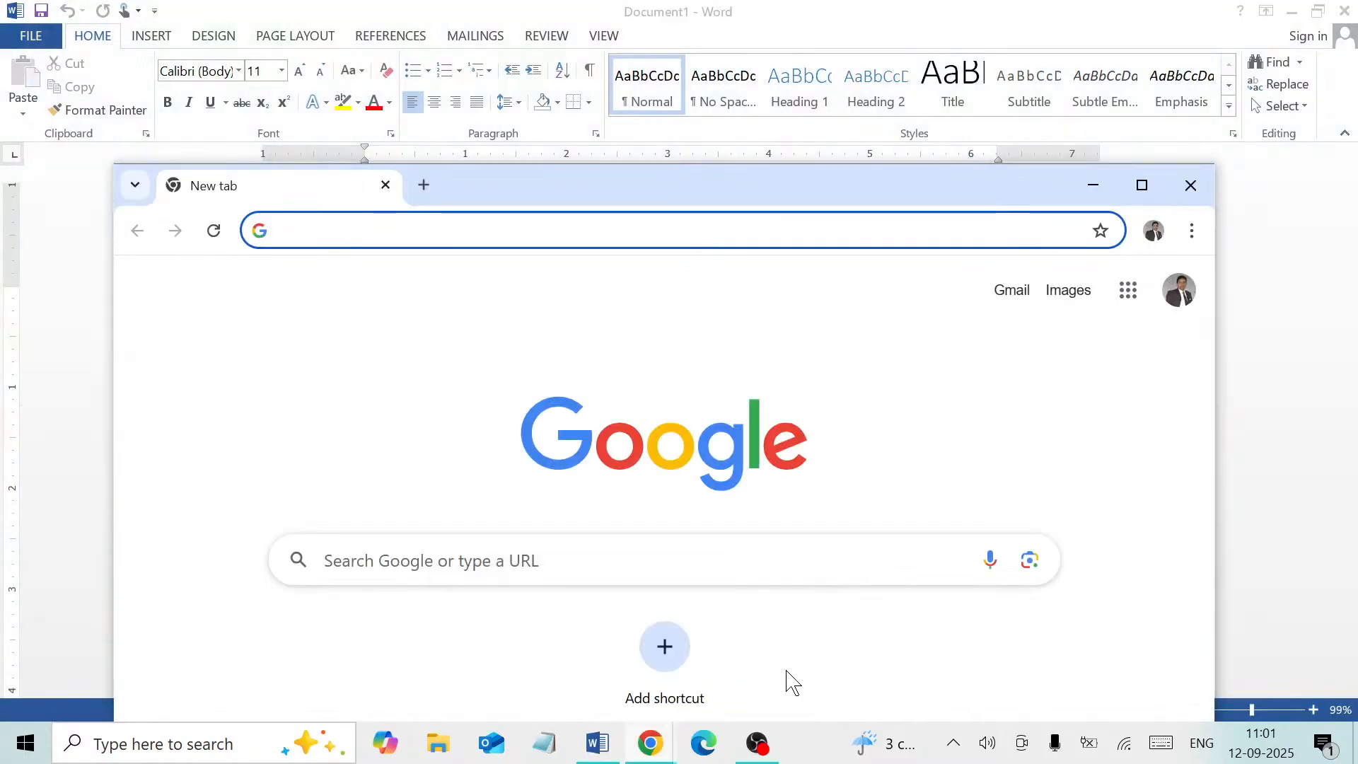
double_click(761, 184)
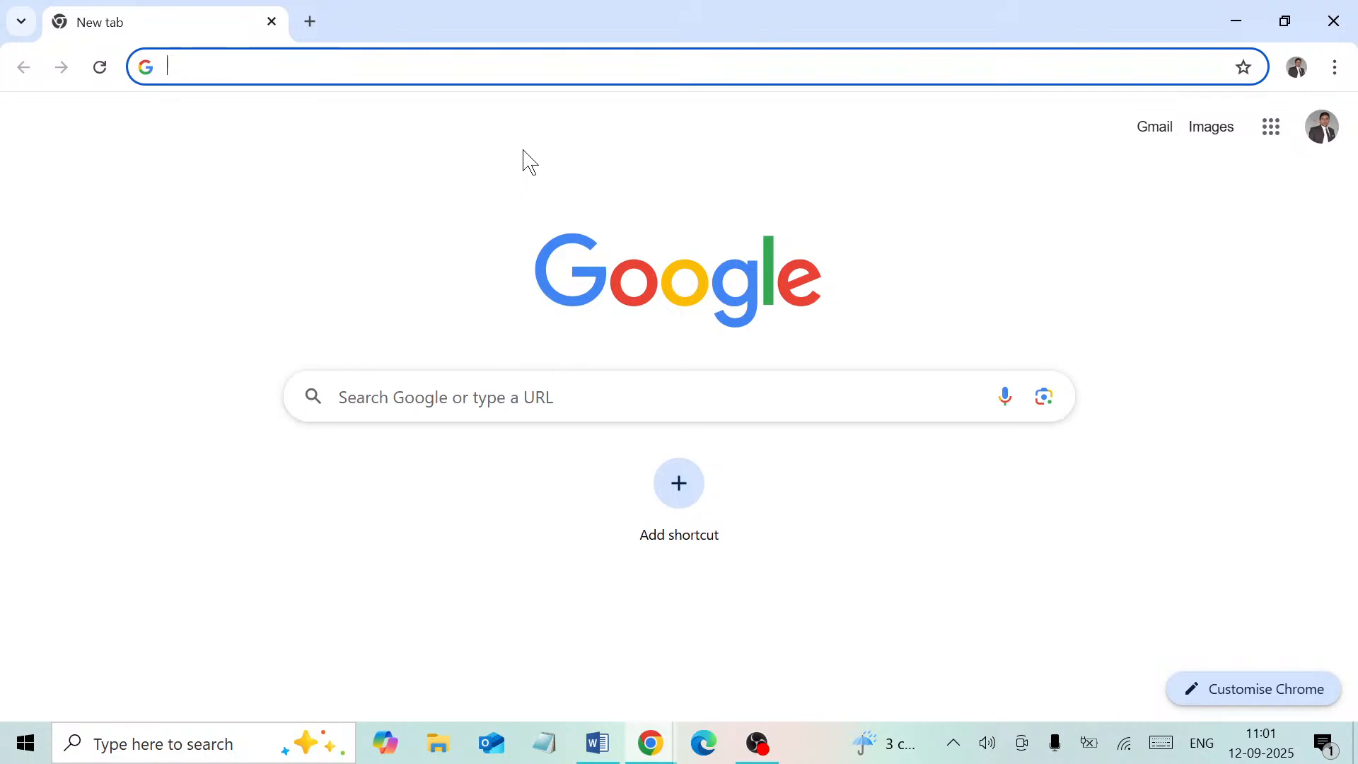
type("omr")
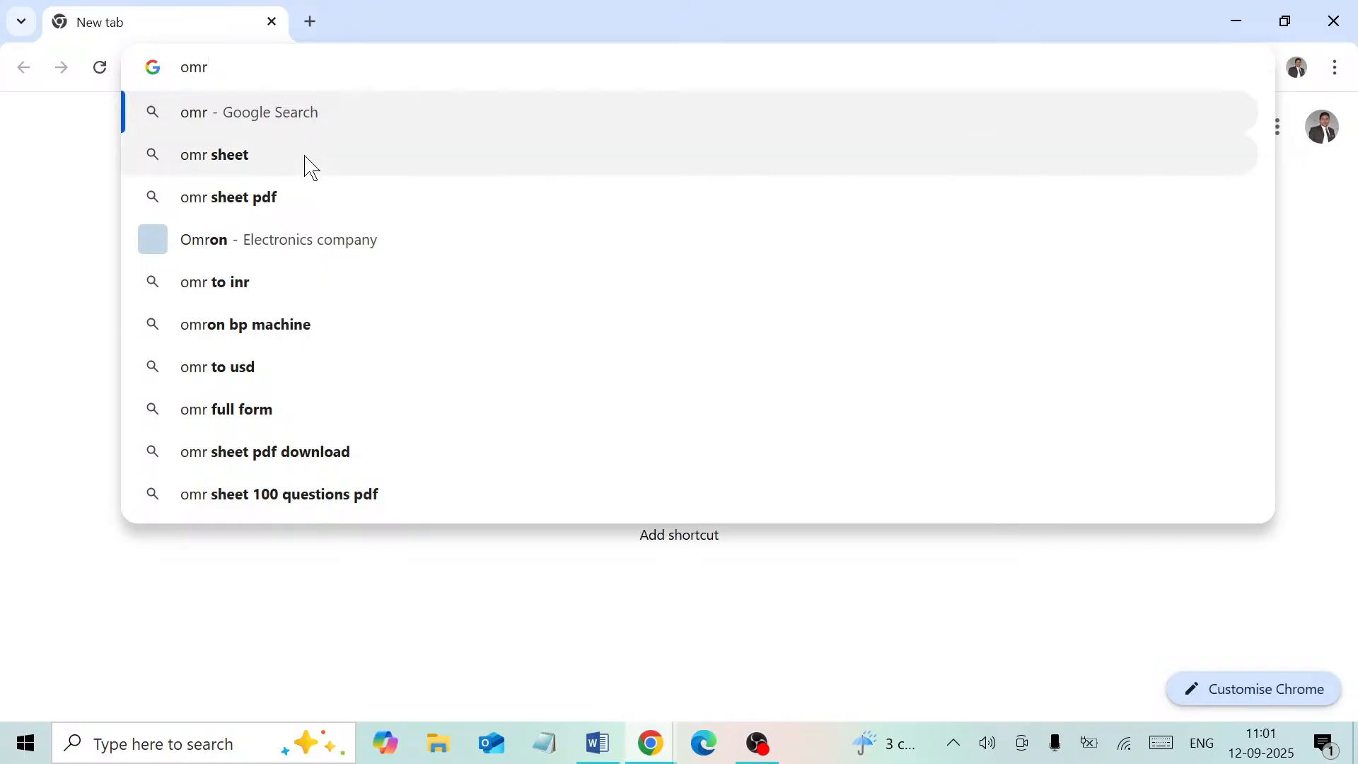
left_click(311, 168)
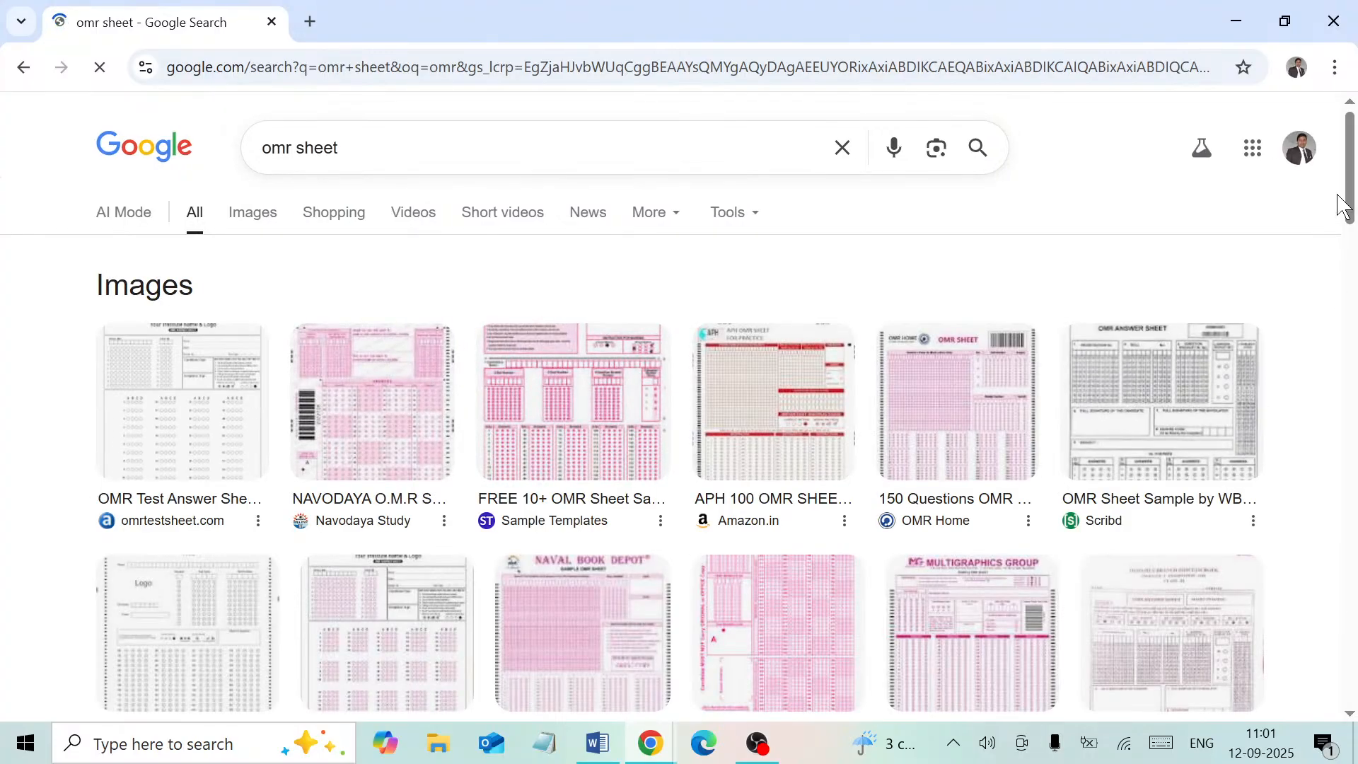
Preview the MentorJi printable OMR sheet and the black-and-white Amazon.in OMR sheet from the image results.
left_click_drag(1352, 184, 1346, 243)
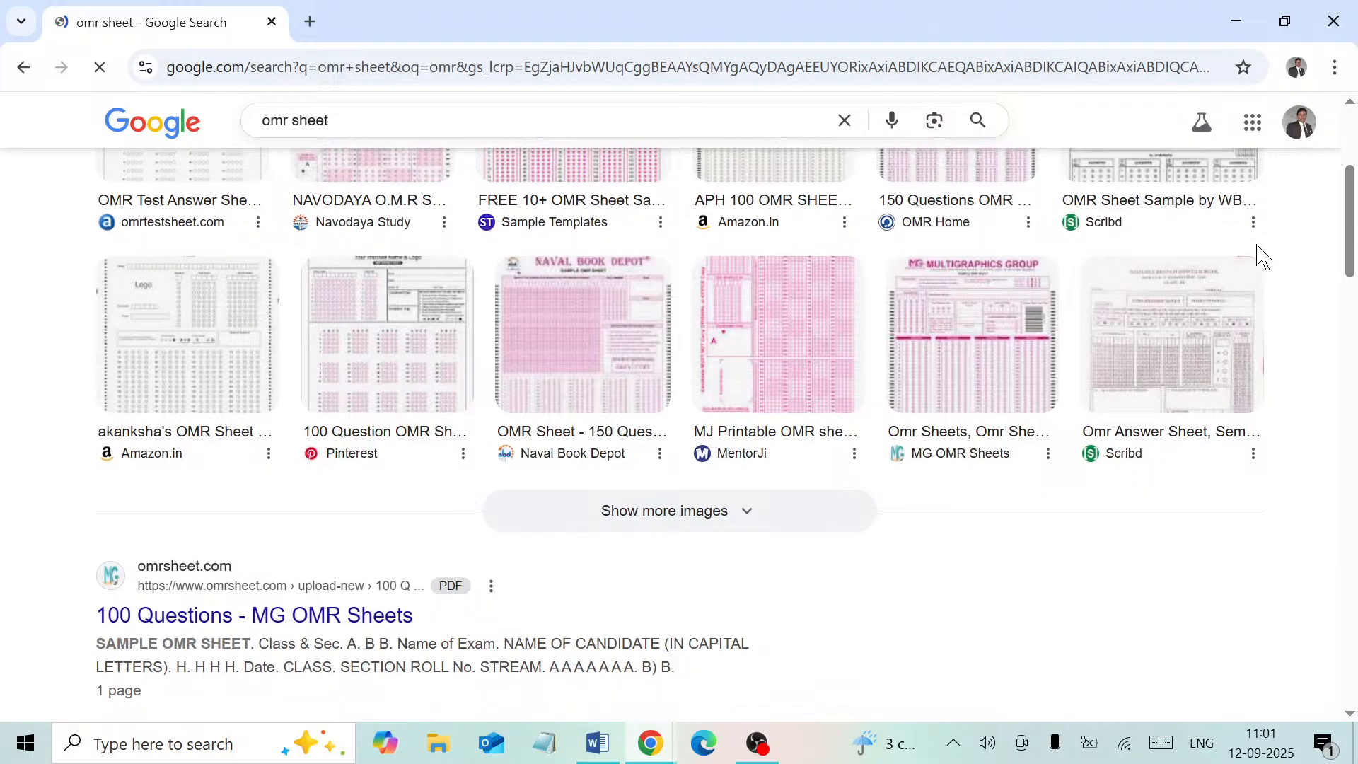
left_click(825, 324)
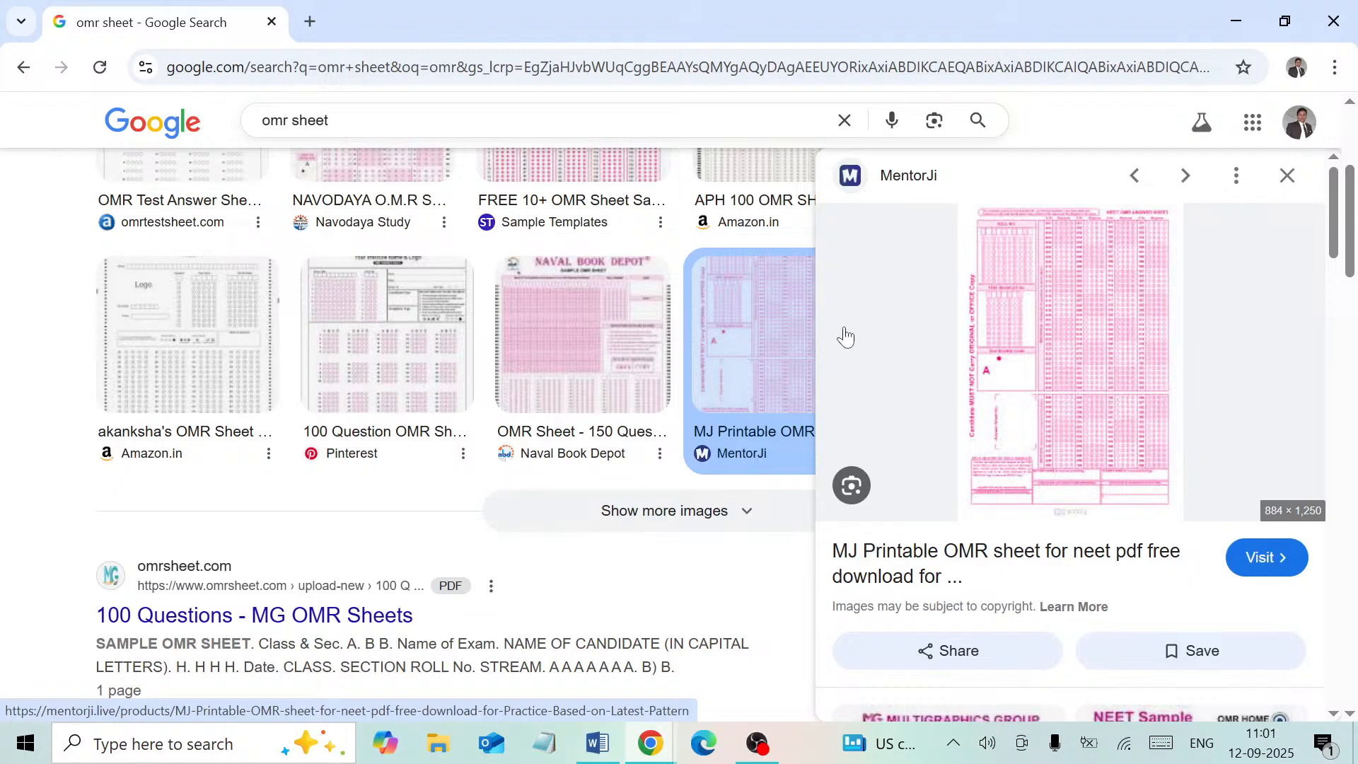
left_click(1288, 177)
left_click(172, 315)
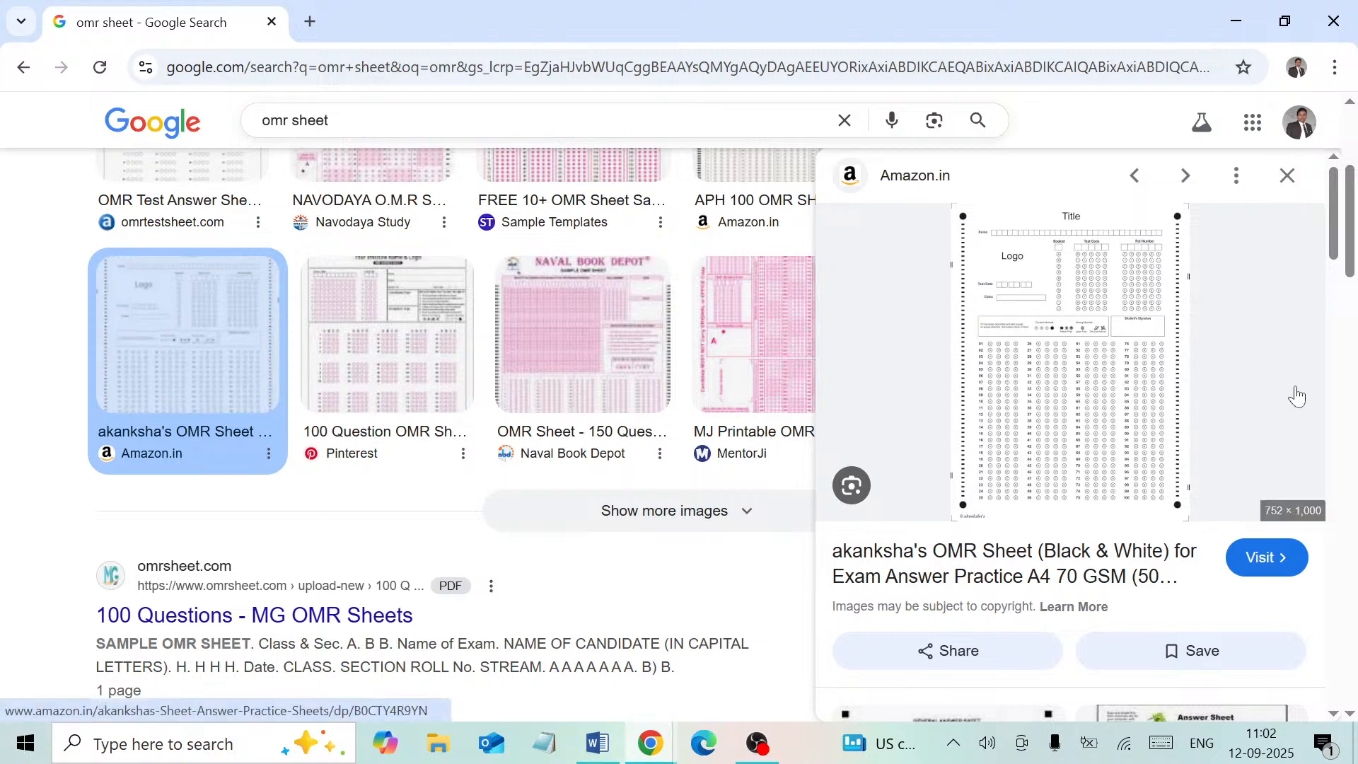
mouse_move(1334, 256)
left_mouse_down()
mouse_move(1335, 287)
mouse_move(1332, 273)
left_mouse_up()
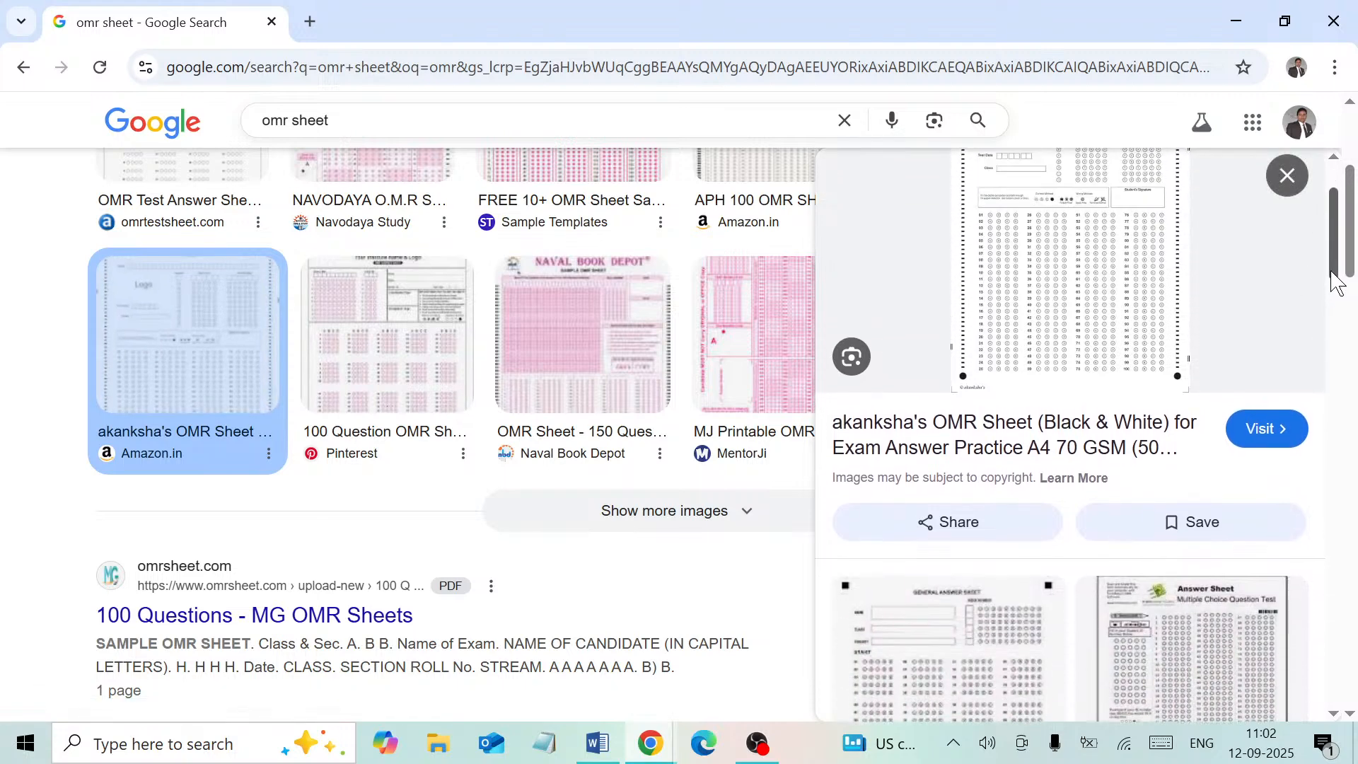
Examine the enlarged OMR sheet layout on its Amazon.in product page, closing the page and the image preview when done.
left_click(1044, 305)
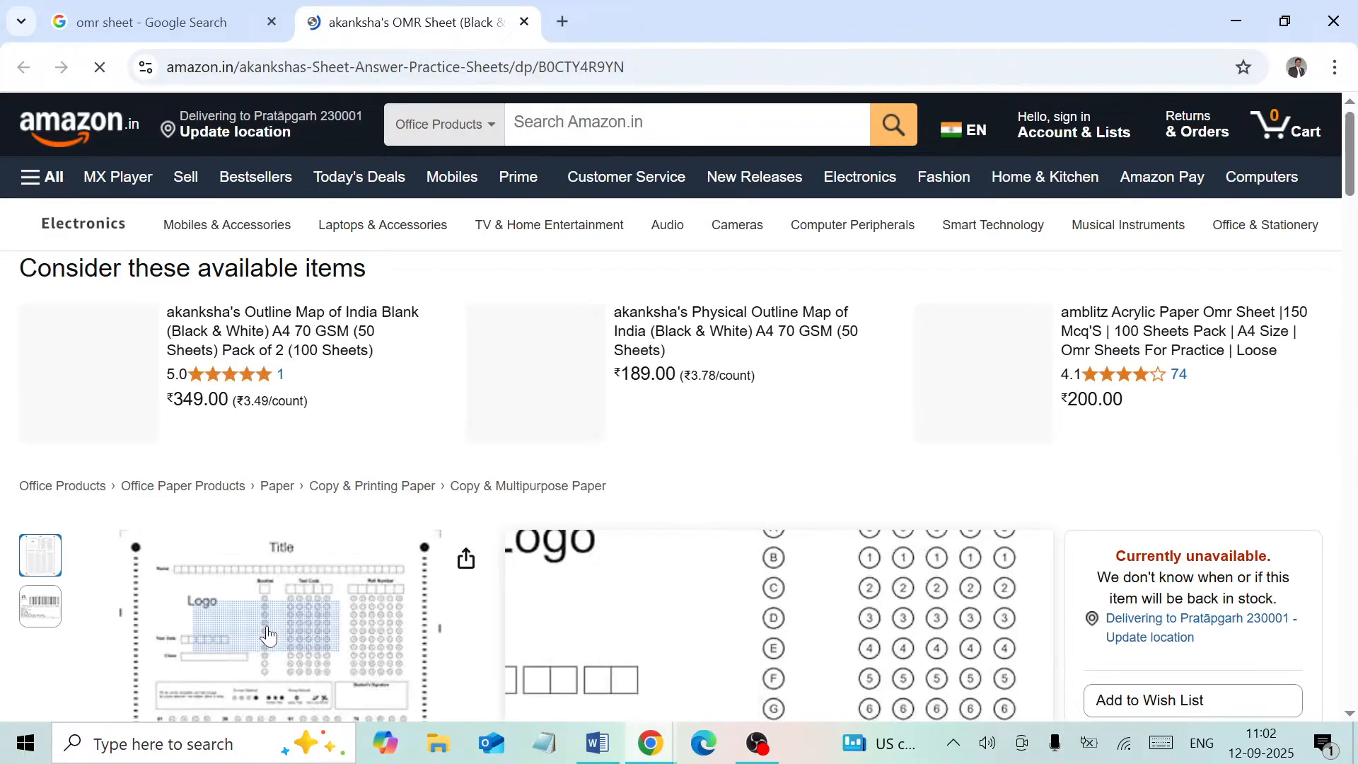
left_click(265, 623)
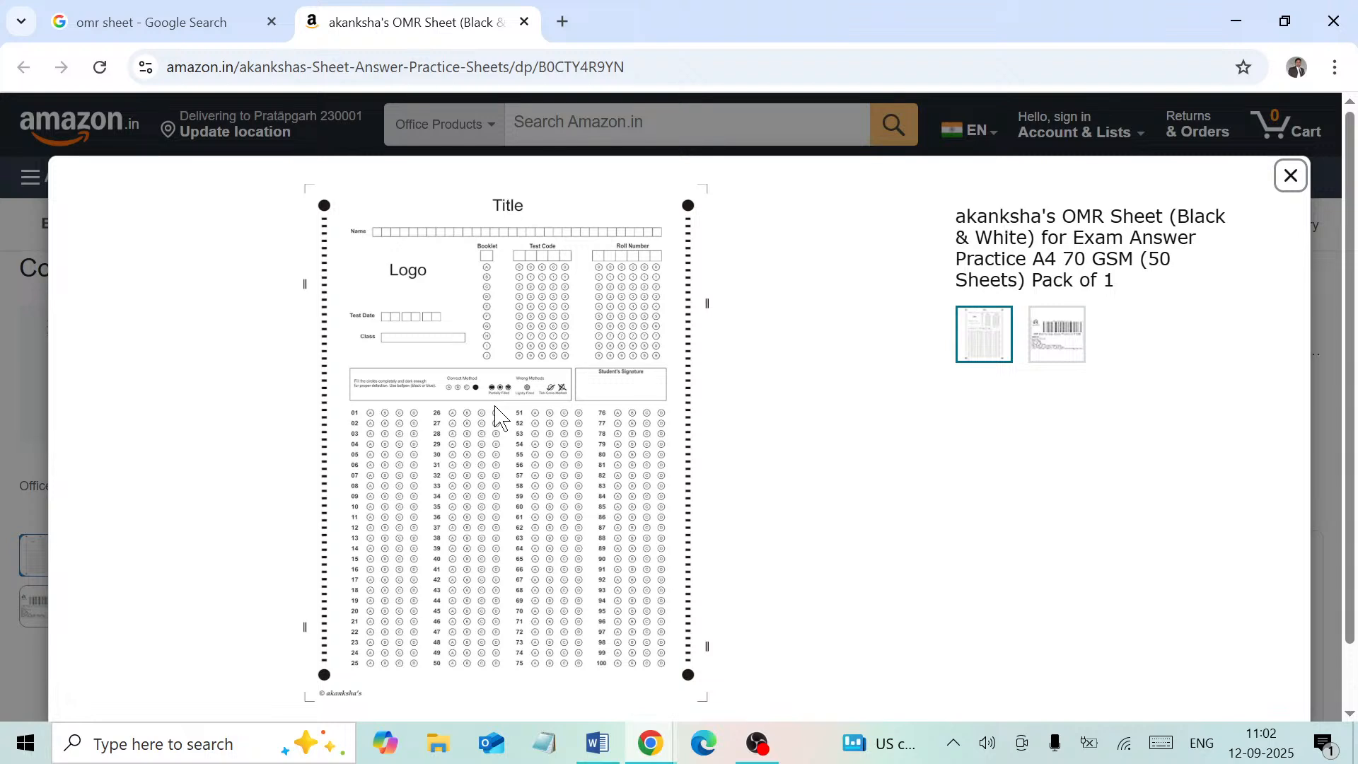
left_click(444, 416)
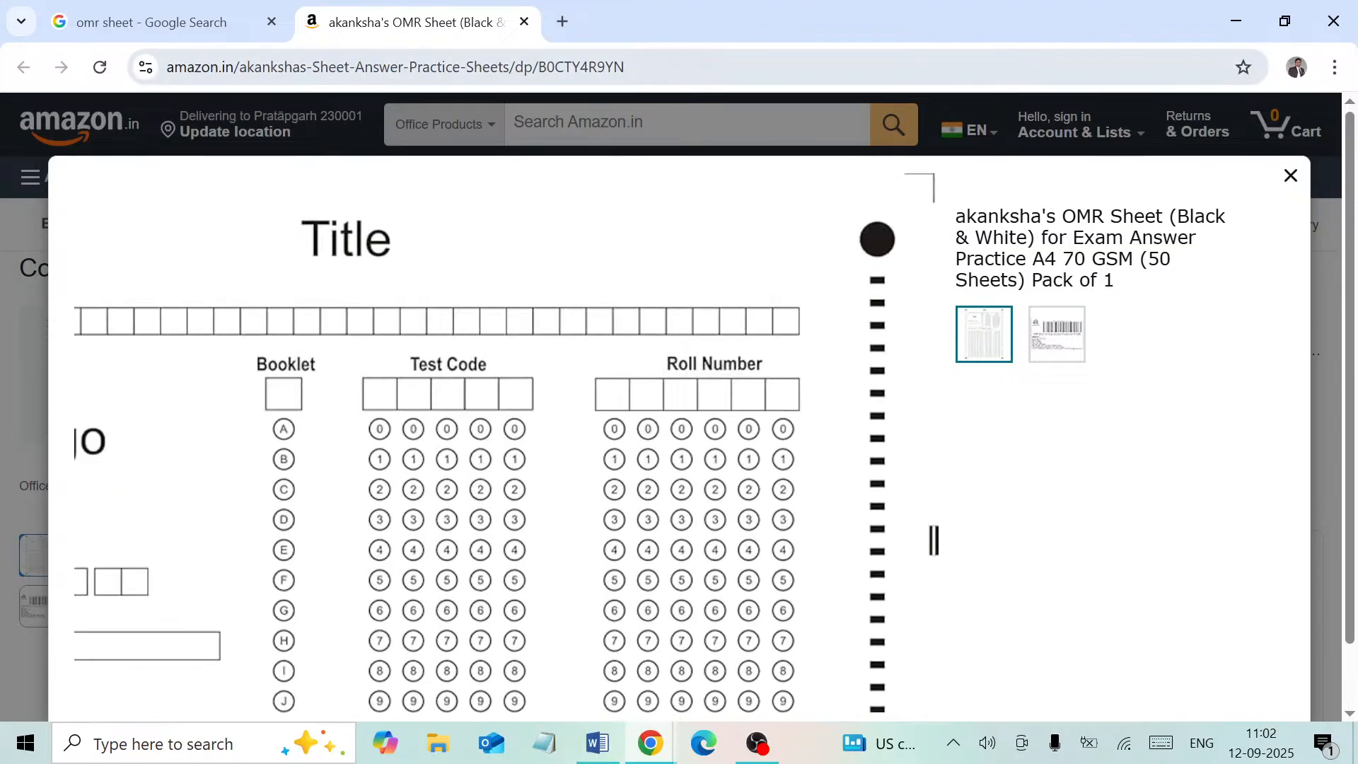
left_click(524, 22)
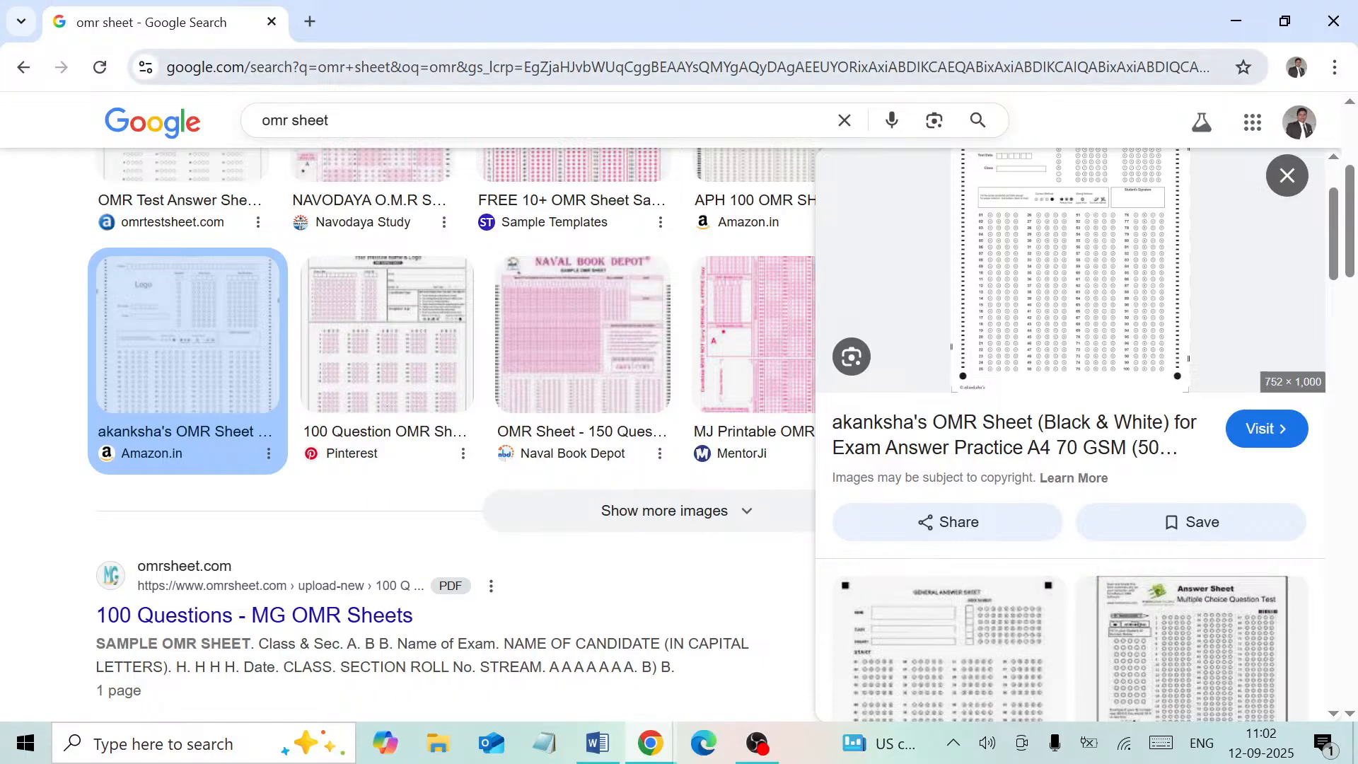
left_click(1286, 175)
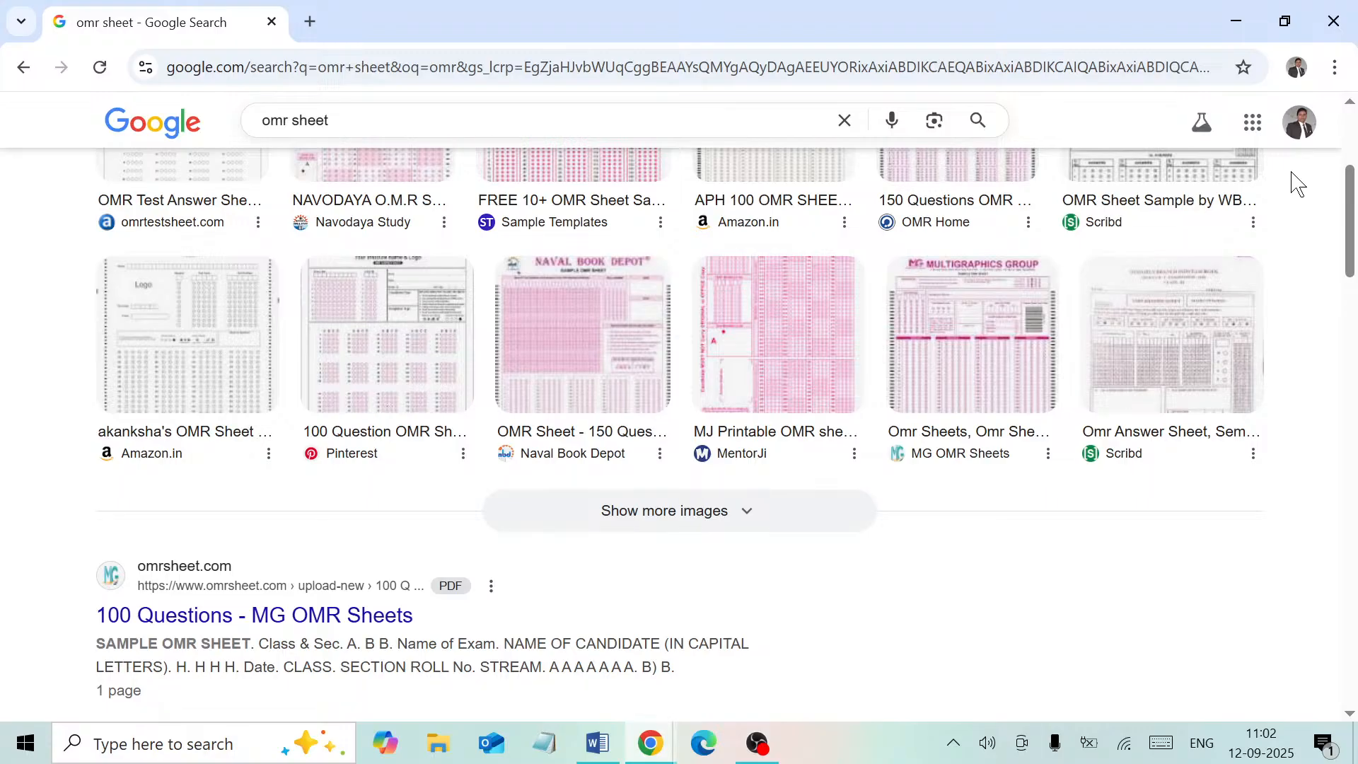
Replace the Google query and search for "omr font download".
left_click_drag(1351, 205, 1351, 151)
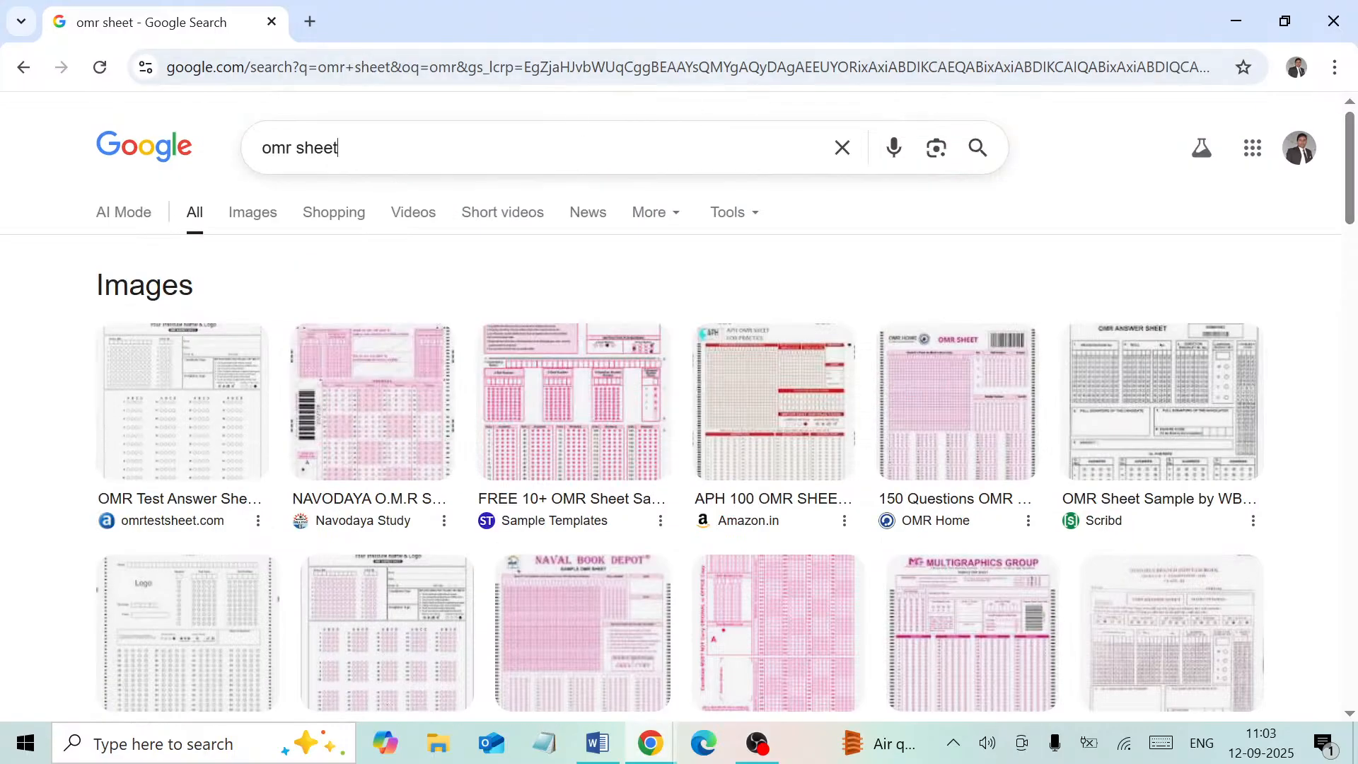
left_click(338, 147)
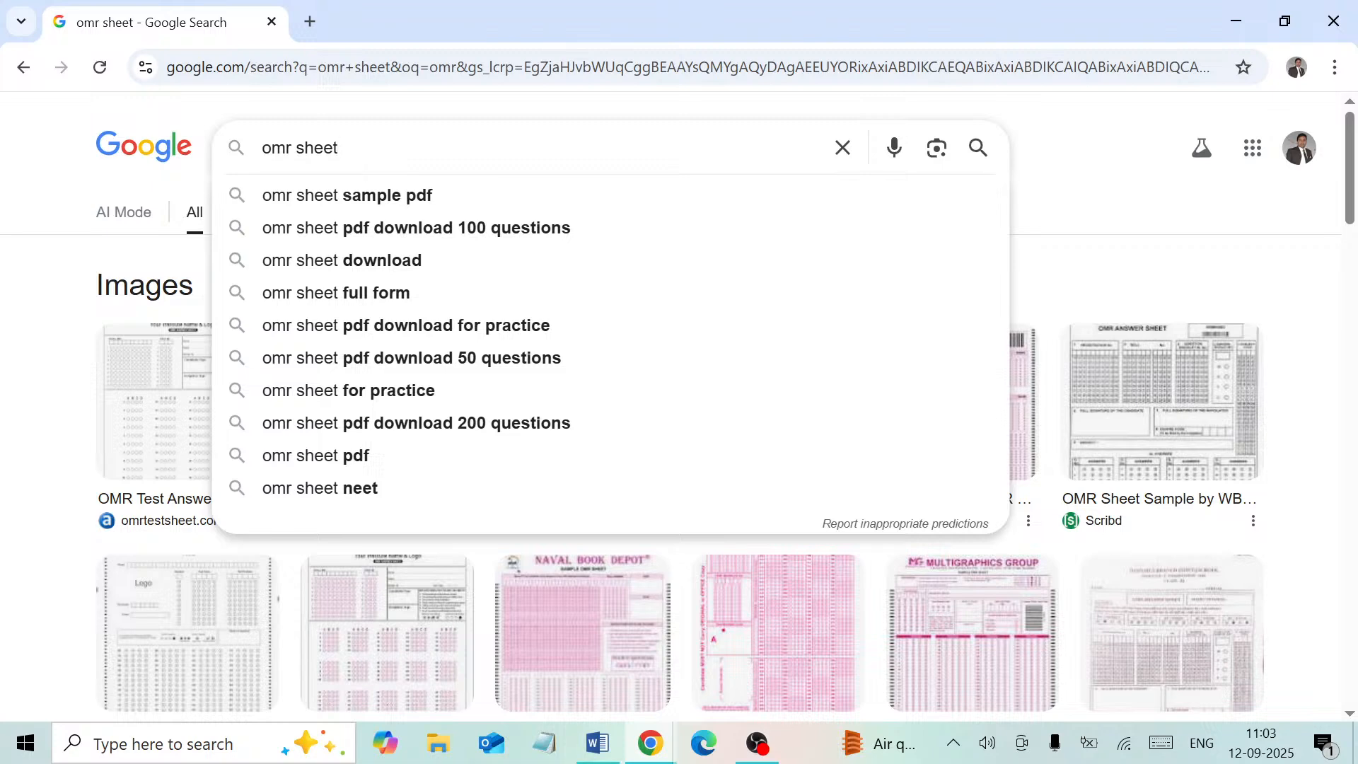
key("BackSpace")
key("BackSpace")
key("BackSpace")
key("BackSpace")
key("BackSpace")
key("BackSpace")
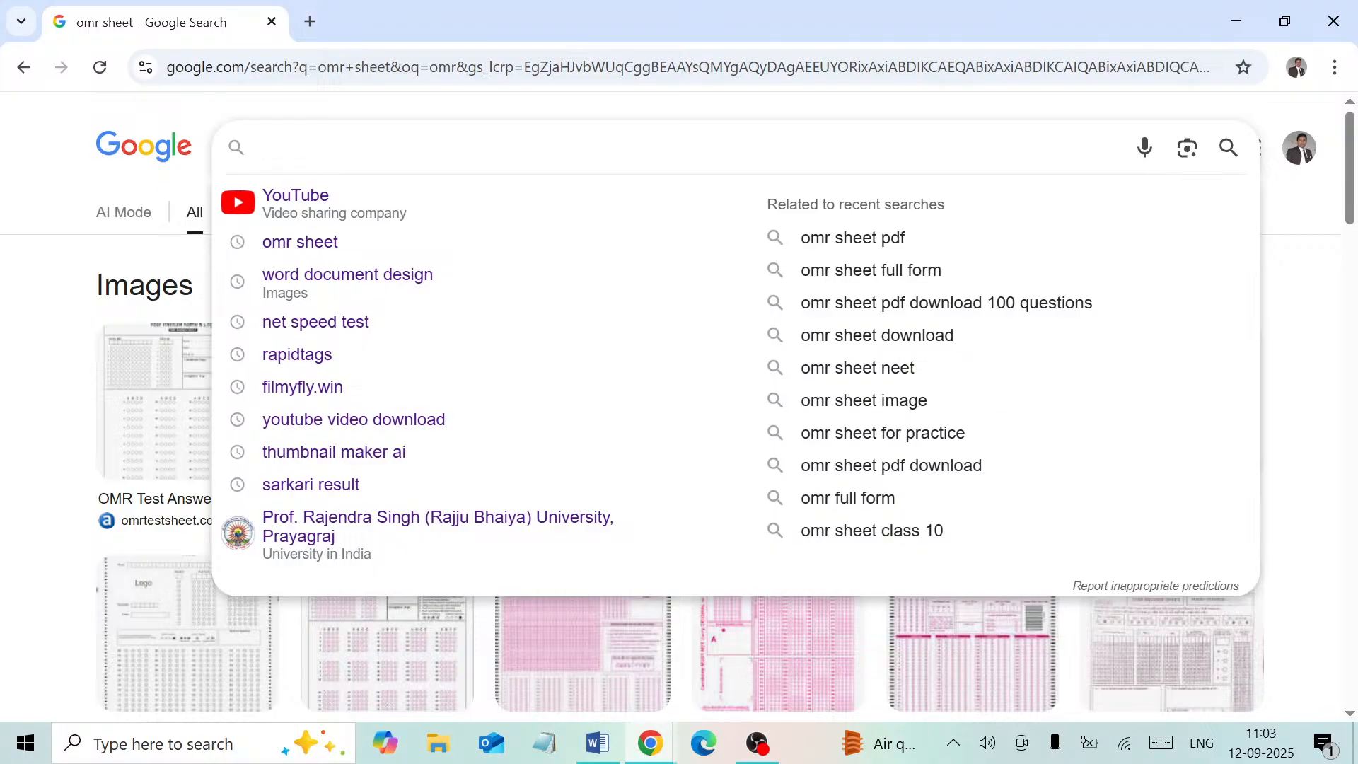
type("omr")
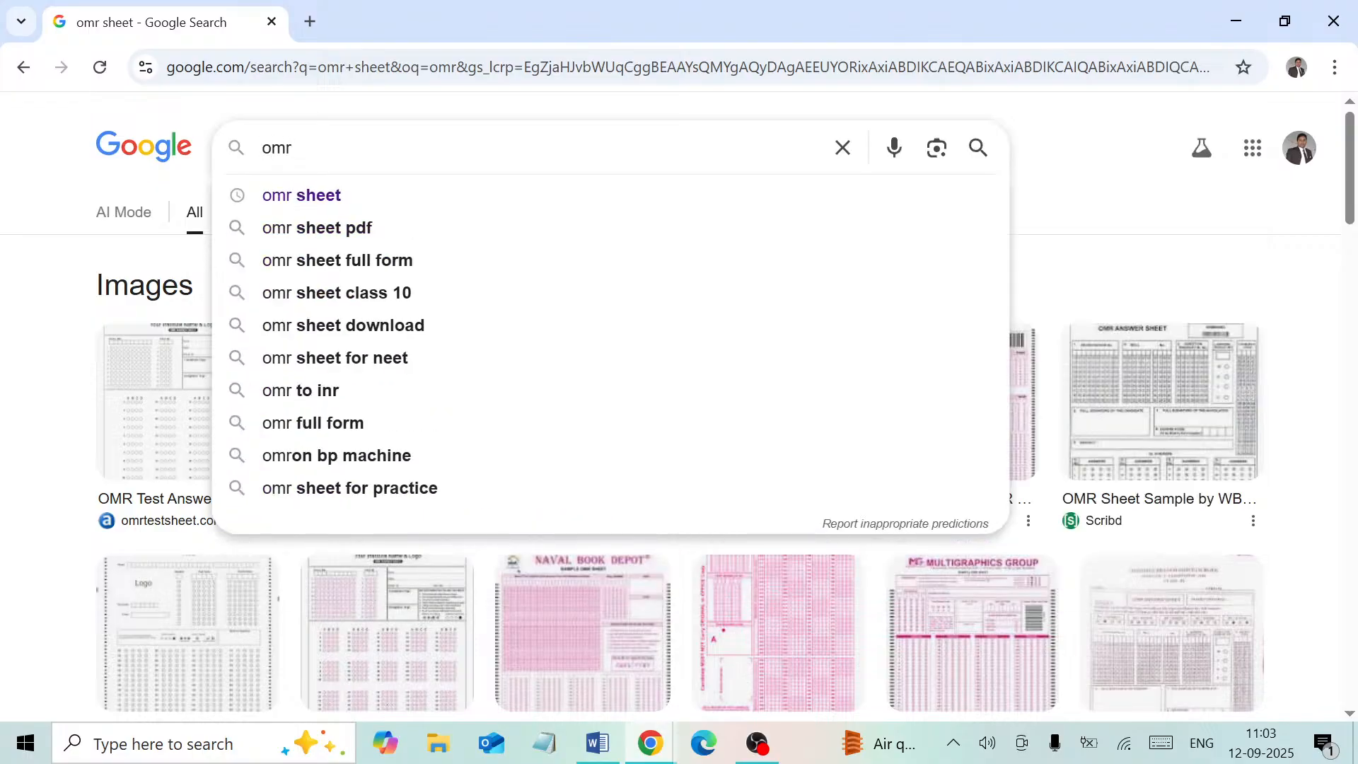
type(" fo")
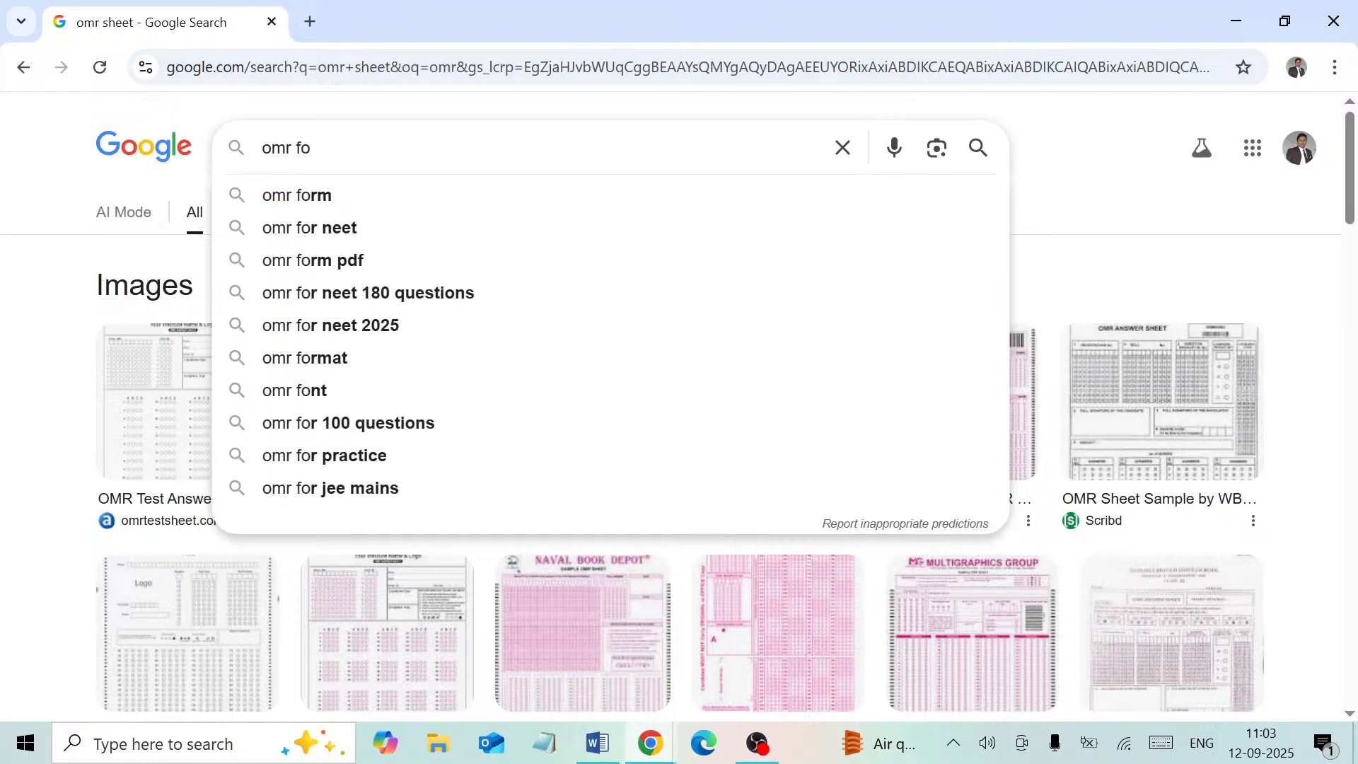
type("n")
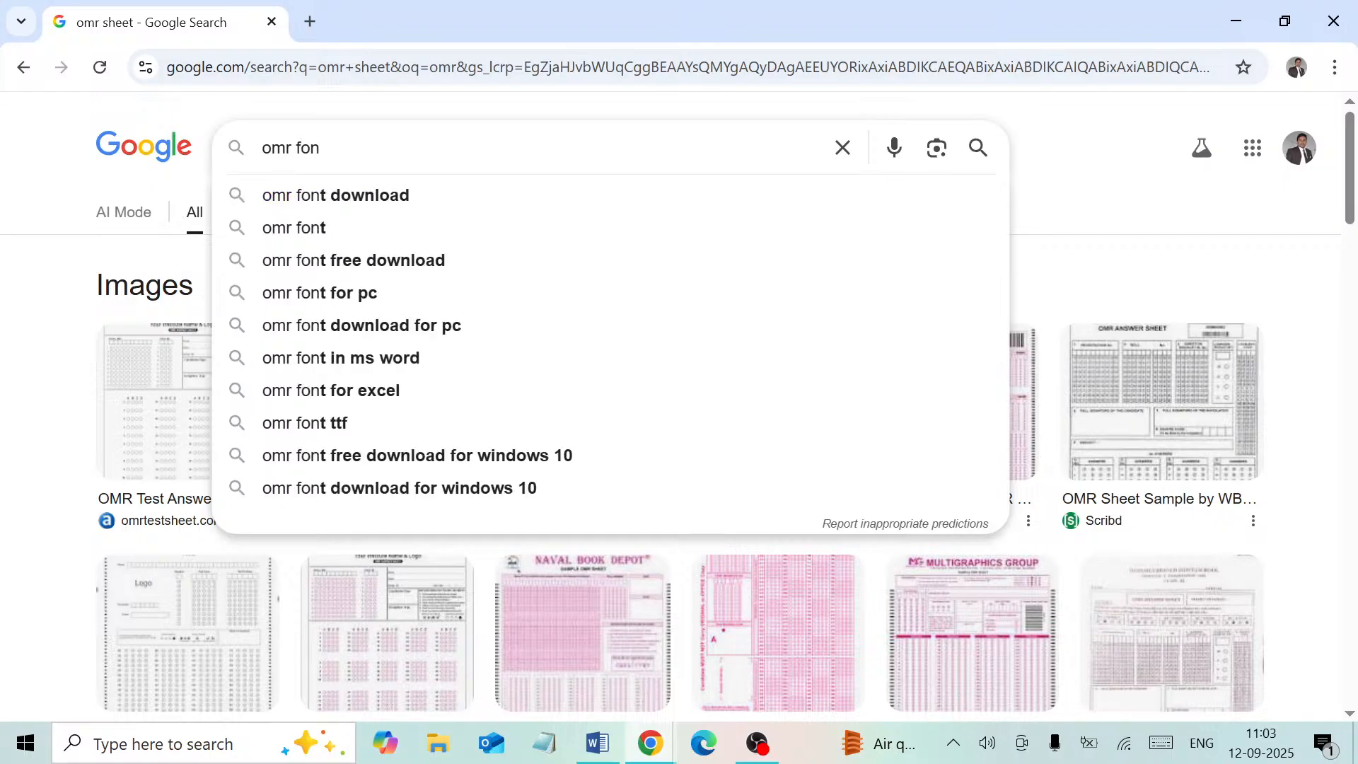
key("Down")
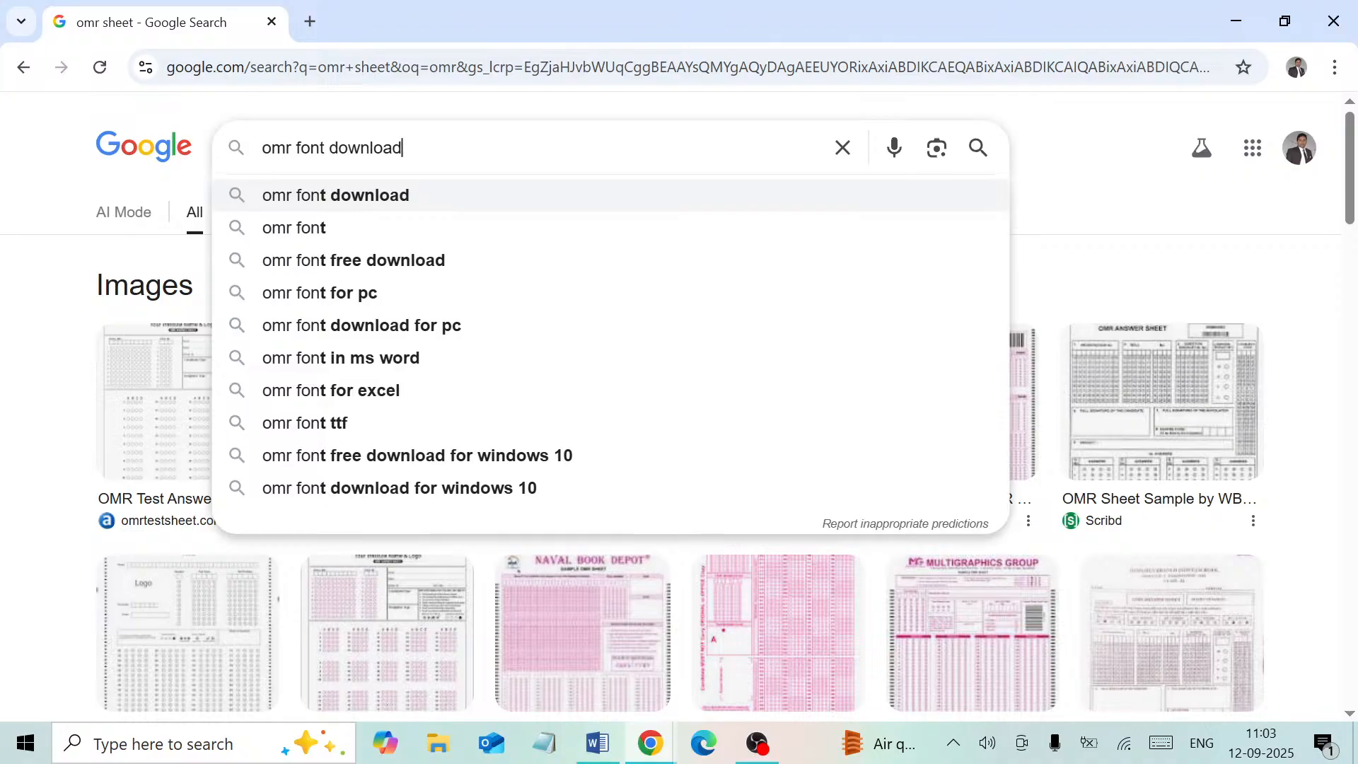
key("Return")
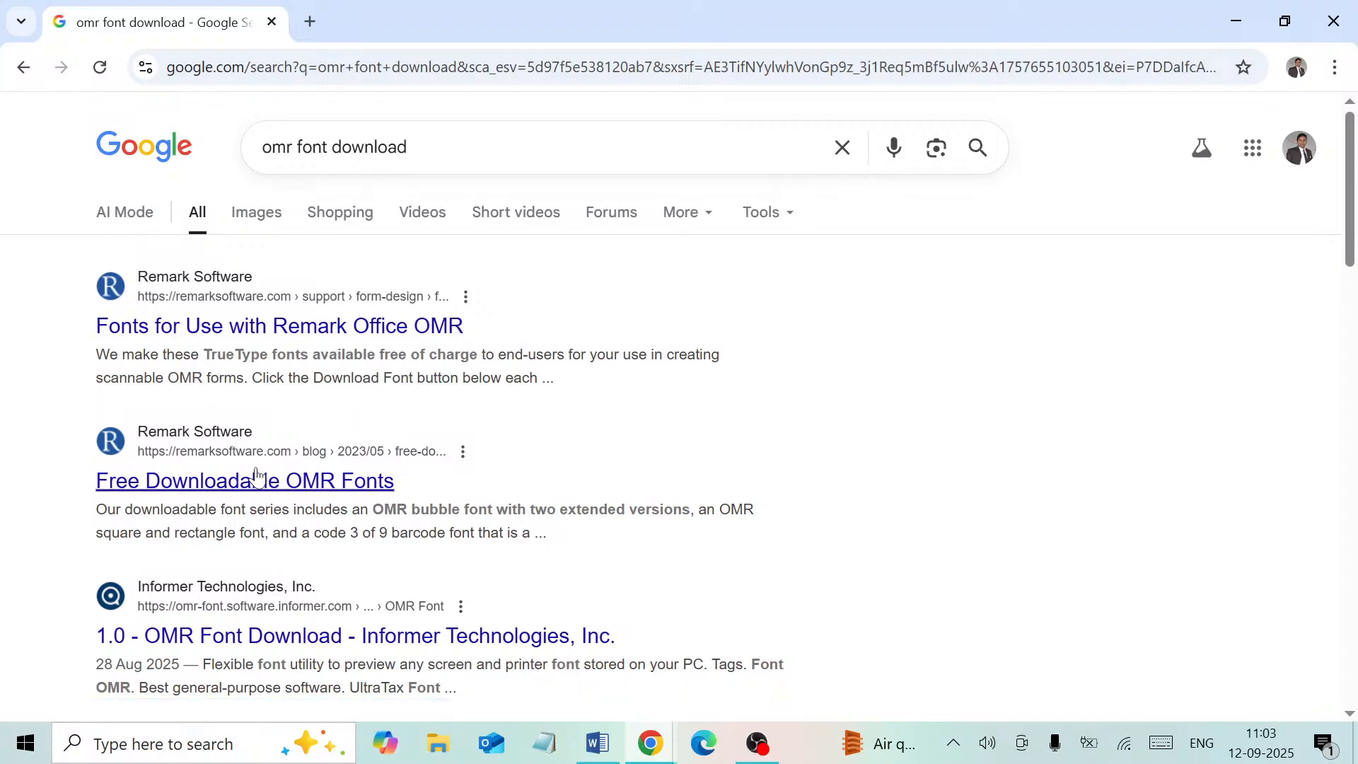
Download the OMR Bubble Font from the "Fonts for Use with Remark Office OMR" page.
left_click(261, 331)
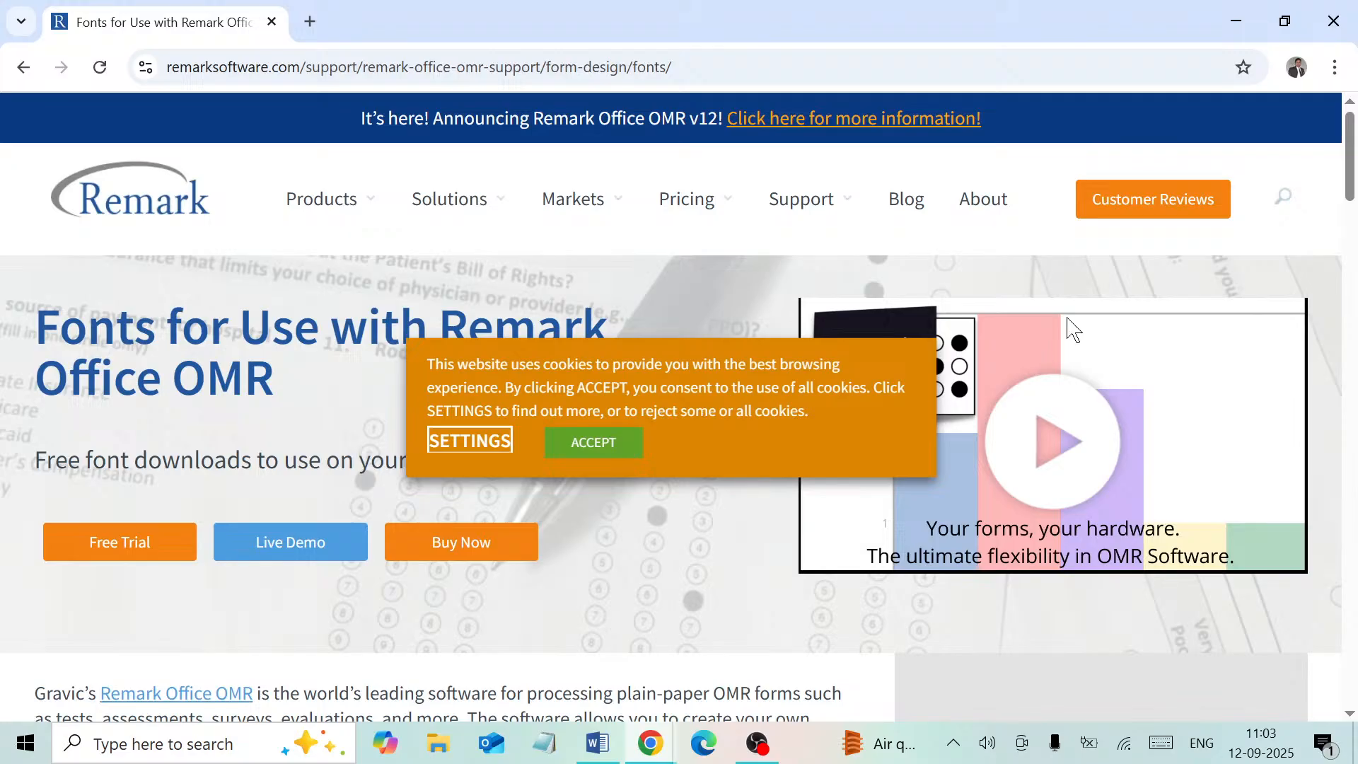
mouse_move(1350, 164)
left_mouse_down()
mouse_move(1343, 216)
mouse_move(1331, 153)
left_mouse_up()
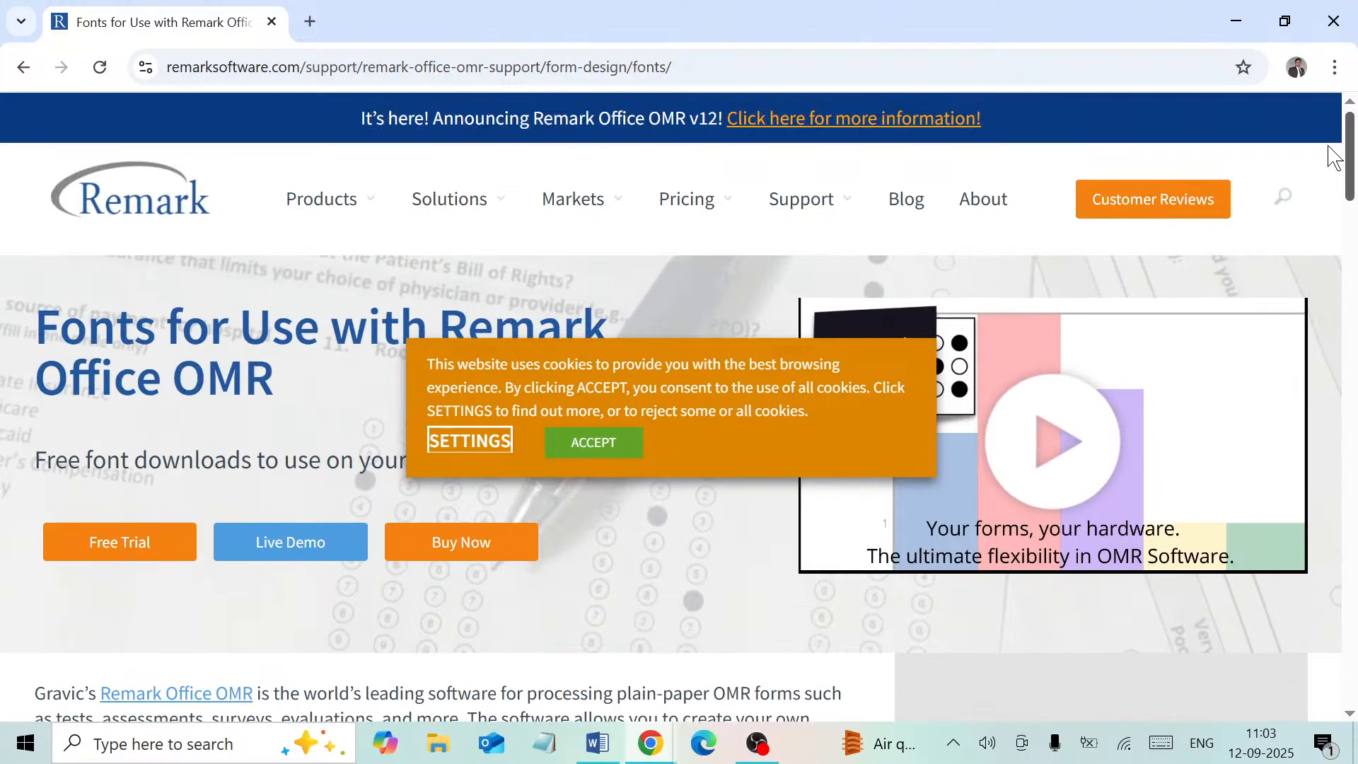
scroll(1329, 163, "down", 10)
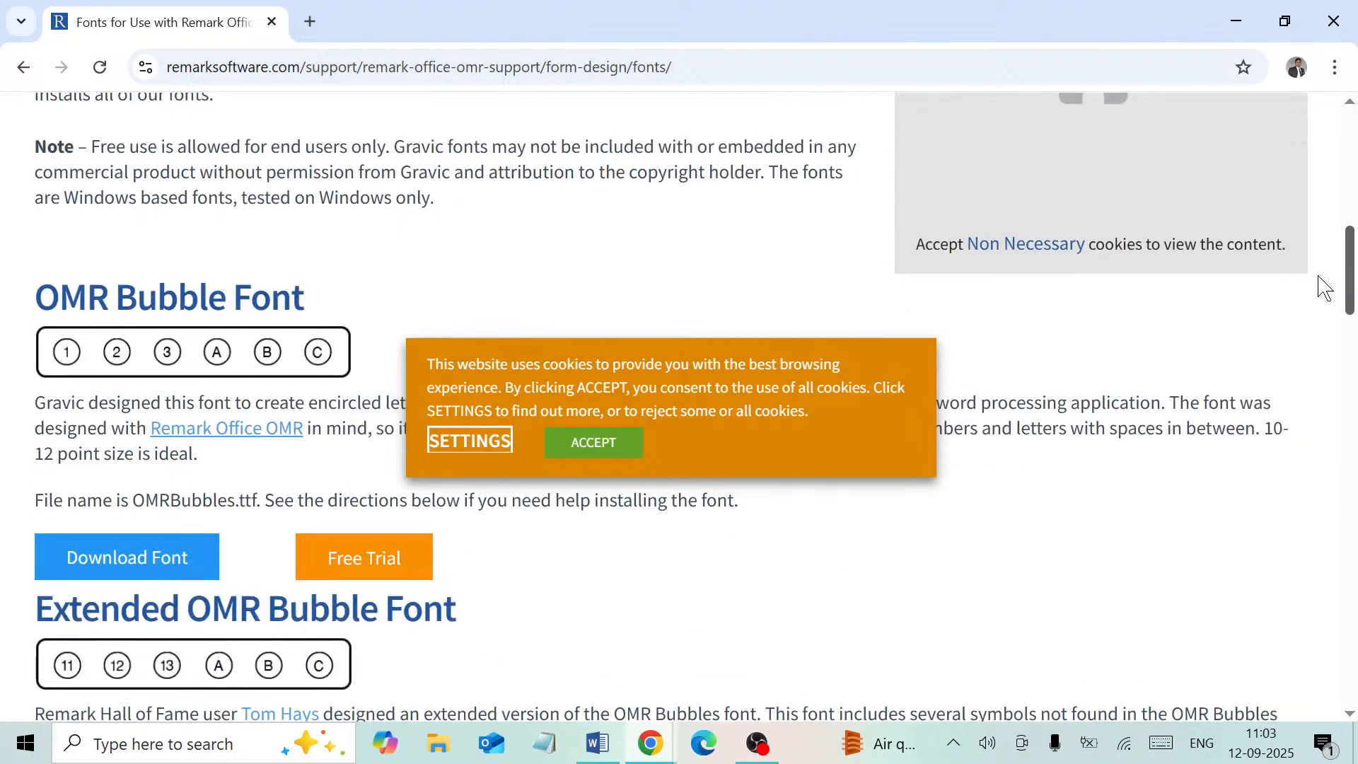
scroll(1321, 305, "down", 2)
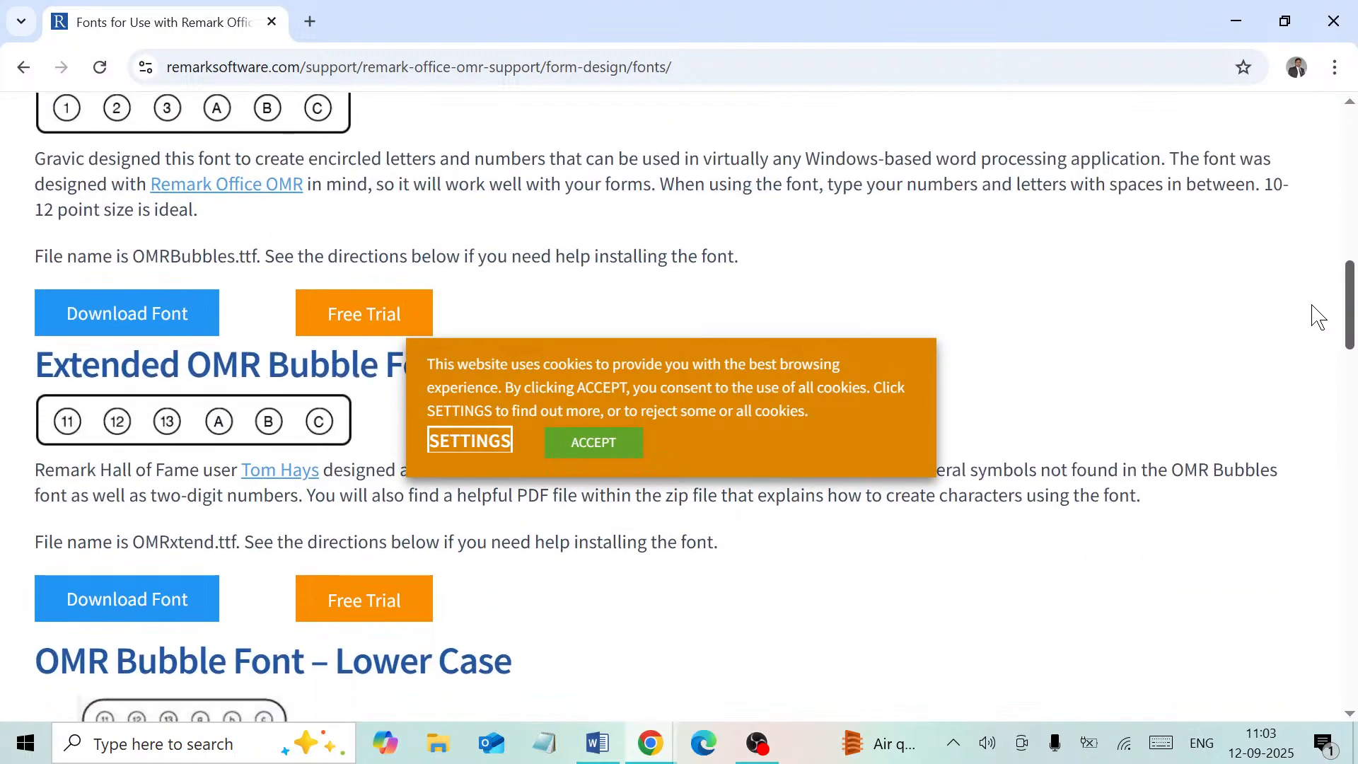
scroll(1318, 309, "up", 1)
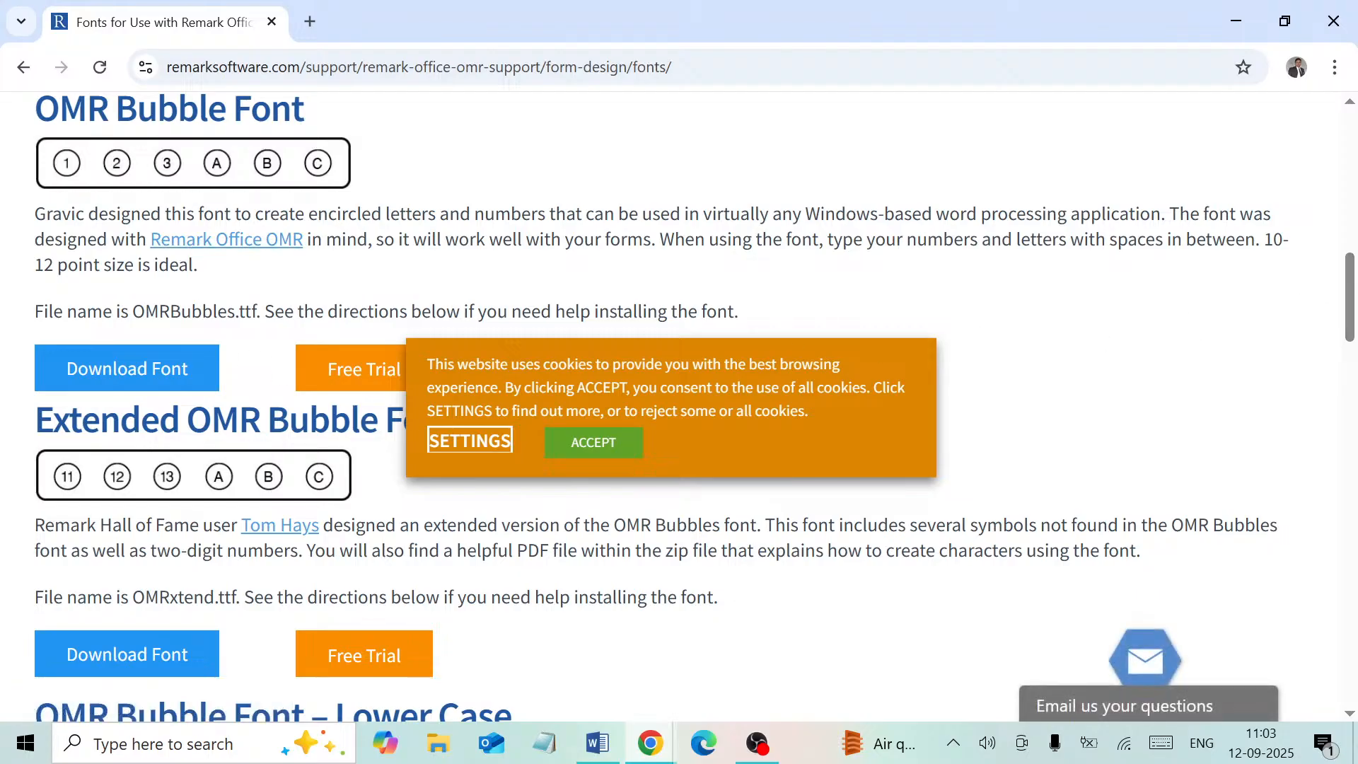
left_click(138, 377)
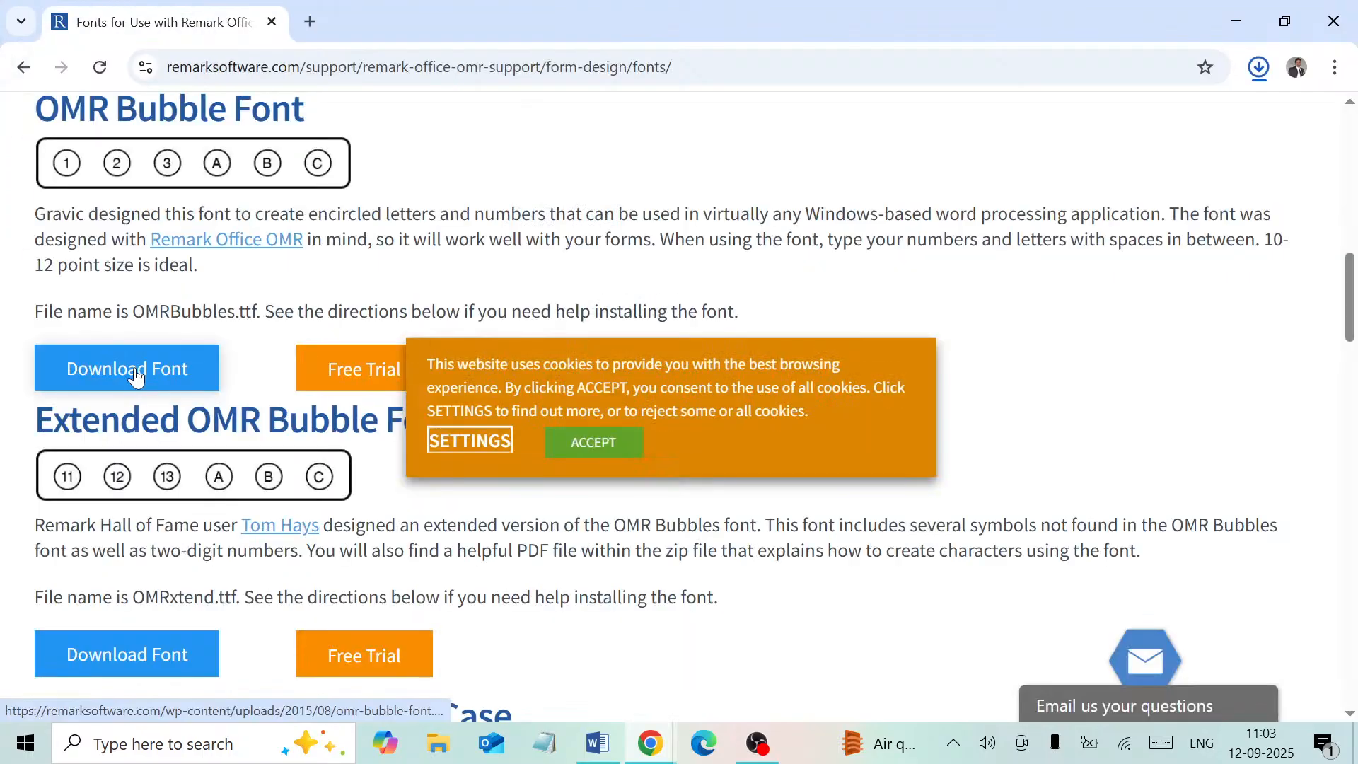
Open the downloaded omr-bubble-font.zip in WinRAR, dismiss the licence reminder, and select OMRBubbles.ttf.
left_click(1252, 69)
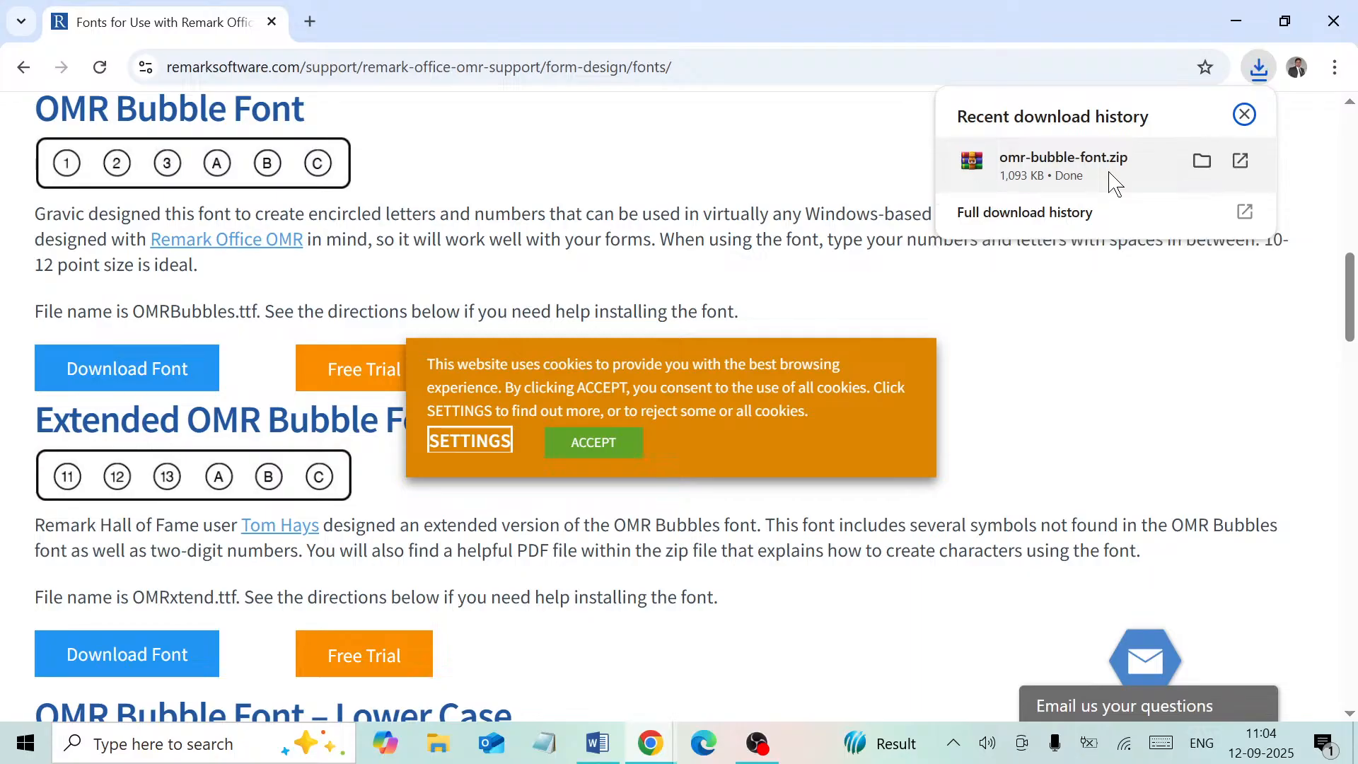
left_click(1208, 168)
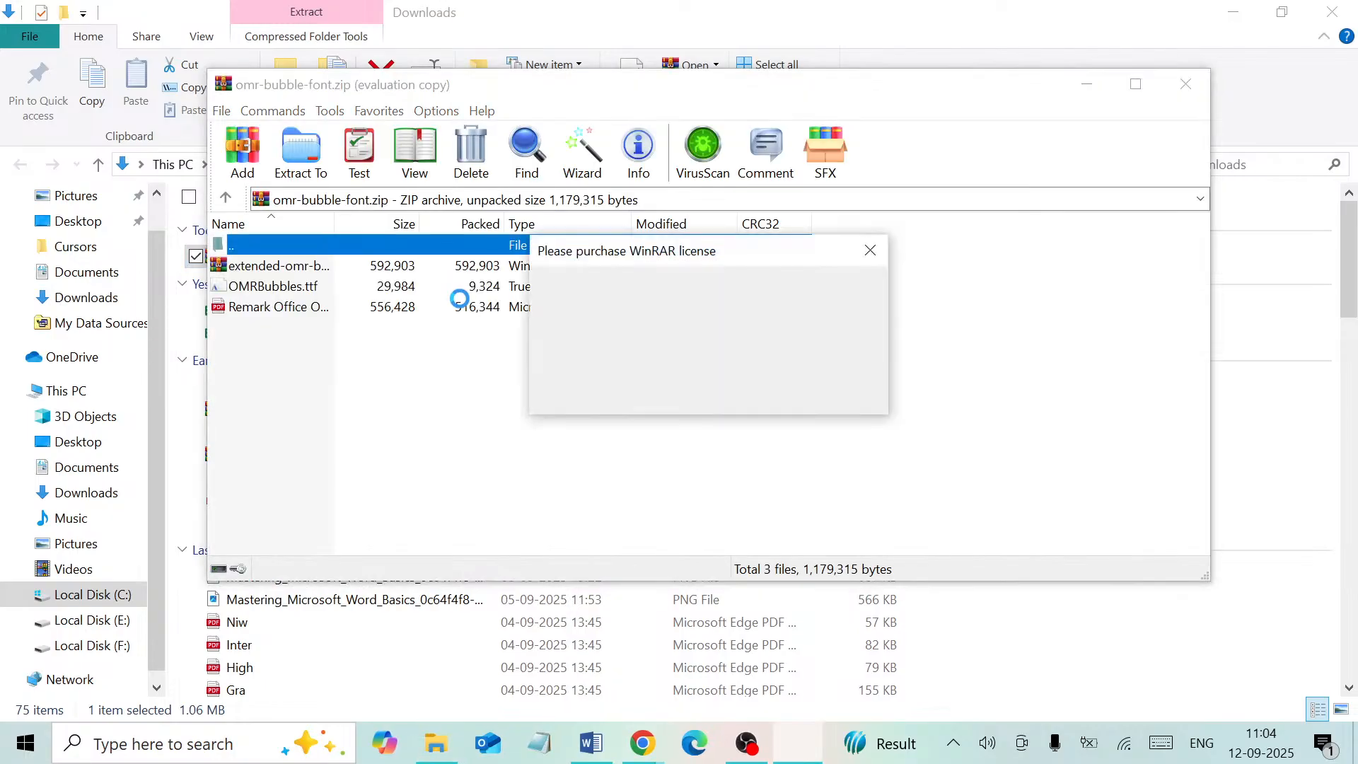
left_click(817, 345)
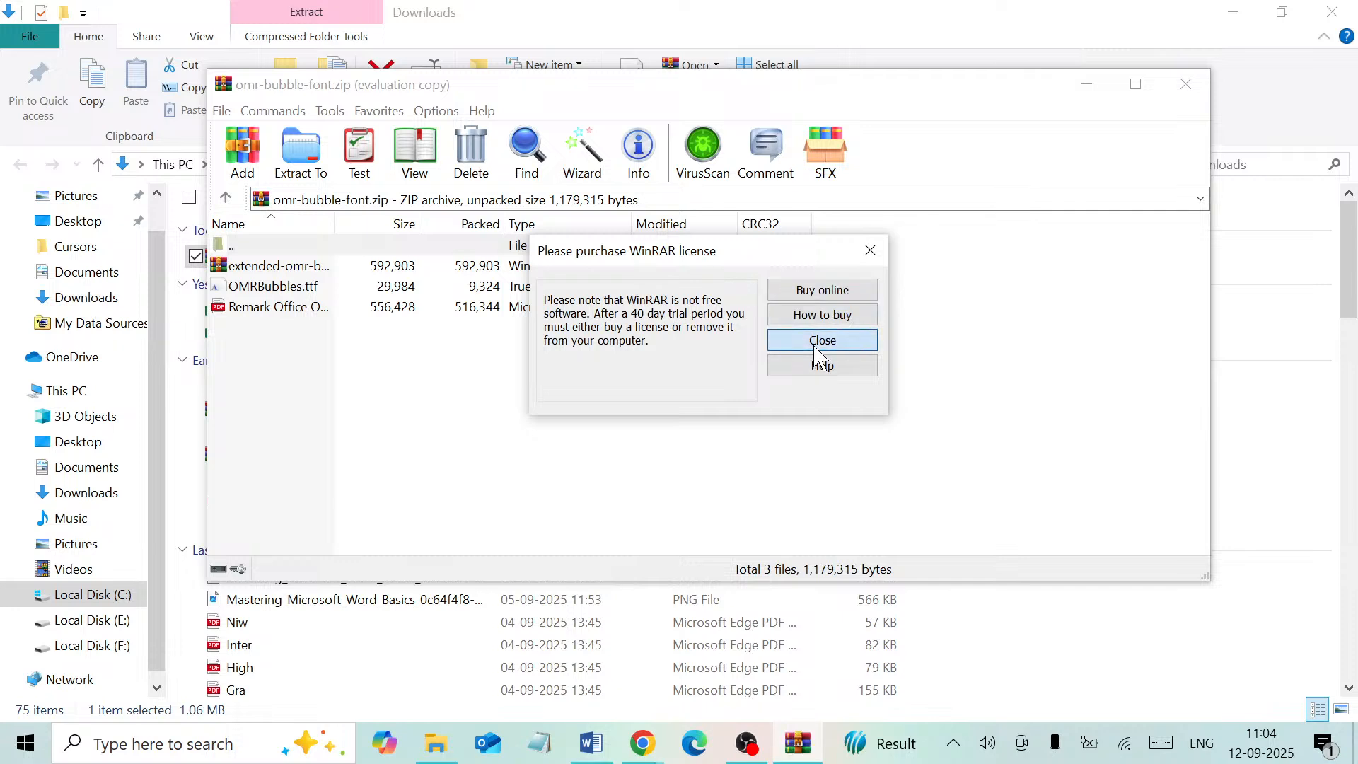
left_click(261, 284)
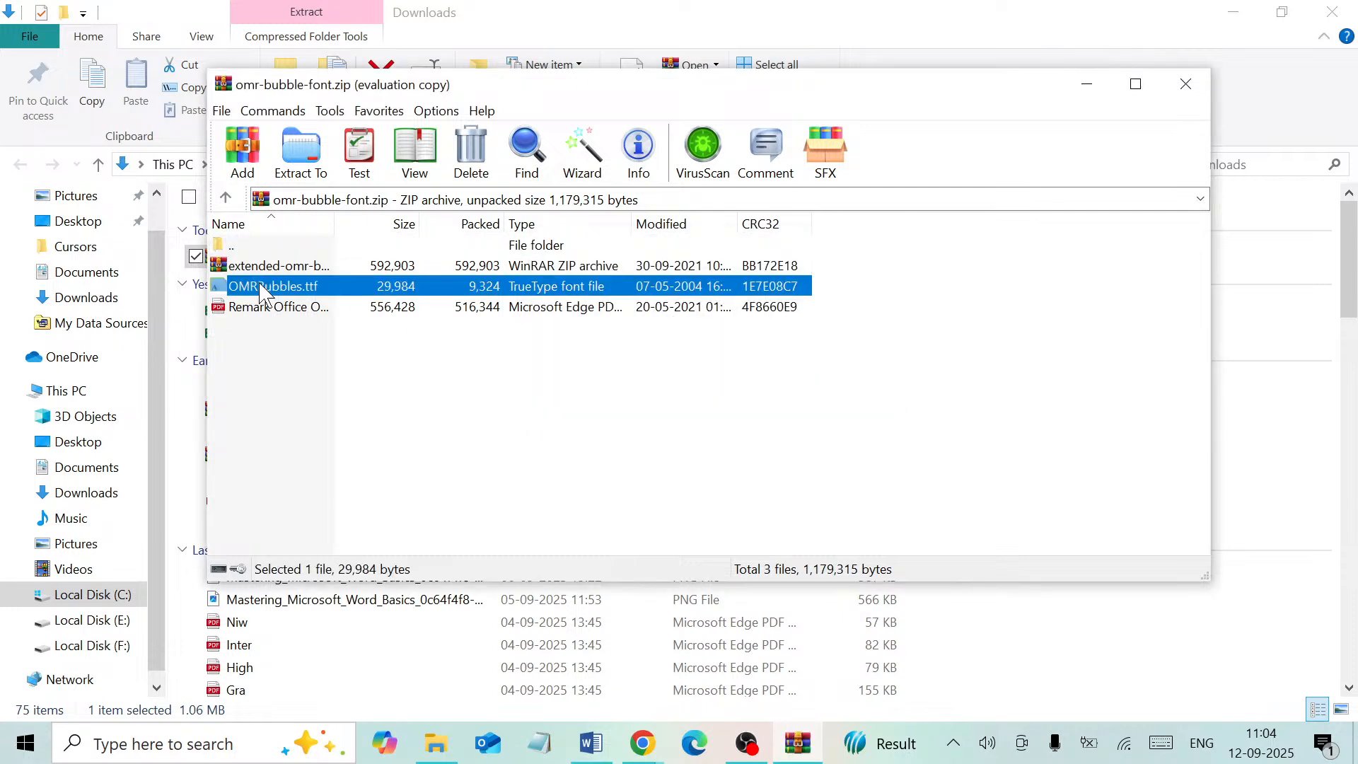
Install the OMR Bubbles font from OMRBubbles.ttf, and close the font preview, the WinRAR archive and the Downloads window.
double_click(338, 289)
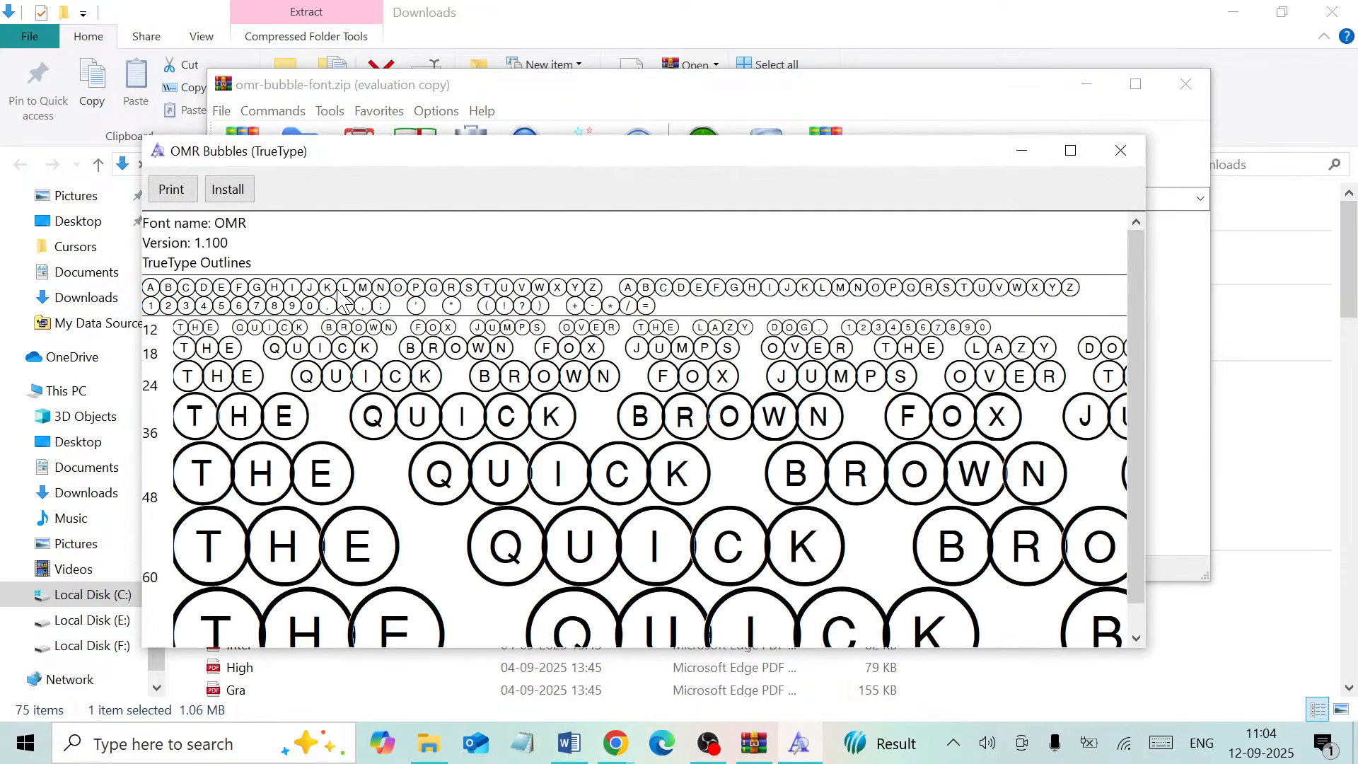
left_click(230, 197)
left_click(1128, 159)
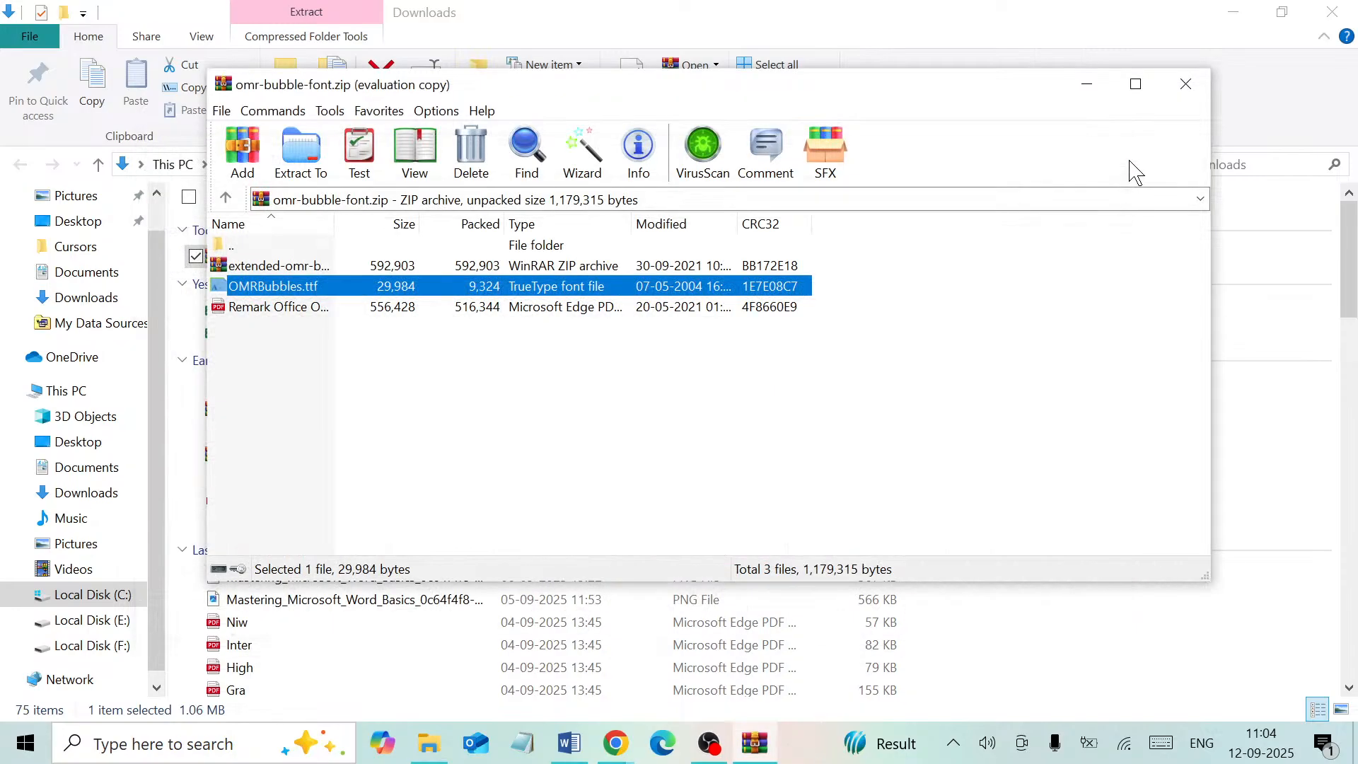
left_click(1186, 84)
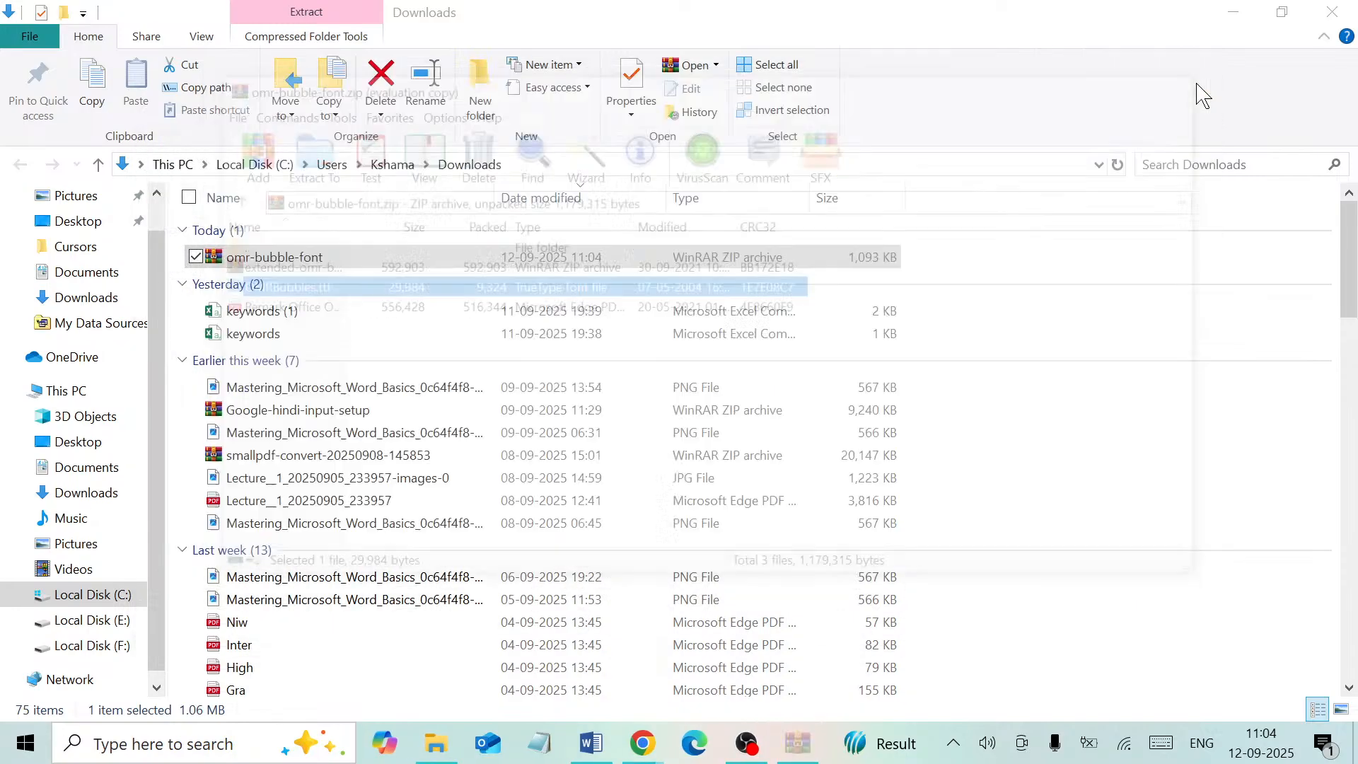
left_click(1329, 13)
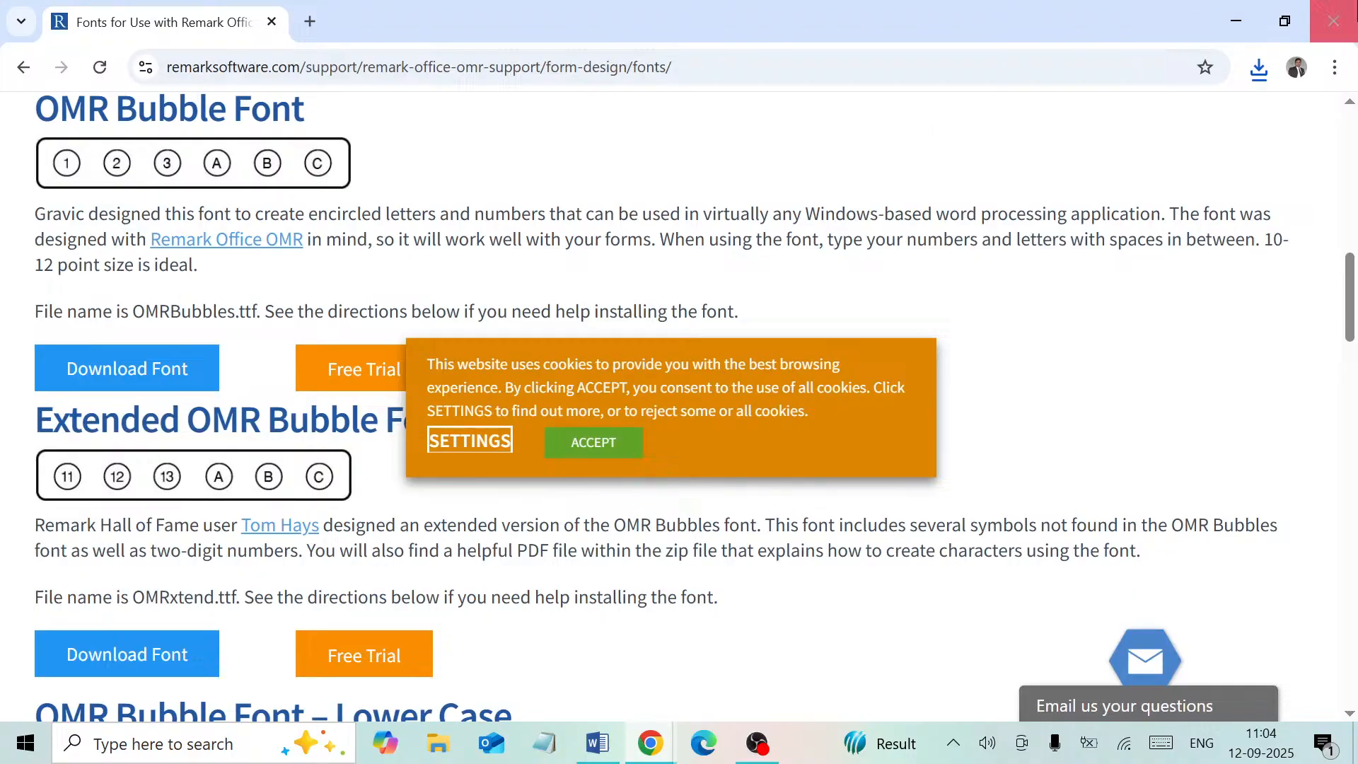
Close the browser and Word, and restart Word with a new blank document.
left_click(1333, 21)
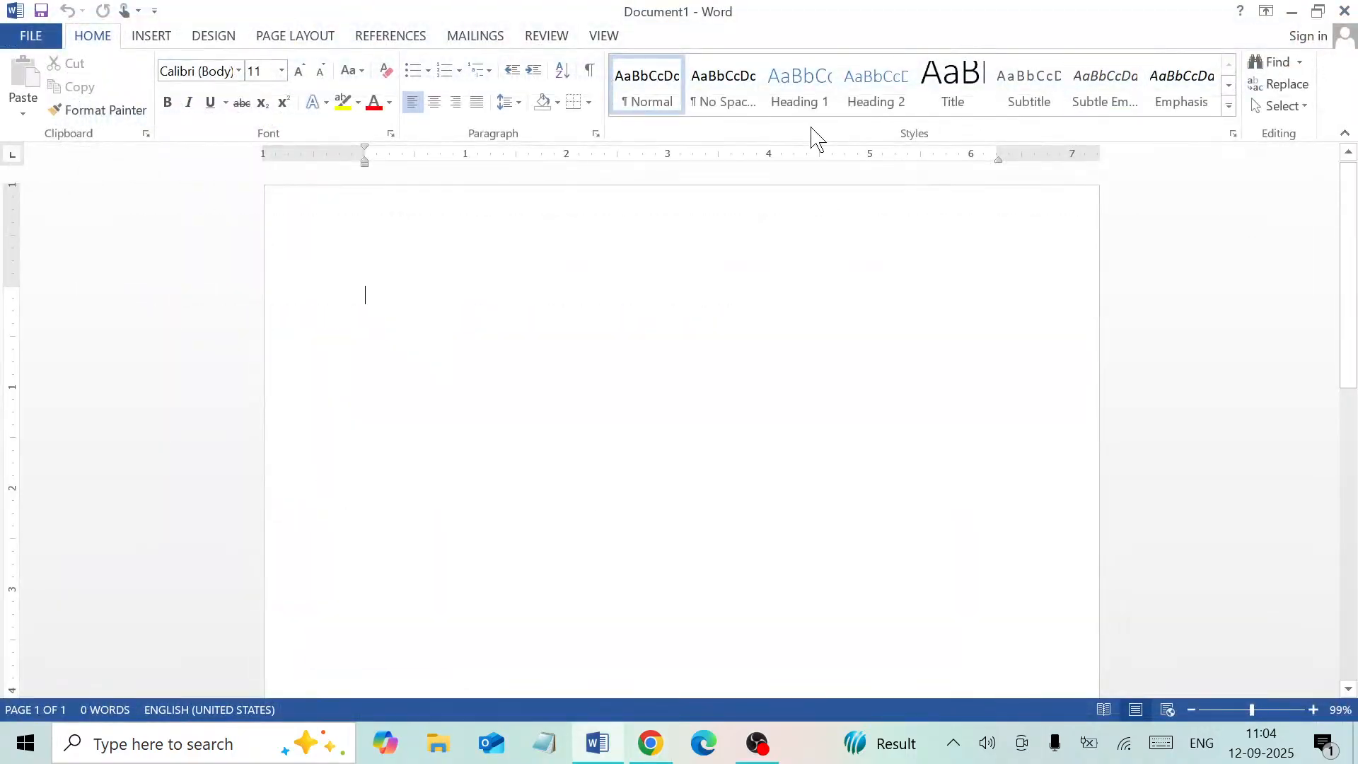
left_click(1344, 10)
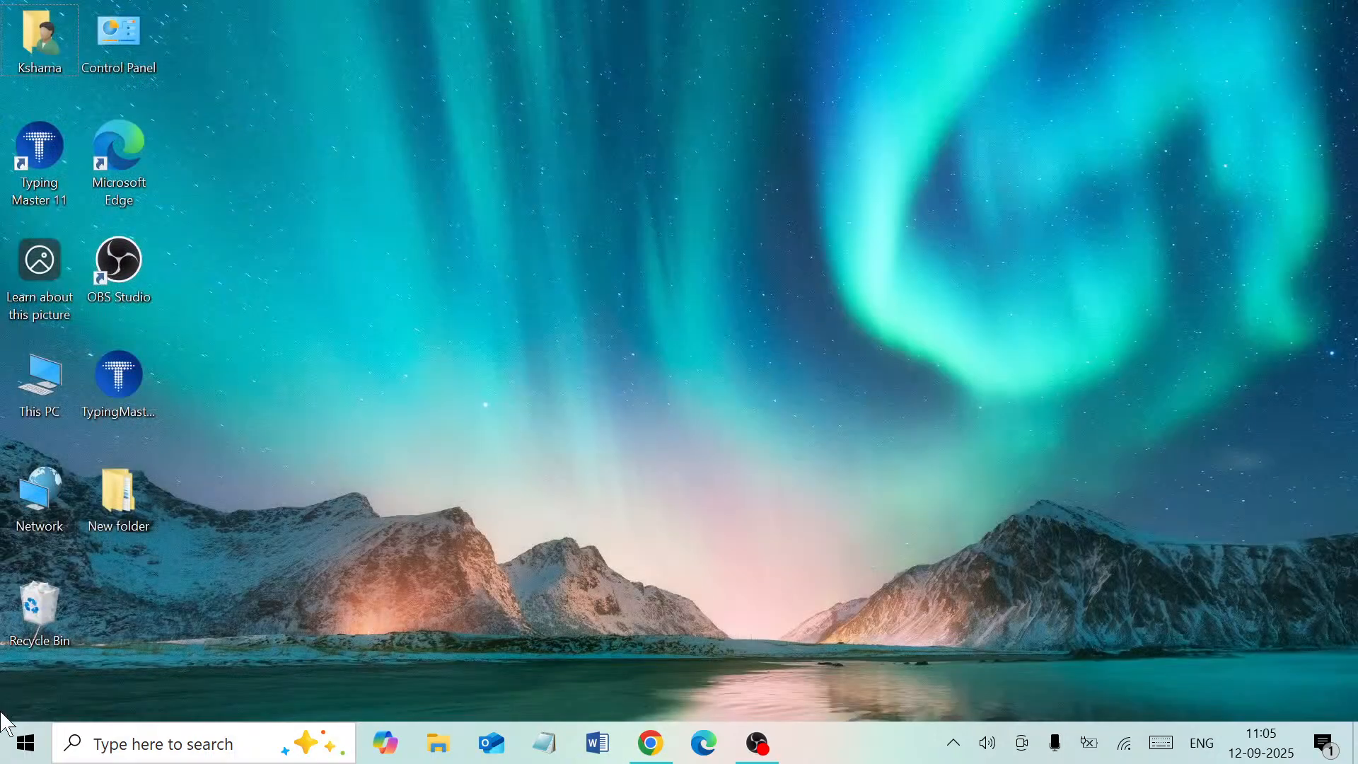
left_click(593, 751)
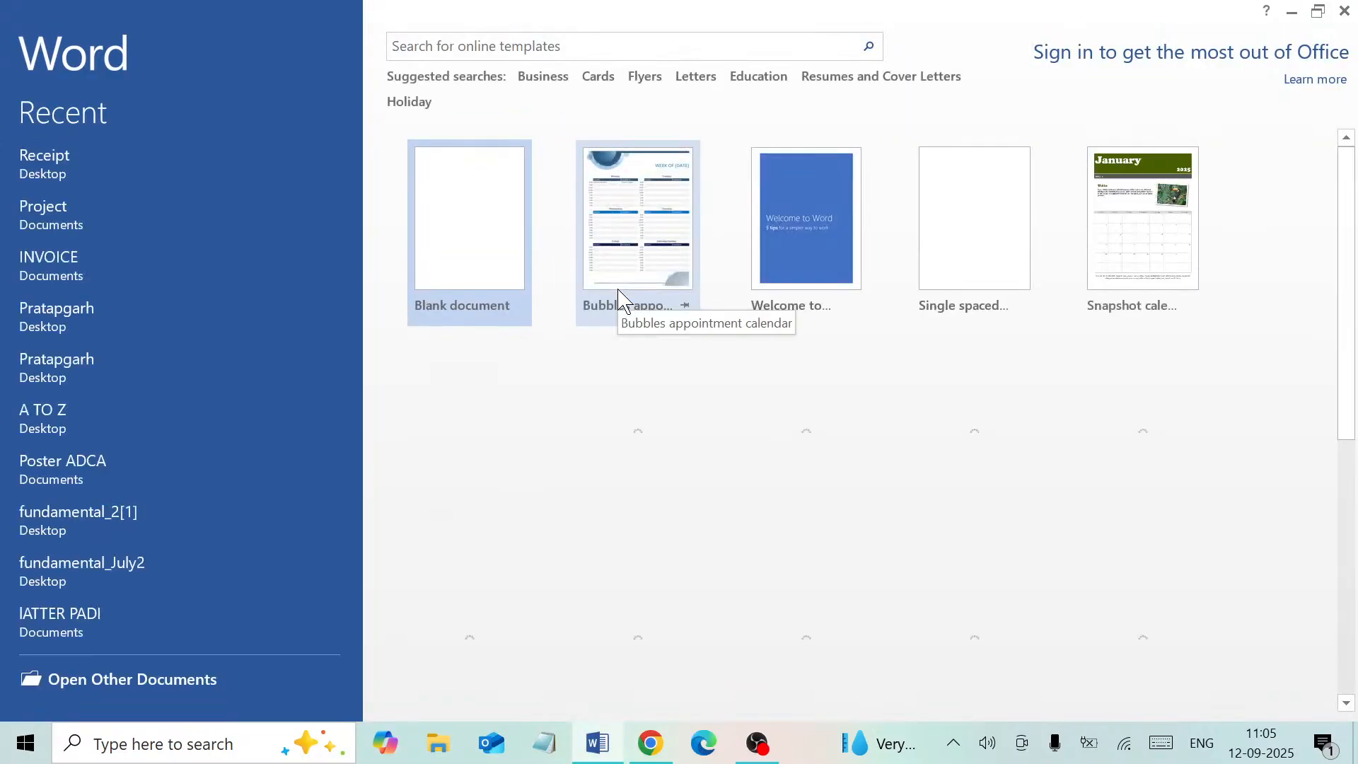
left_click(453, 283)
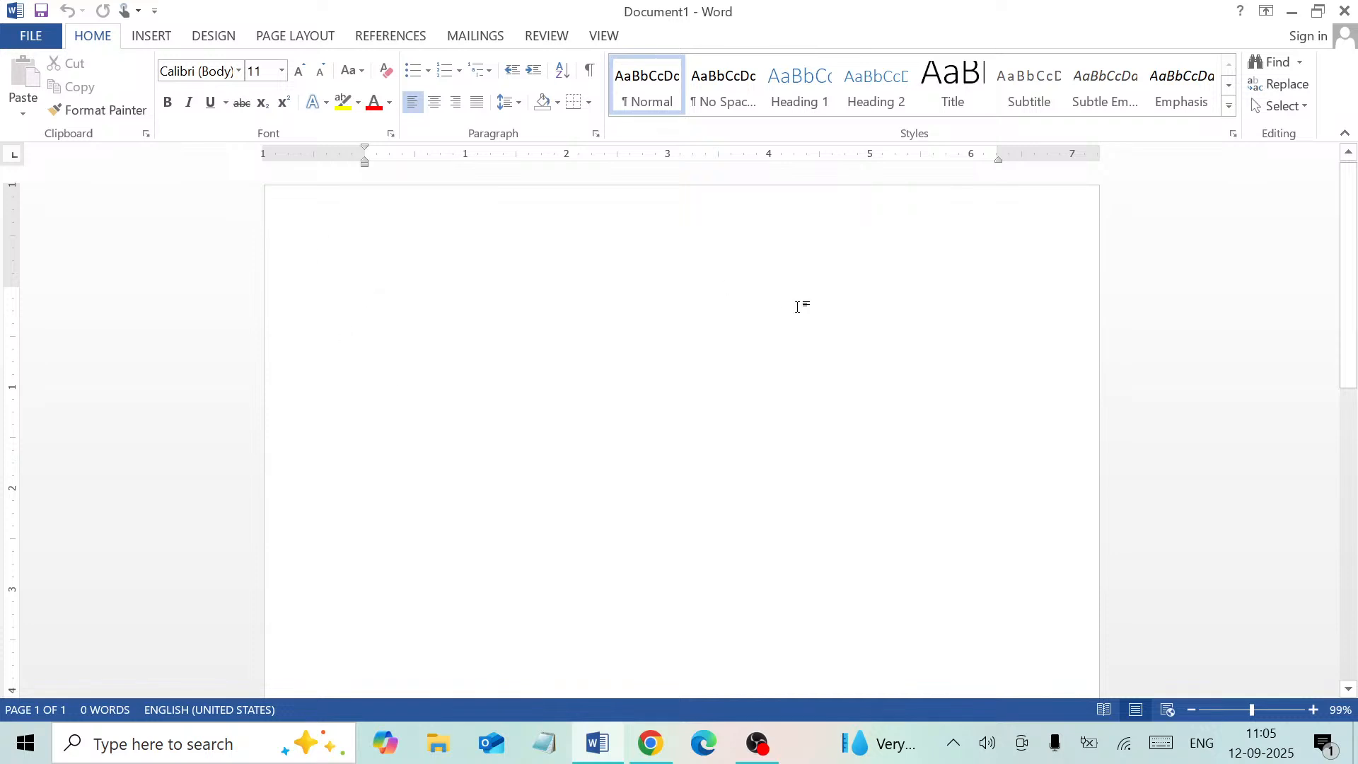
Insert a table with six columns and one row at the start of the document.
left_click(162, 41)
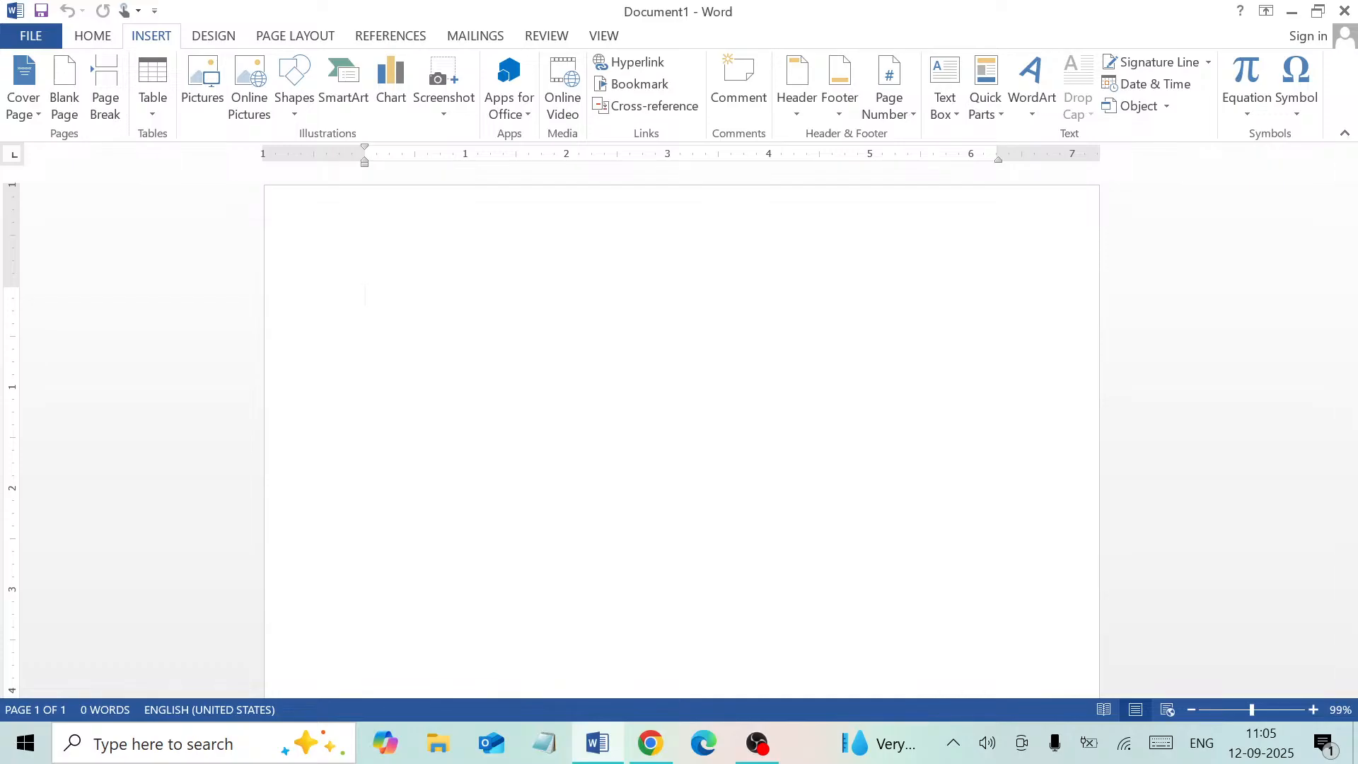
left_click(153, 117)
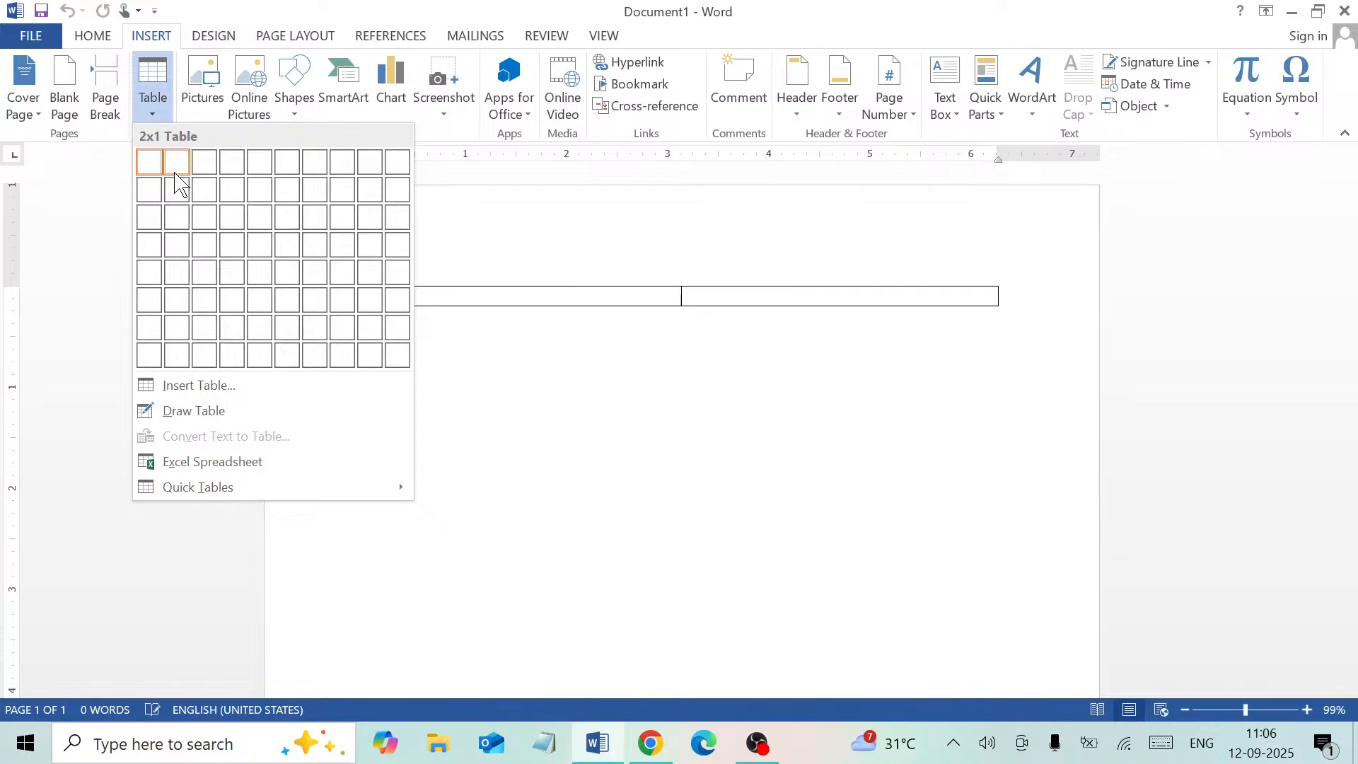
left_click(281, 172)
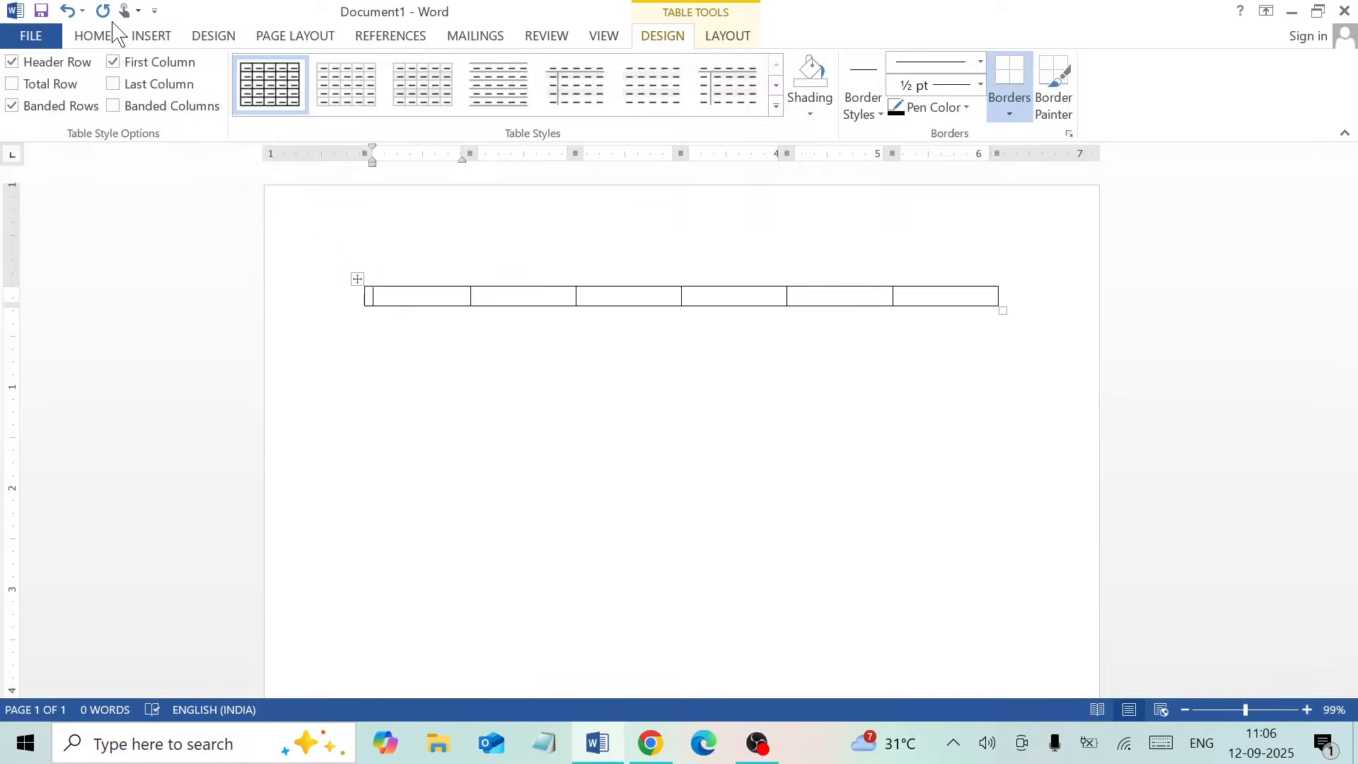
Apply the 1. 2. 3. numbering format to the first cell of the full-width table.
left_click(90, 34)
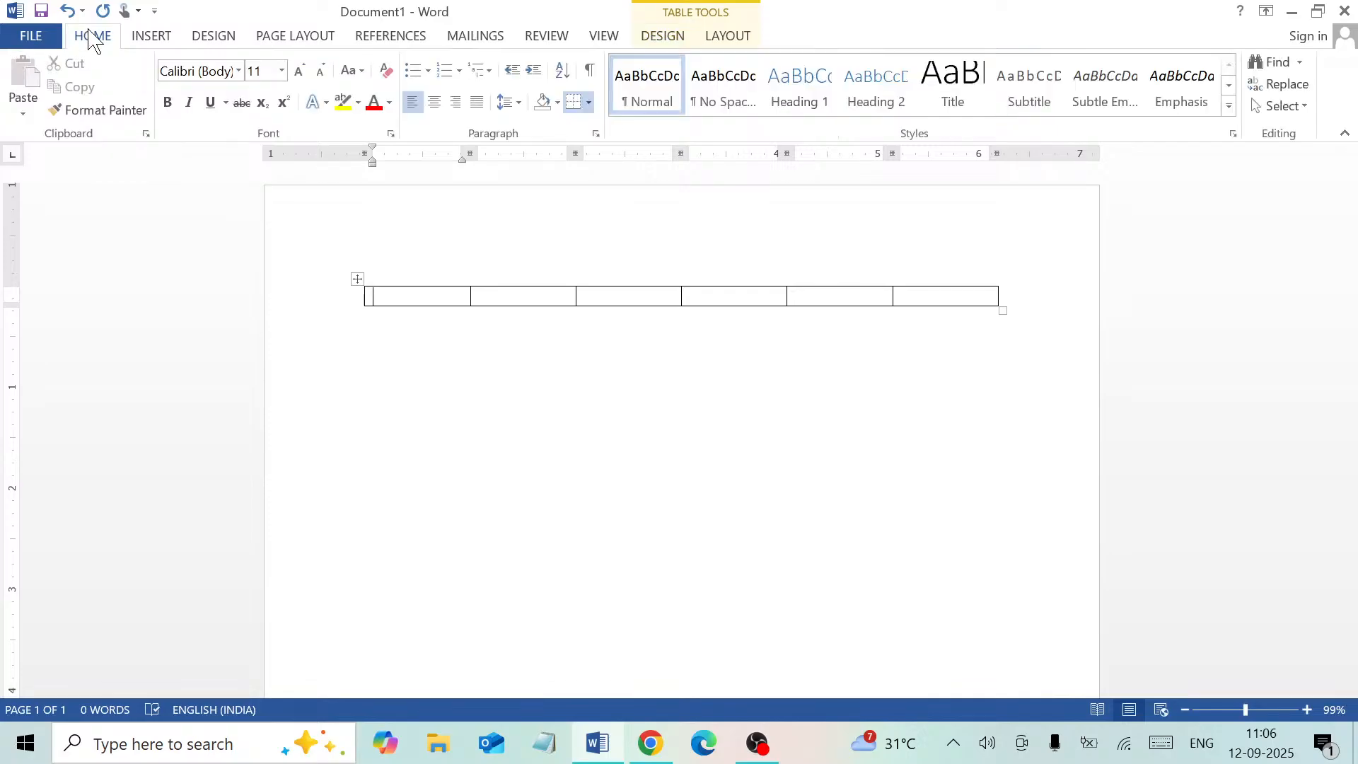
left_click(459, 72)
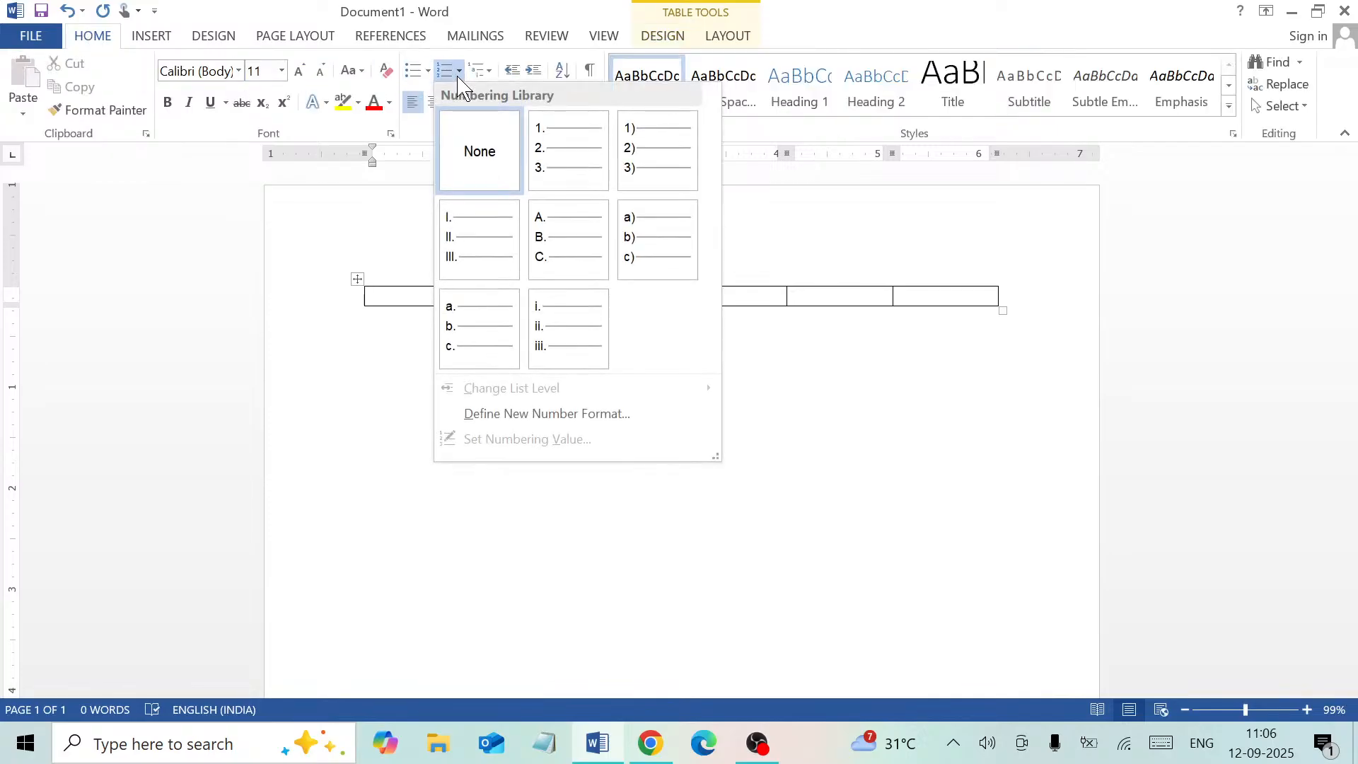
left_click(562, 142)
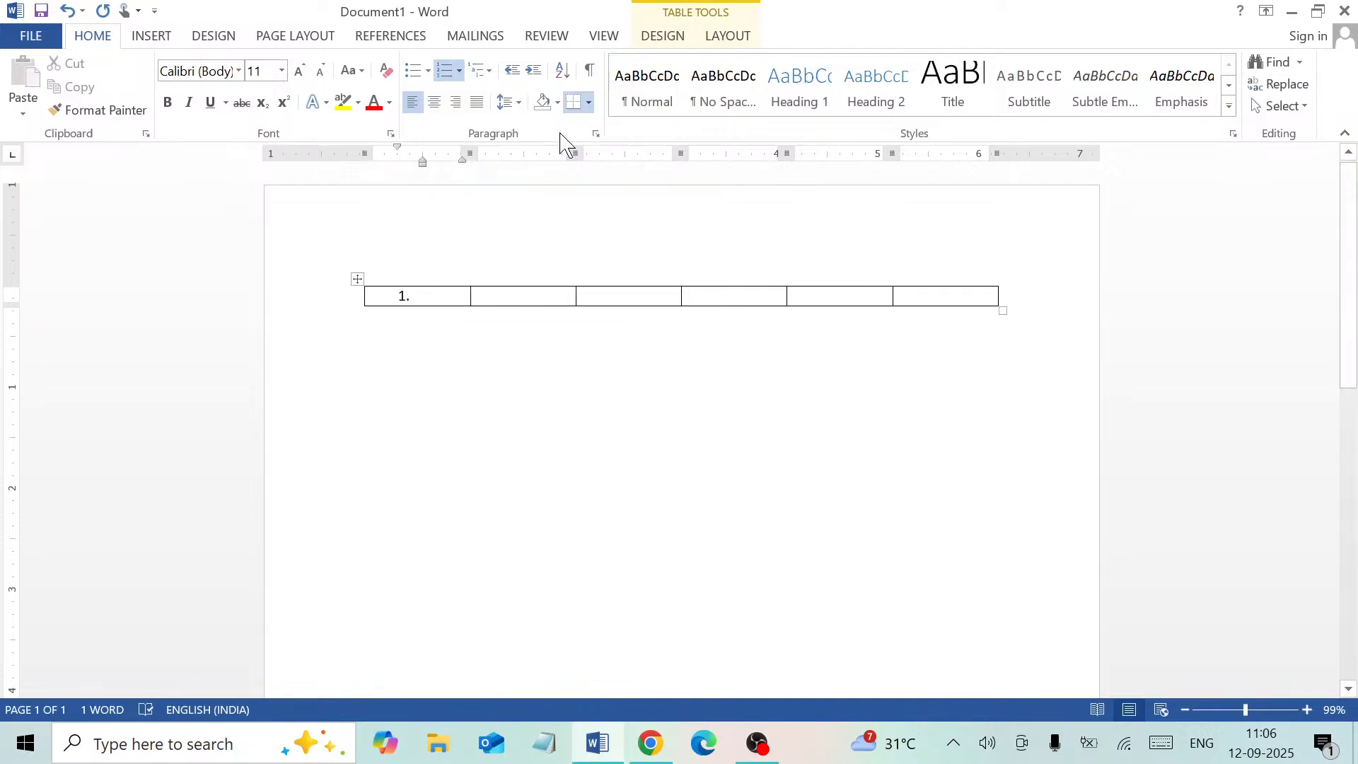
left_click(461, 71)
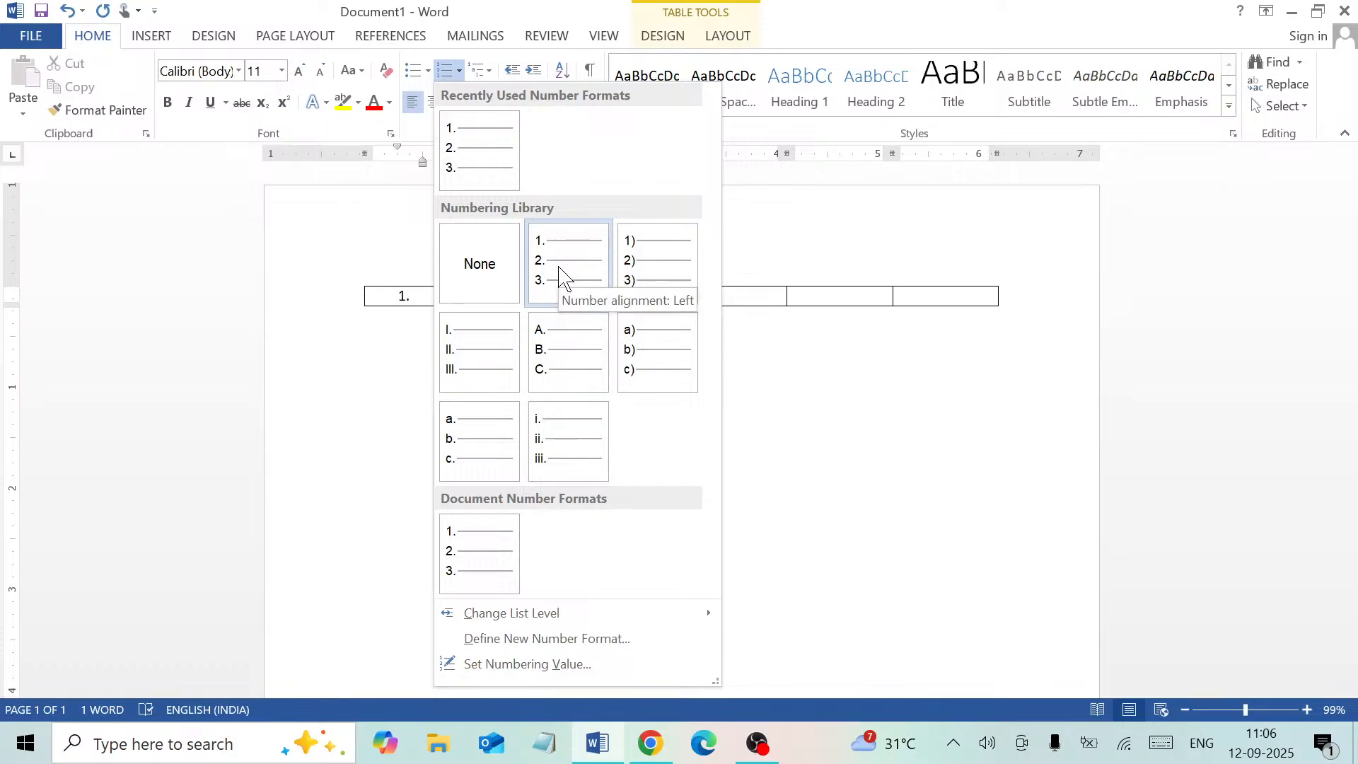
left_click(559, 273)
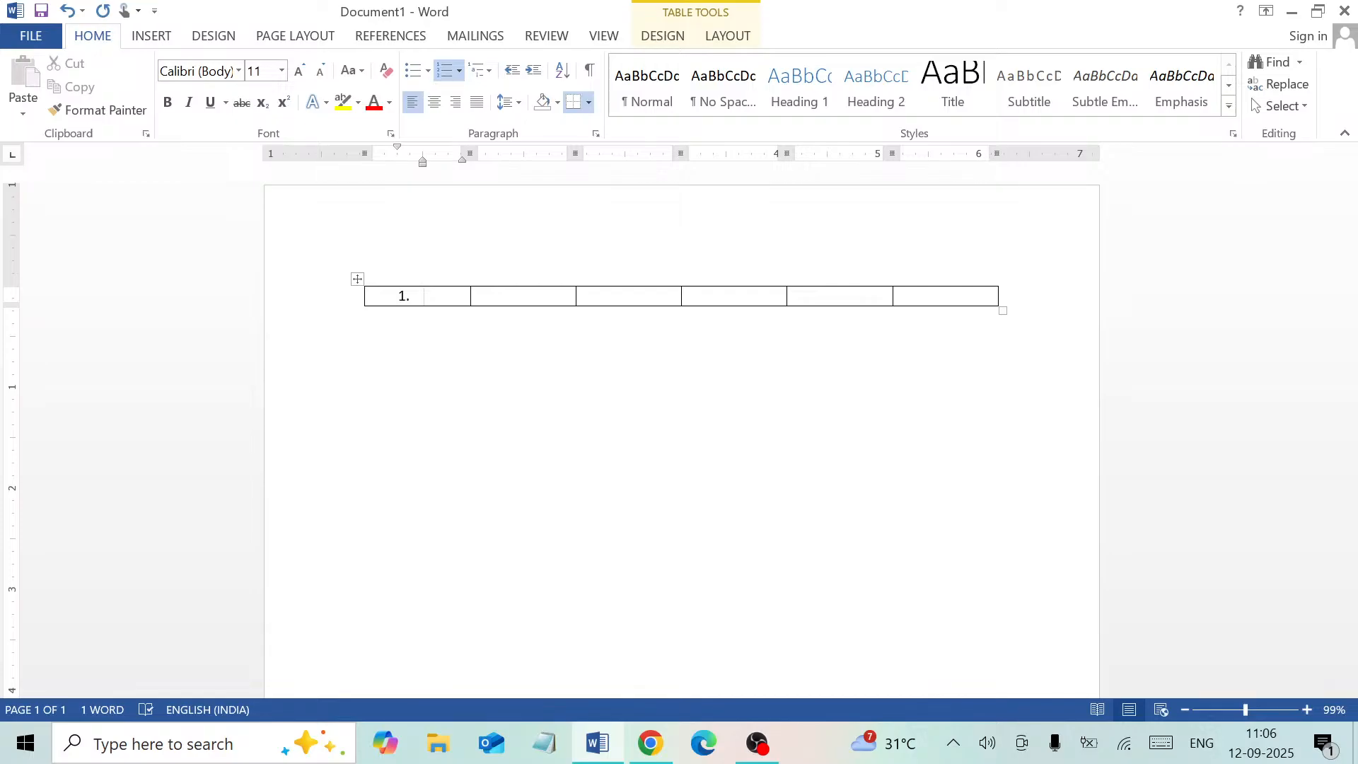
AutoFit the table columns to their contents.
left_click(478, 295)
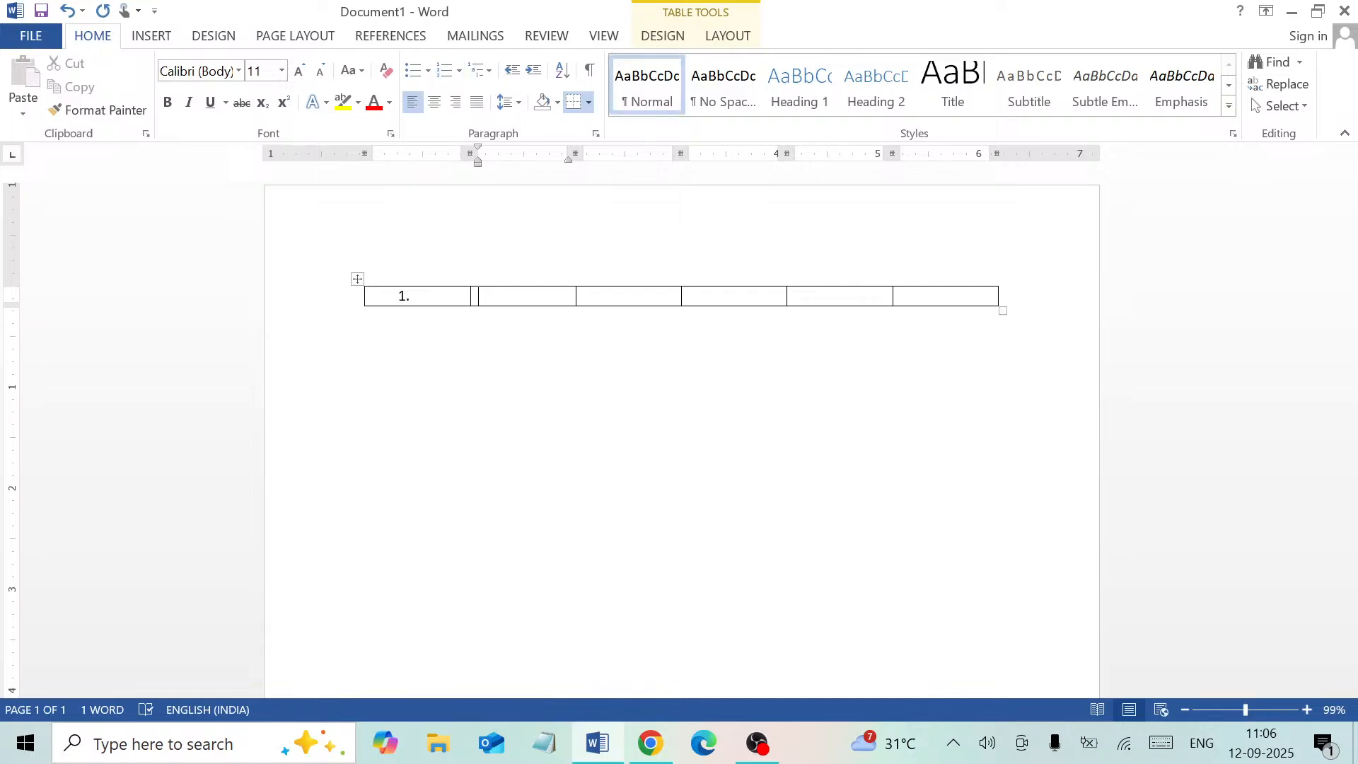
left_click(728, 39)
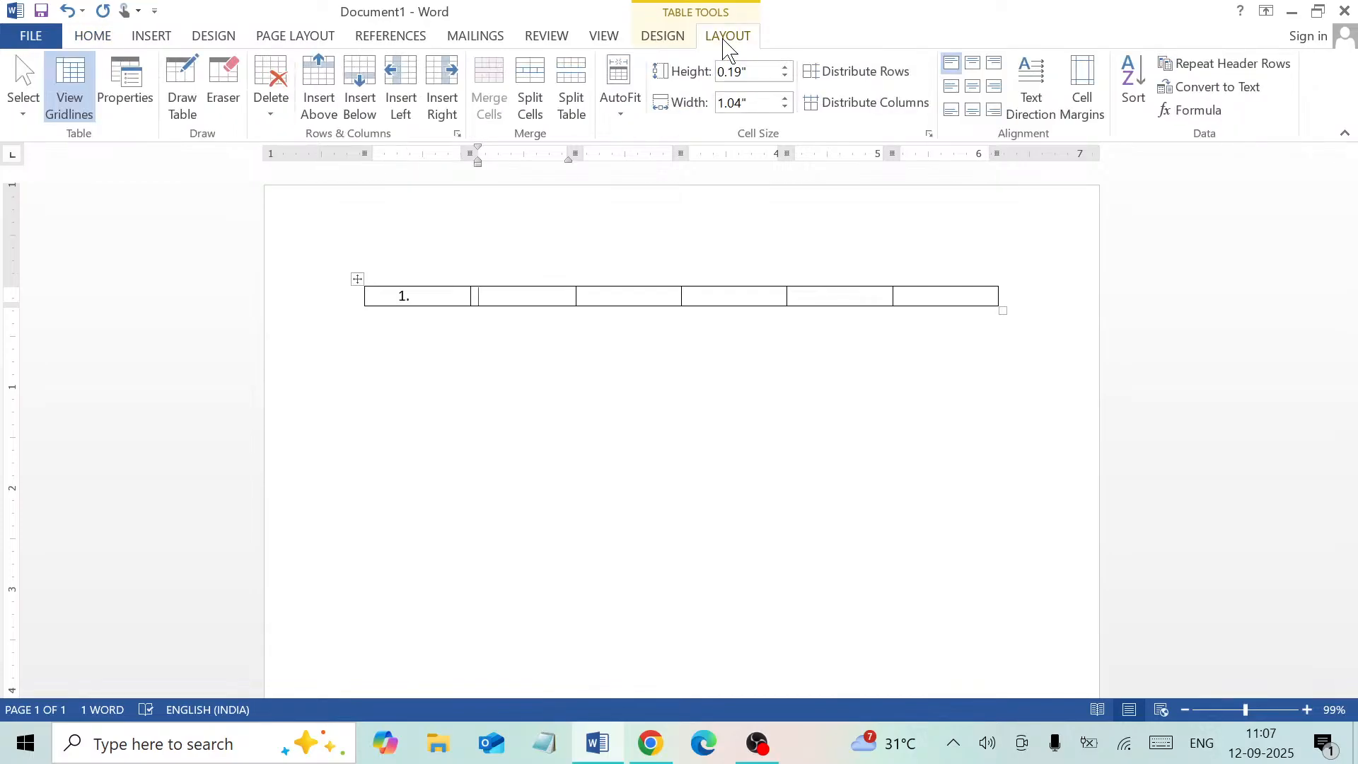
left_click(615, 100)
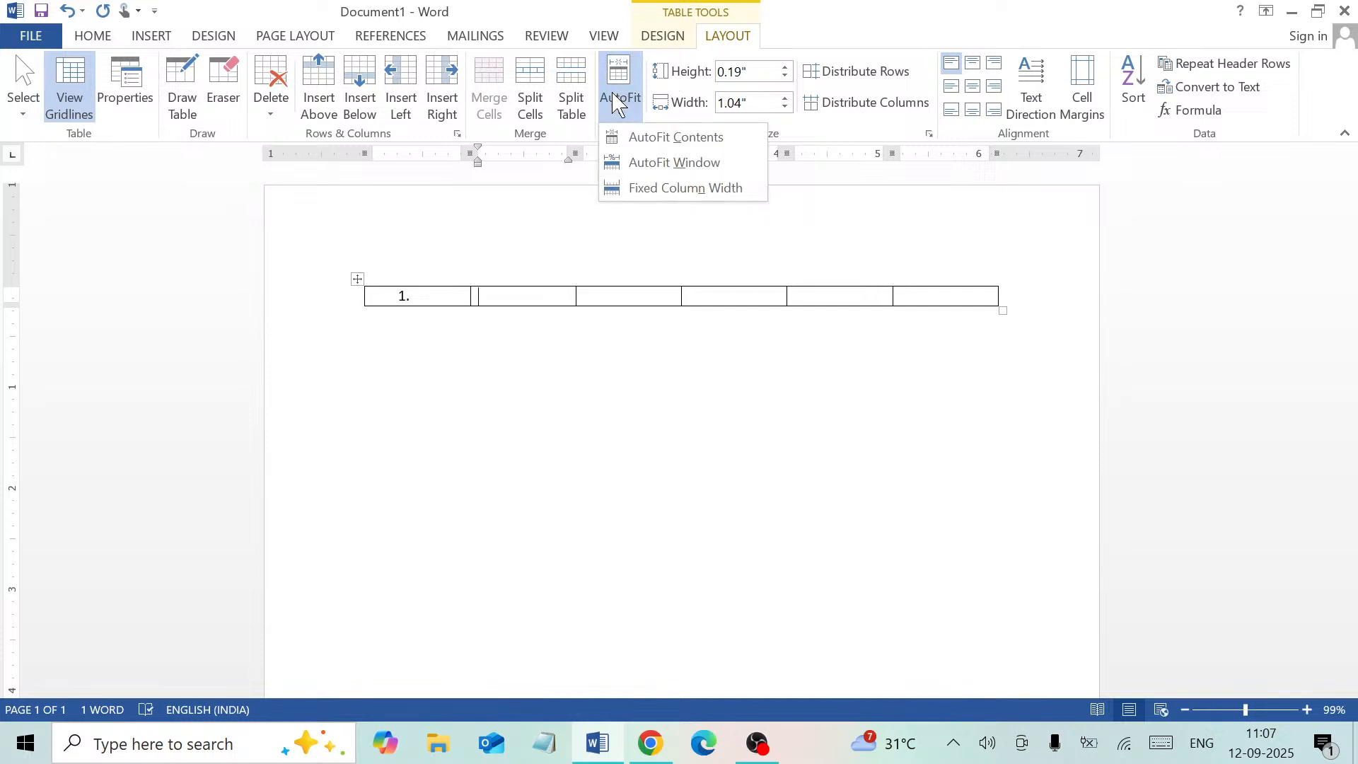
left_click(633, 138)
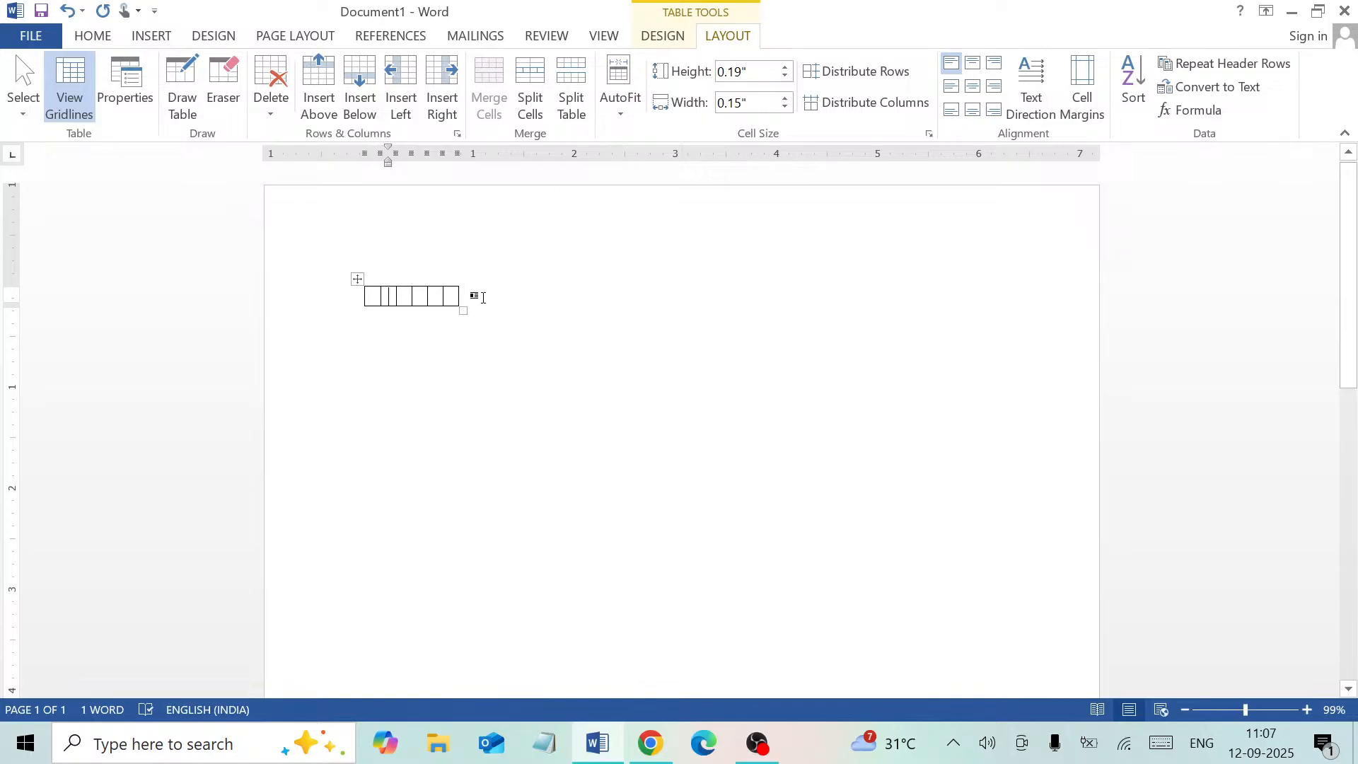
Enlarge the whole table so that its cells are about 0.3" high and 0.29" wide.
left_click(460, 311)
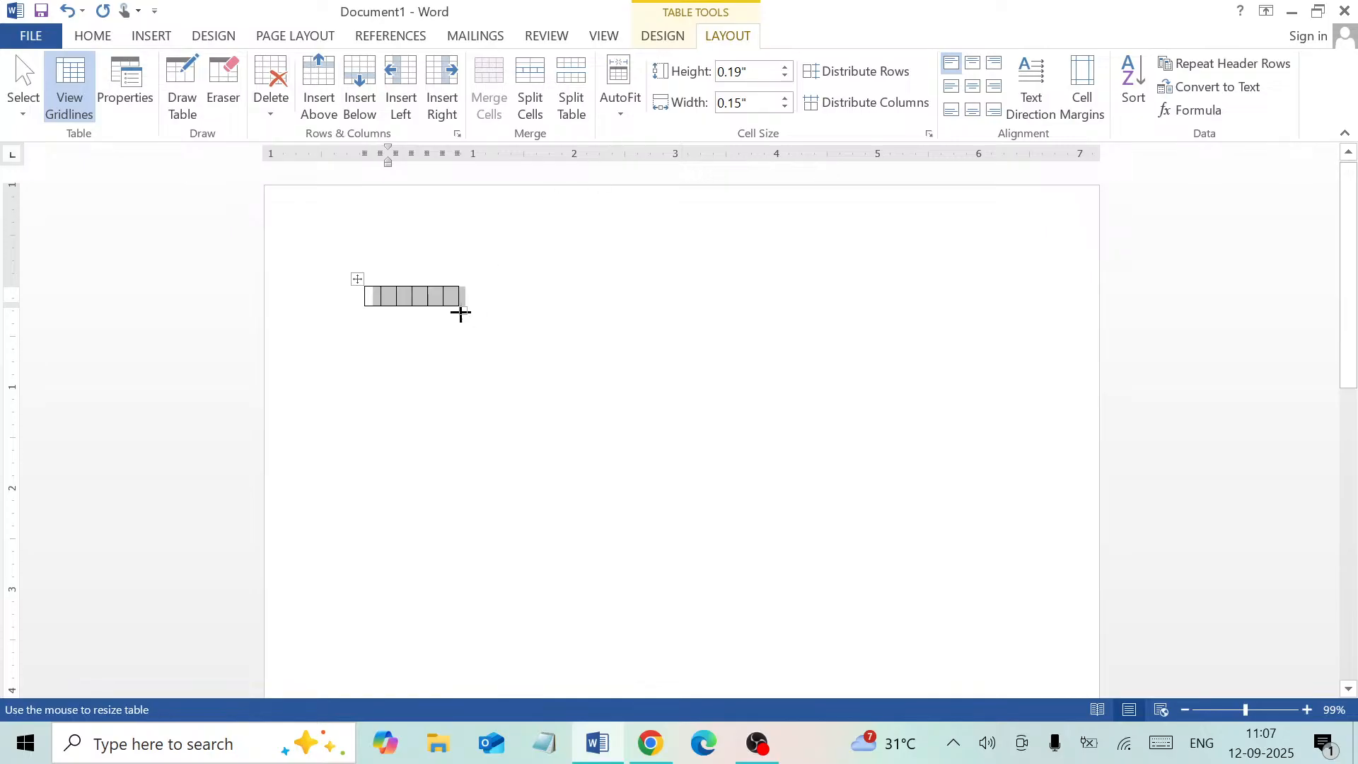
left_click(378, 310)
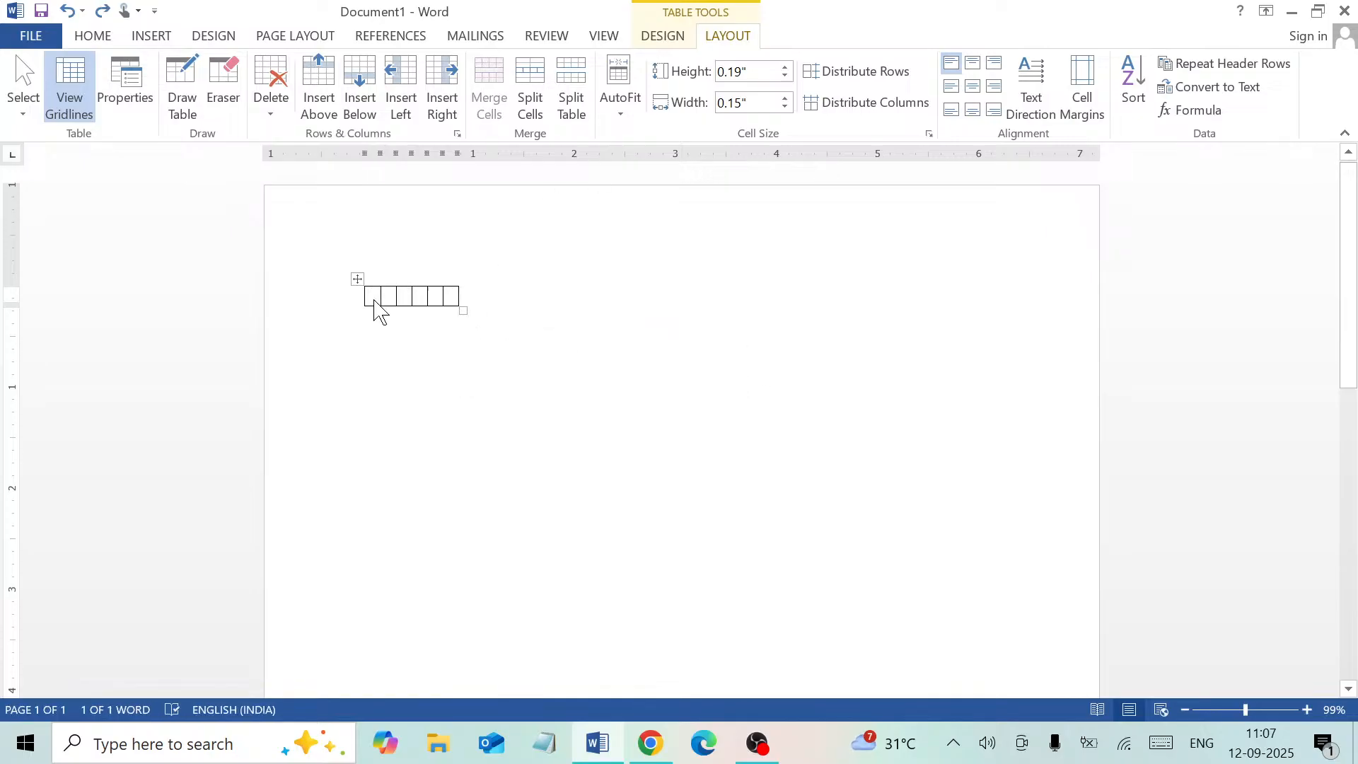
left_click_drag(464, 311, 541, 318)
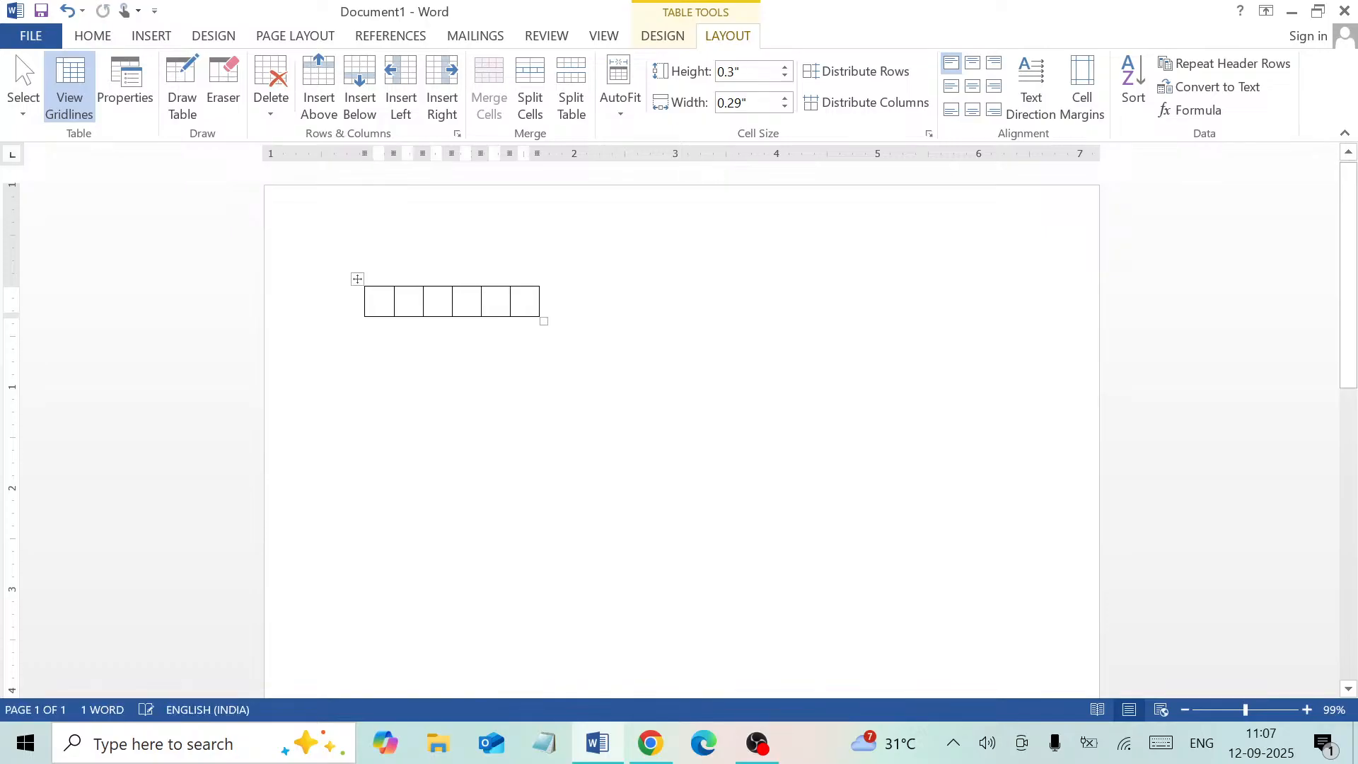
Number the first cell of the resized table with the 1. 2. 3. format and widen all cells to about 0.34".
left_click(367, 298)
left_click(382, 306)
left_click(93, 36)
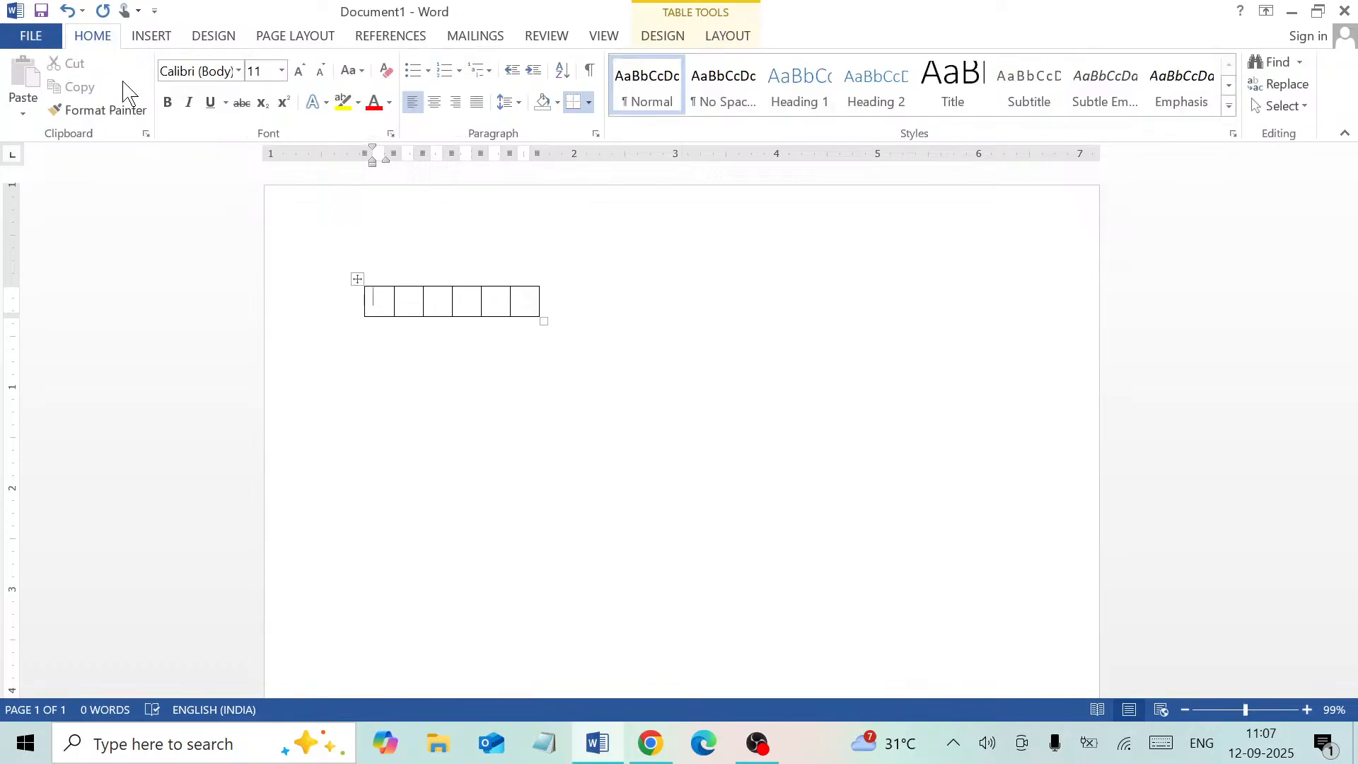
left_click(459, 70)
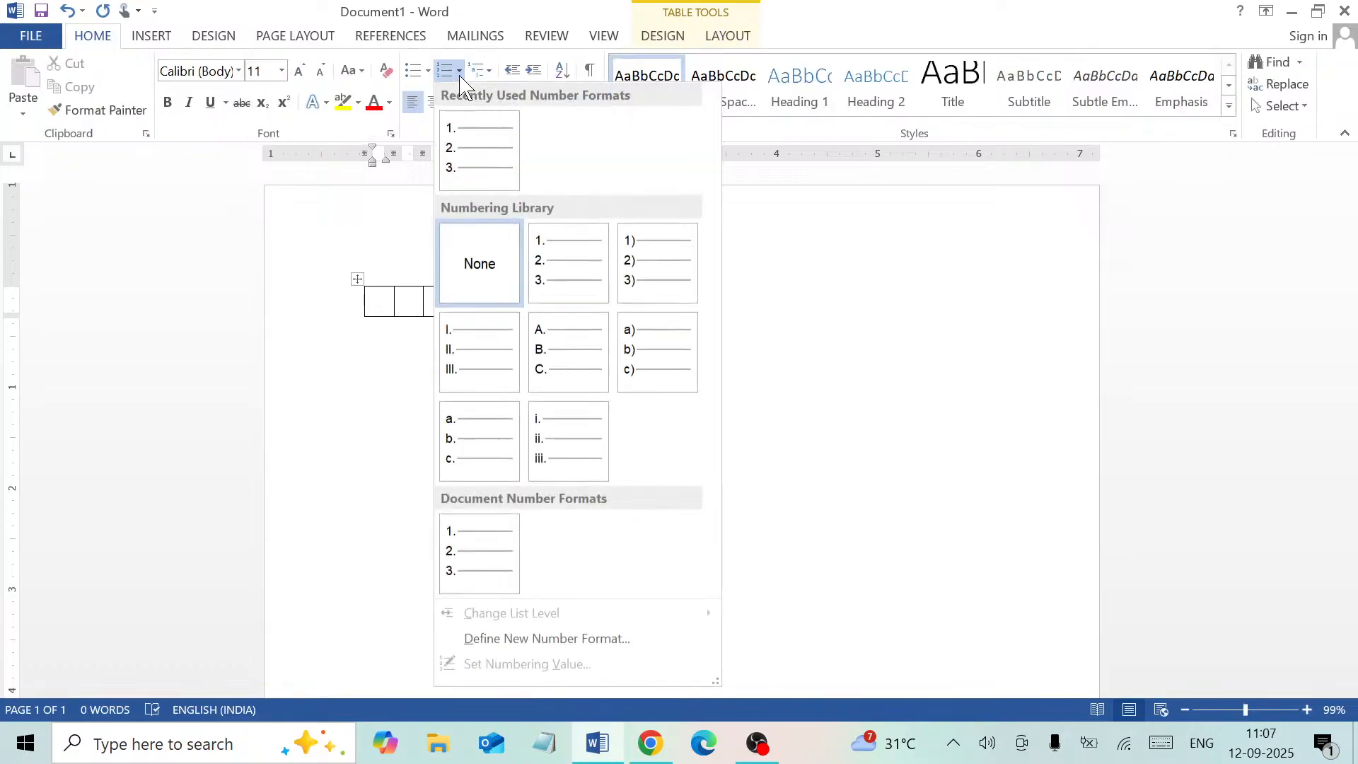
left_click(579, 244)
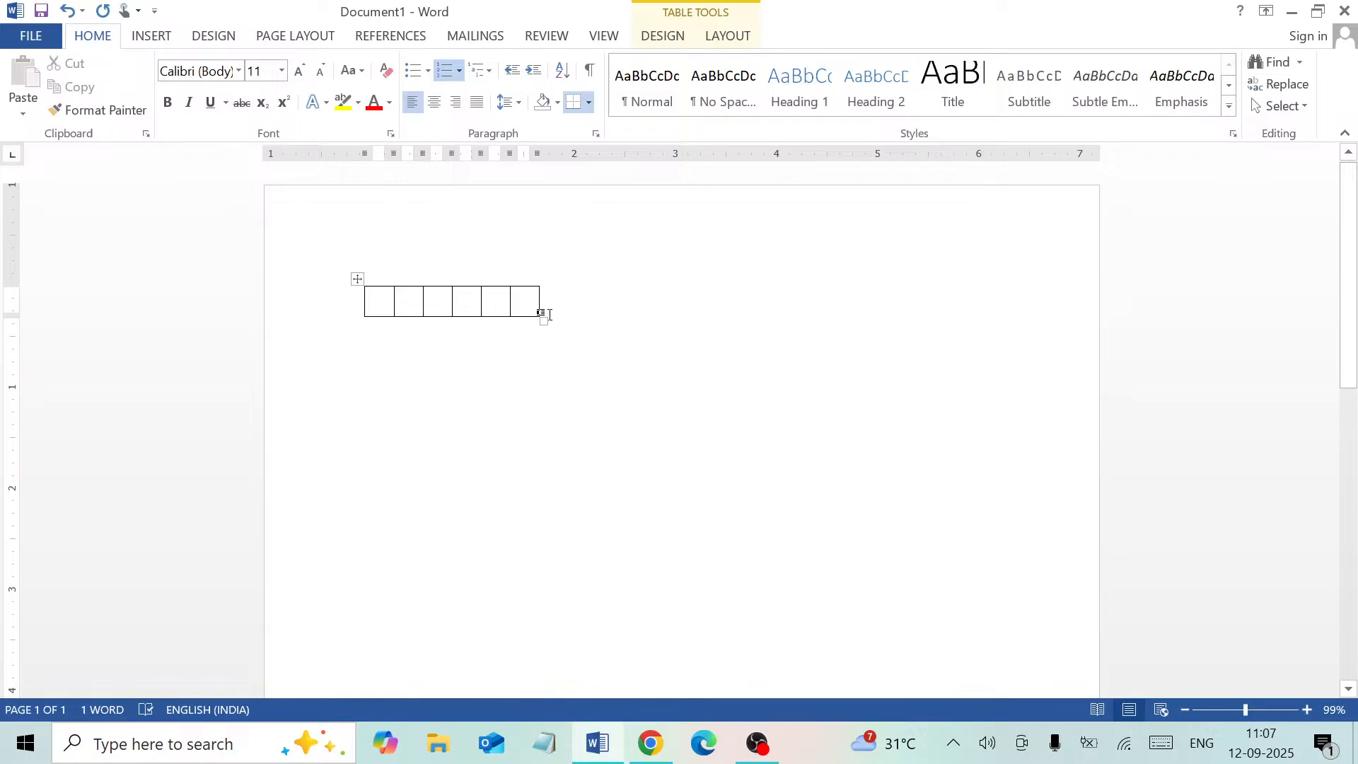
mouse_move(543, 321)
left_mouse_down()
mouse_move(601, 328)
mouse_move(679, 364)
mouse_move(552, 318)
mouse_move(569, 318)
left_mouse_up()
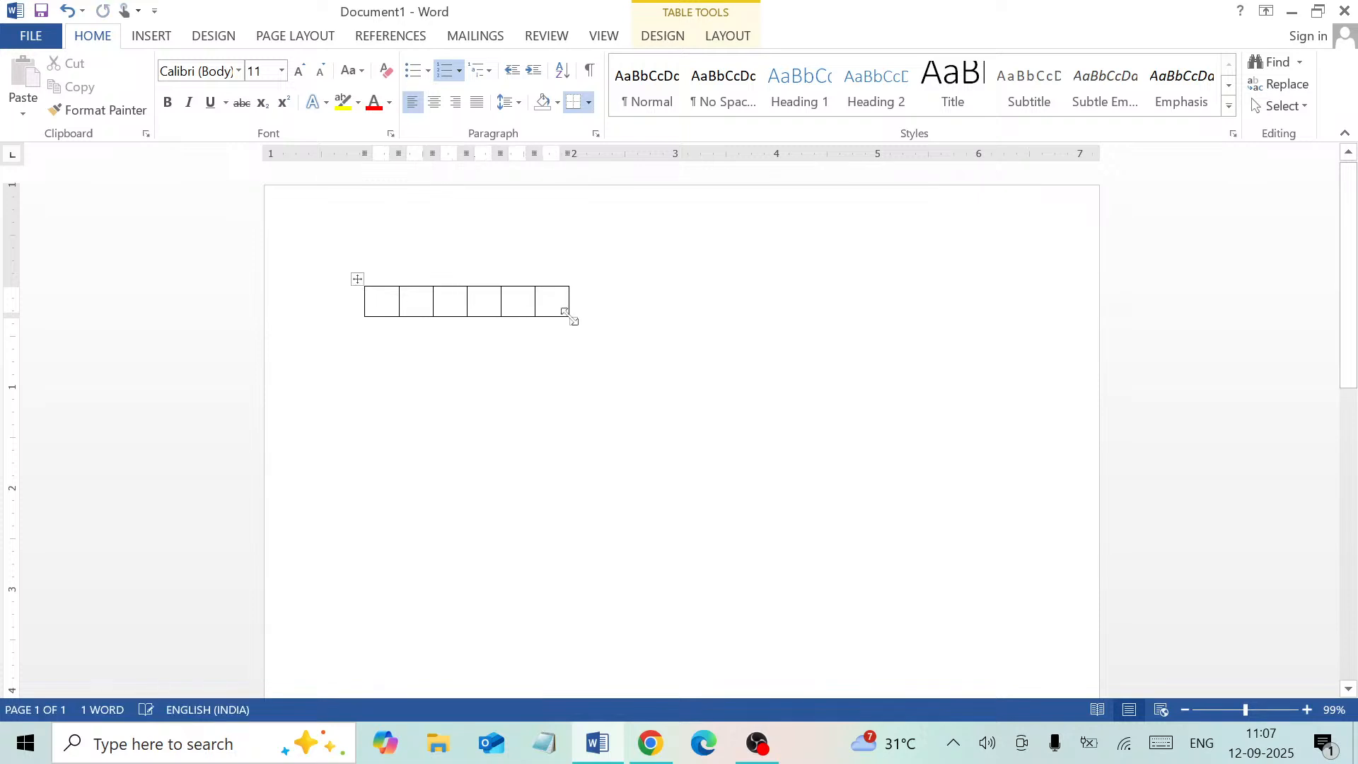
Select the table row, try the different cell alignments on it, and set its cells to Align Center.
left_click(347, 288)
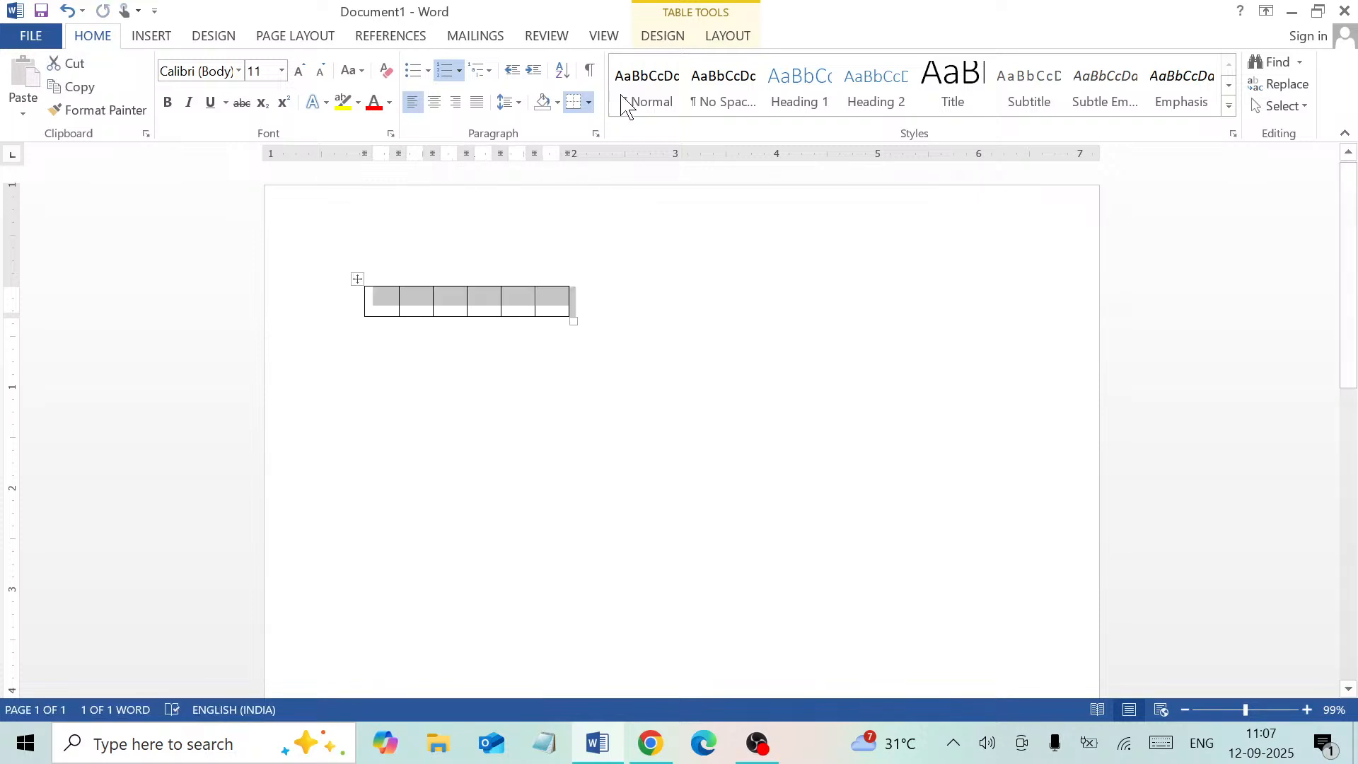
left_click(736, 37)
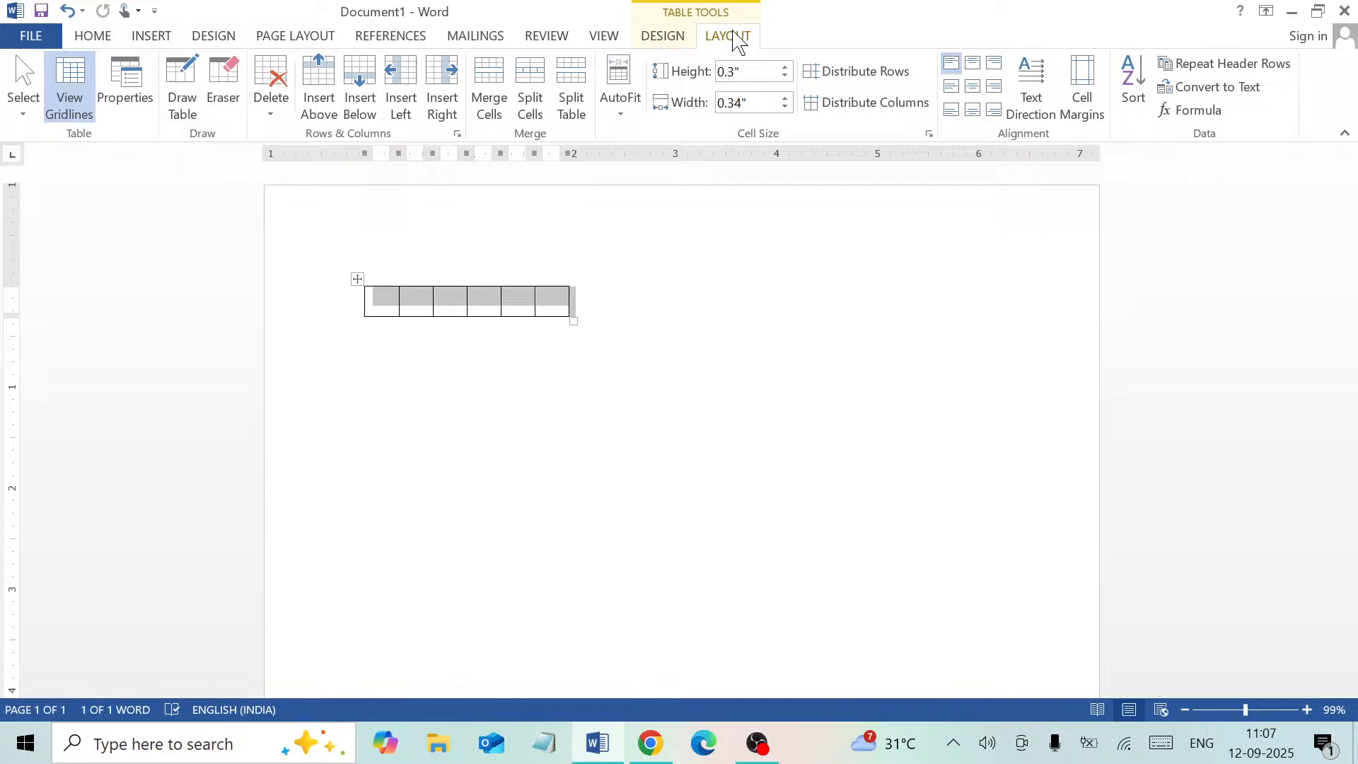
left_click(975, 86)
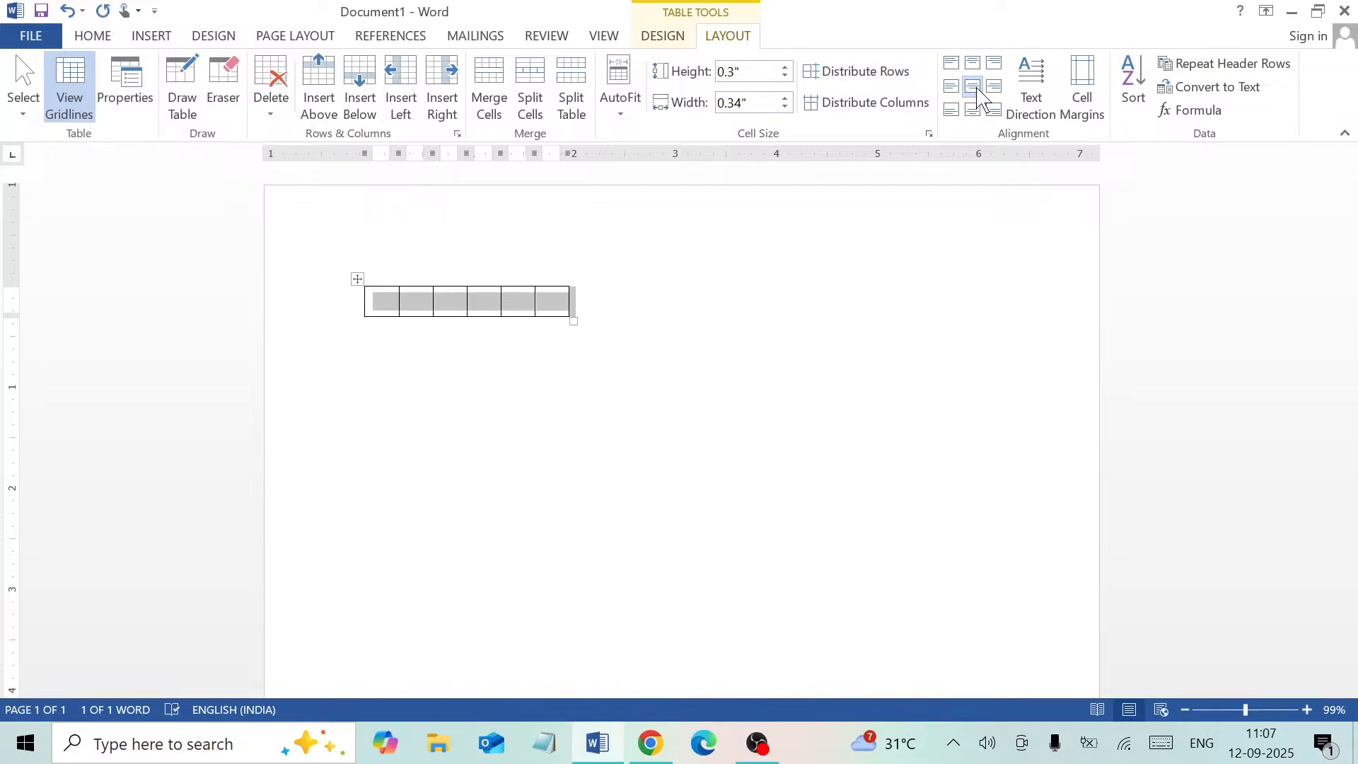
left_click(951, 87)
left_click(951, 64)
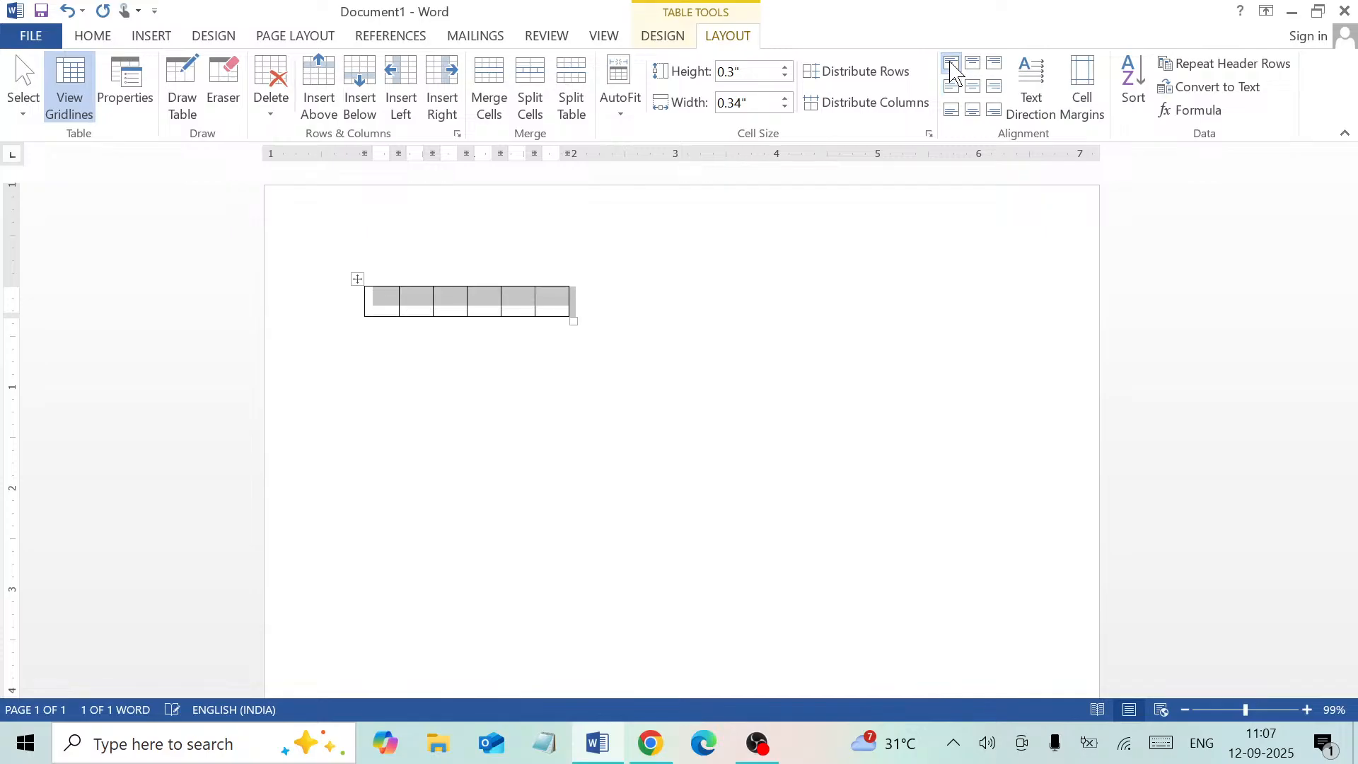
left_click(973, 64)
left_click(995, 65)
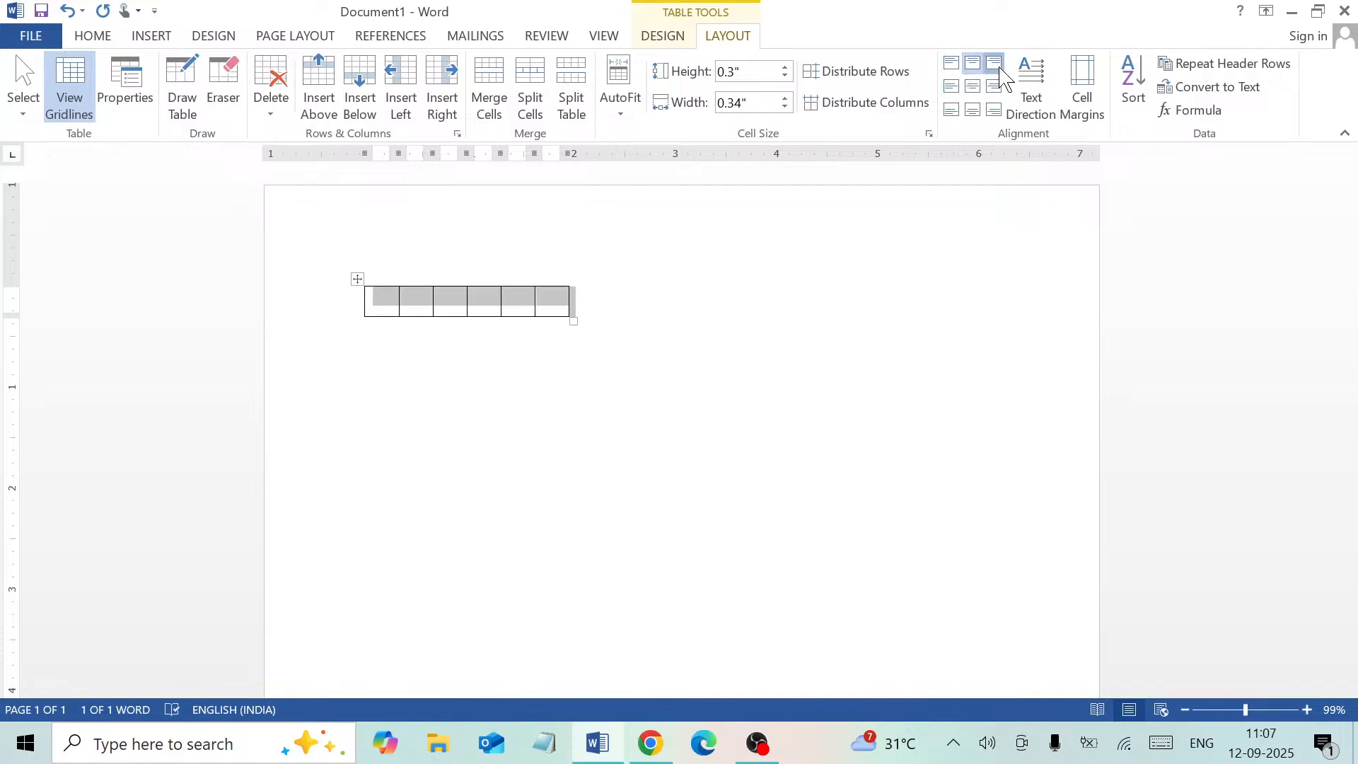
left_click(973, 111)
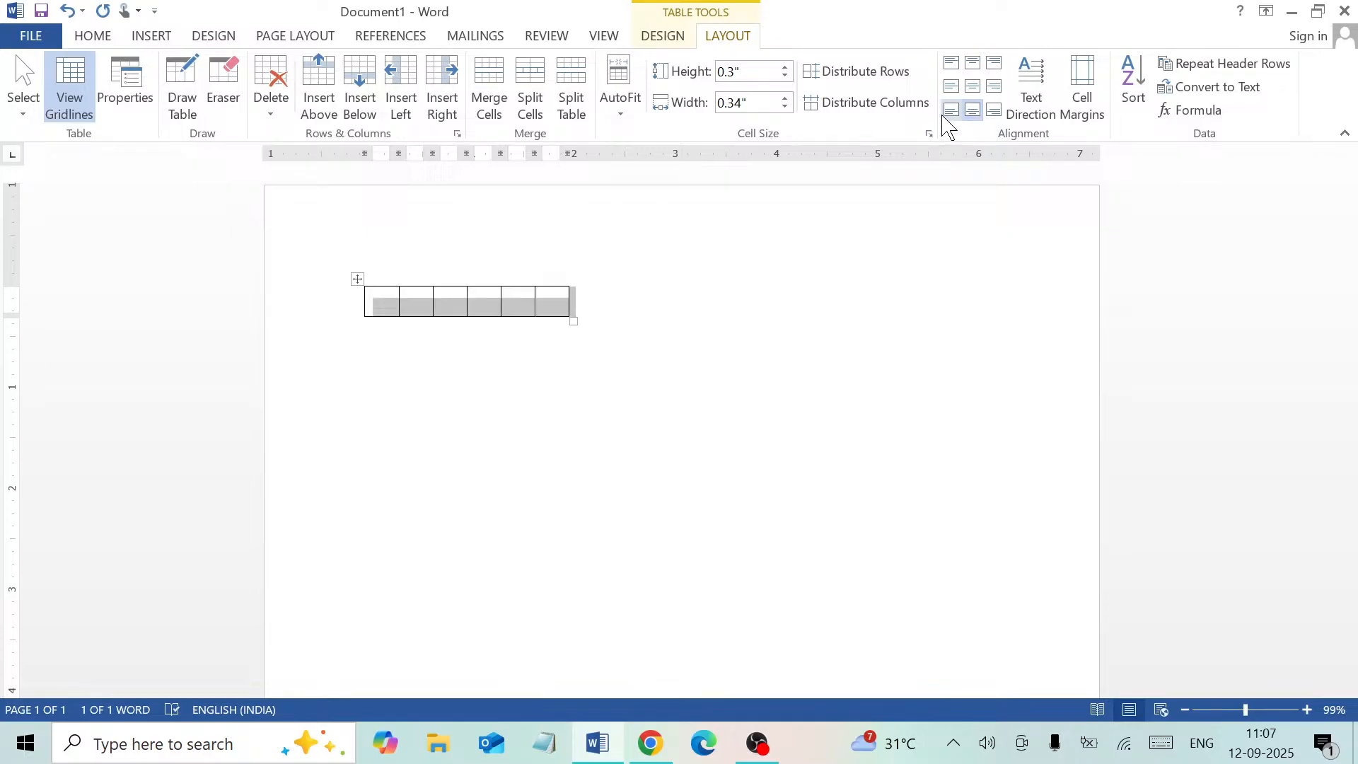
left_click(948, 111)
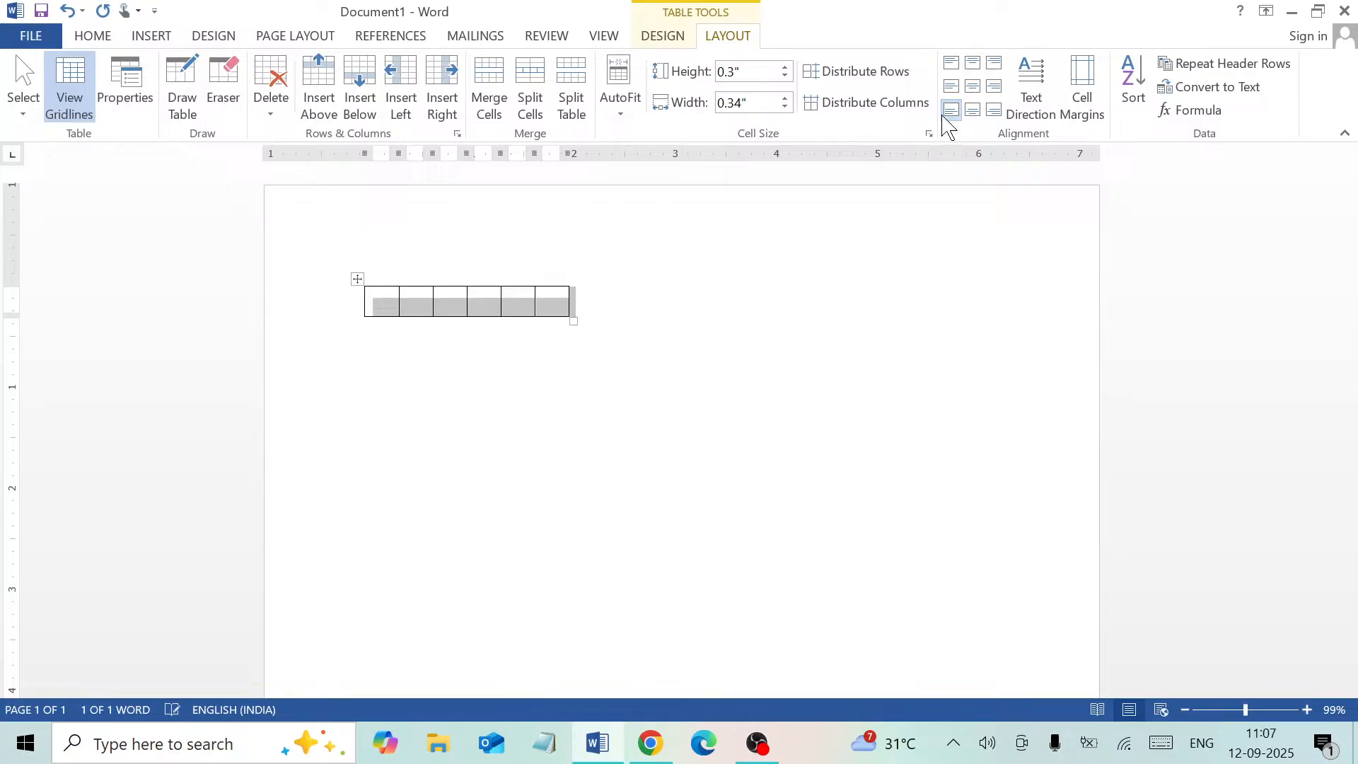
left_click(973, 88)
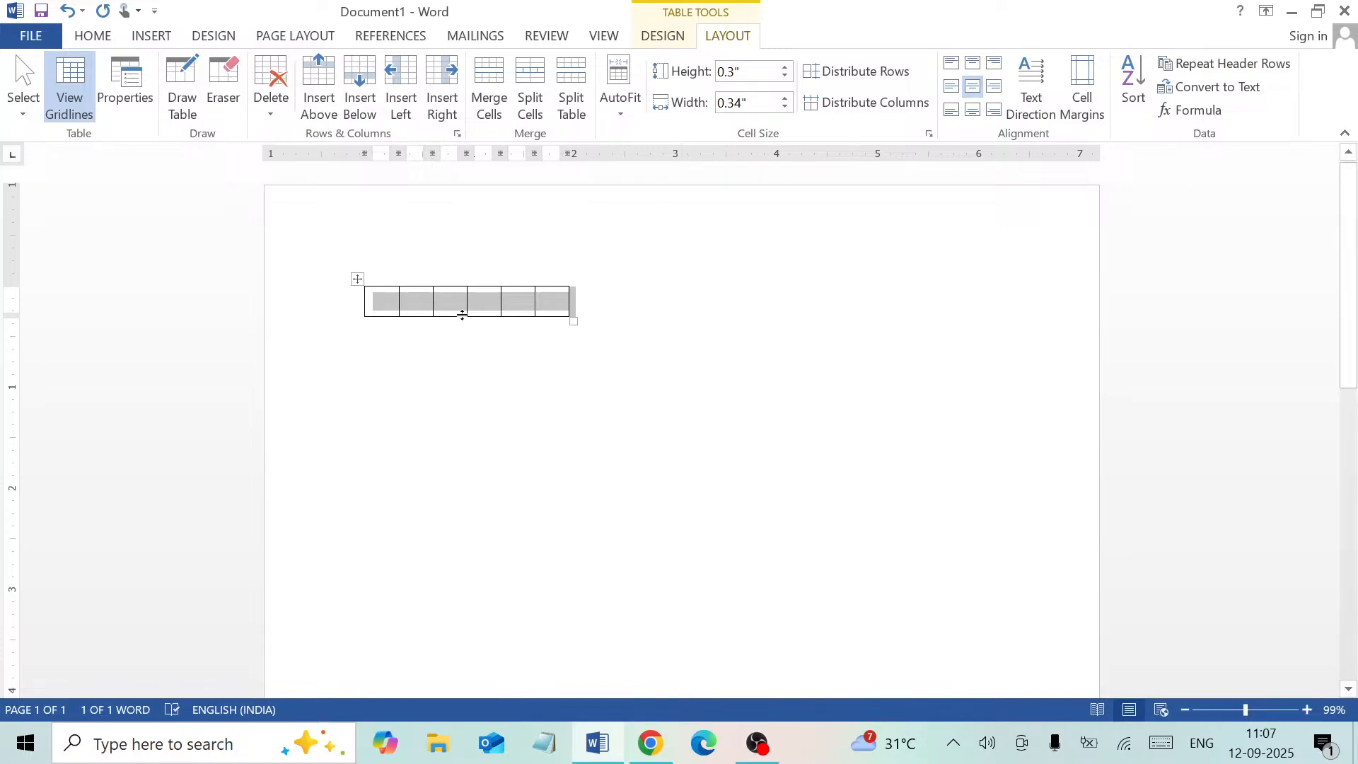
Enlarge the table so its cells are about 0.49" high and 0.41" wide, and shift it about 0.35" further right on the page.
left_click_drag(571, 323, 616, 341)
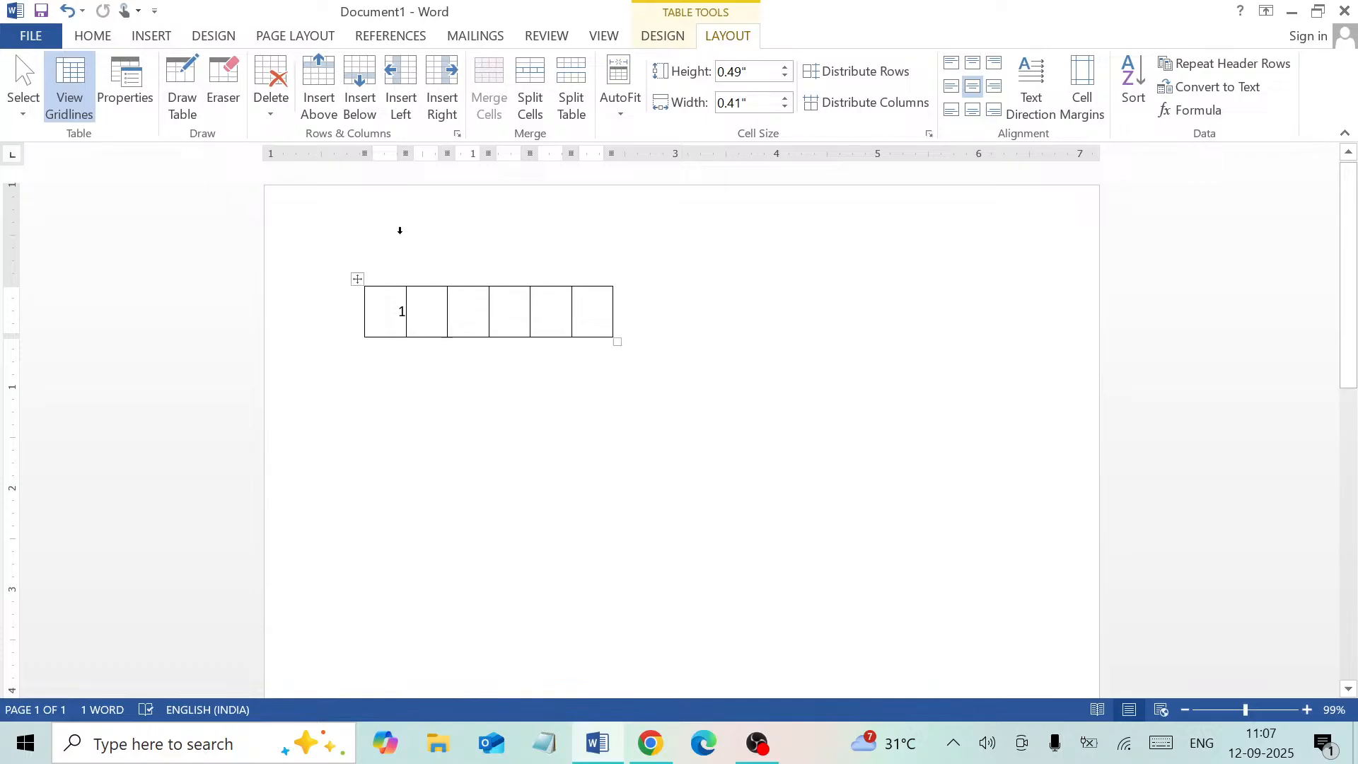
mouse_move(365, 157)
left_mouse_down()
mouse_move(348, 157)
mouse_move(370, 159)
left_mouse_up()
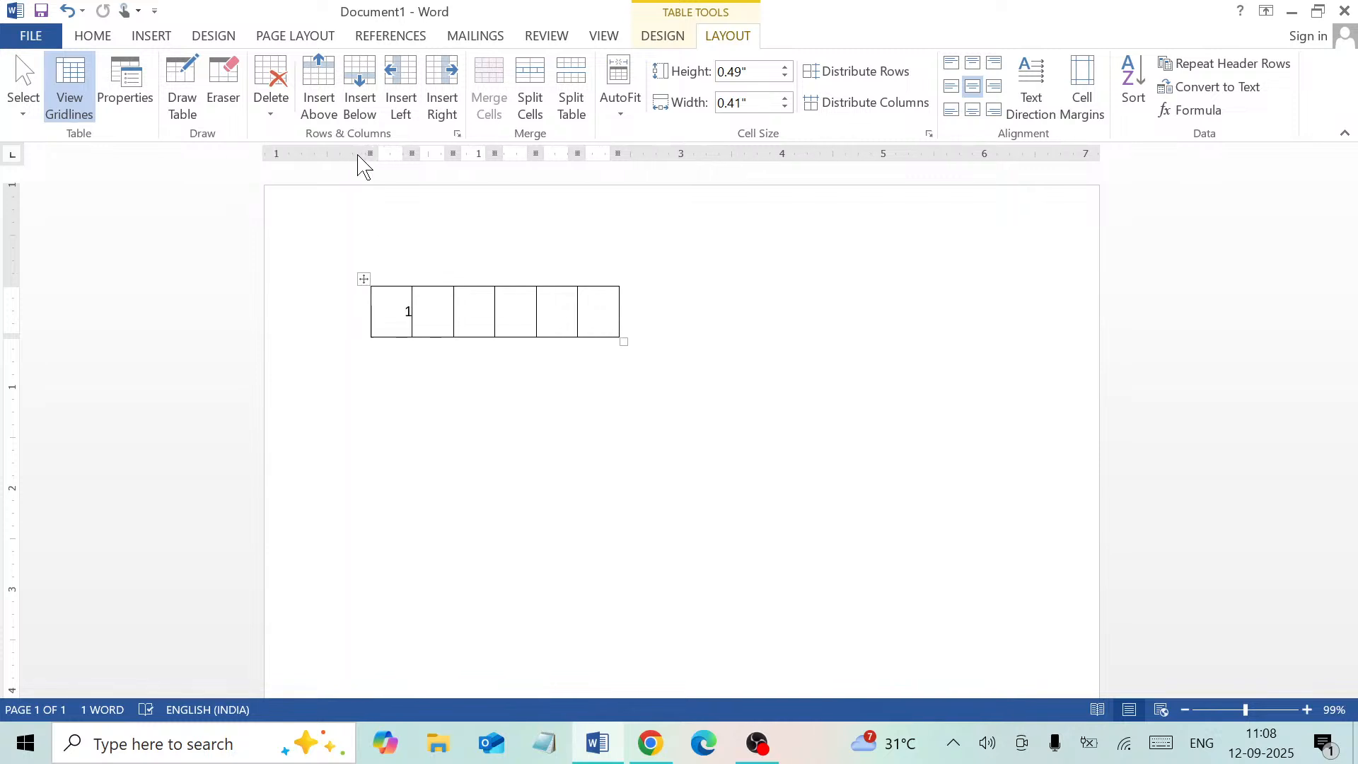
left_click_drag(364, 279, 394, 281)
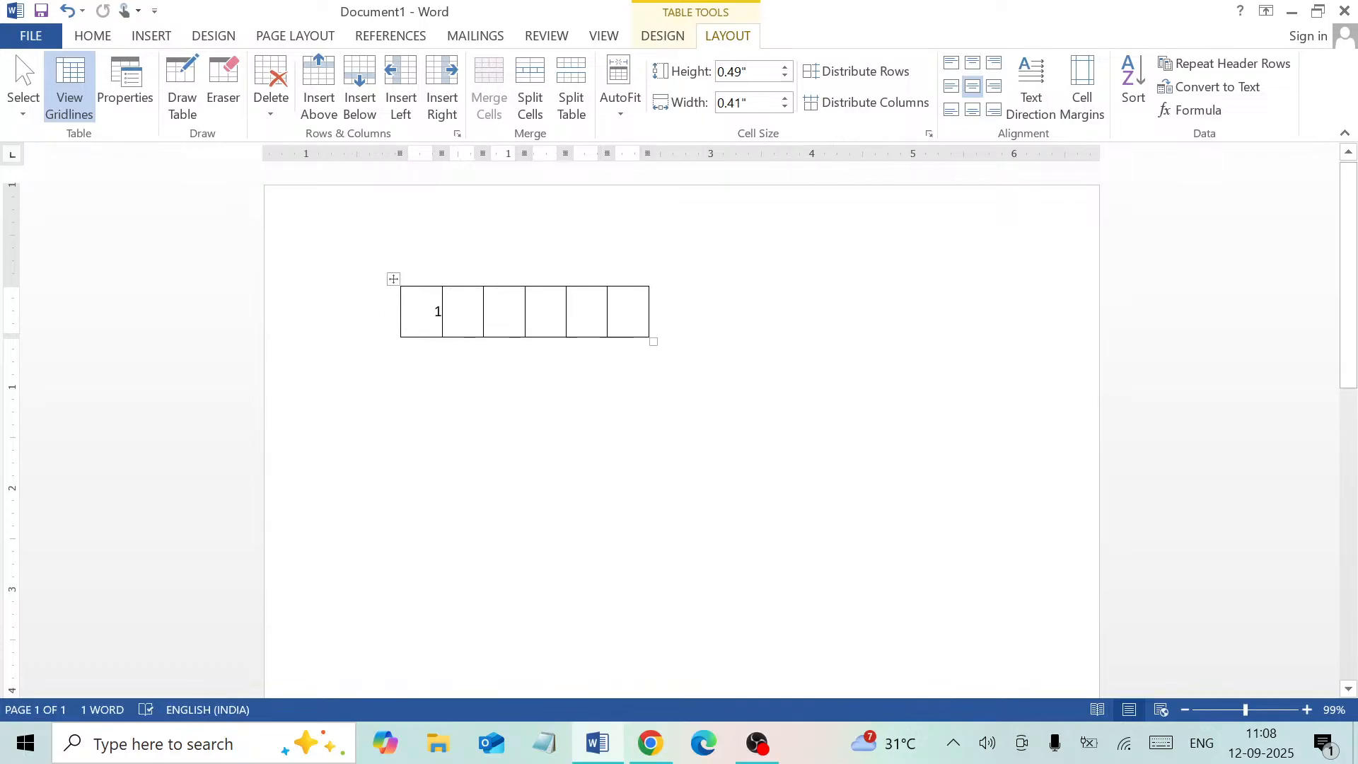
mouse_move(442, 155)
left_mouse_down()
mouse_move(422, 157)
mouse_move(441, 157)
left_mouse_up()
key("ctrl+z")
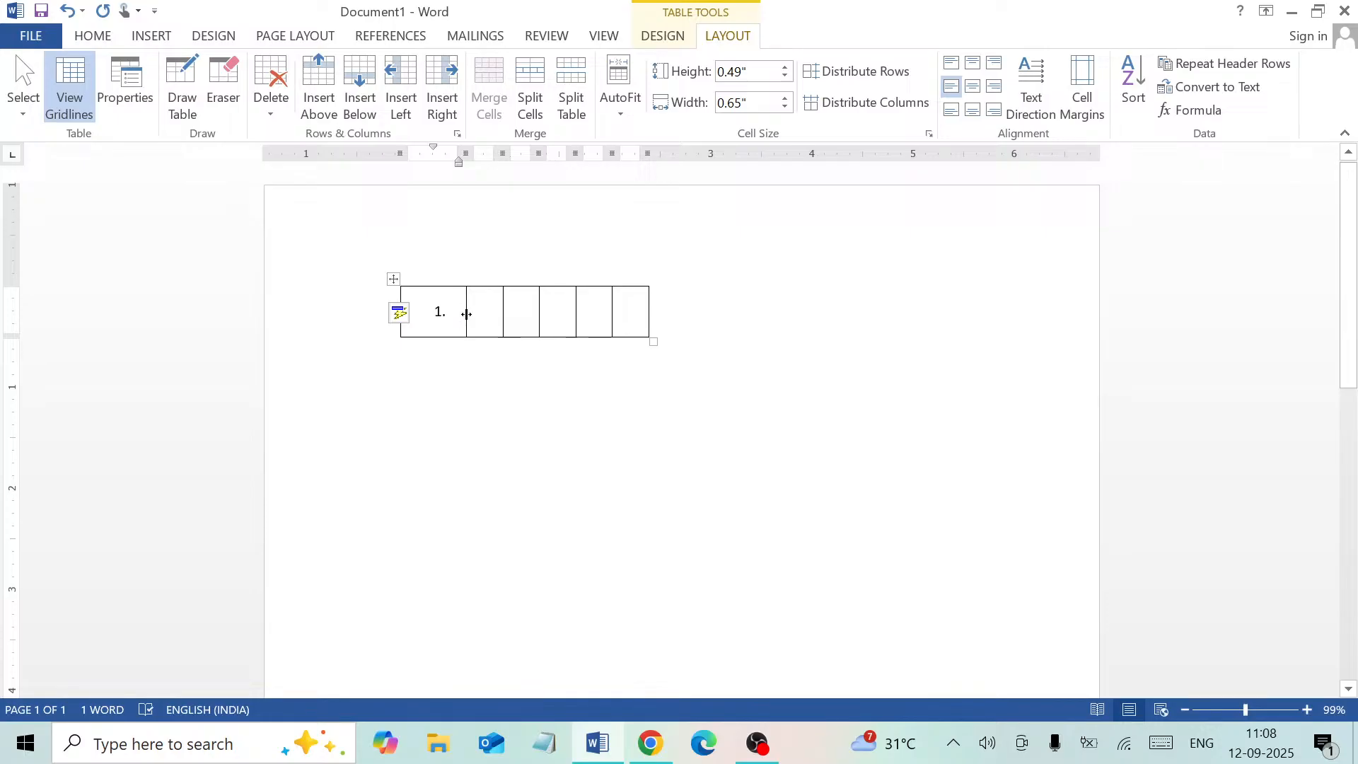
key("ctrl+z")
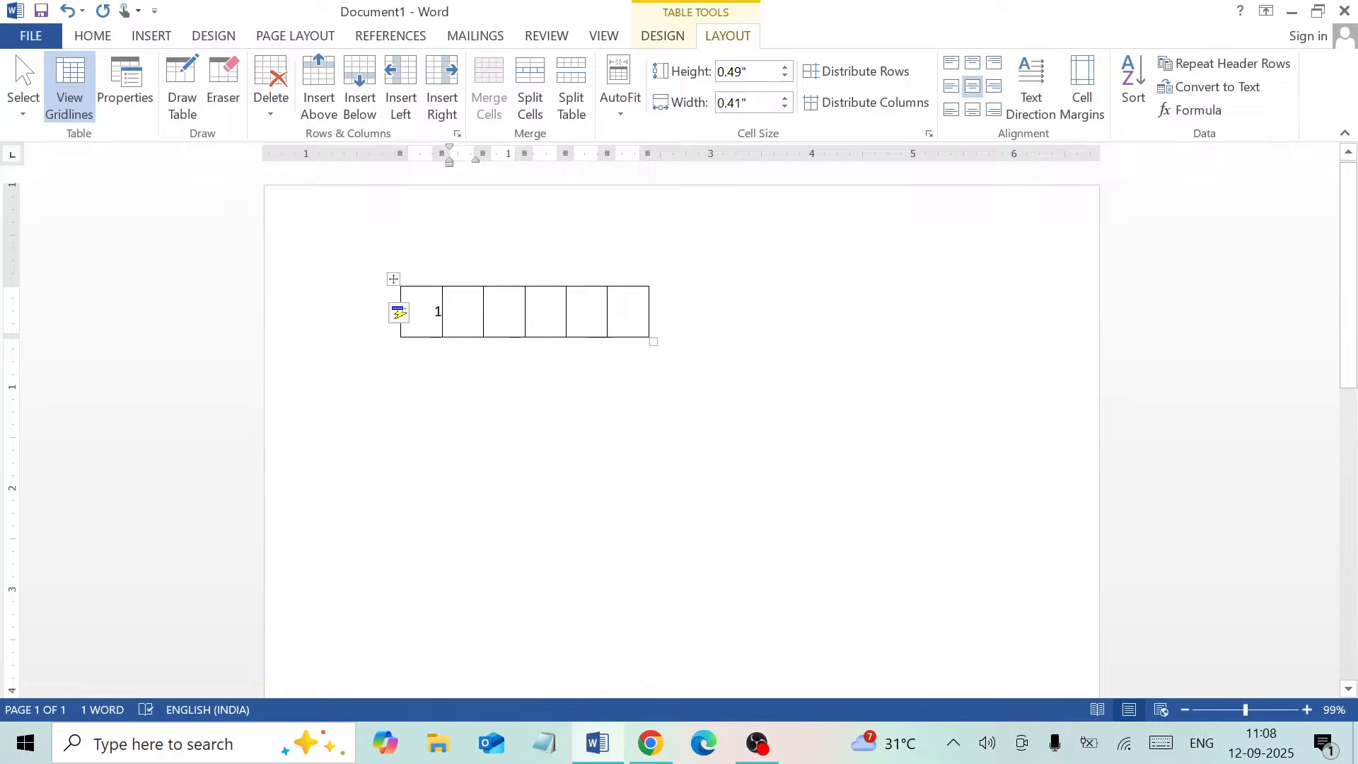
Remove the numbering from the first table cell and reapply the default numbered list format to it.
left_click(438, 312)
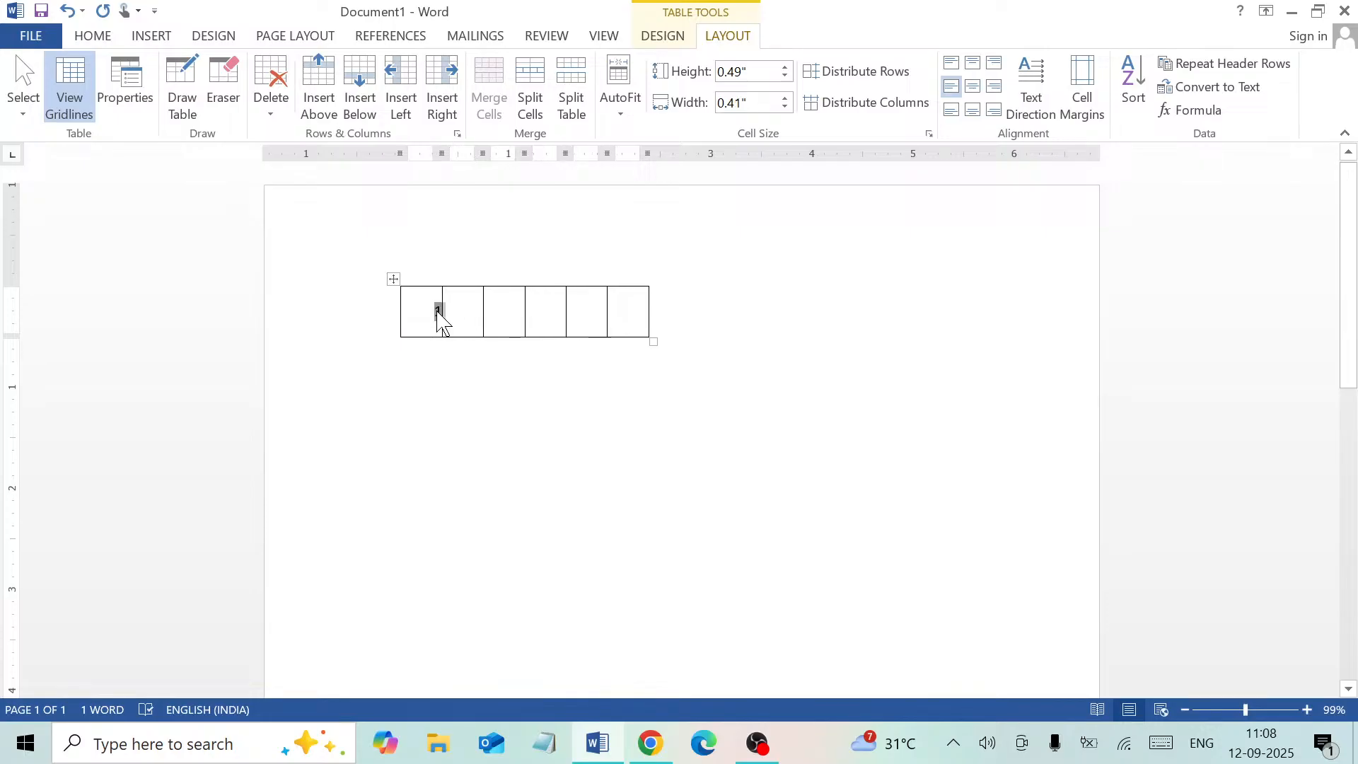
key("ctrl+z")
key("BackSpace")
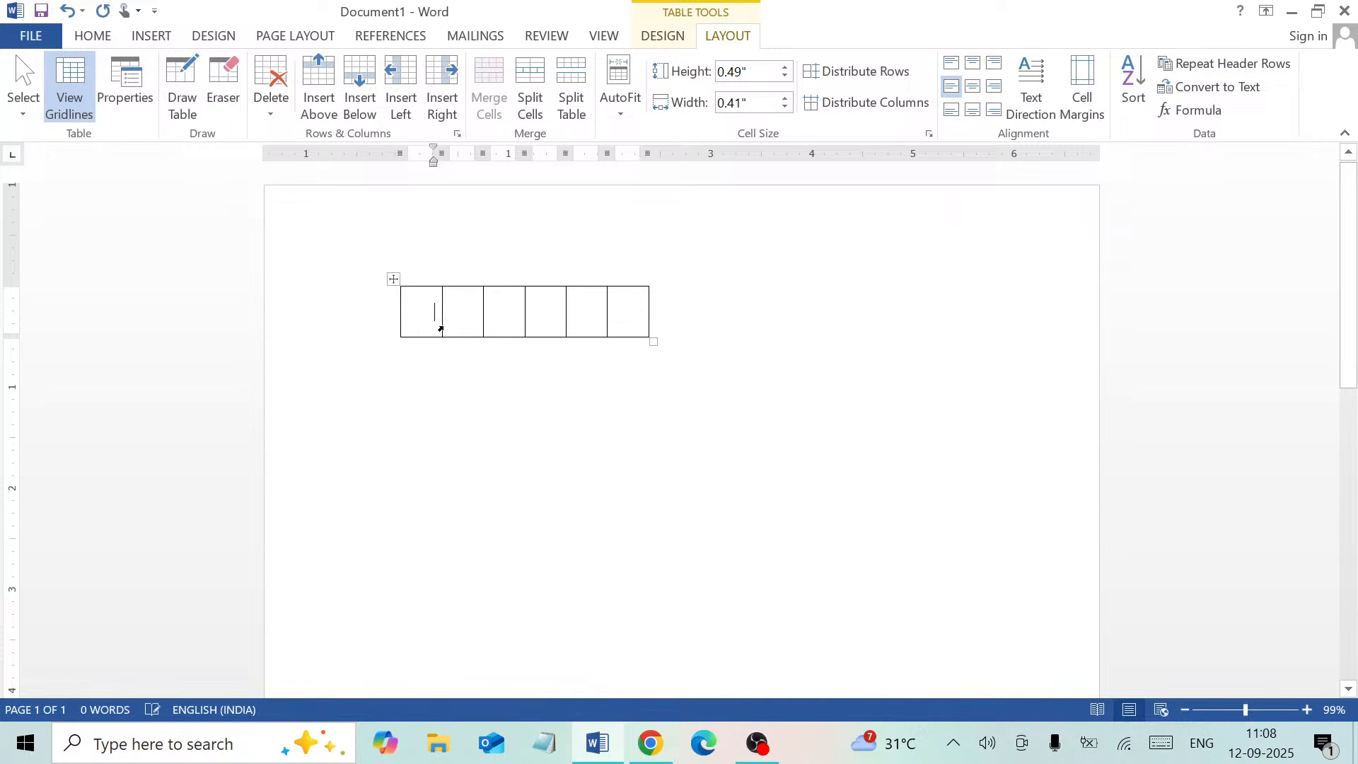
left_click(104, 42)
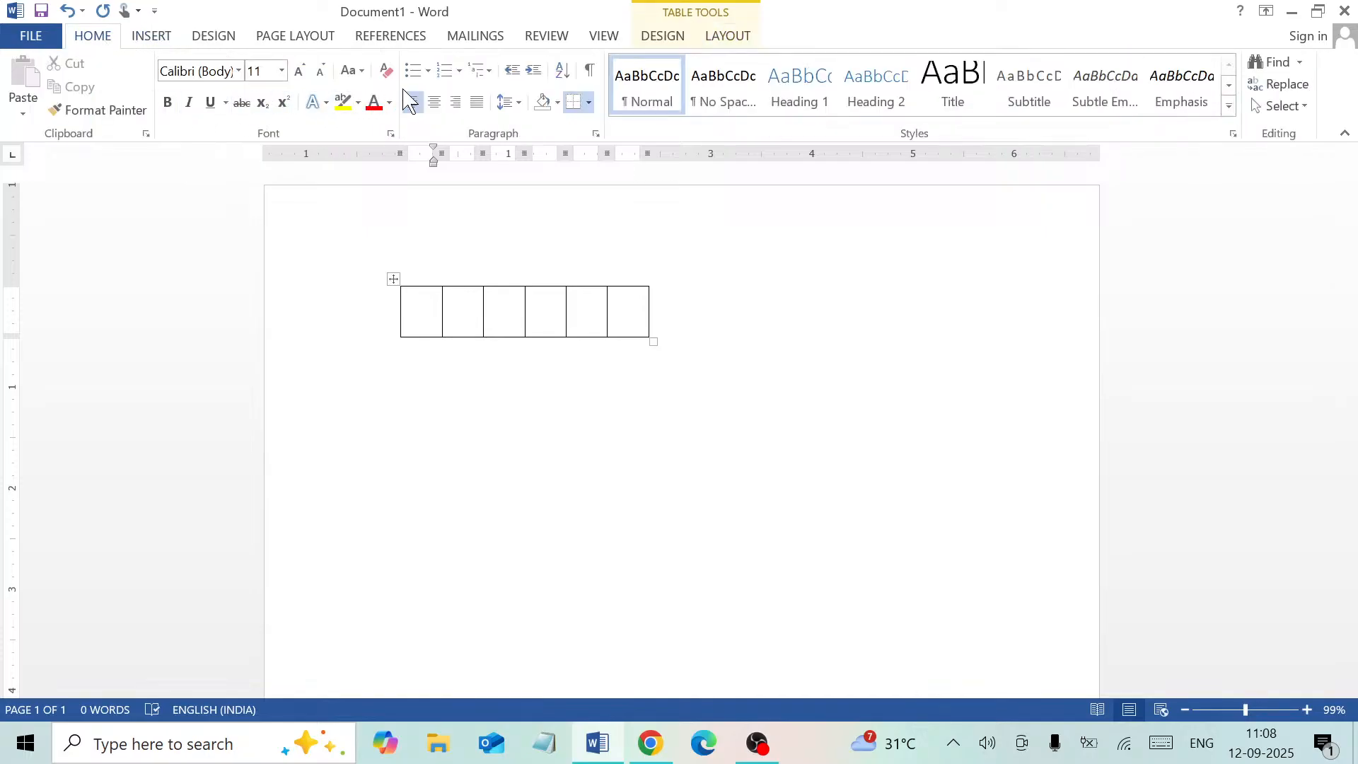
left_click(446, 77)
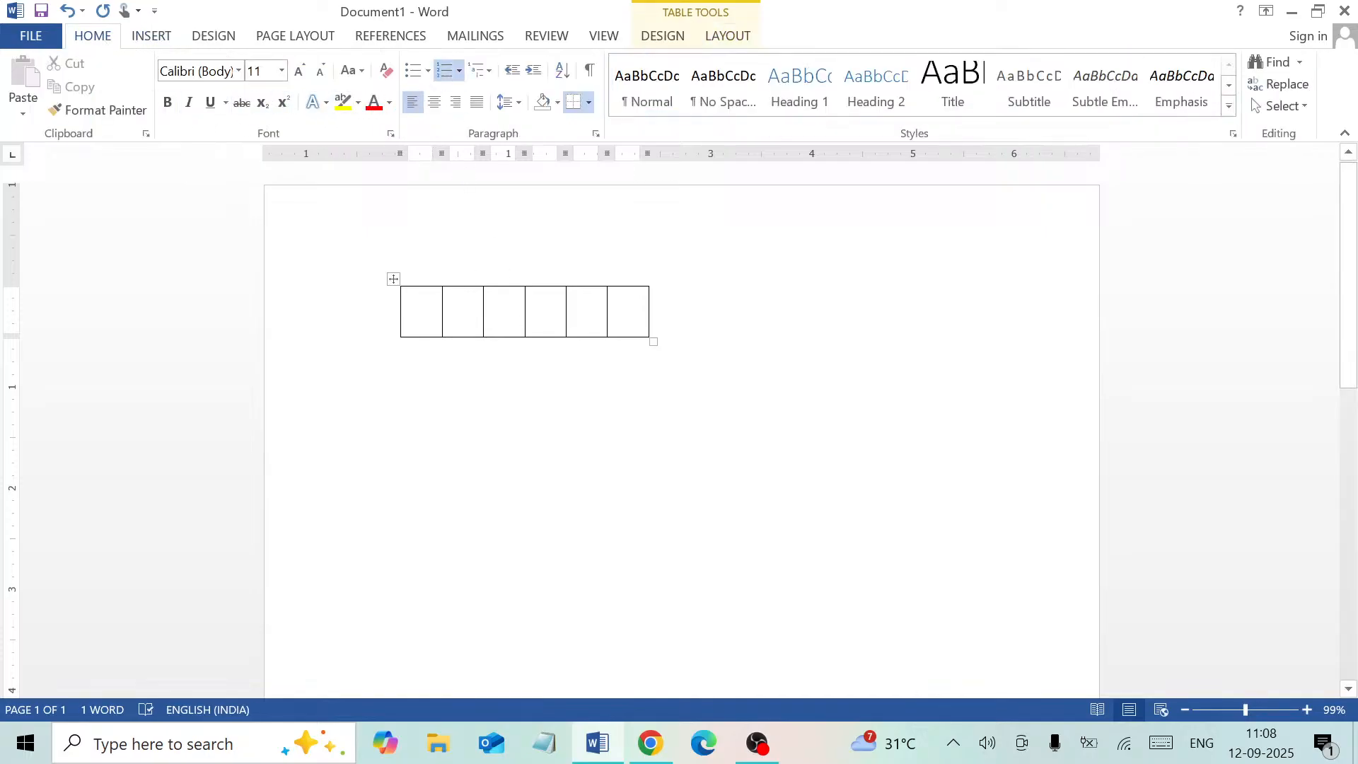
Widen the whole table to about 4" and extend the first cell slightly outward to make room for its number.
left_click_drag(653, 342, 807, 334)
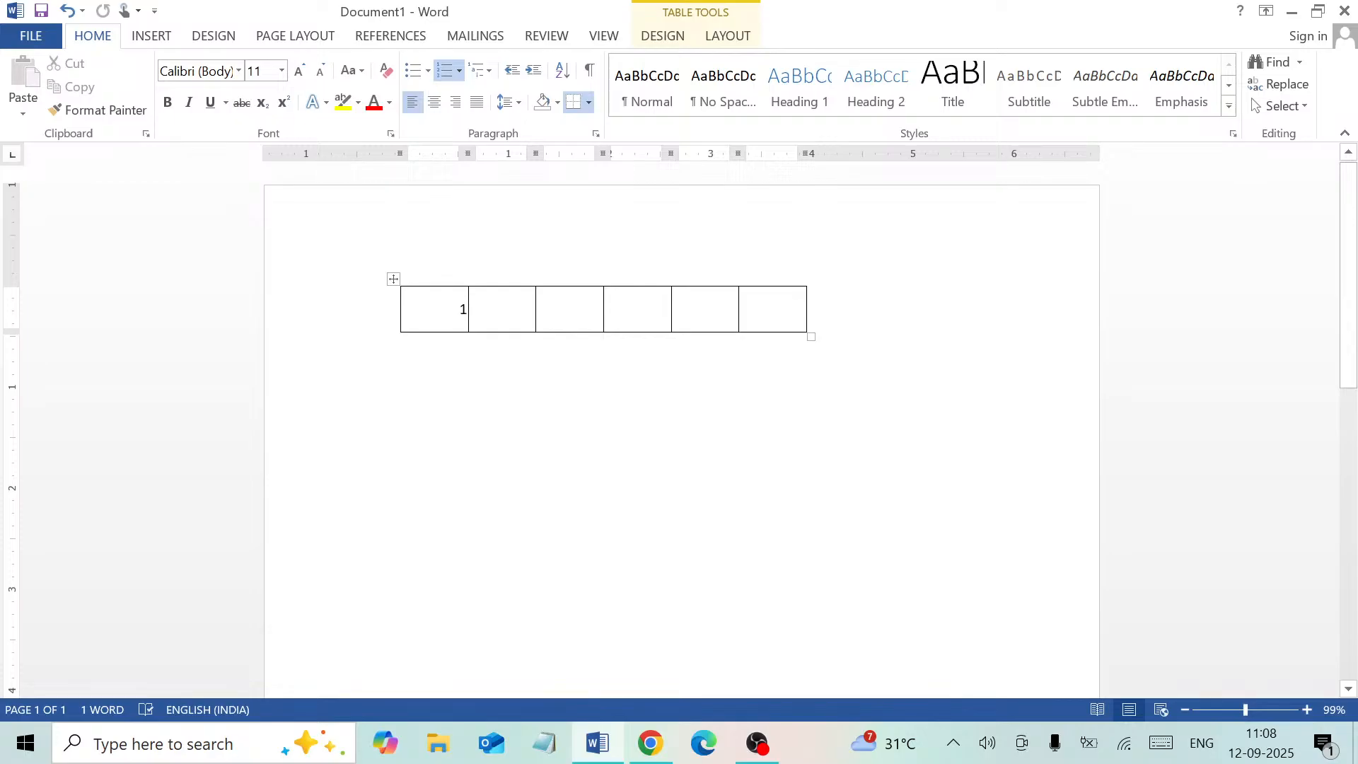
mouse_move(399, 303)
left_mouse_down()
mouse_move(431, 304)
mouse_move(395, 309)
left_mouse_up()
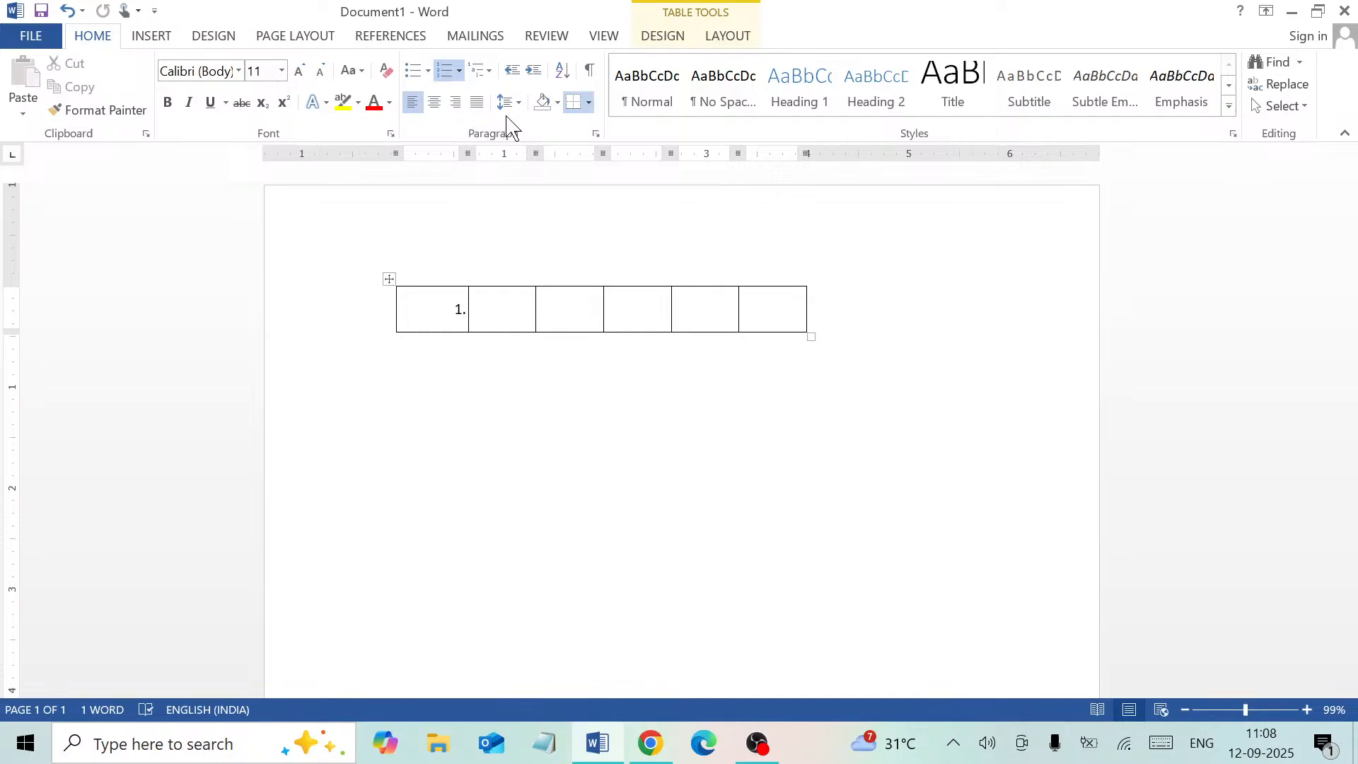
left_click(459, 72)
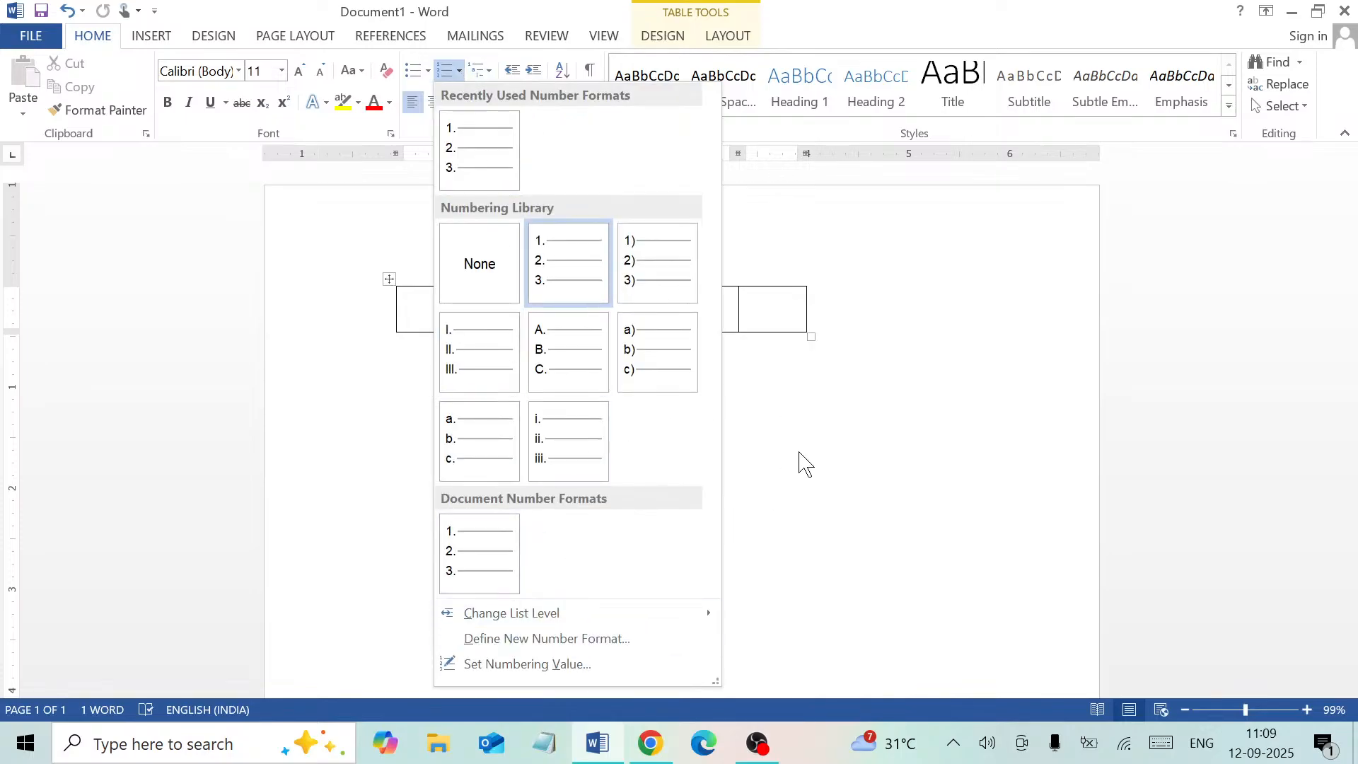
left_click(800, 452)
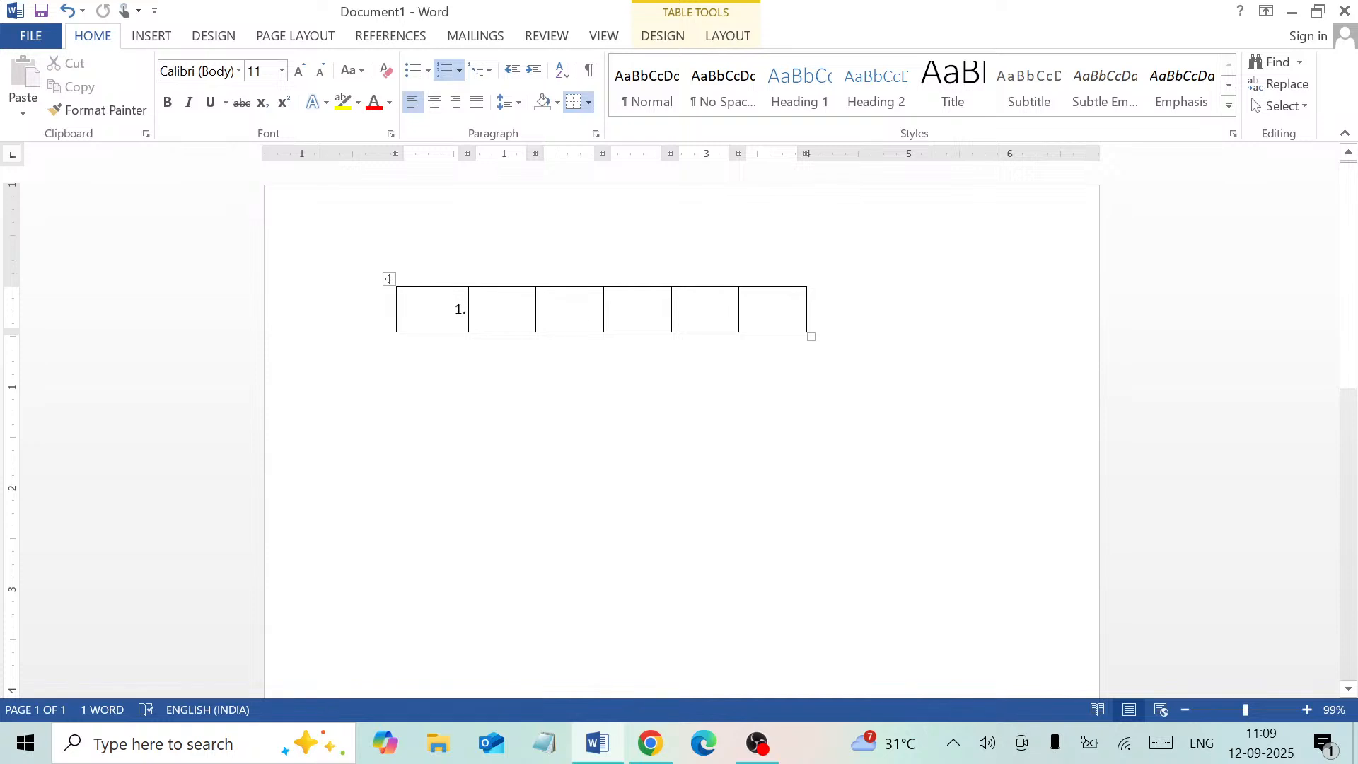
Set the numbered paragraph's left indentation to 0" and its special indentation to (none).
left_click(596, 134)
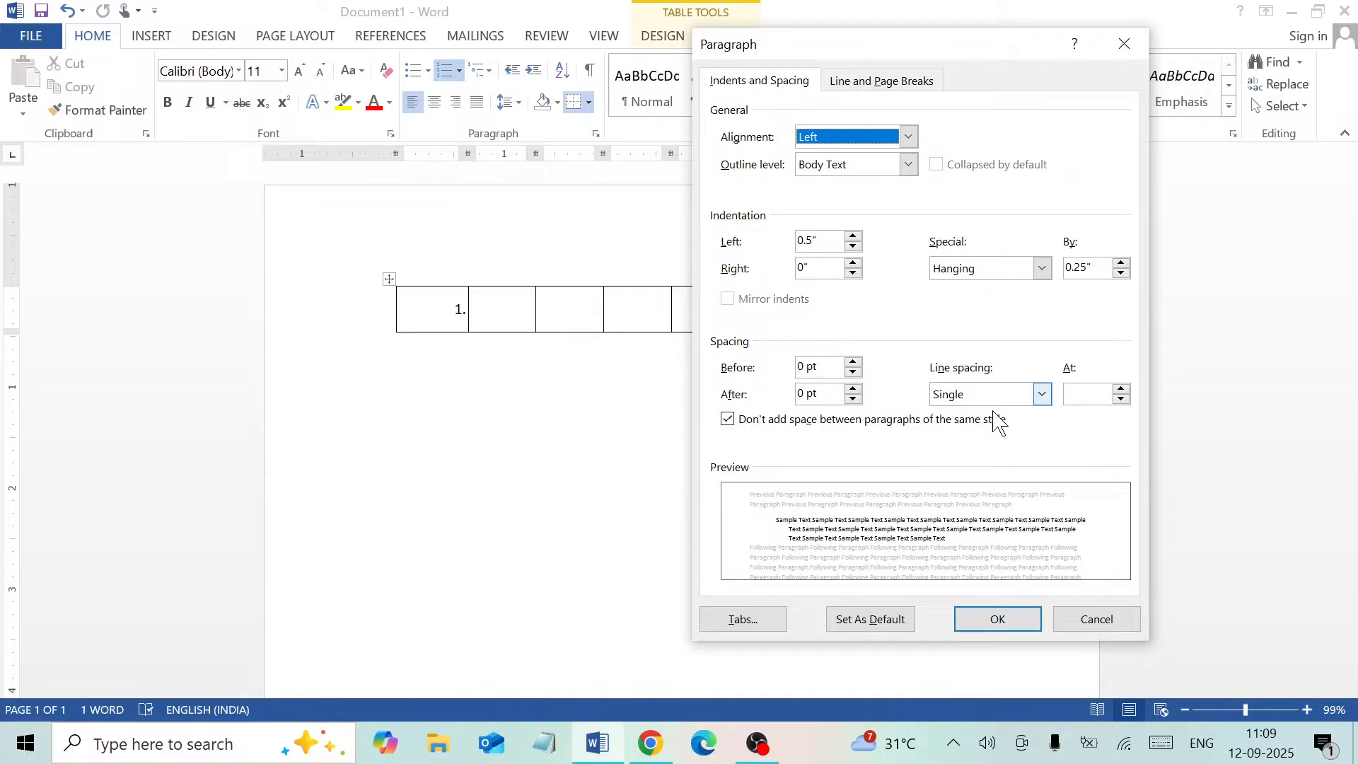
left_click(854, 248)
left_click(854, 247)
left_click(853, 248)
left_click(853, 248)
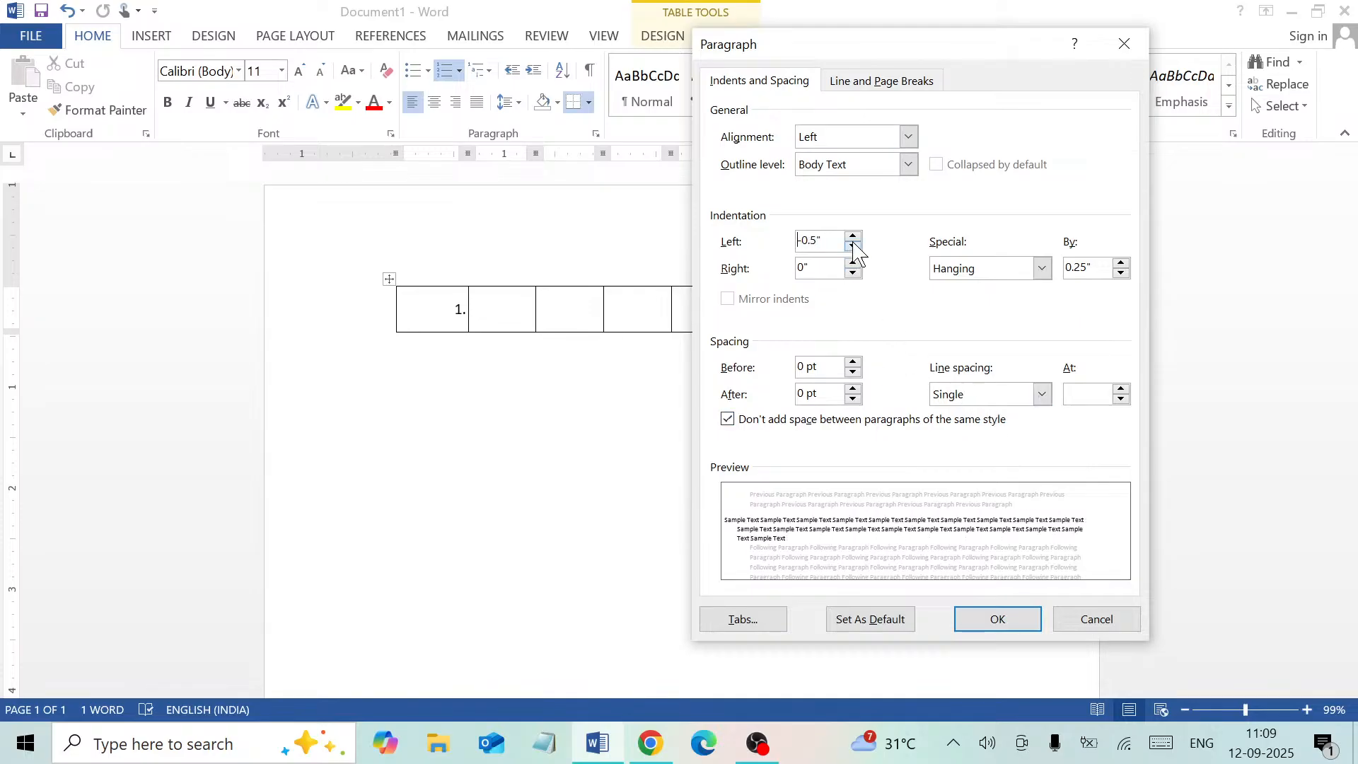
left_click(853, 248)
left_click(854, 247)
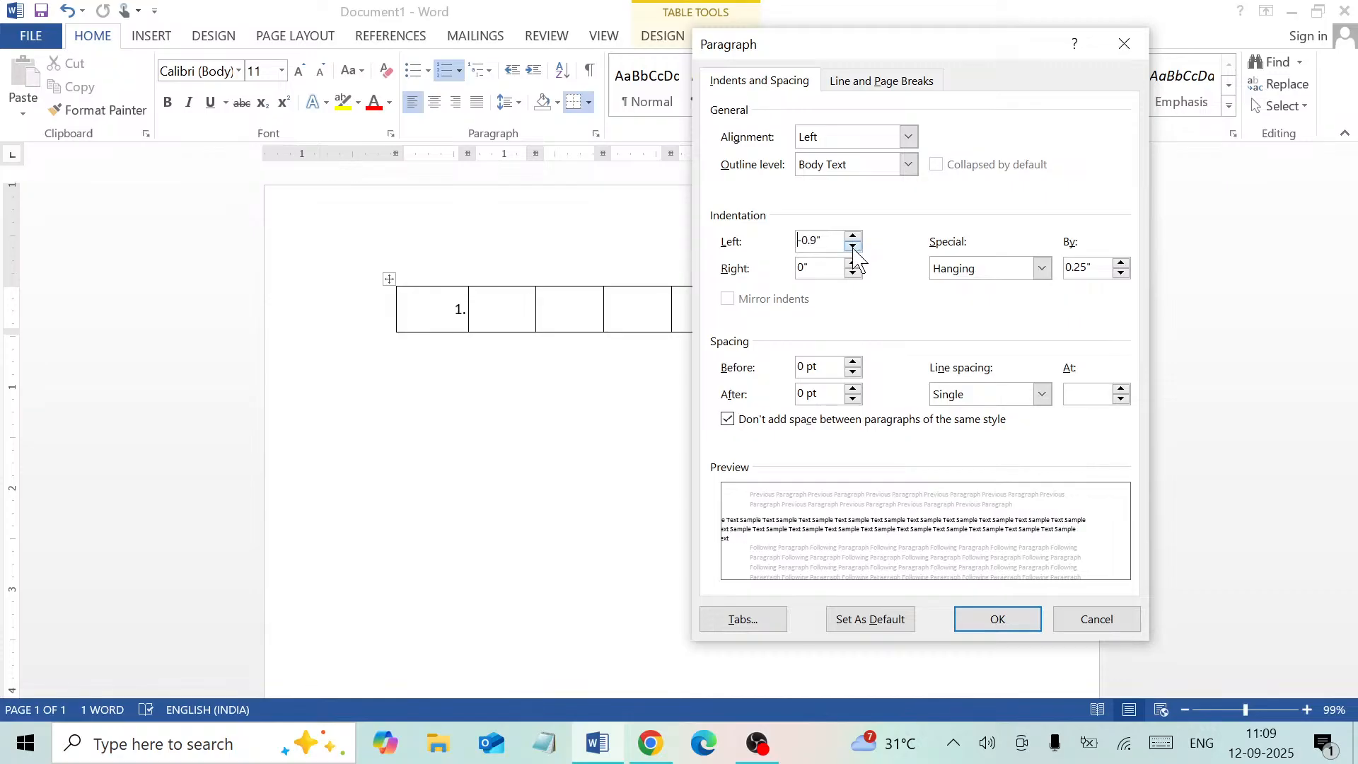
left_click(853, 248)
left_click(853, 248)
left_click(854, 248)
left_click(854, 247)
left_click(853, 248)
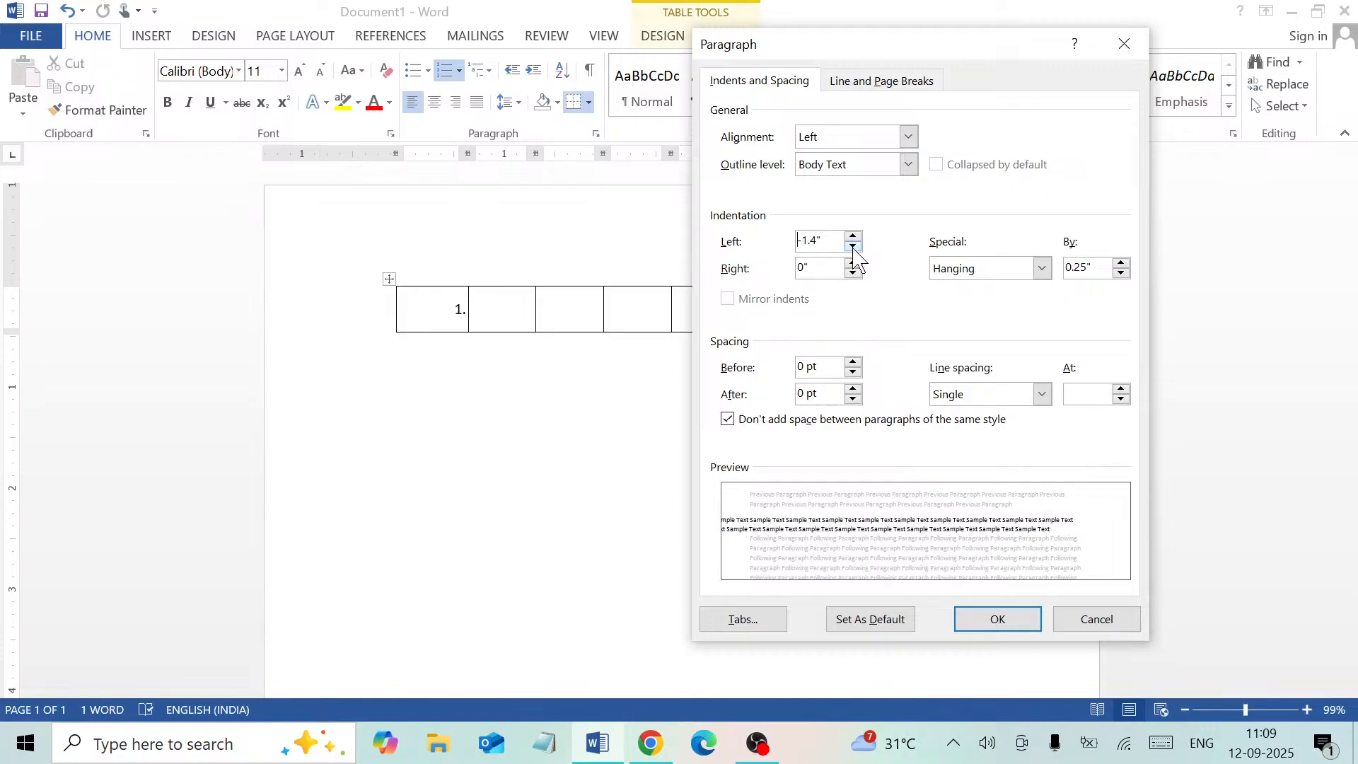
left_click(854, 240)
left_click(854, 239)
left_click(854, 239)
left_click(853, 239)
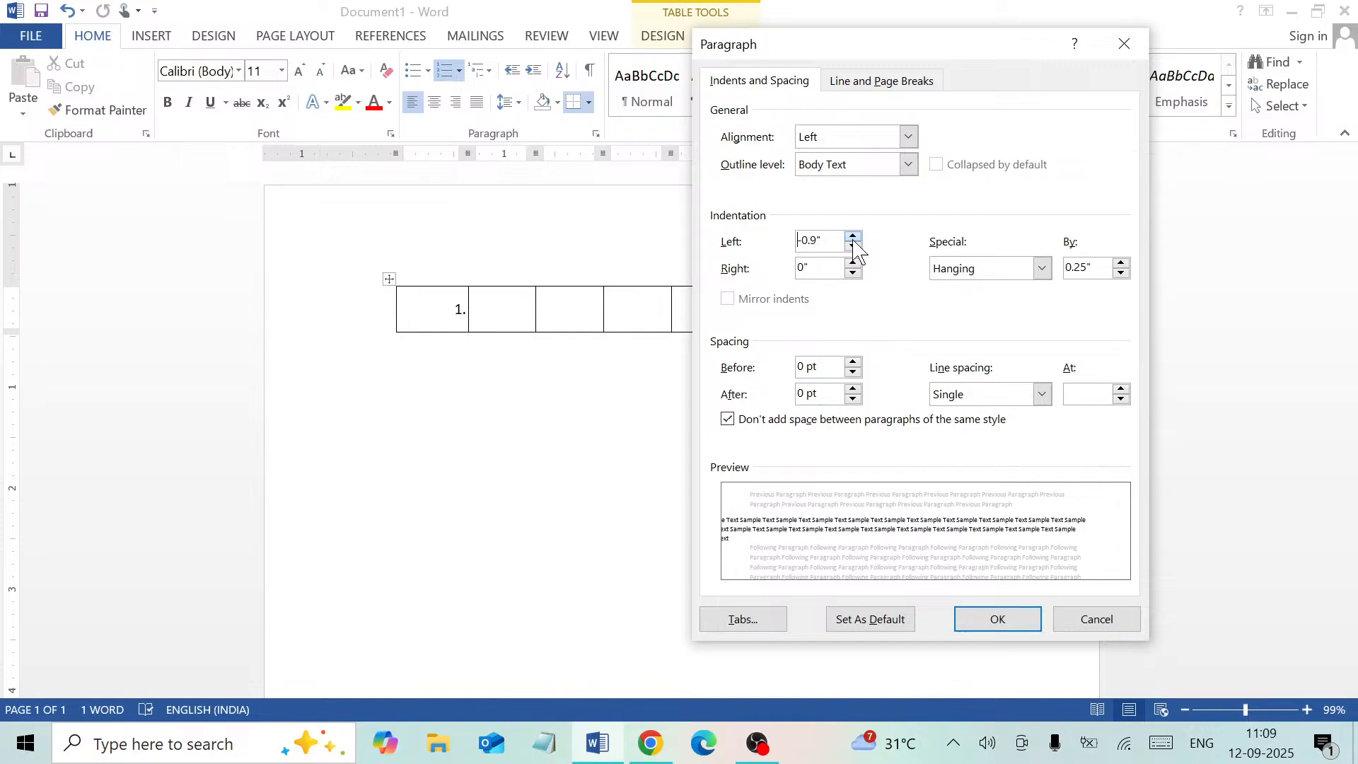
left_click(854, 239)
left_click(854, 239)
left_click(853, 239)
left_click(853, 239)
left_click(854, 239)
left_click(854, 238)
left_click(854, 239)
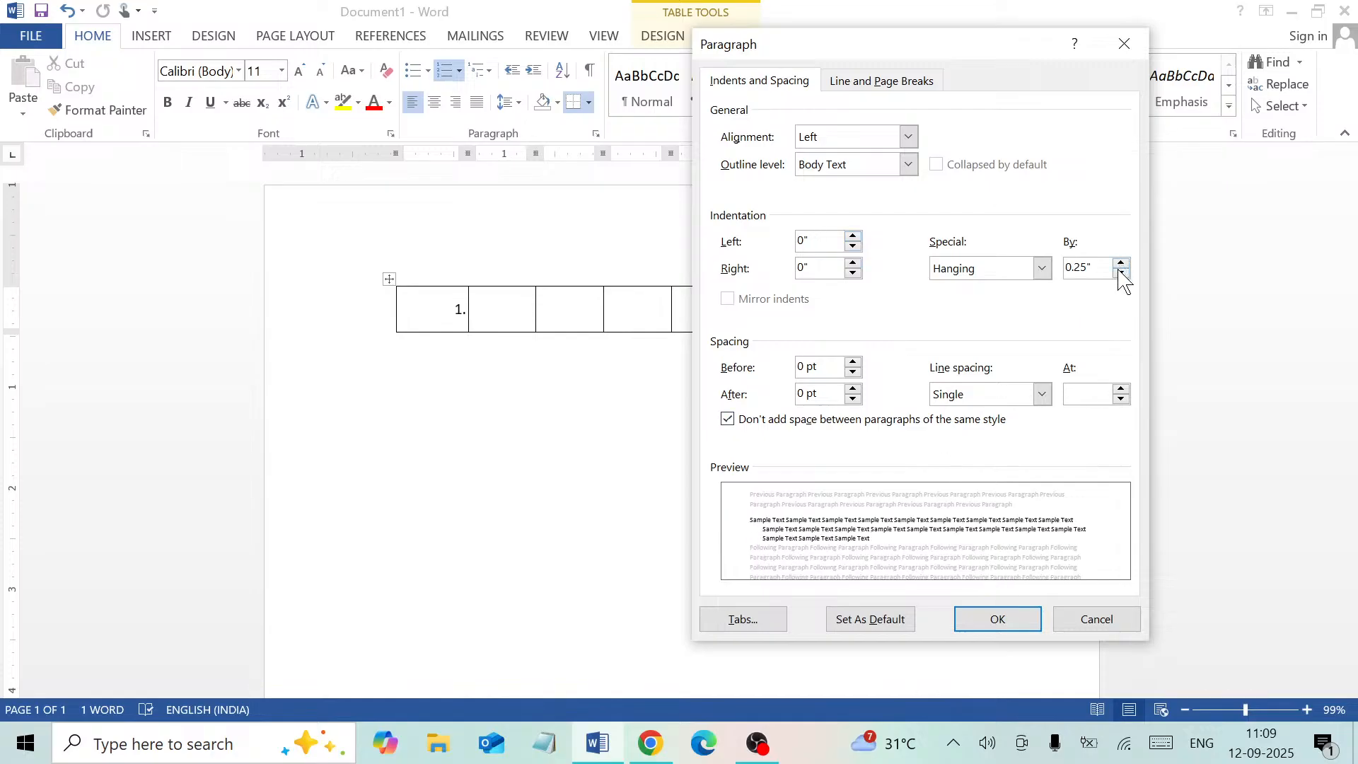
left_click(1051, 270)
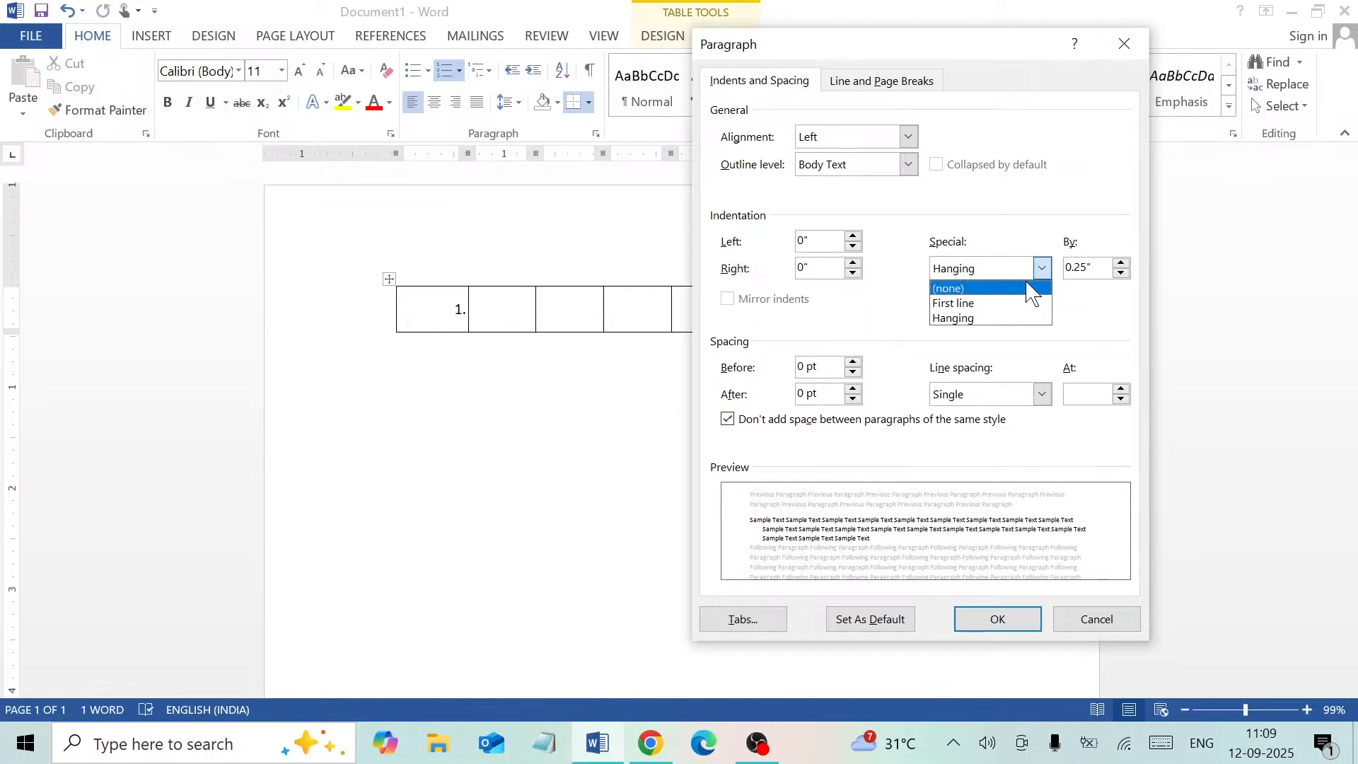
left_click(1030, 285)
left_click(1006, 619)
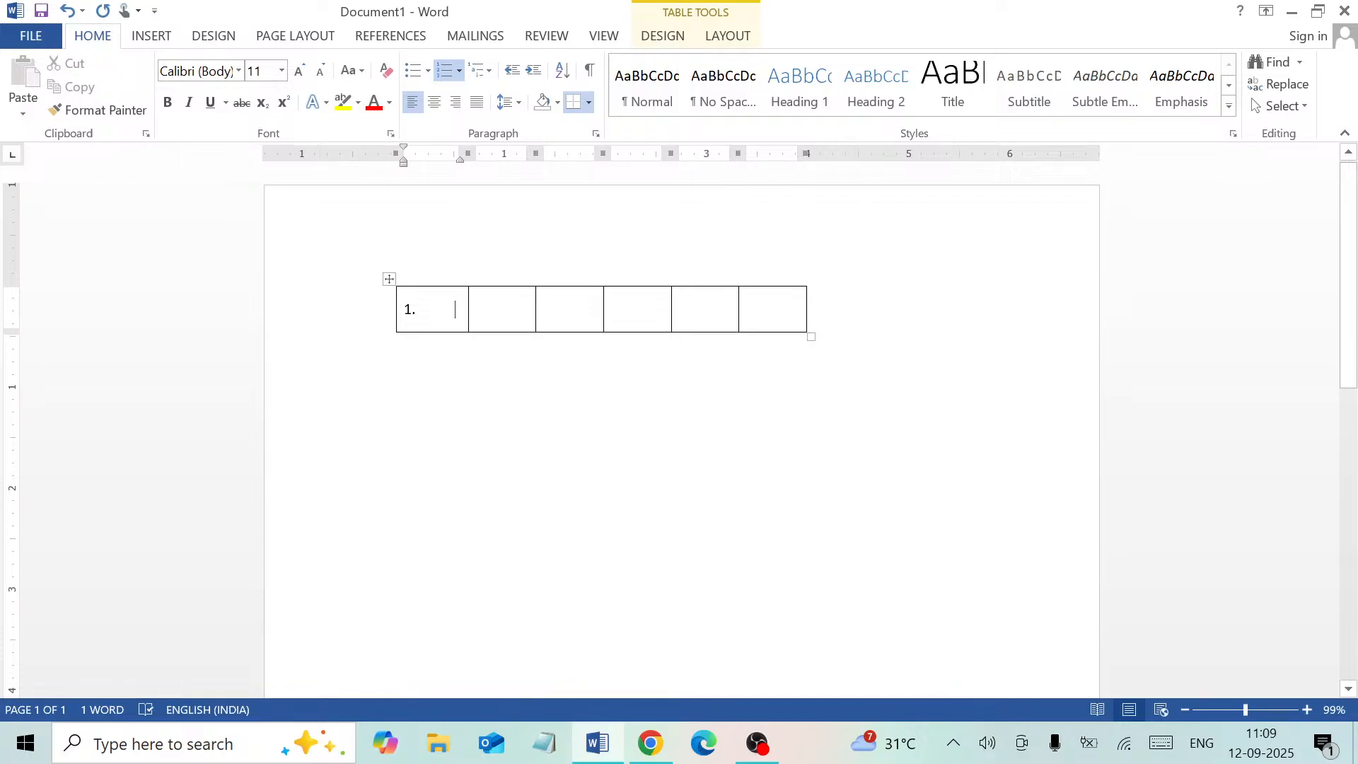
Shrink the table to about 2.4" wide and adjust its column borders, leaving a narrow second column of about 0.2".
left_click_drag(811, 337, 625, 316)
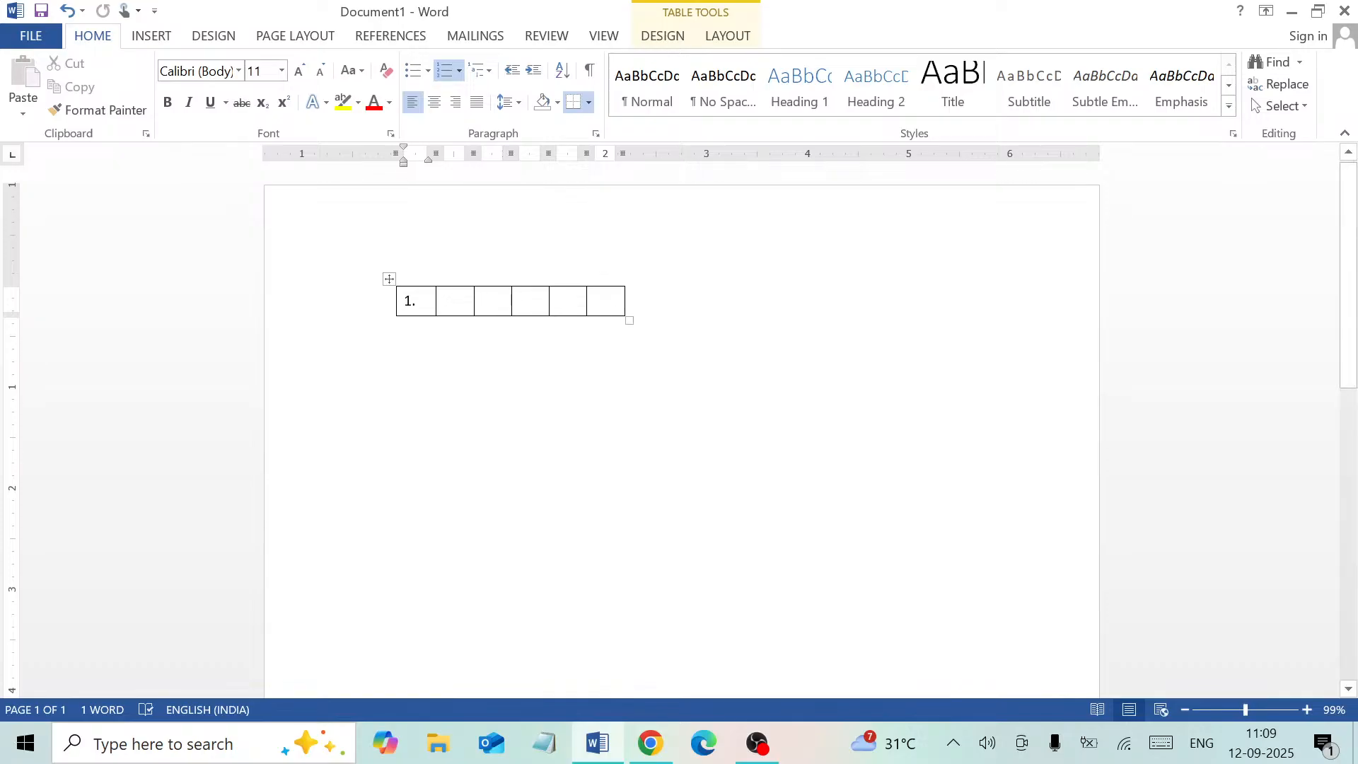
left_click_drag(474, 302, 460, 303)
mouse_move(510, 306)
left_mouse_down()
mouse_move(495, 306)
mouse_move(549, 303)
mouse_move(534, 301)
left_mouse_up()
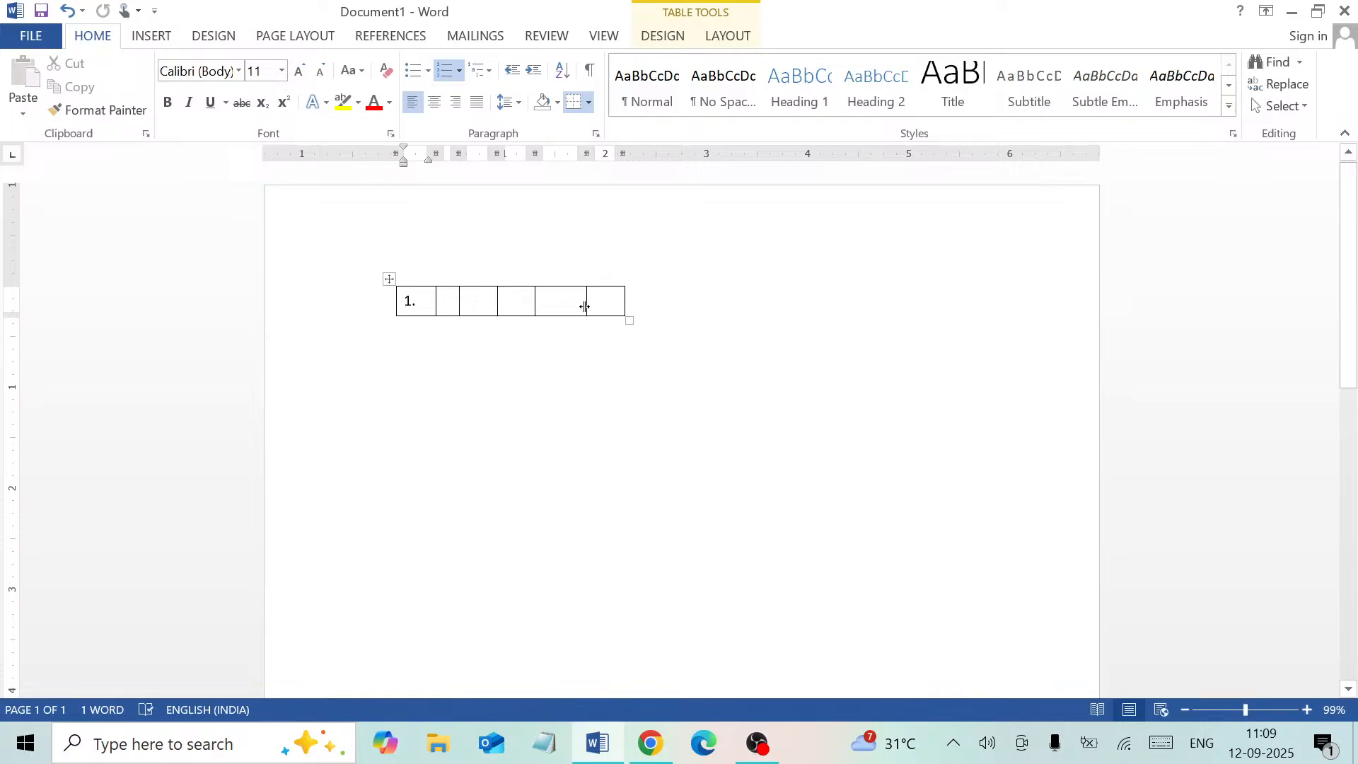
left_click_drag(586, 303, 568, 303)
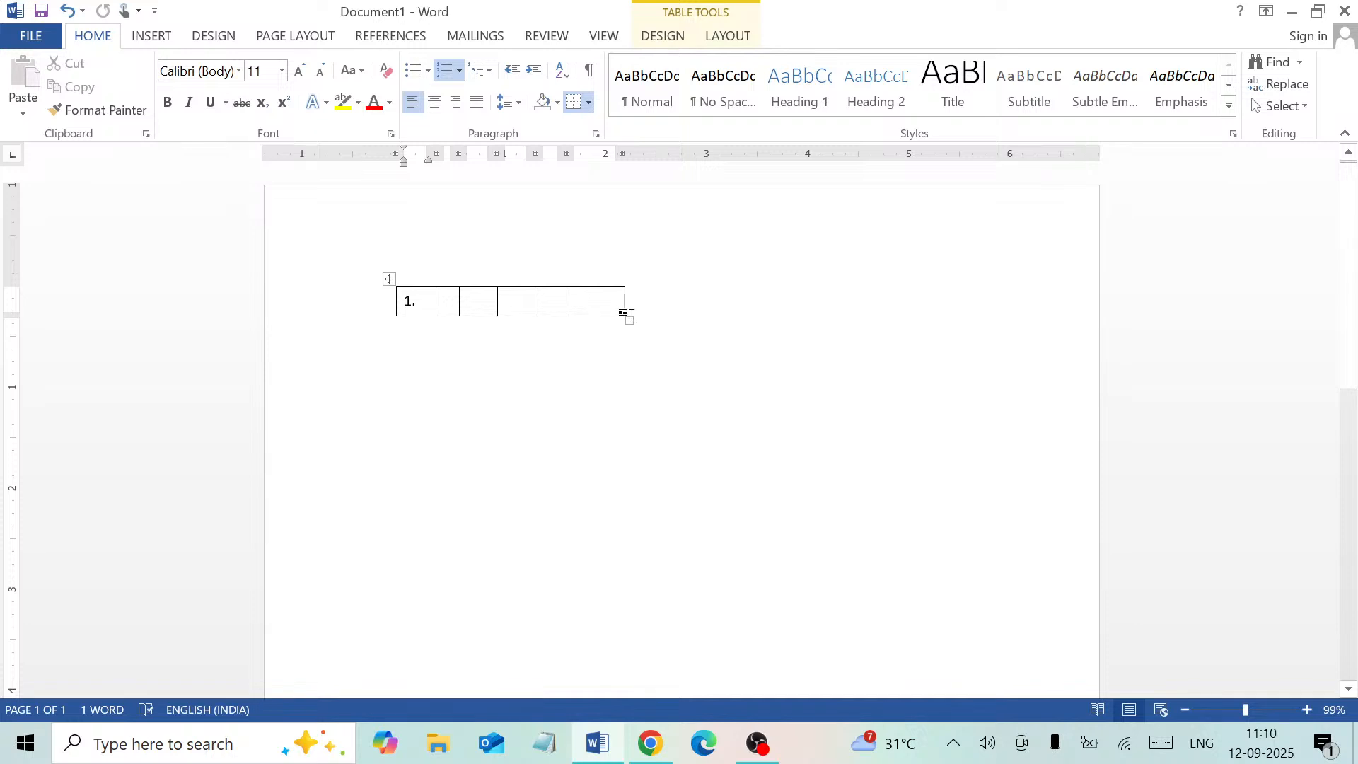
left_click_drag(625, 298, 639, 324)
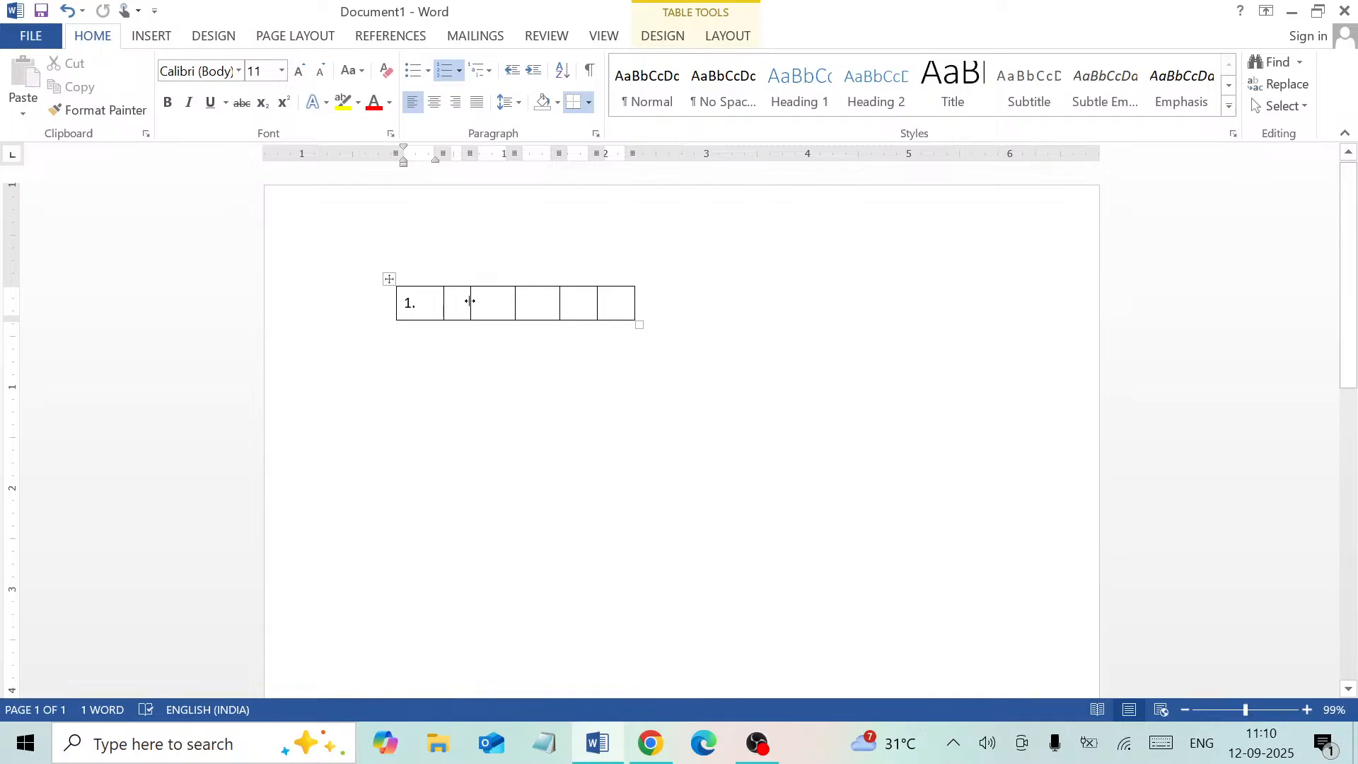
left_click_drag(470, 301, 618, 311)
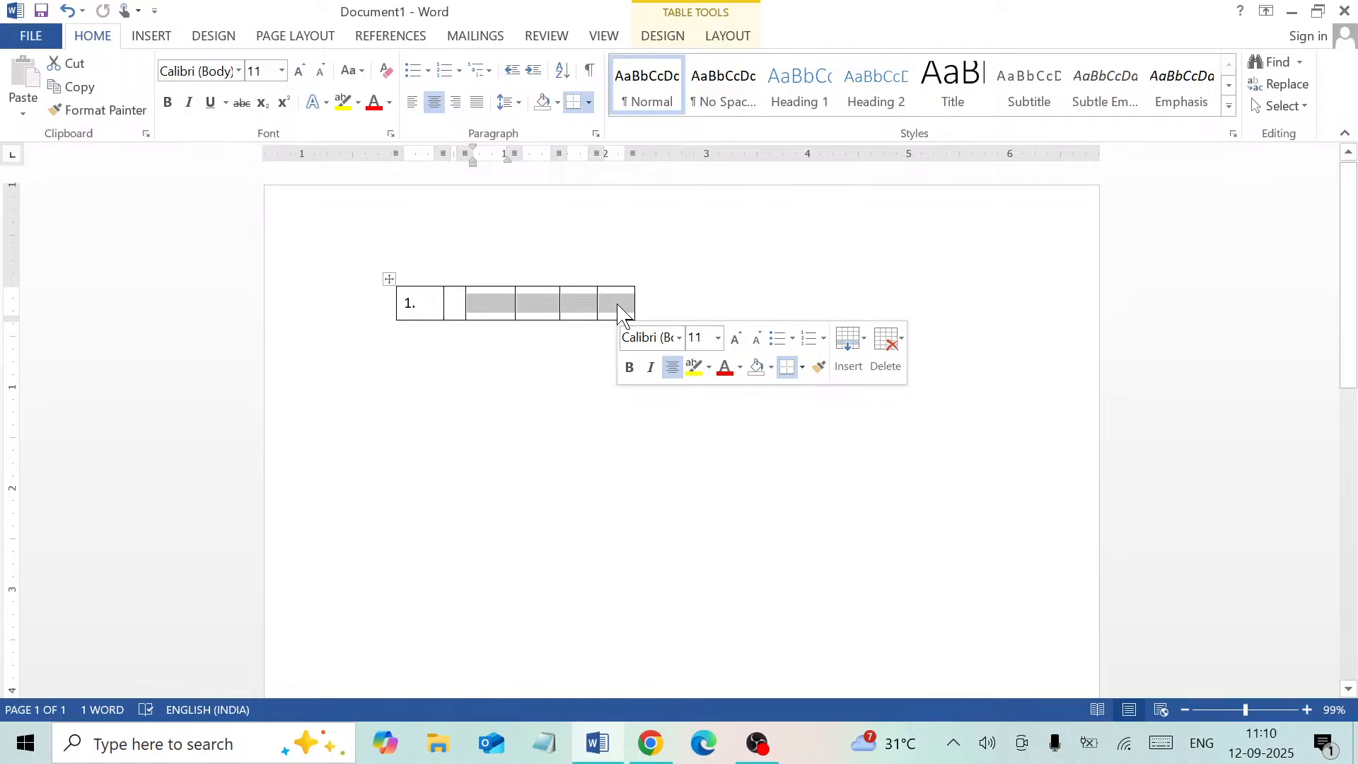
left_click(239, 72)
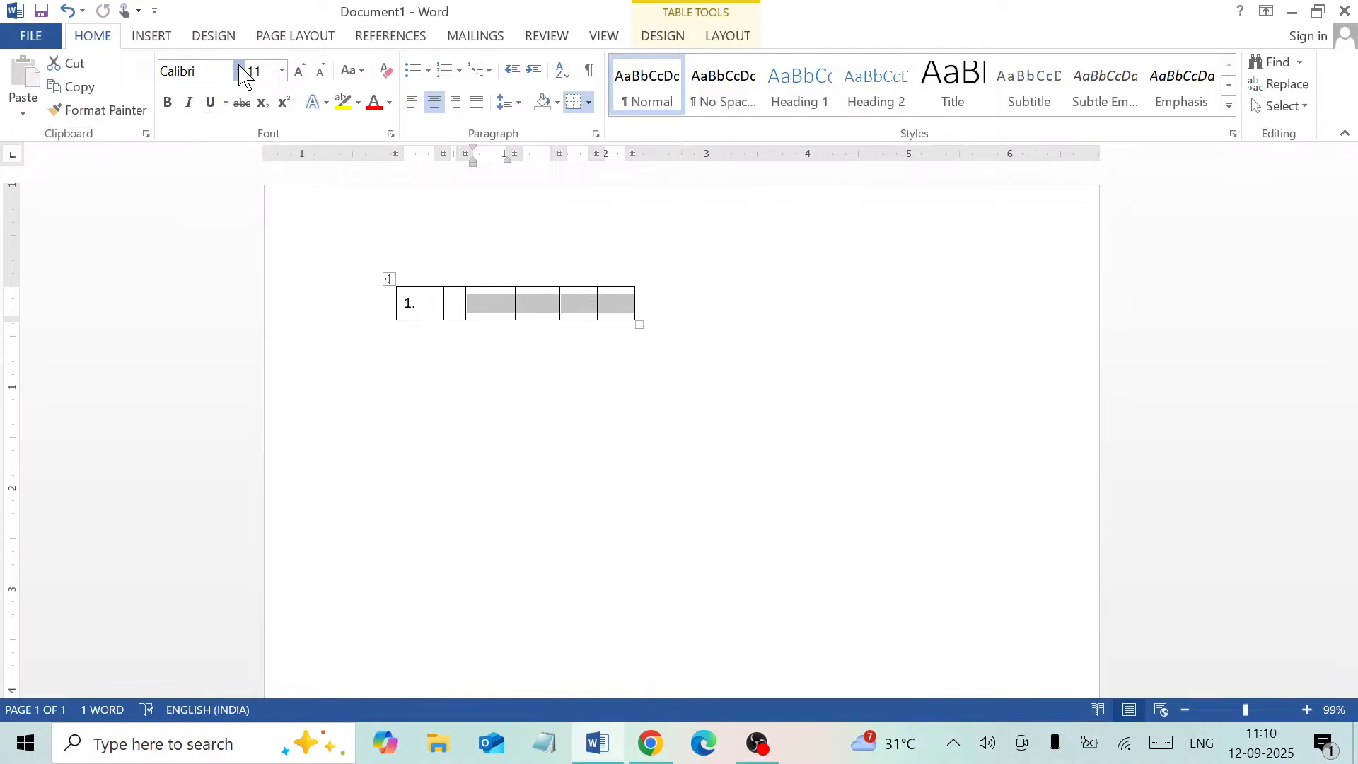
left_click(239, 71)
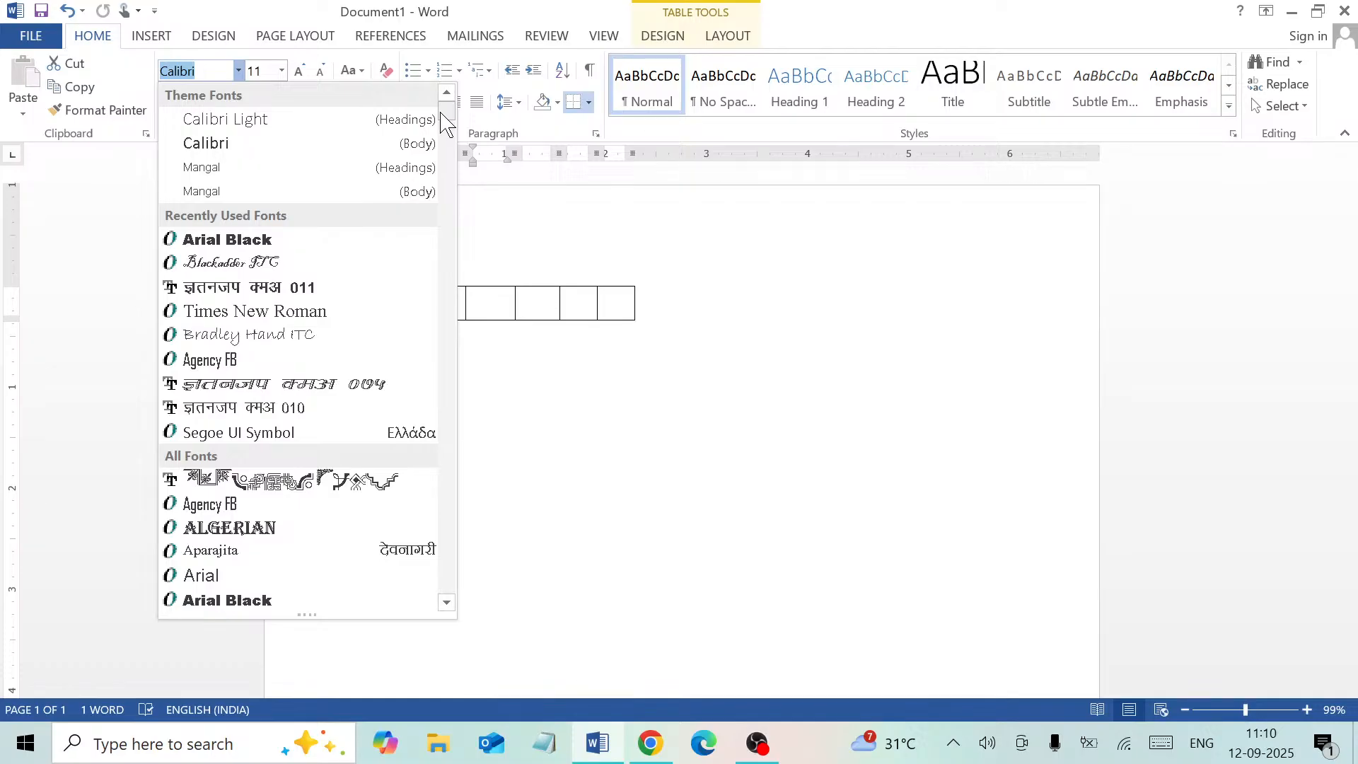
left_click_drag(442, 115, 451, 181)
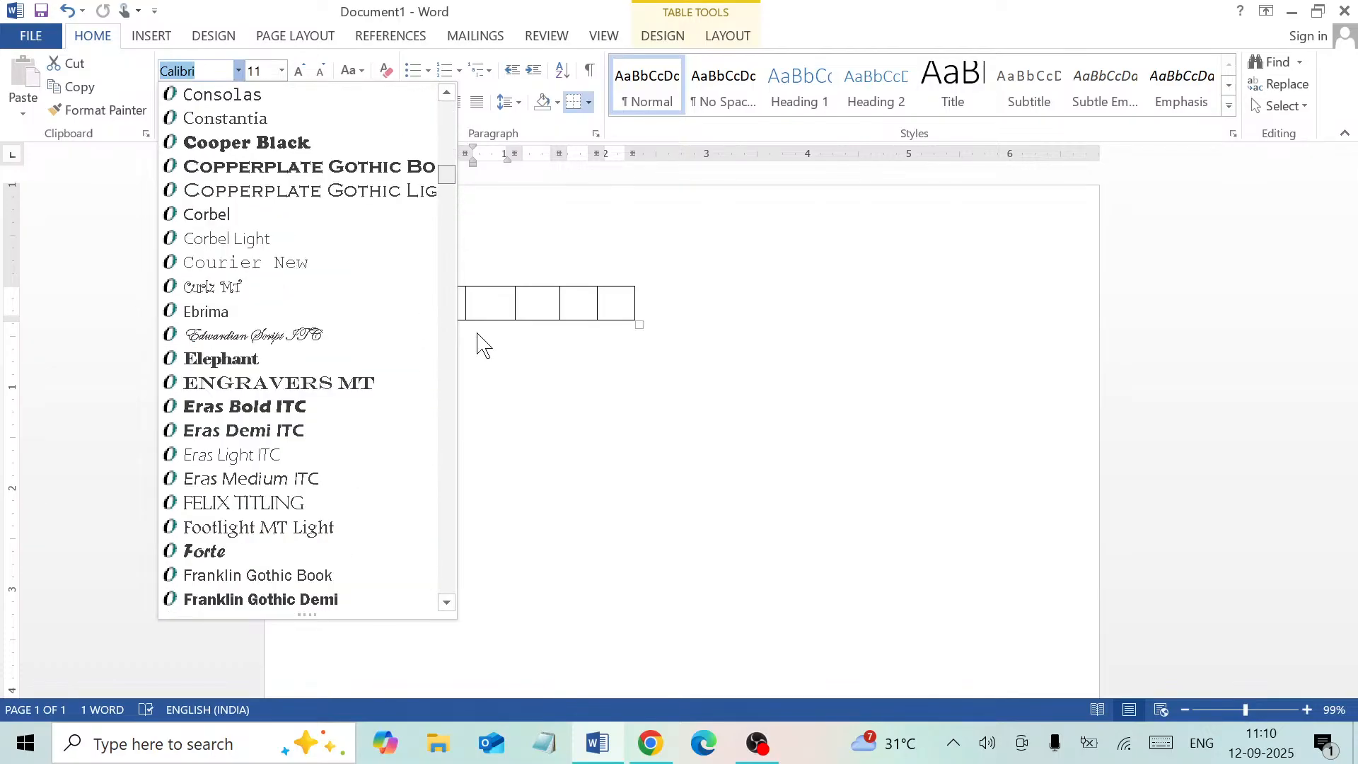
scroll(481, 340, "down", 15)
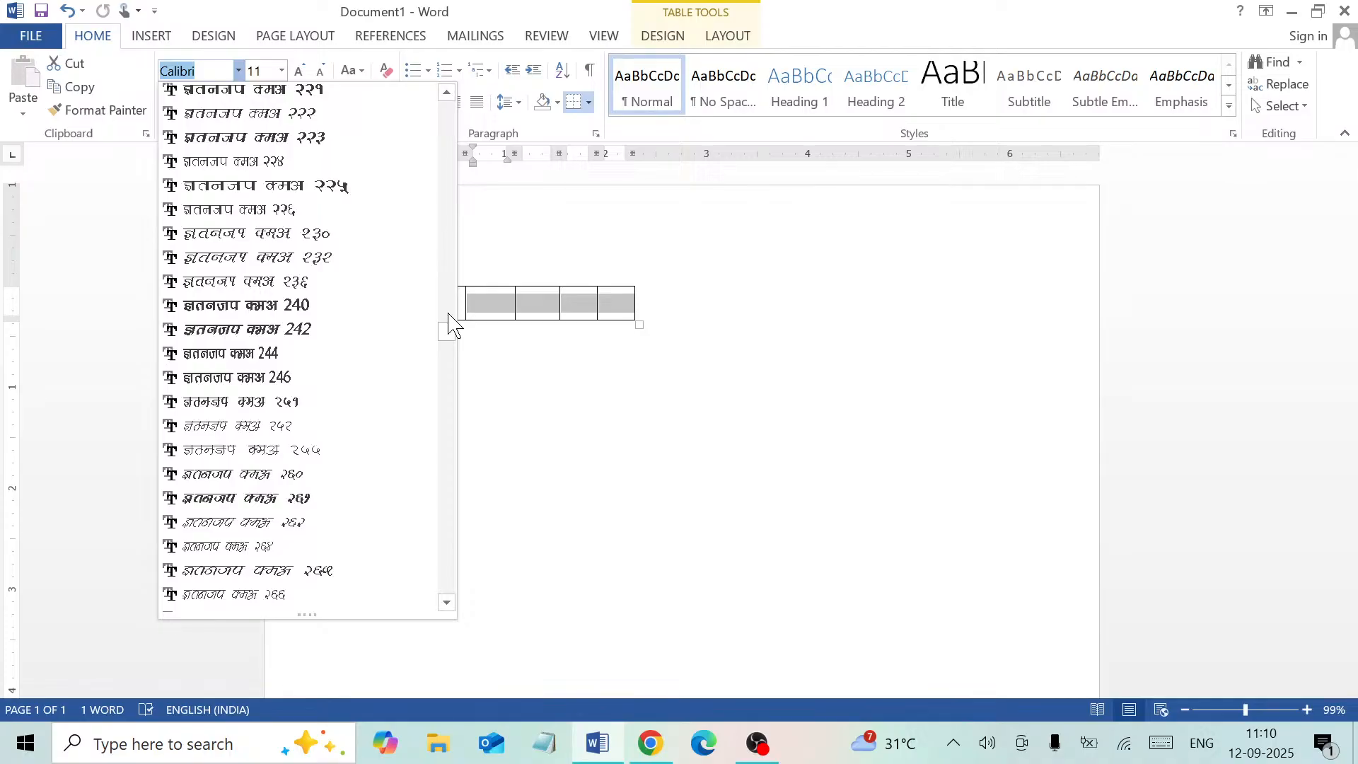
key("Escape")
type("m")
key("BackSpace")
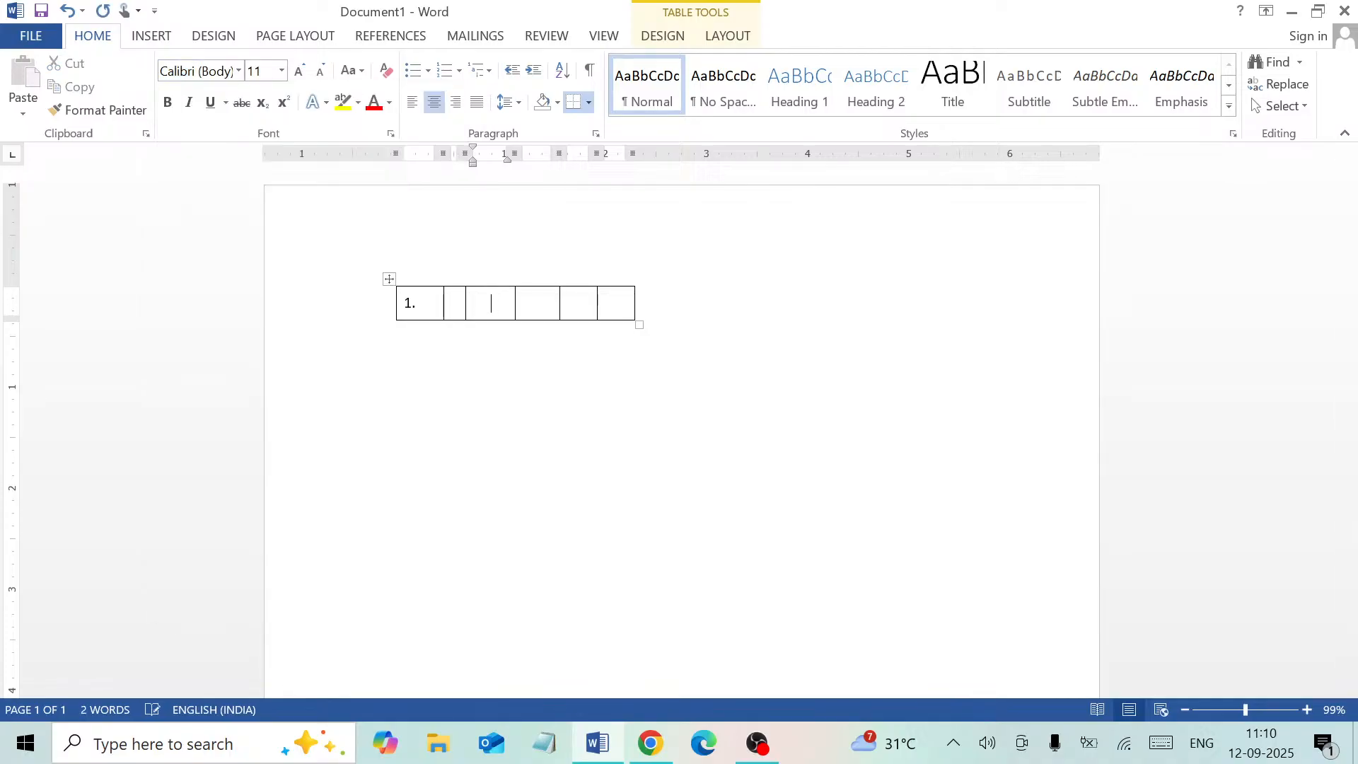
Set the font of the table row's third cell to OMR.
left_click(446, 310)
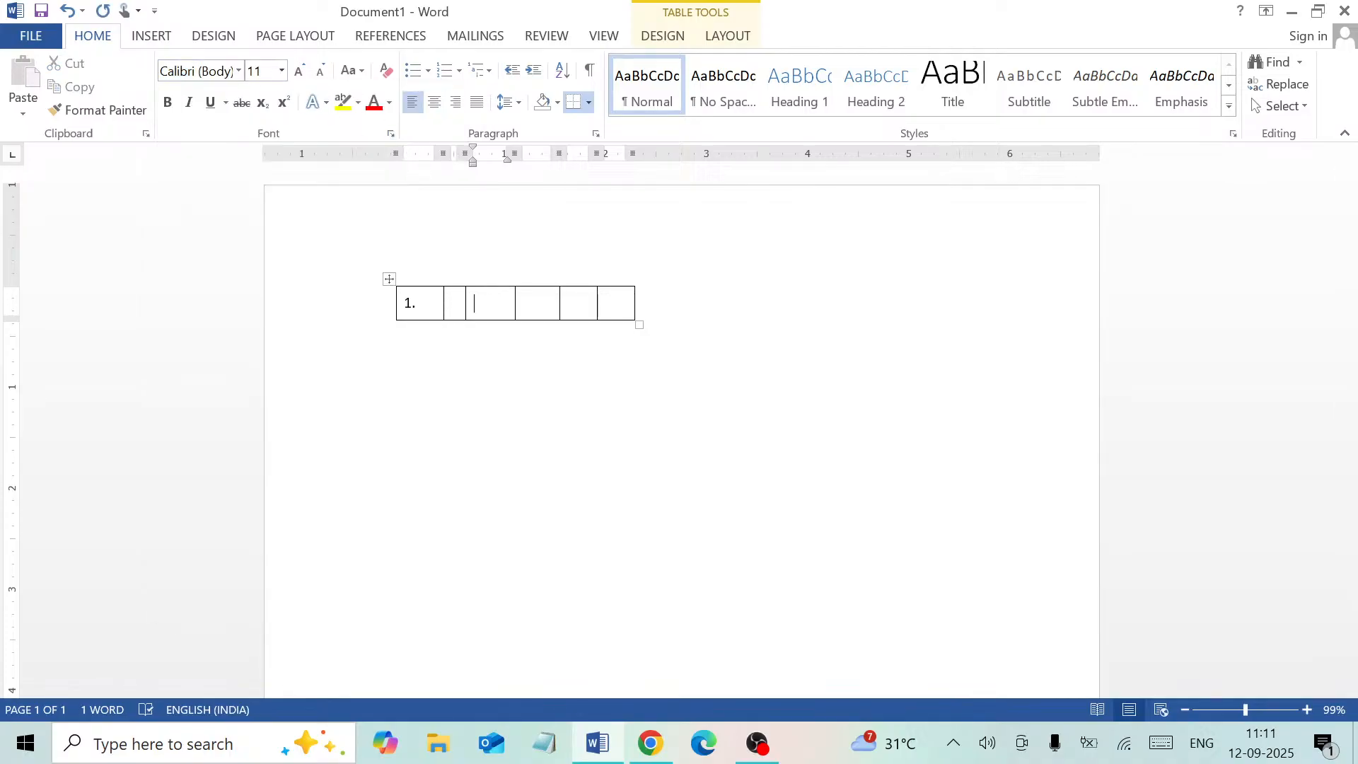
left_click(239, 71)
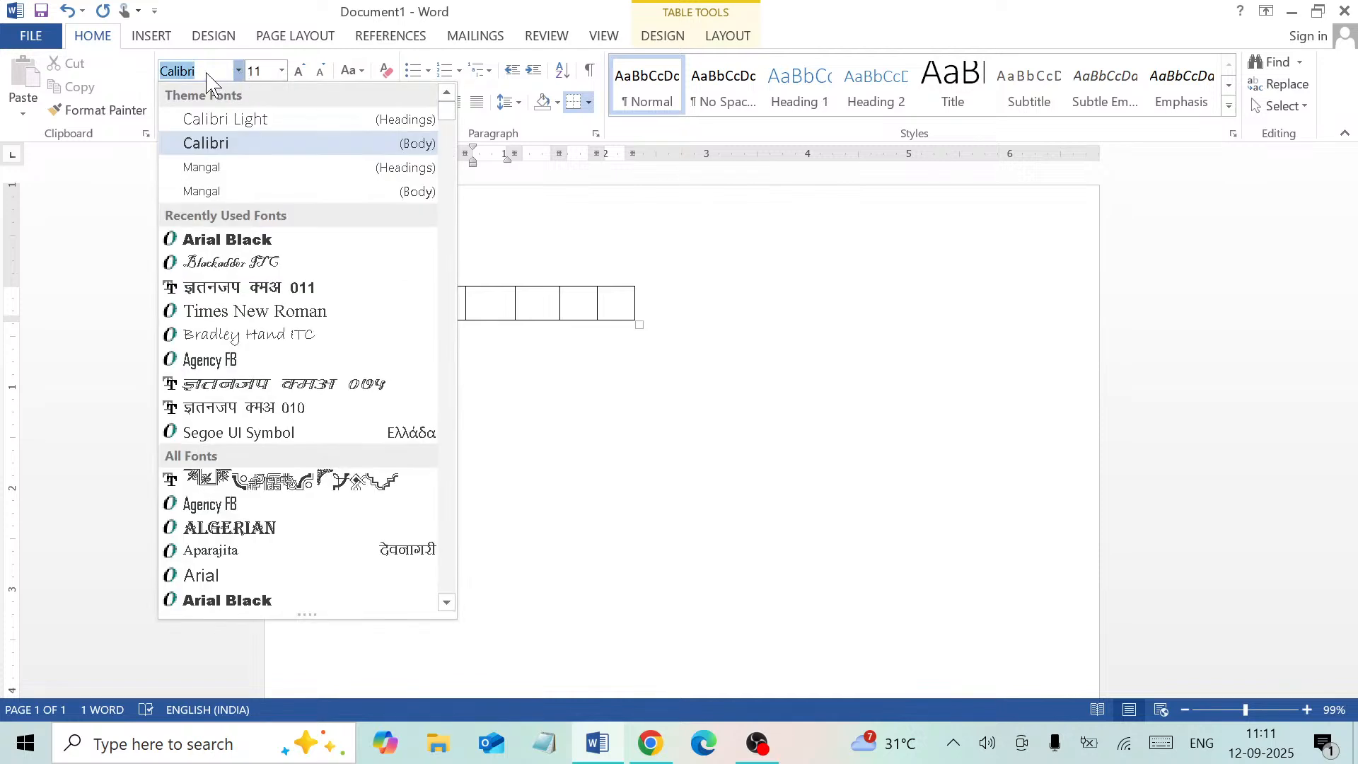
left_click(207, 74)
key("BackSpace")
key("BackSpace")
key("BackSpace")
key("BackSpace")
key("BackSpace")
key("BackSpace")
key("BackSpace")
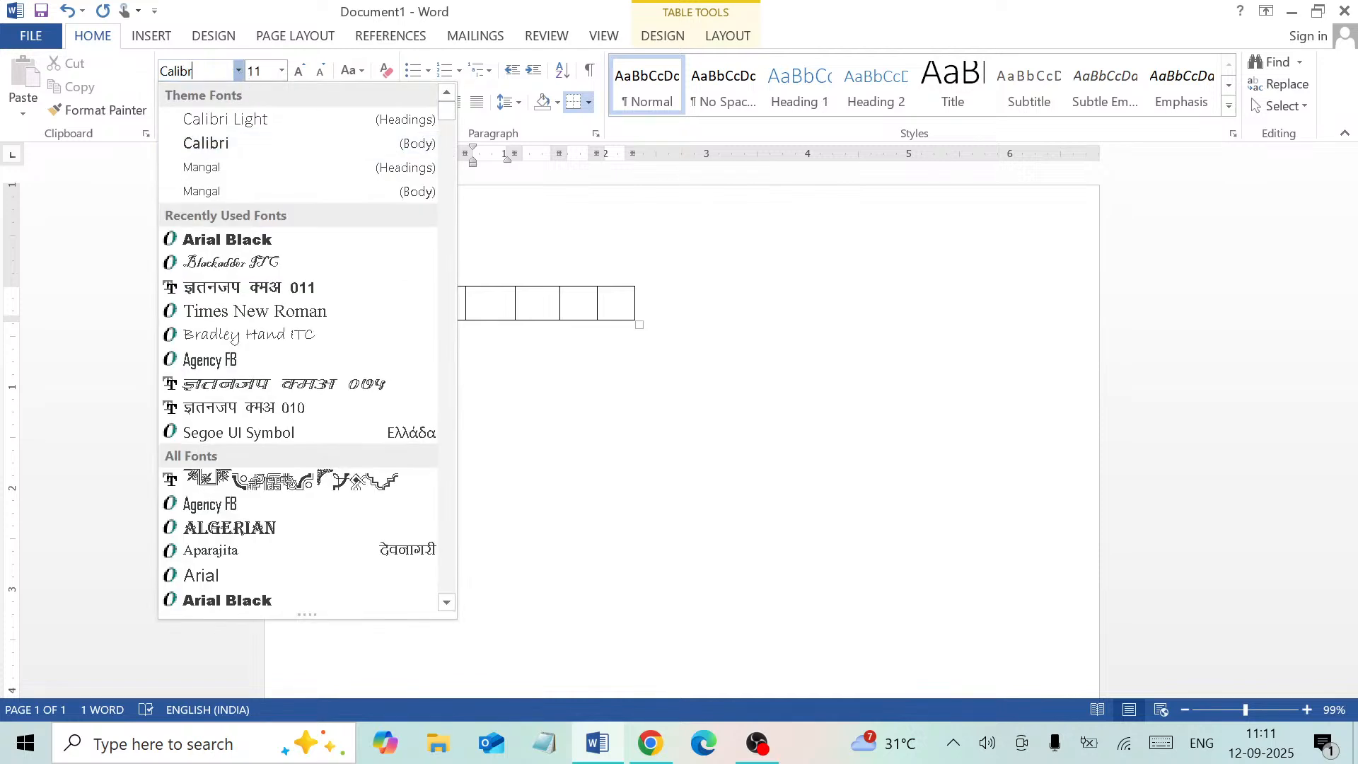
type("O")
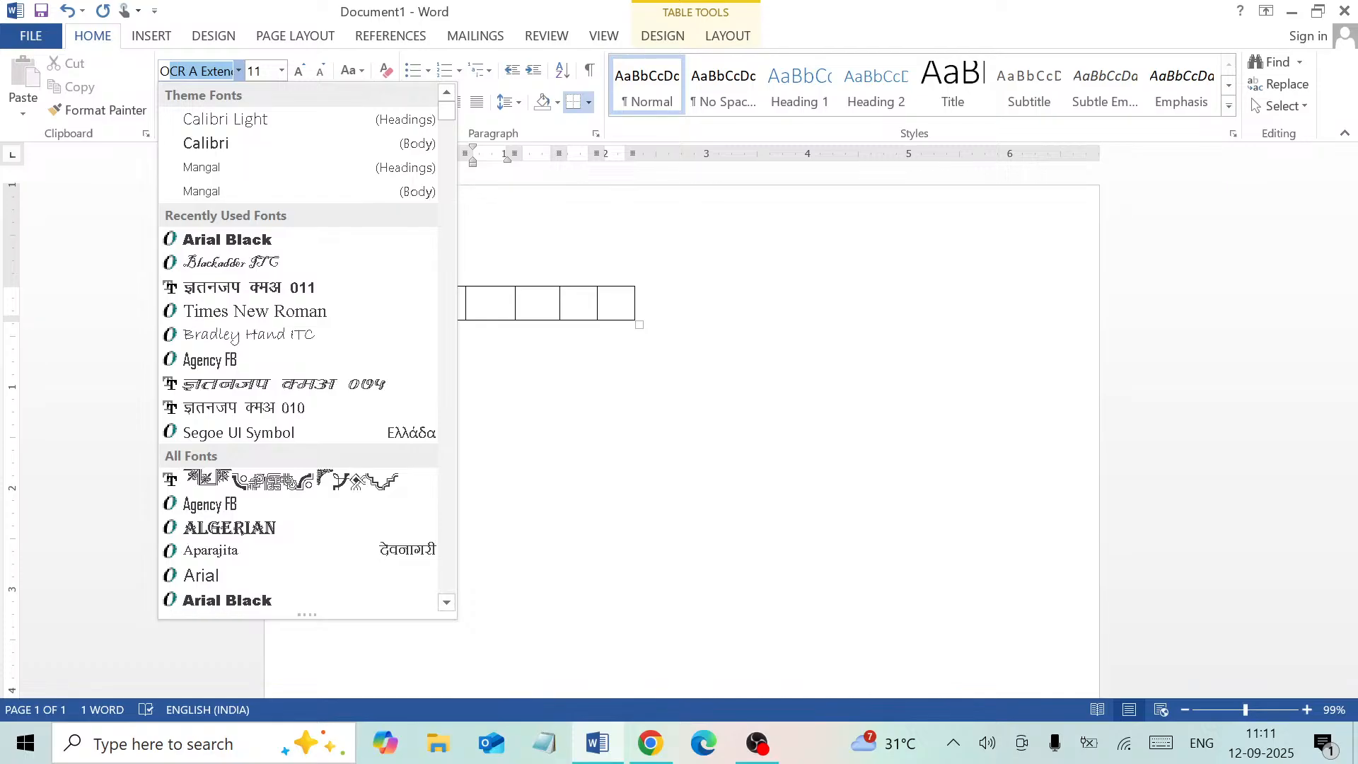
type("MR")
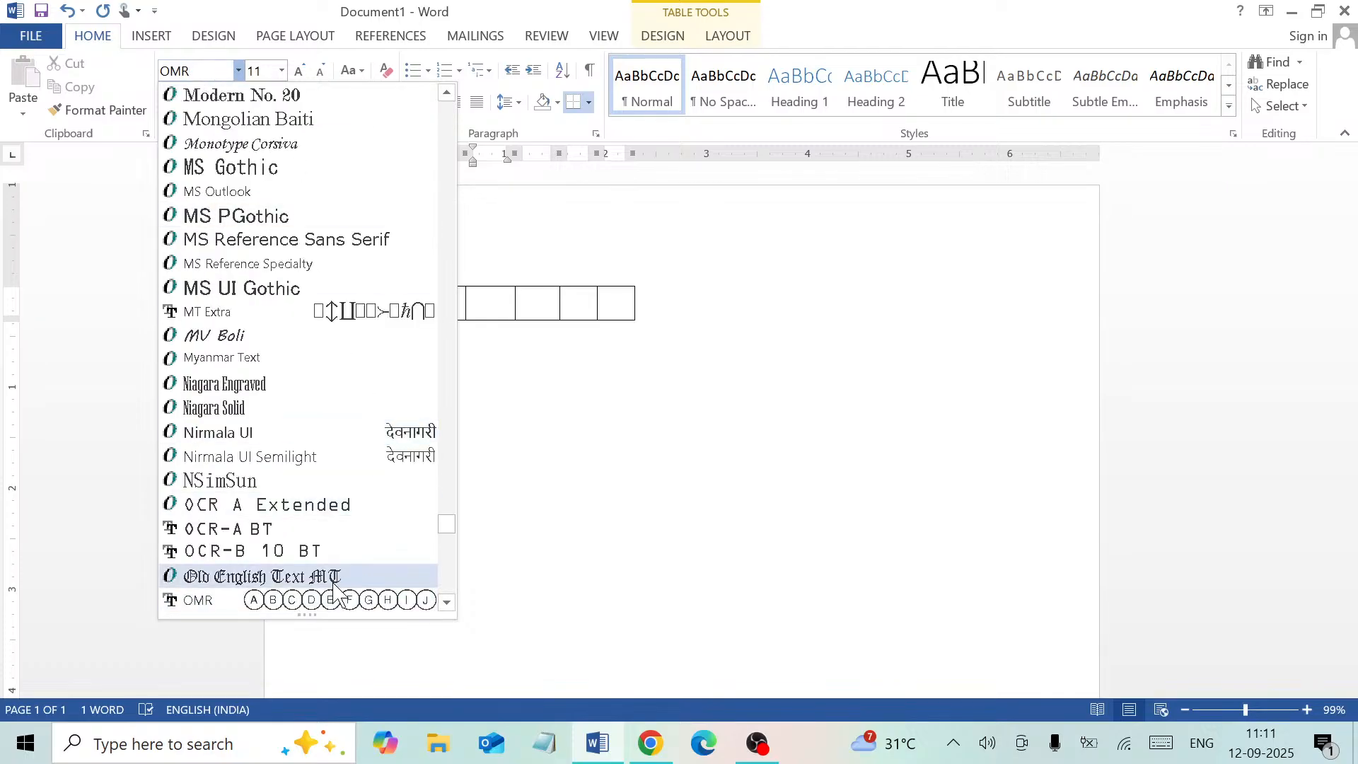
left_click(326, 602)
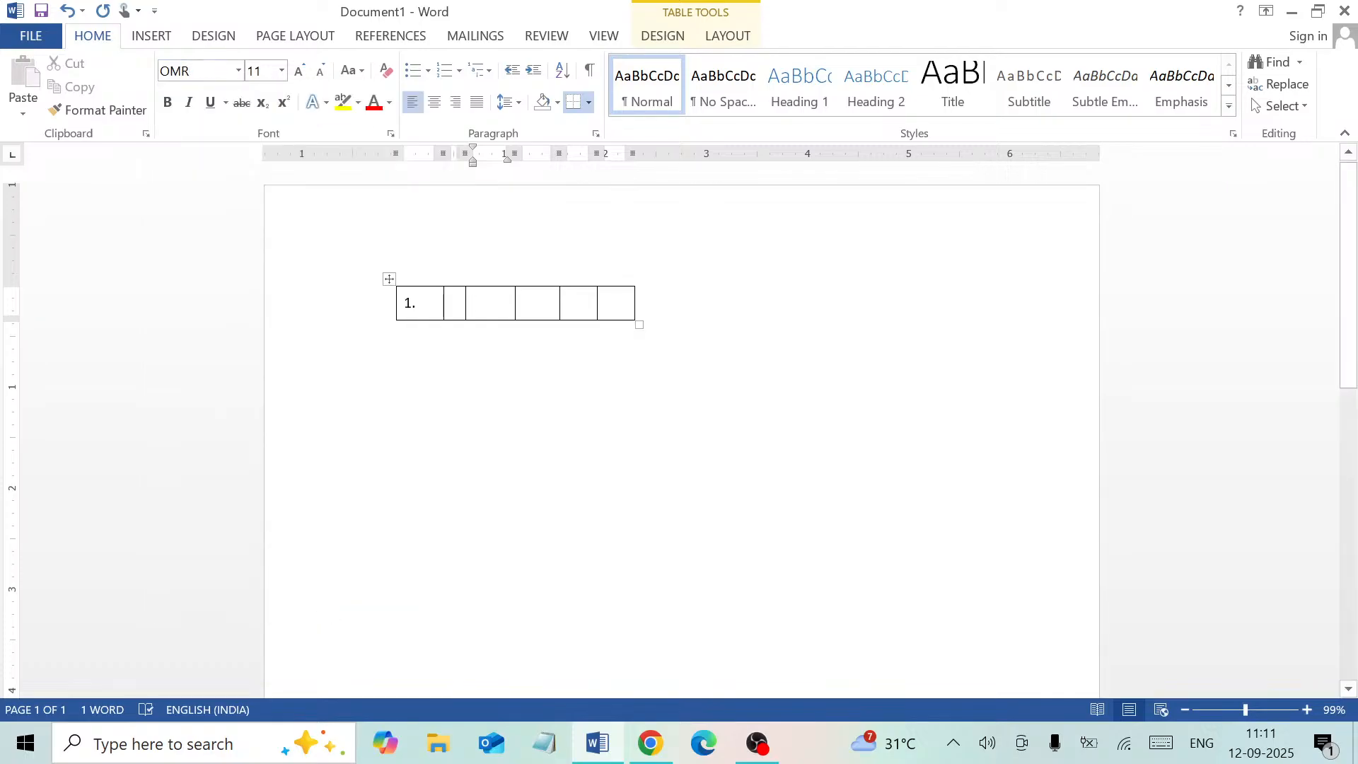
Apply the OMR font to all of the row's last four cells together.
left_click_drag(474, 303, 623, 304)
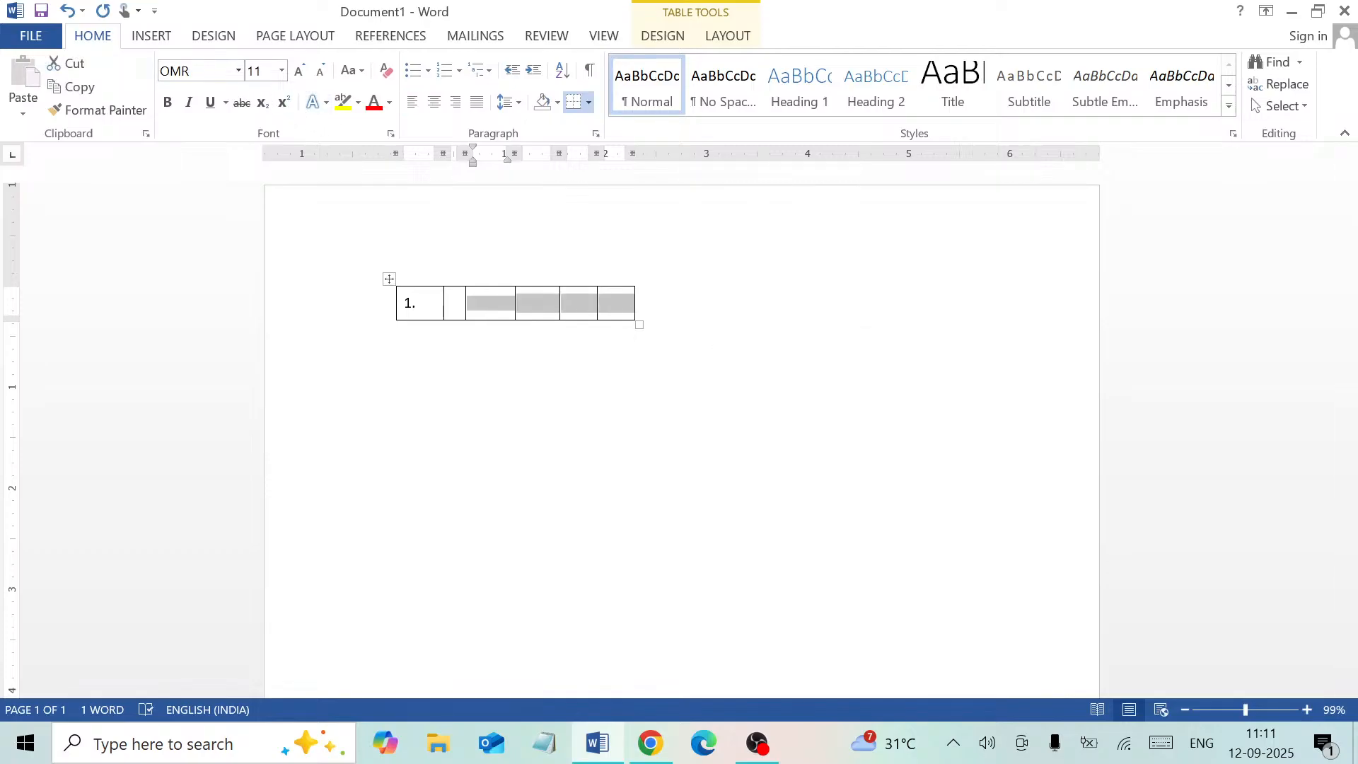
left_click(239, 71)
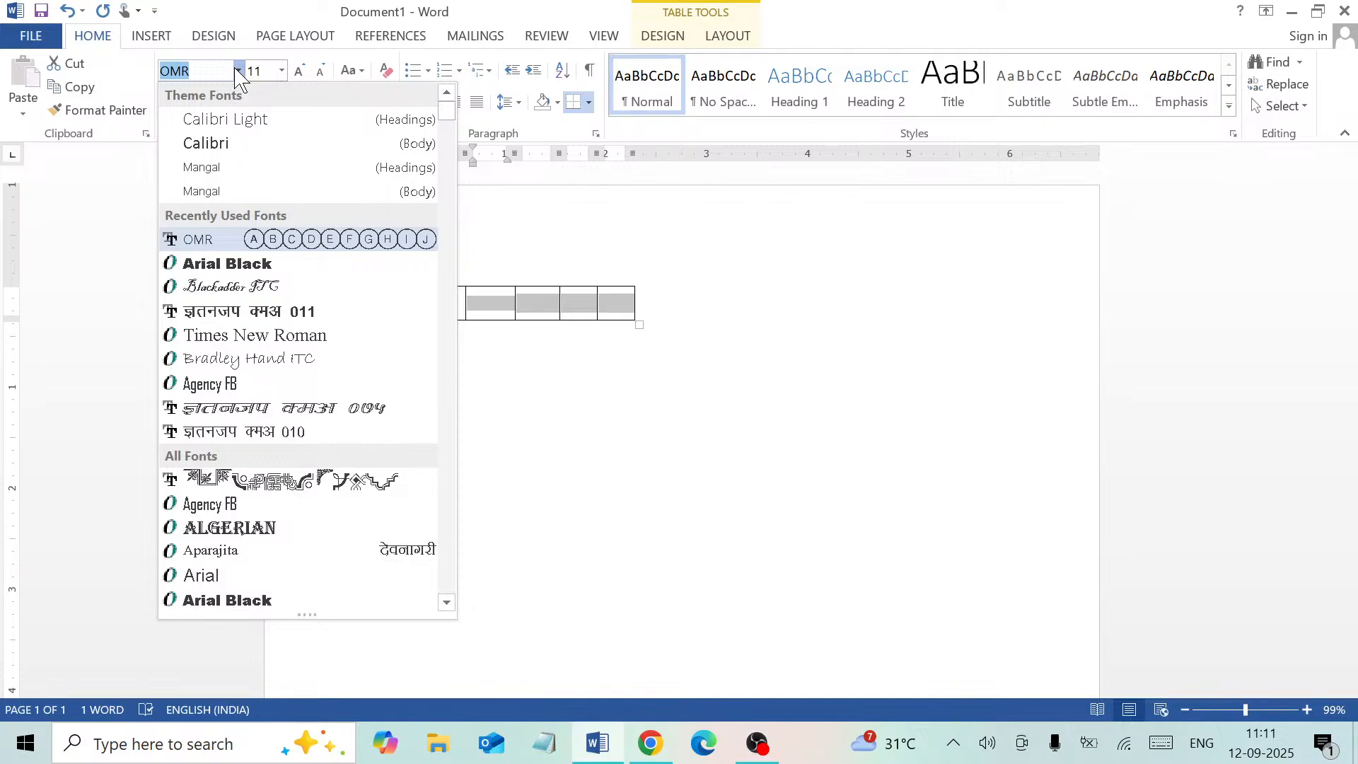
left_click(263, 242)
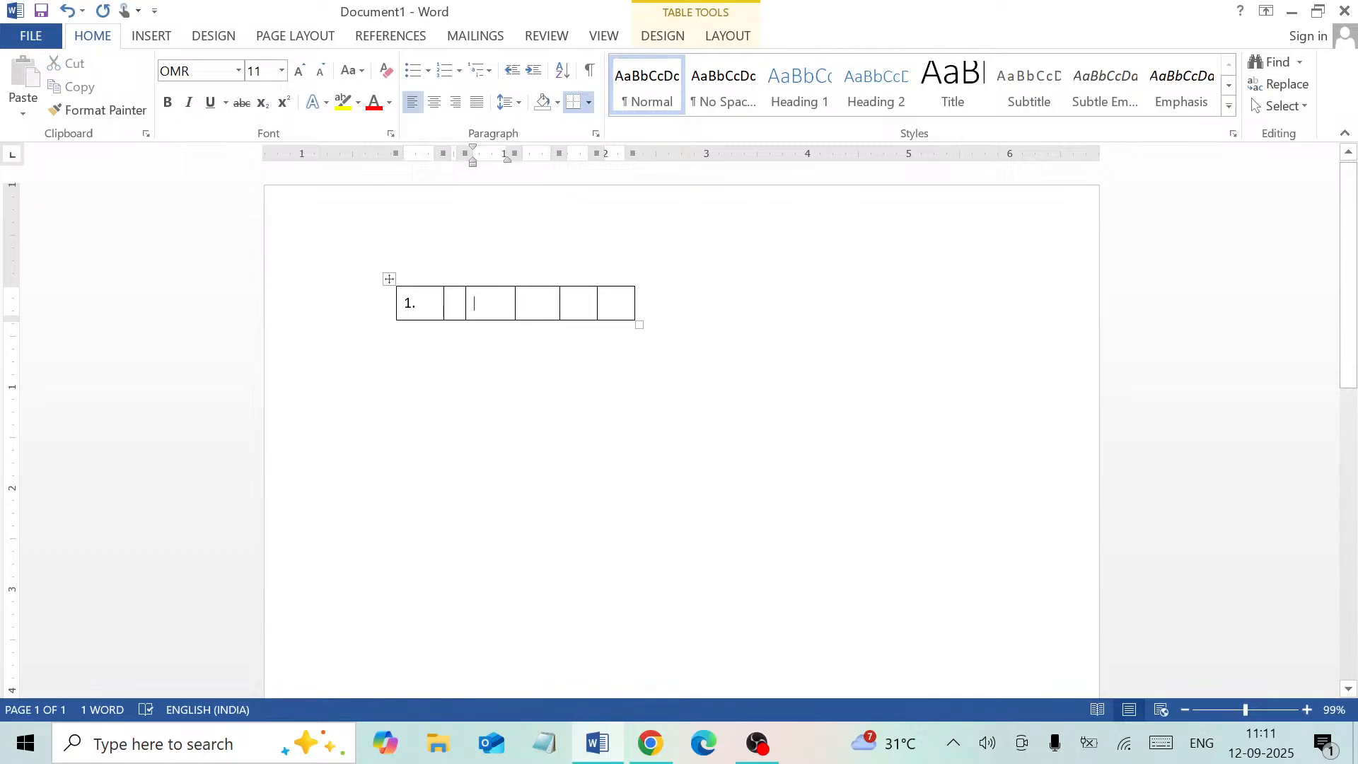
Enter the answer bubbles A, B, C and D in the row's last four cells, one letter per cell.
left_click(475, 304)
type("A")
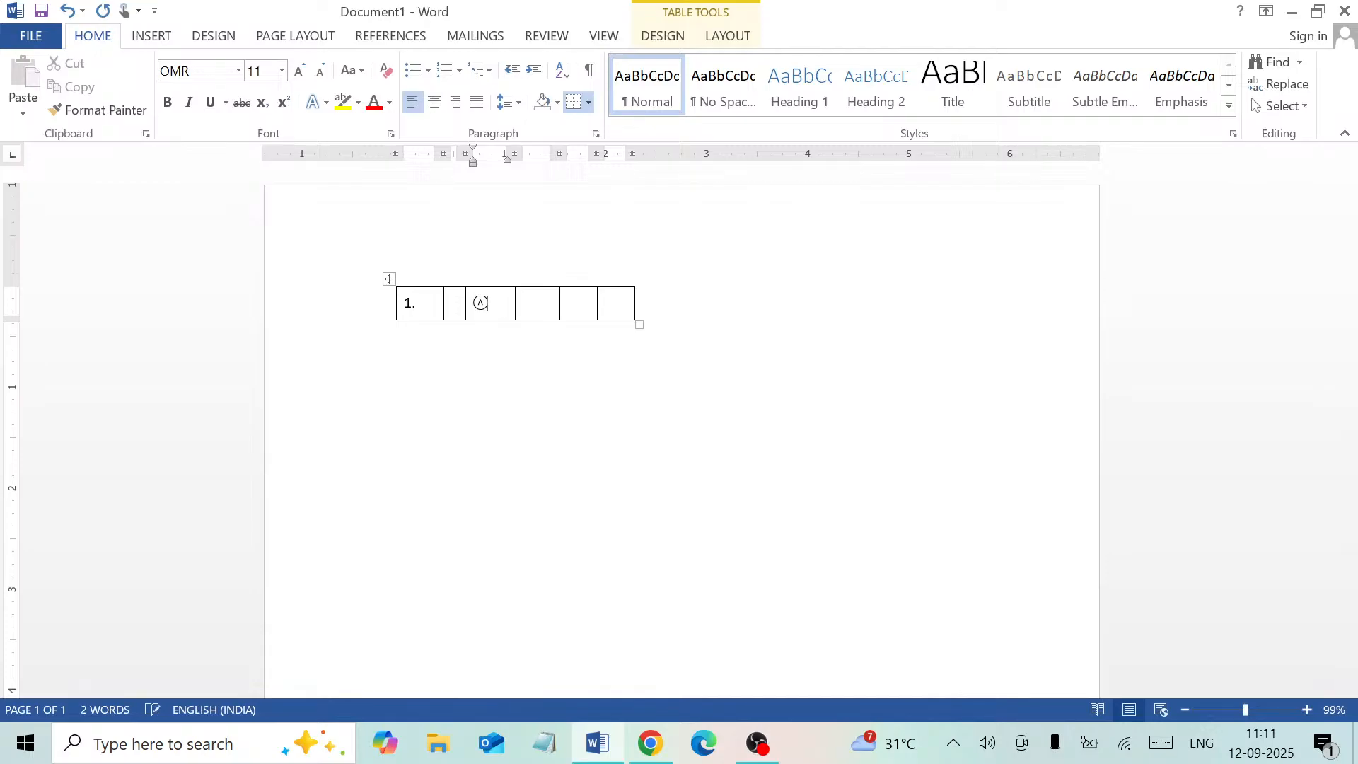
key("Tab")
type("B")
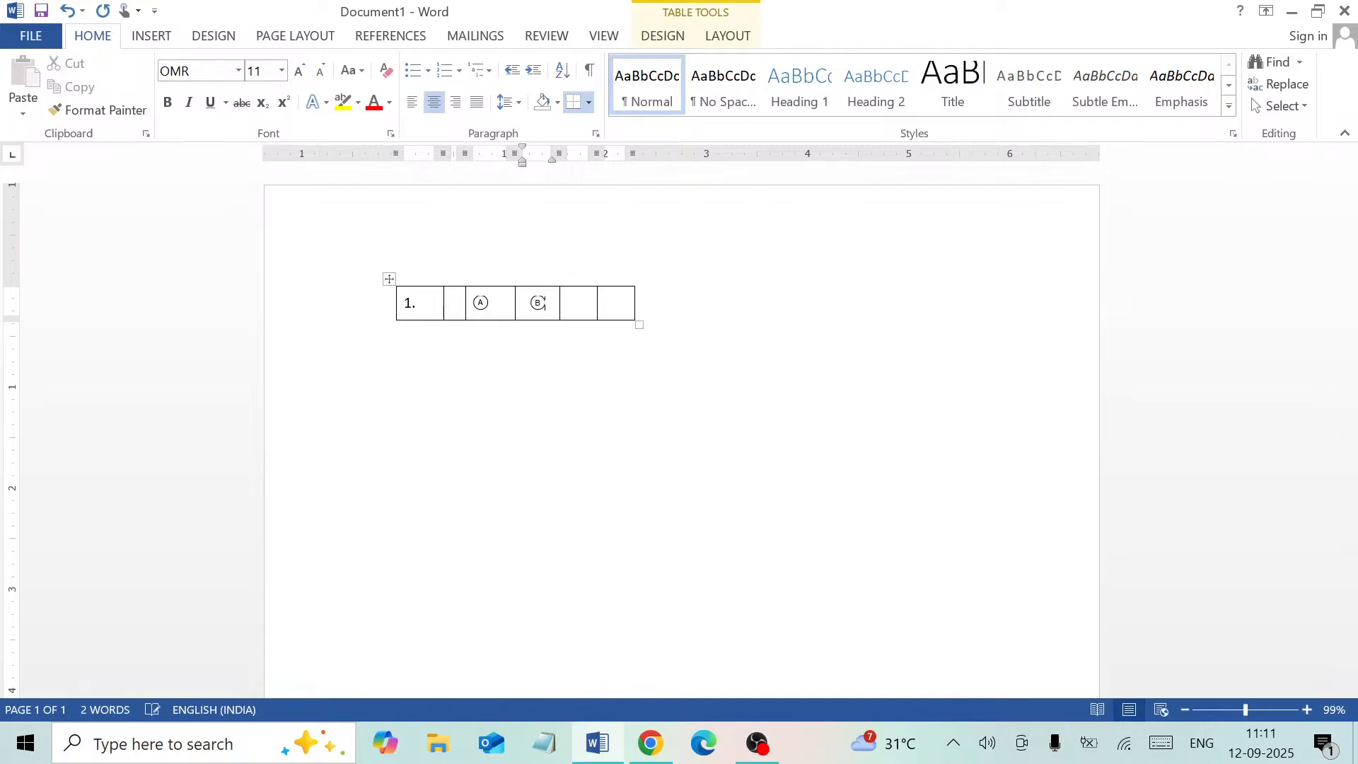
key("Tab")
type("C")
key("Tab")
type("D")
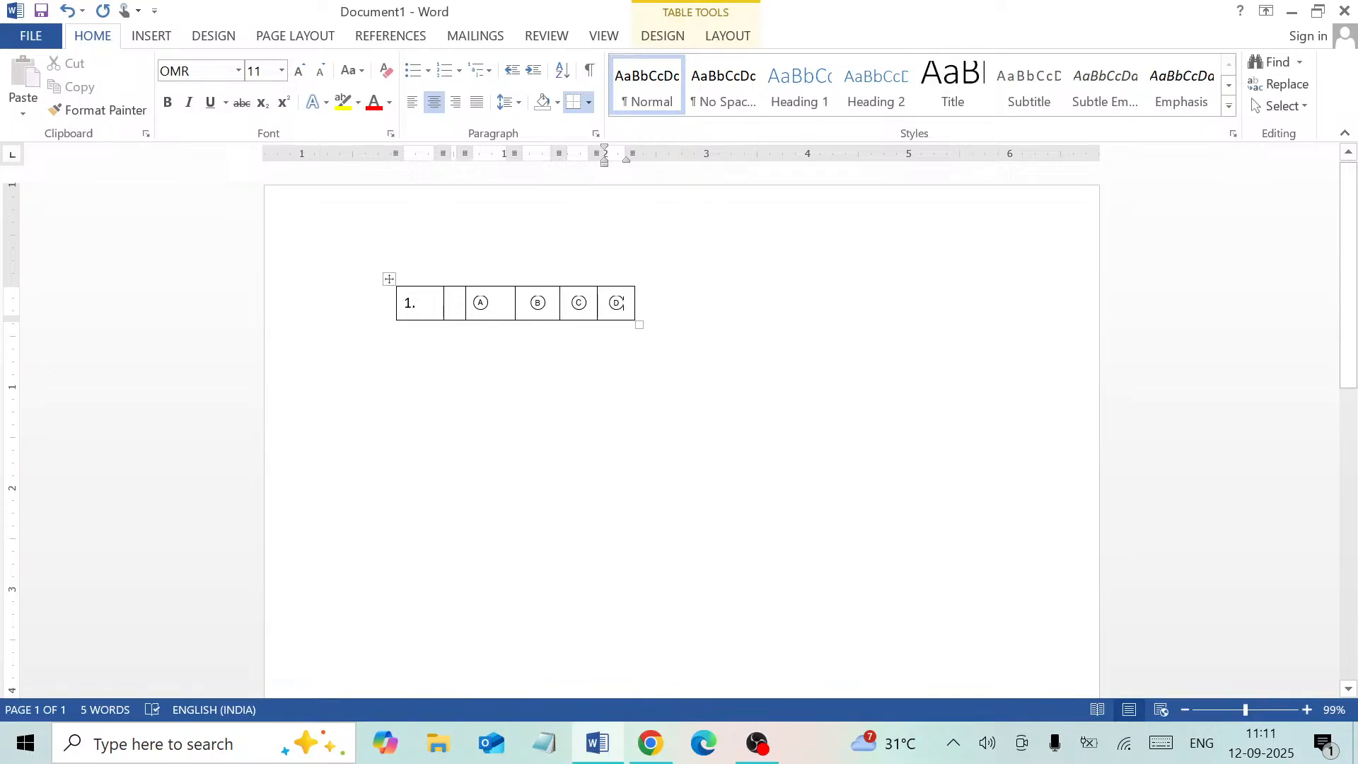
AutoFit the table row to its contents, then widen the whole table to about 2.3".
left_click_drag(623, 304, 414, 315)
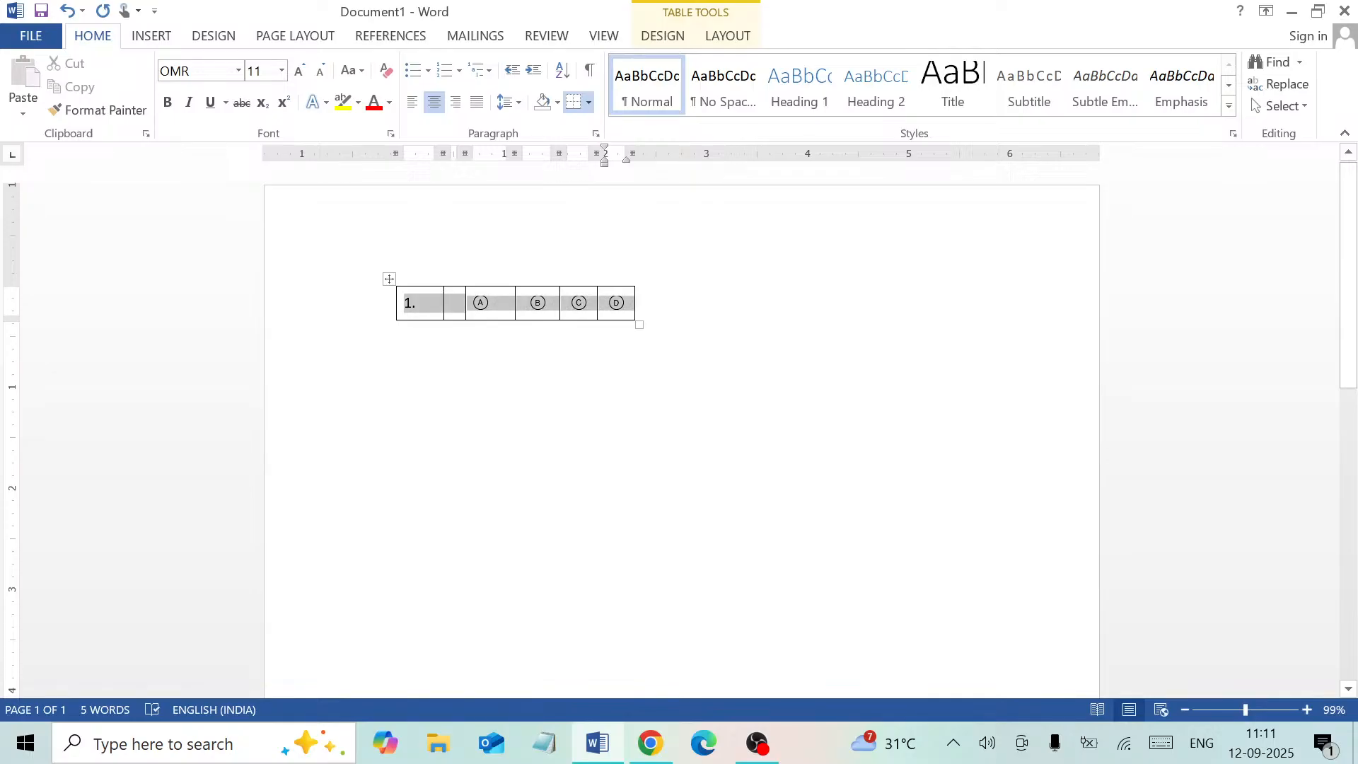
left_click(728, 36)
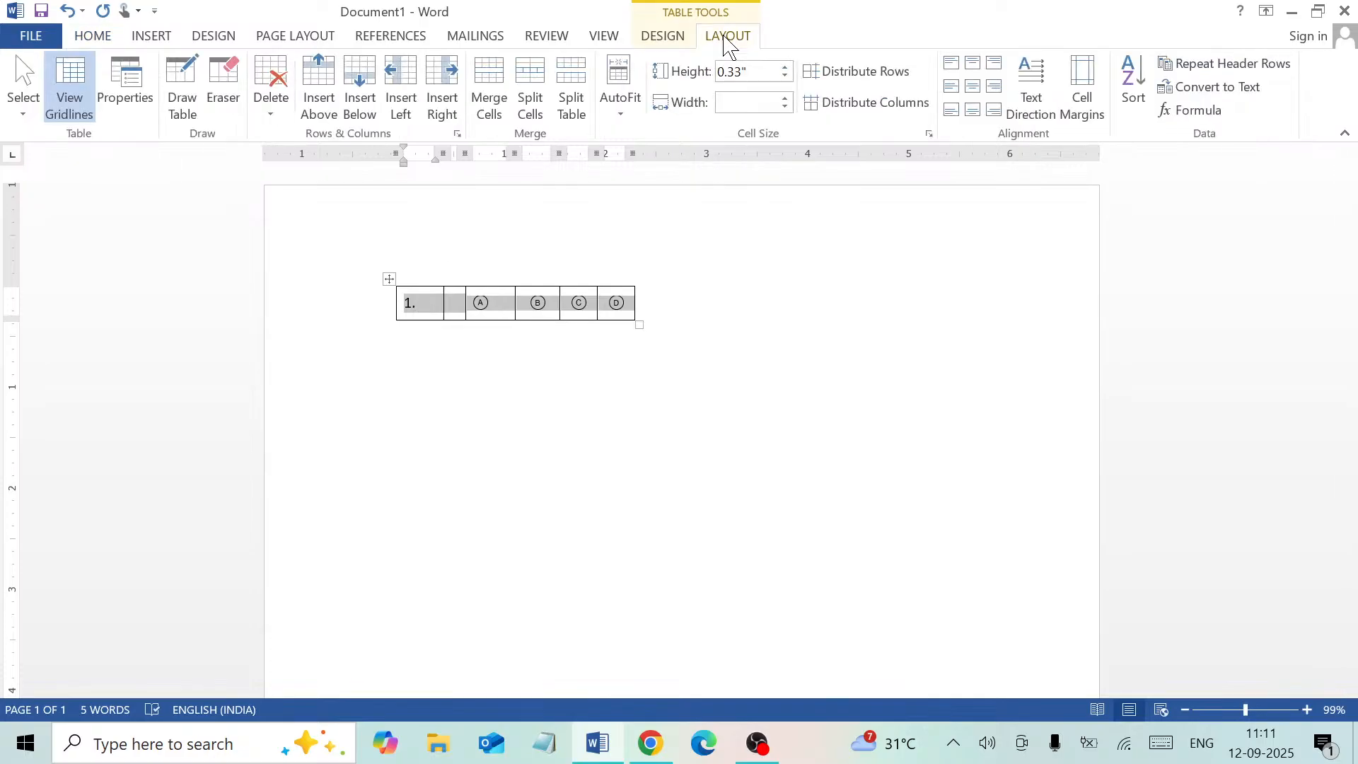
left_click(626, 106)
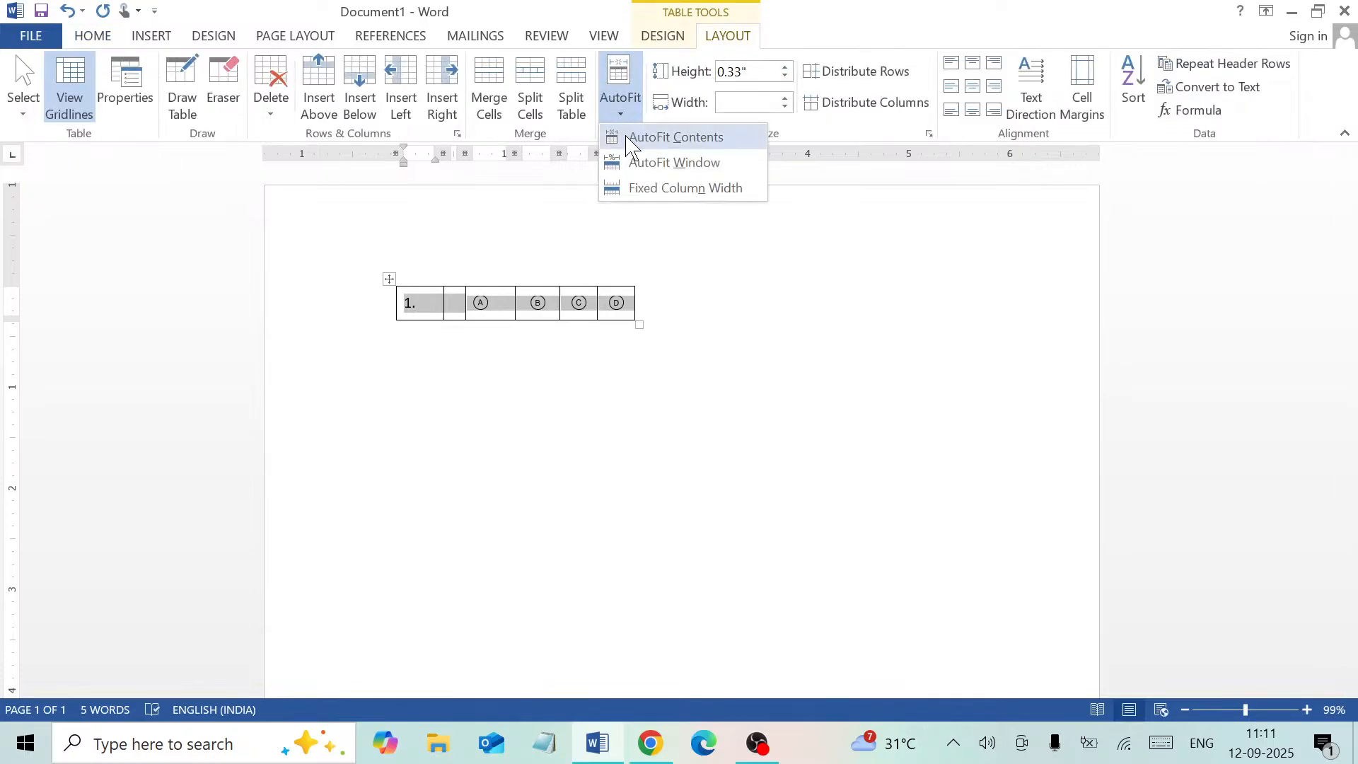
left_click(675, 137)
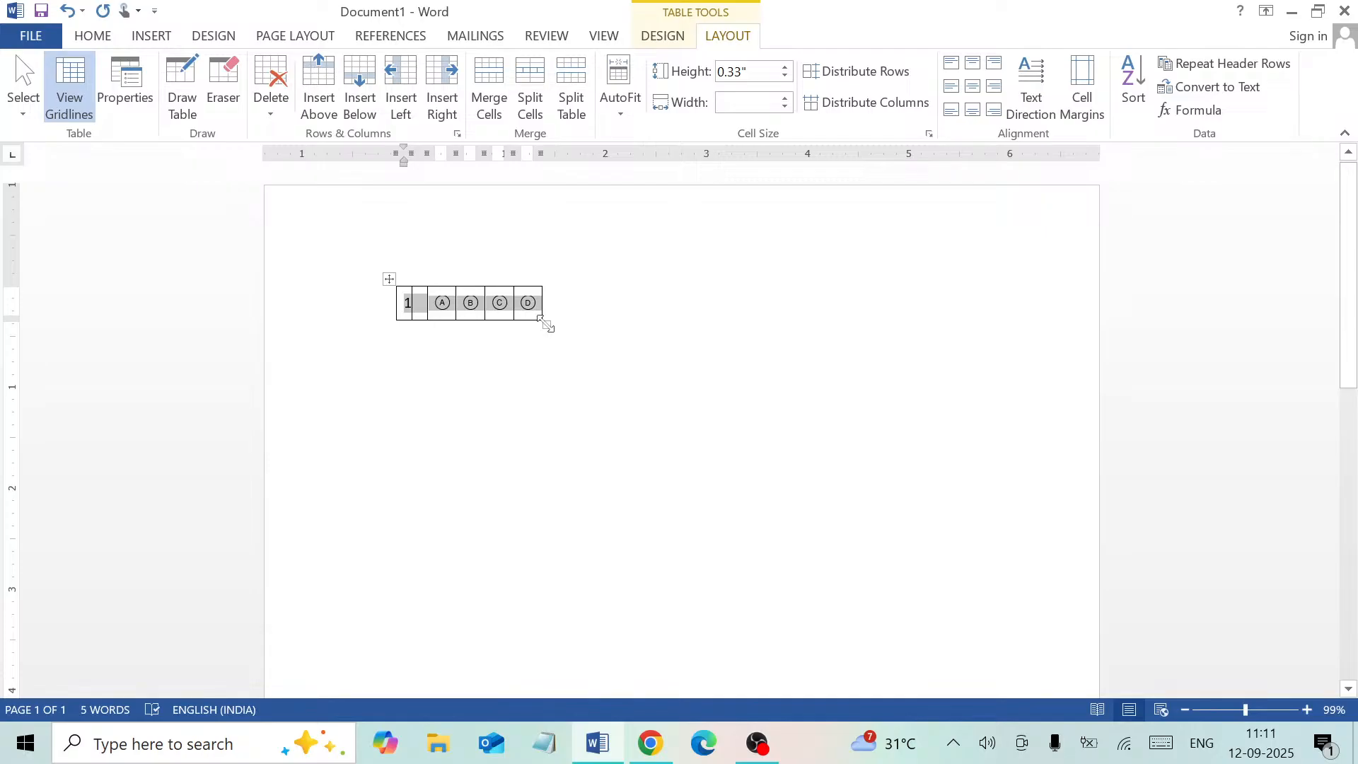
left_click(526, 303)
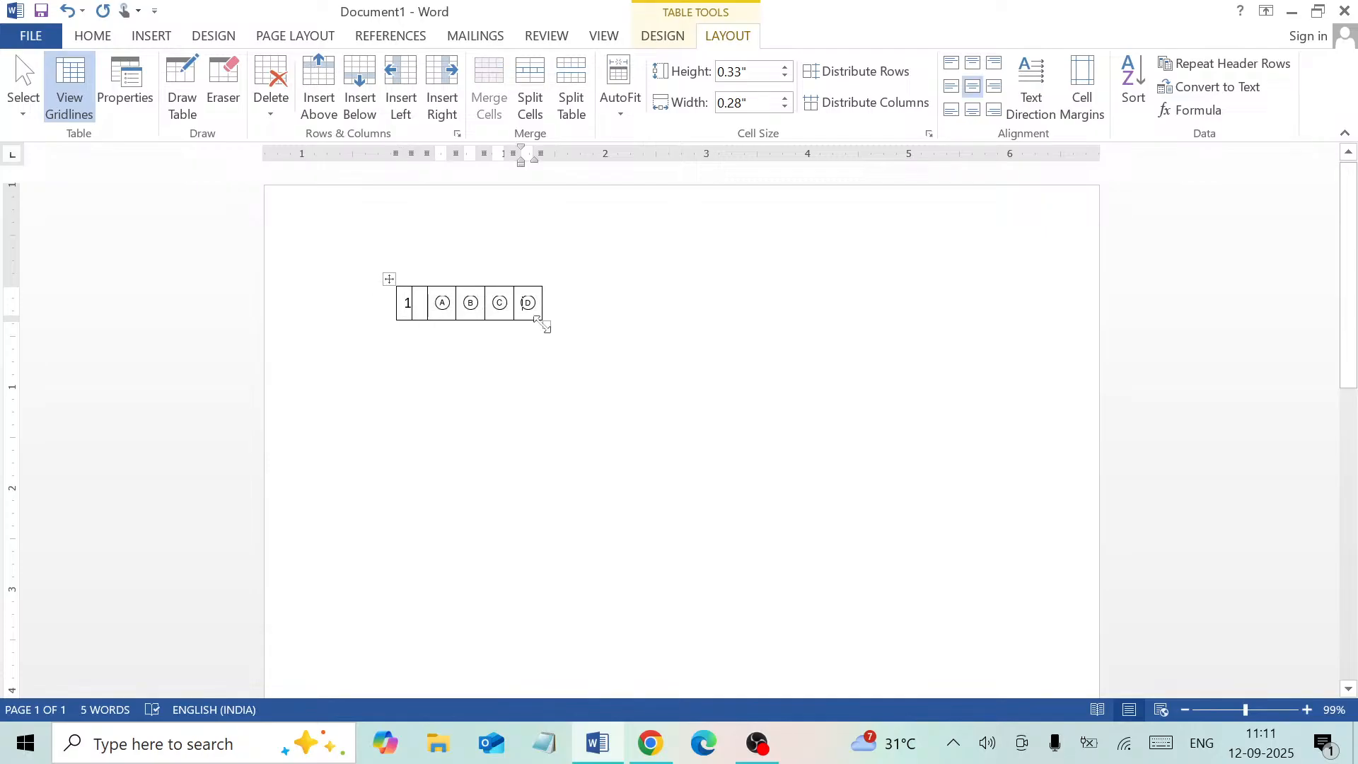
left_click_drag(544, 324, 634, 318)
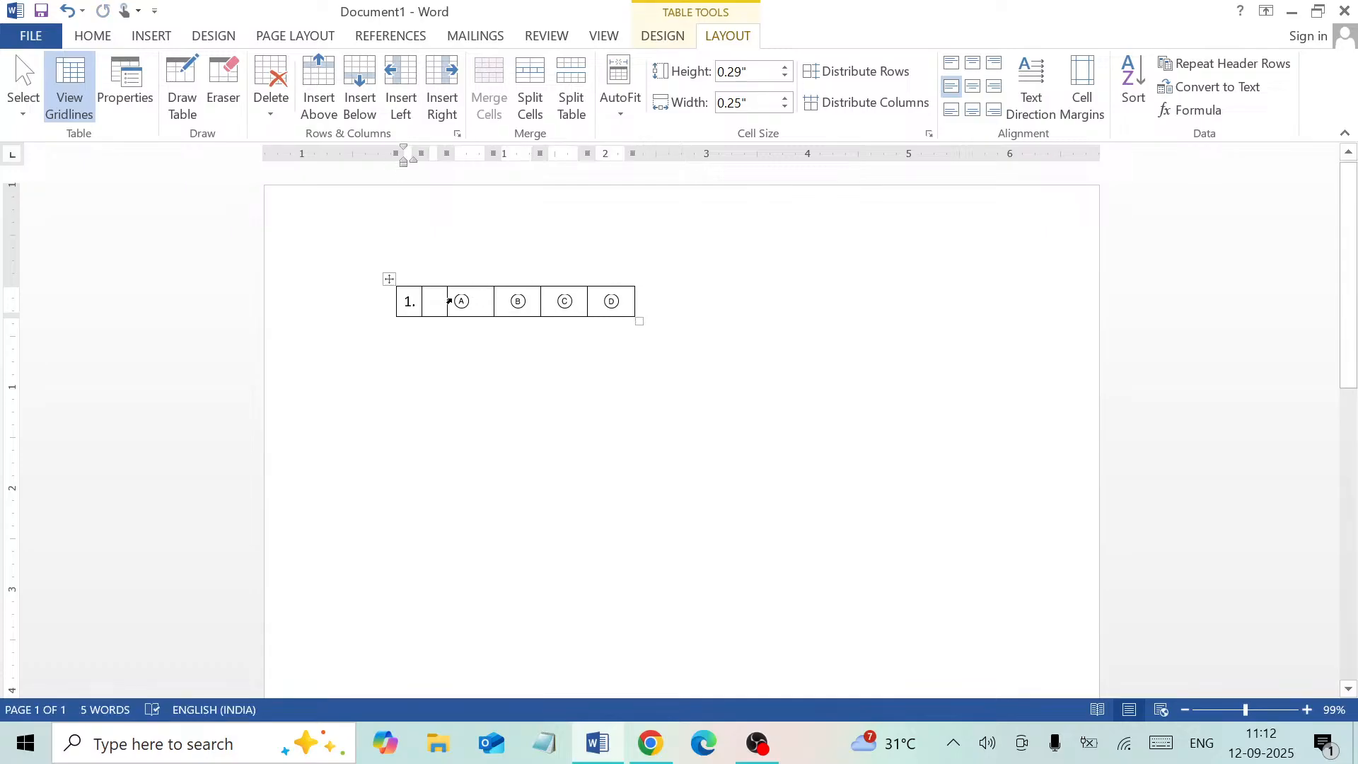
Center the four answer bubbles and the row number both horizontally and vertically in their cells.
left_click_drag(449, 302, 645, 304)
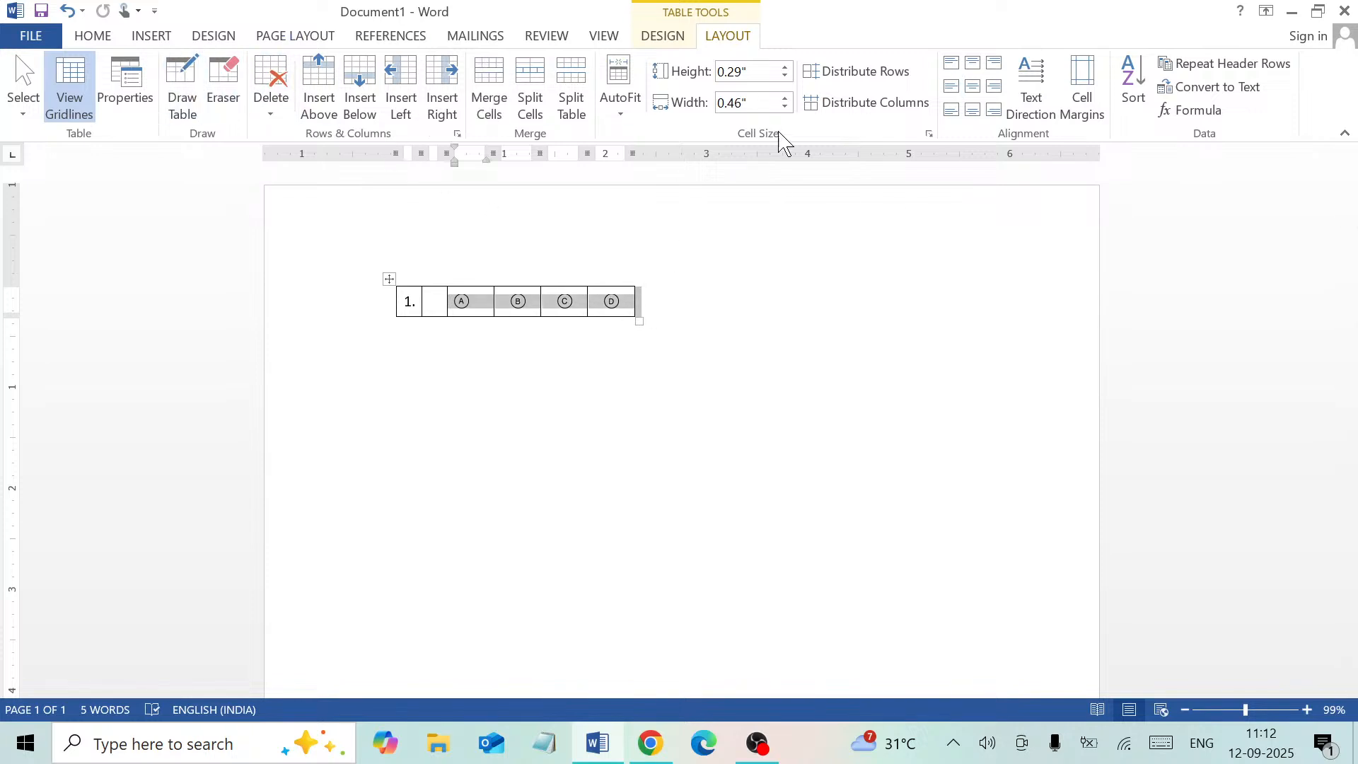
left_click(970, 87)
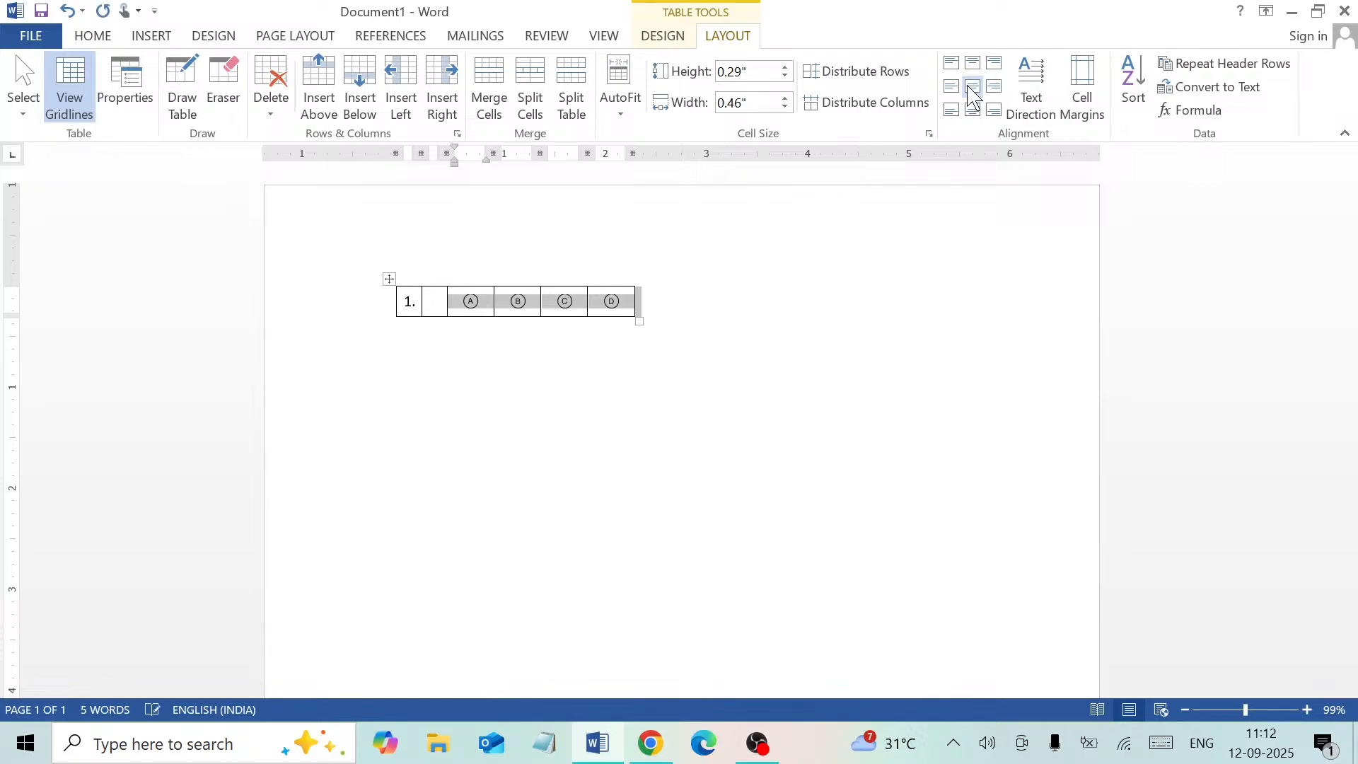
left_click(398, 312)
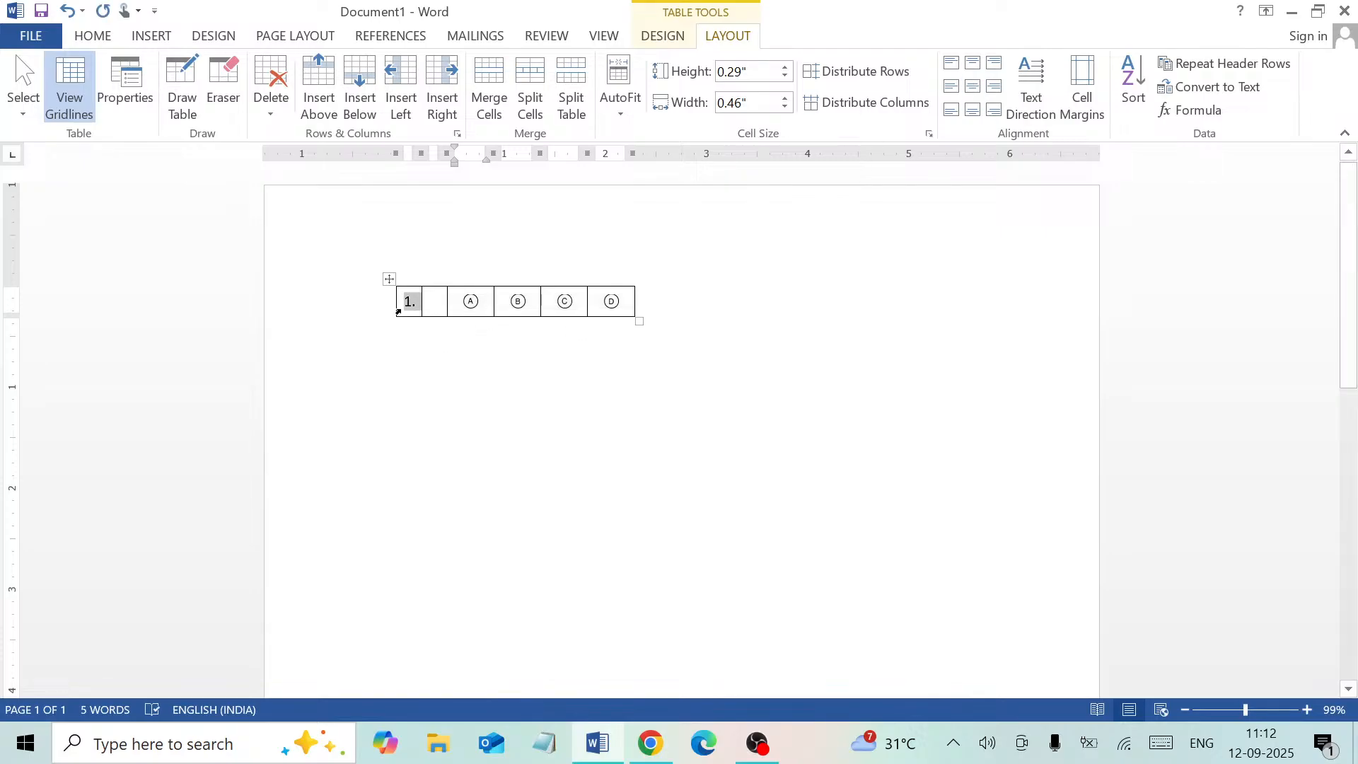
left_click(972, 87)
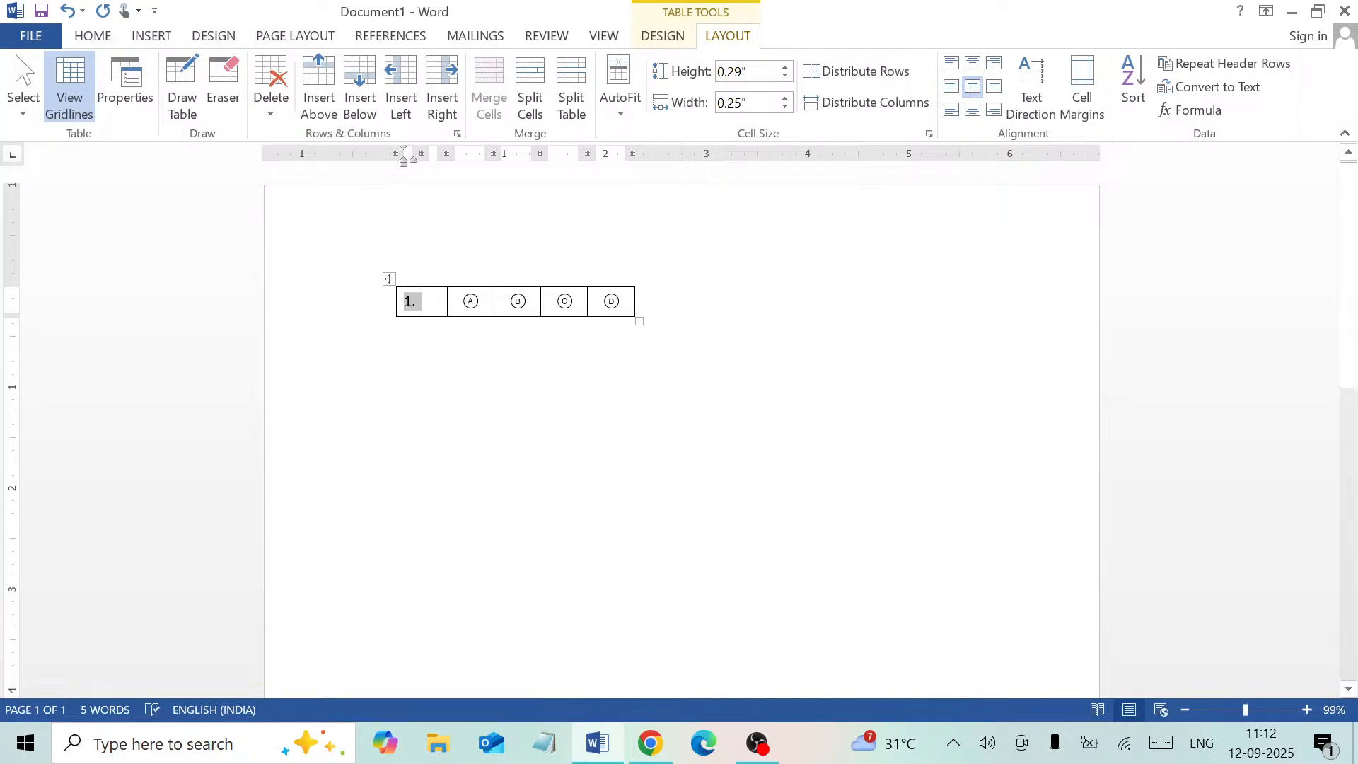
Add a second numbered row below the first and enter A, B, C and D in its four answer cells.
left_click(614, 303)
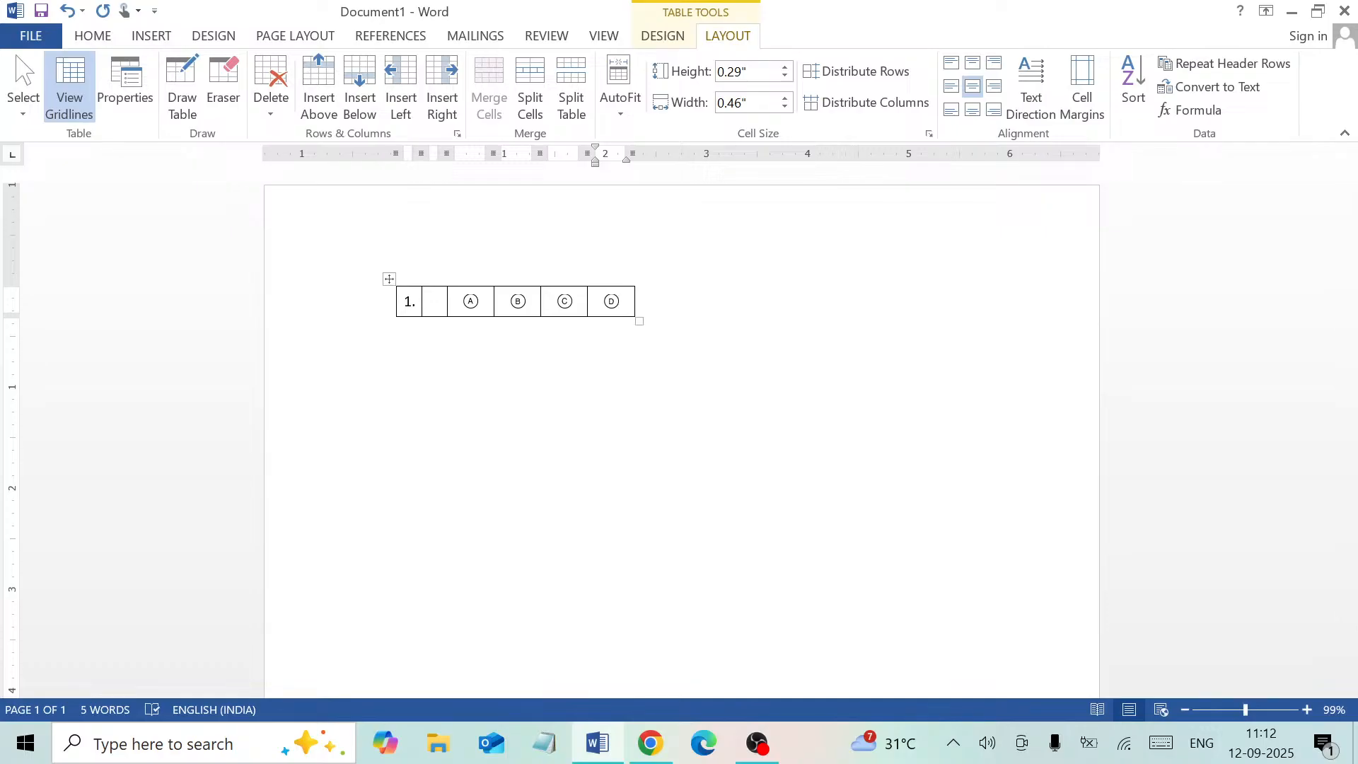
key("Tab")
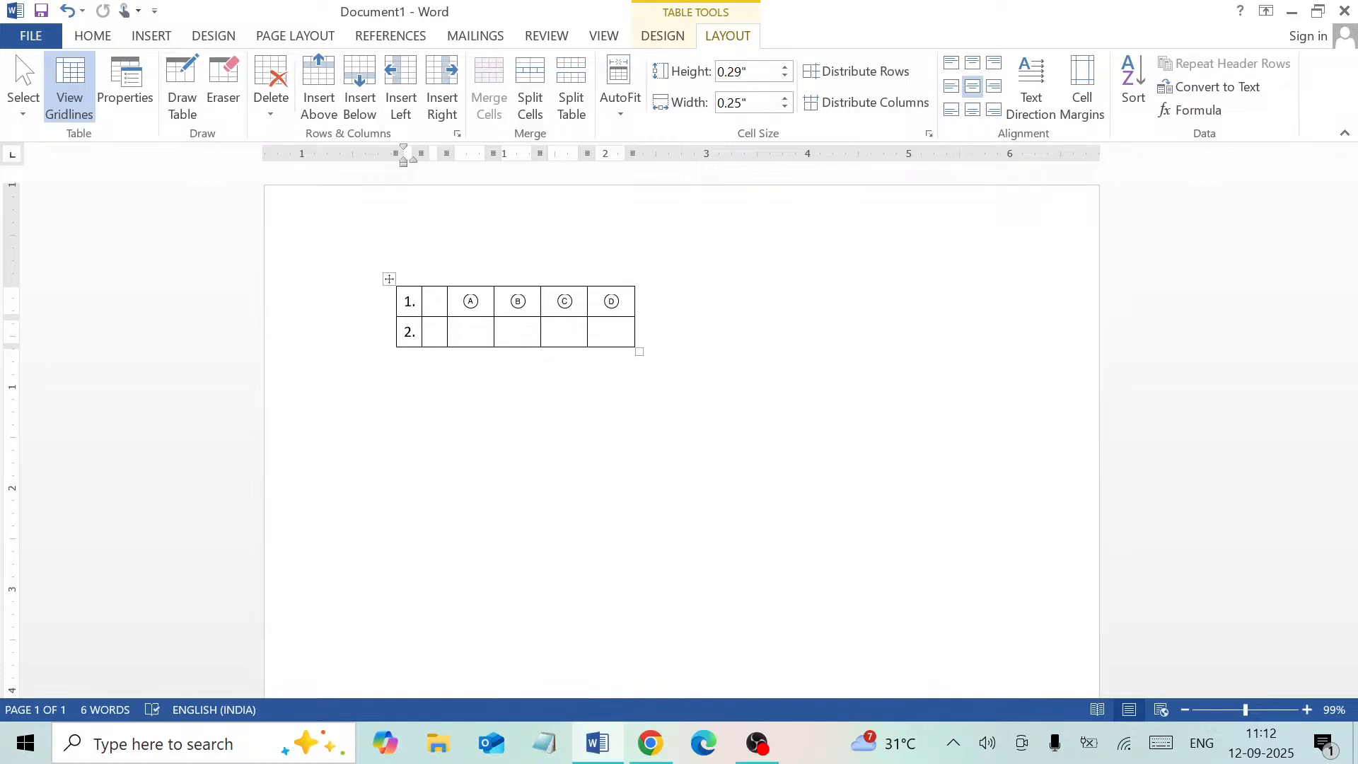
key("Tab")
key("Tab")
type("Ⓐ")
key("Tab")
type("Ⓑ")
key("Tab")
type("Ⓒ")
key("Tab")
type("Ⓓ")
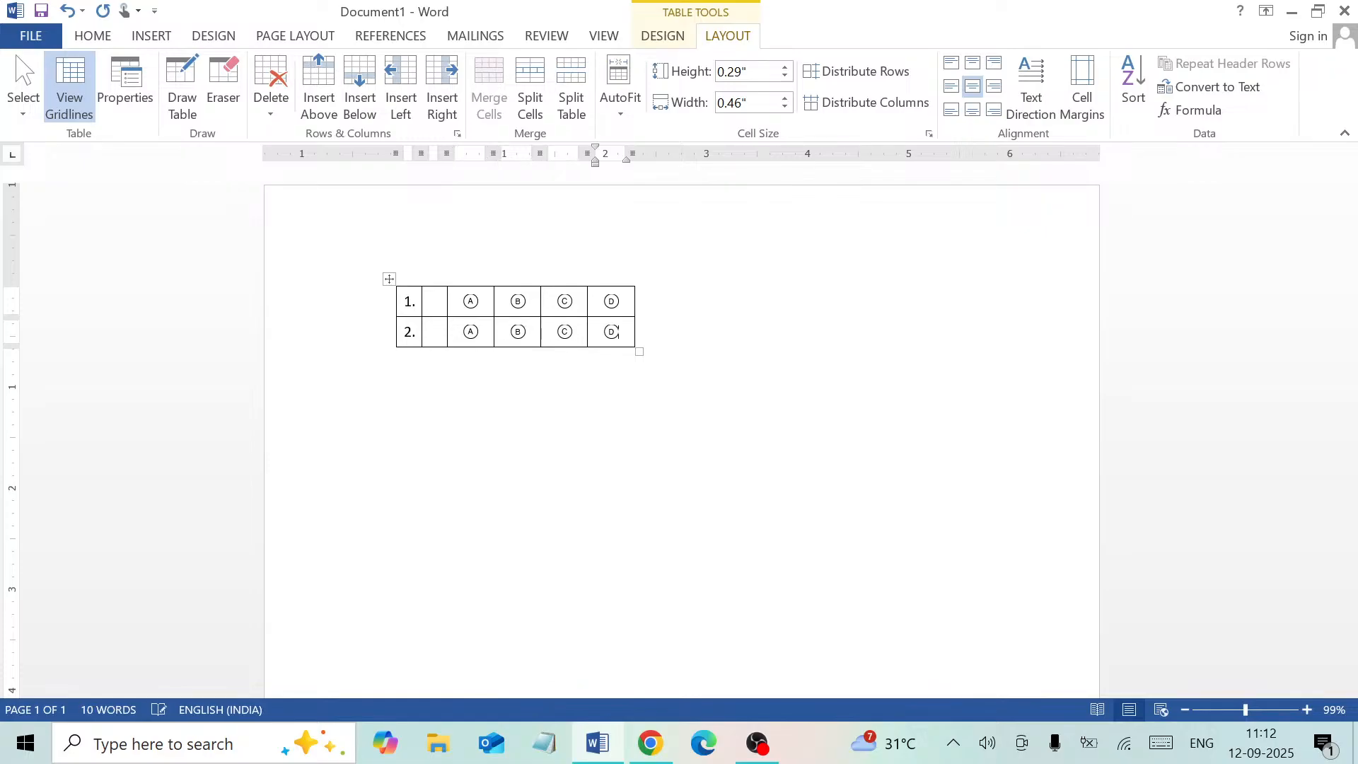
Extend the table with empty numbered rows from 3 through 30.
key("Tab")
key("Tab")
key("Tab")
key("Tab")
key("Tab")
key("Tab")
key("Tab")
key("Tab")
key("Tab")
key("Tab")
key("Tab")
key("Tab")
key("Tab")
key("Tab")
key("Tab")
key("Tab")
key("Tab")
key("Tab")
key("Tab")
key("Tab")
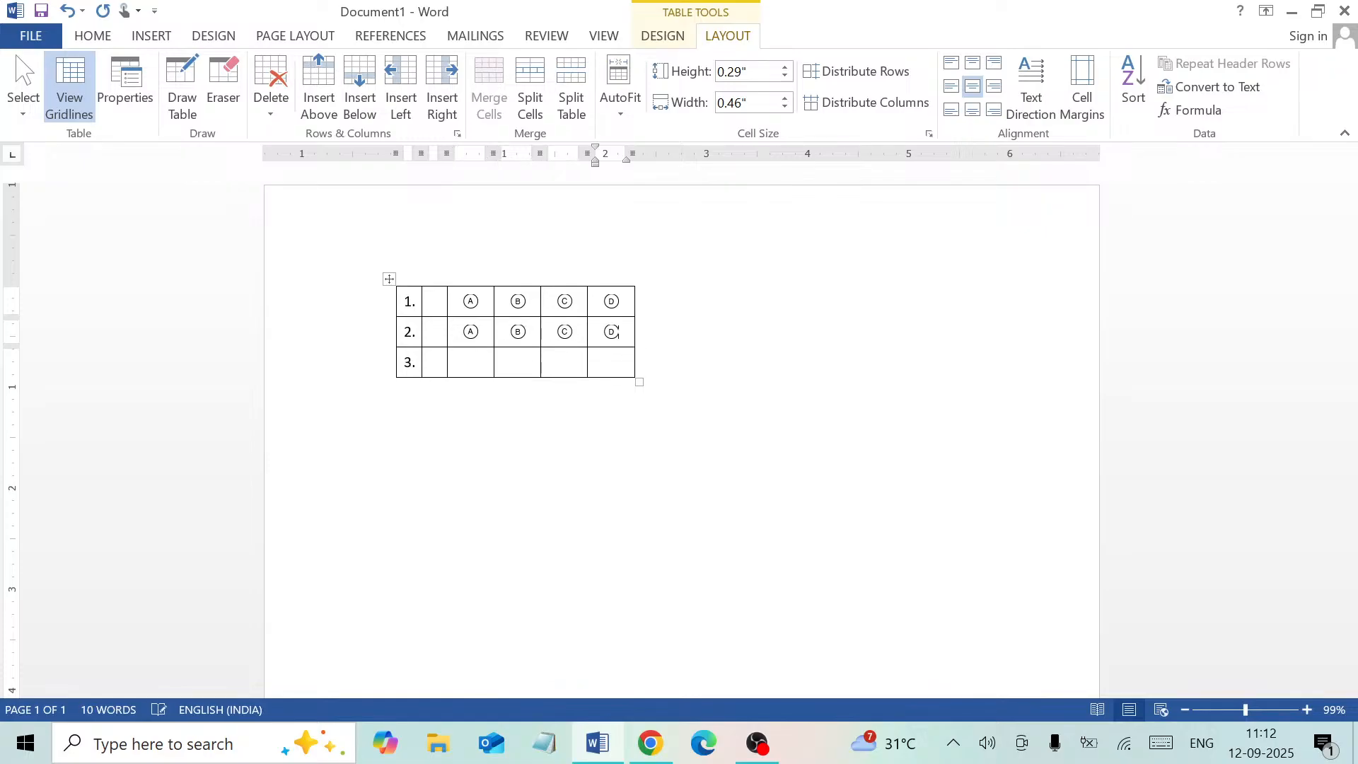
key("Tab")
key("Tab")
key("Tab")
key("Tab")
key("Tab")
key("Tab")
key("Tab")
key("Tab")
key("Tab")
key("Tab")
key("Tab")
key("Tab")
key("Tab")
key("Tab")
key("Tab")
key("Tab")
key("Tab")
key("Tab")
key("Tab")
key("Tab")
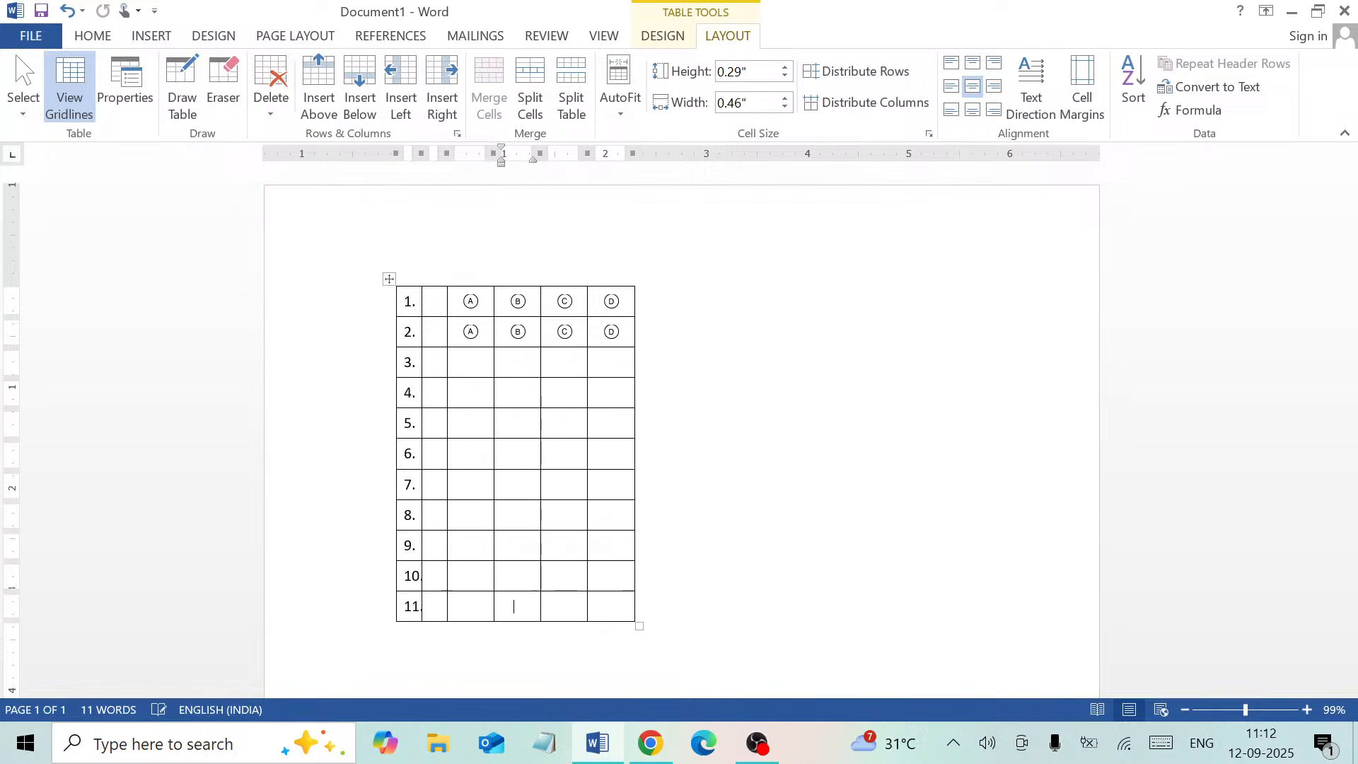
key("Tab")
key("Tab")
key("Tab")
key("Tab")
key("Tab")
key("Tab")
key("Tab")
key("Tab")
key("Tab")
key("Tab")
key("Tab")
key("Tab")
key("Tab")
key("Tab")
key("Tab")
key("Tab")
key("Tab")
key("Tab")
key("Tab")
key("Tab")
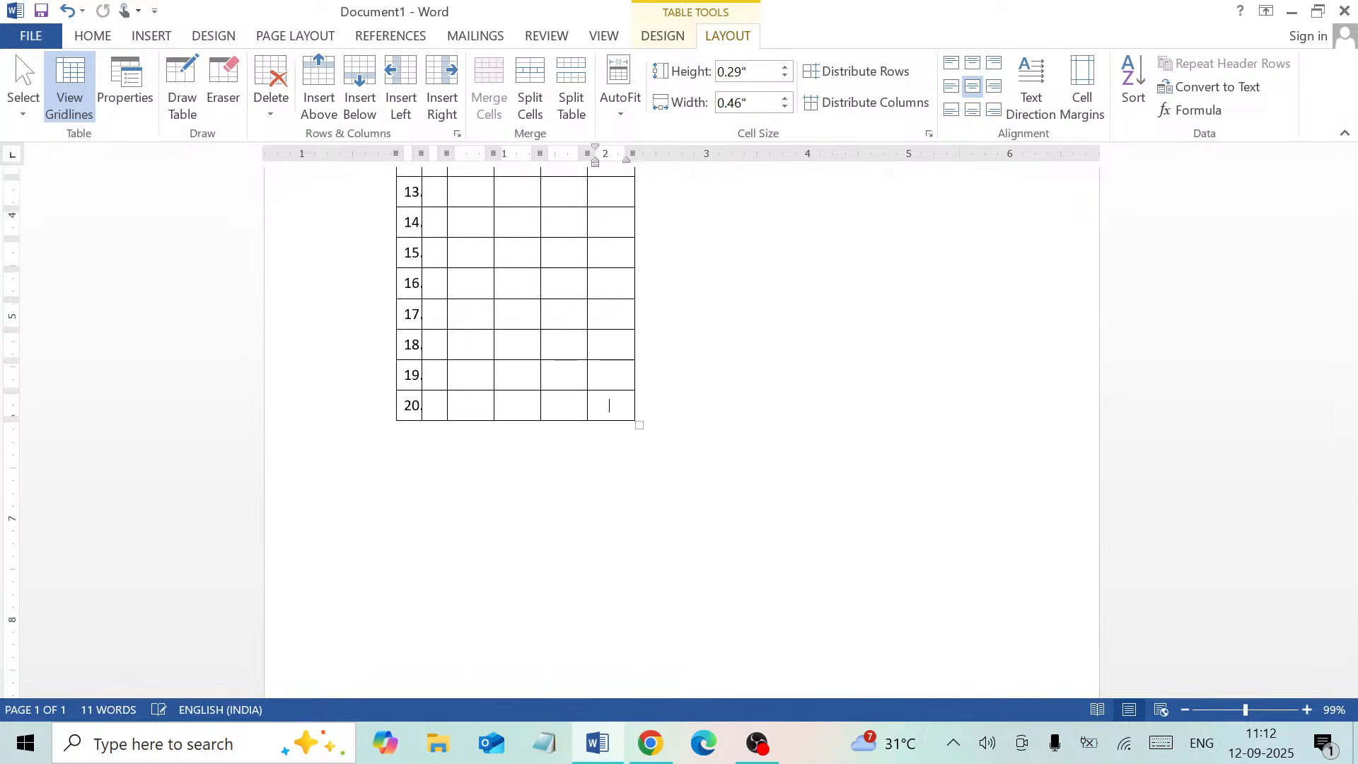
key("Tab")
key("Tab")
key("Tab")
key("Tab")
key("Tab")
key("Tab")
key("Tab")
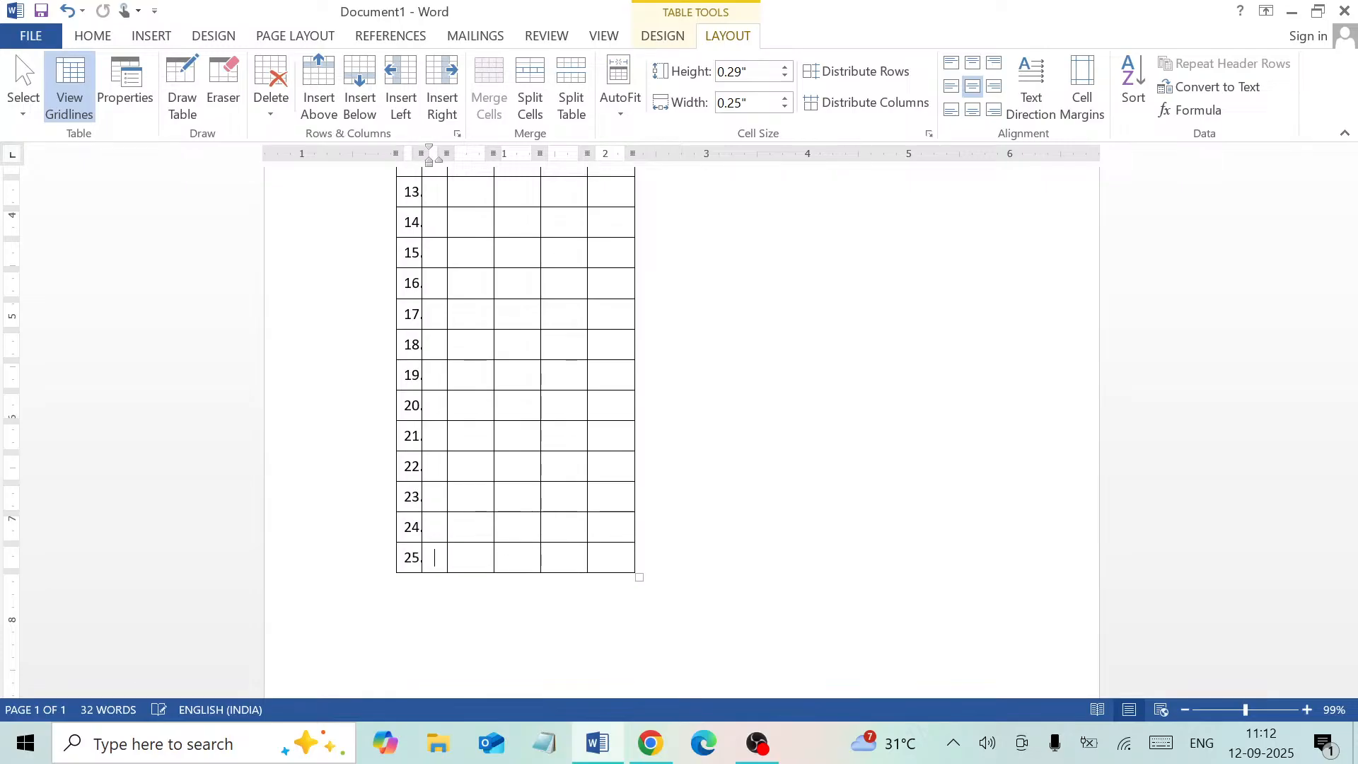
key("Tab")
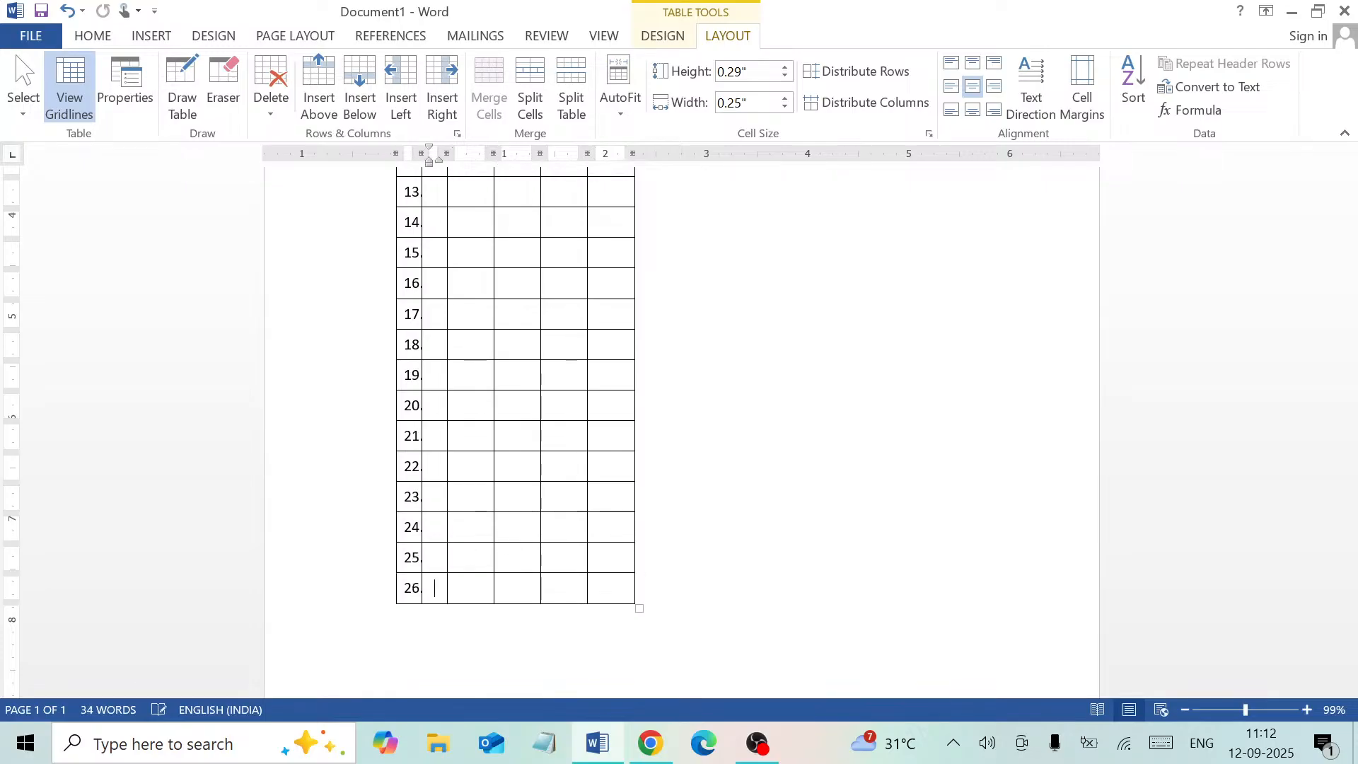
key("Tab")
key("Tab")
key("Tab")
key("Tab")
key("Tab")
key("Tab")
key("Tab")
key("Tab")
key("Tab")
key("Tab")
key("Tab")
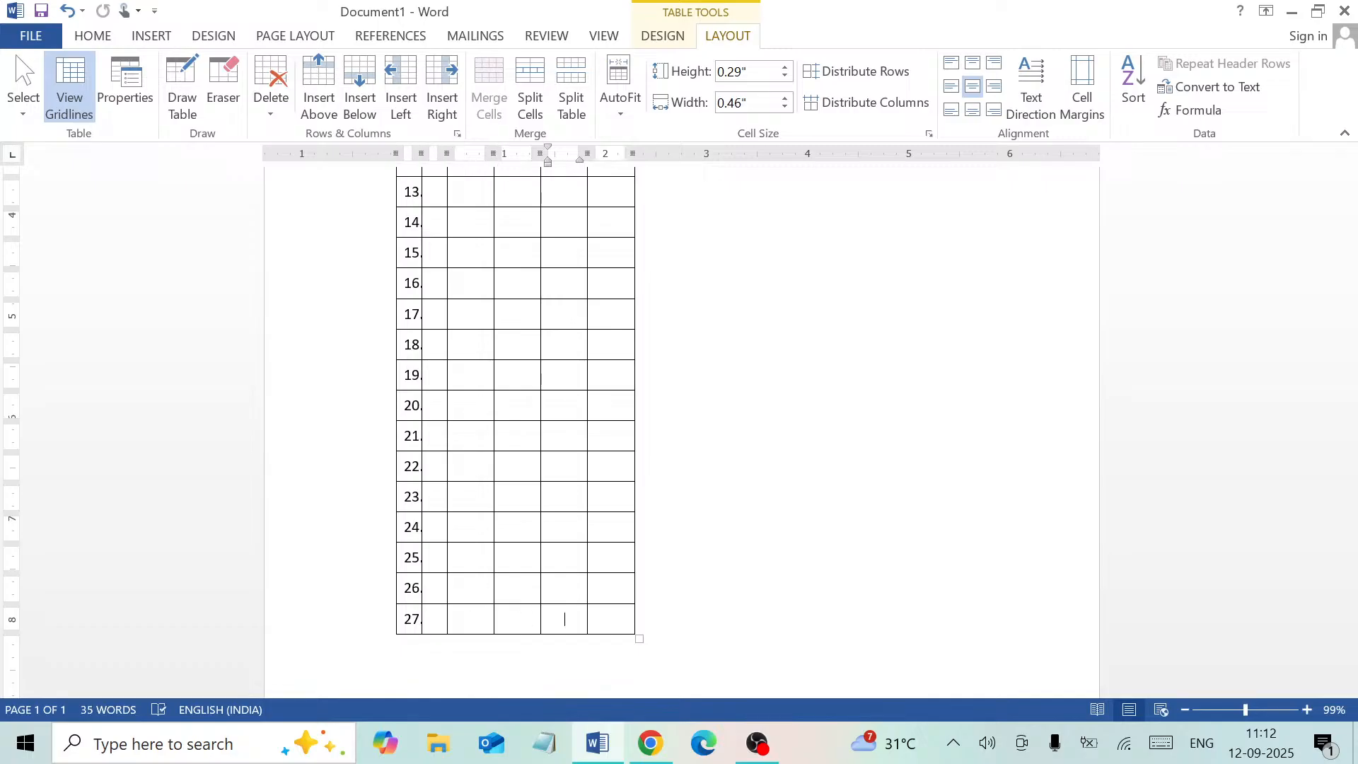
key("Tab")
key("Tab")
key("Tab")
key("Tab")
key("Tab")
key("Tab")
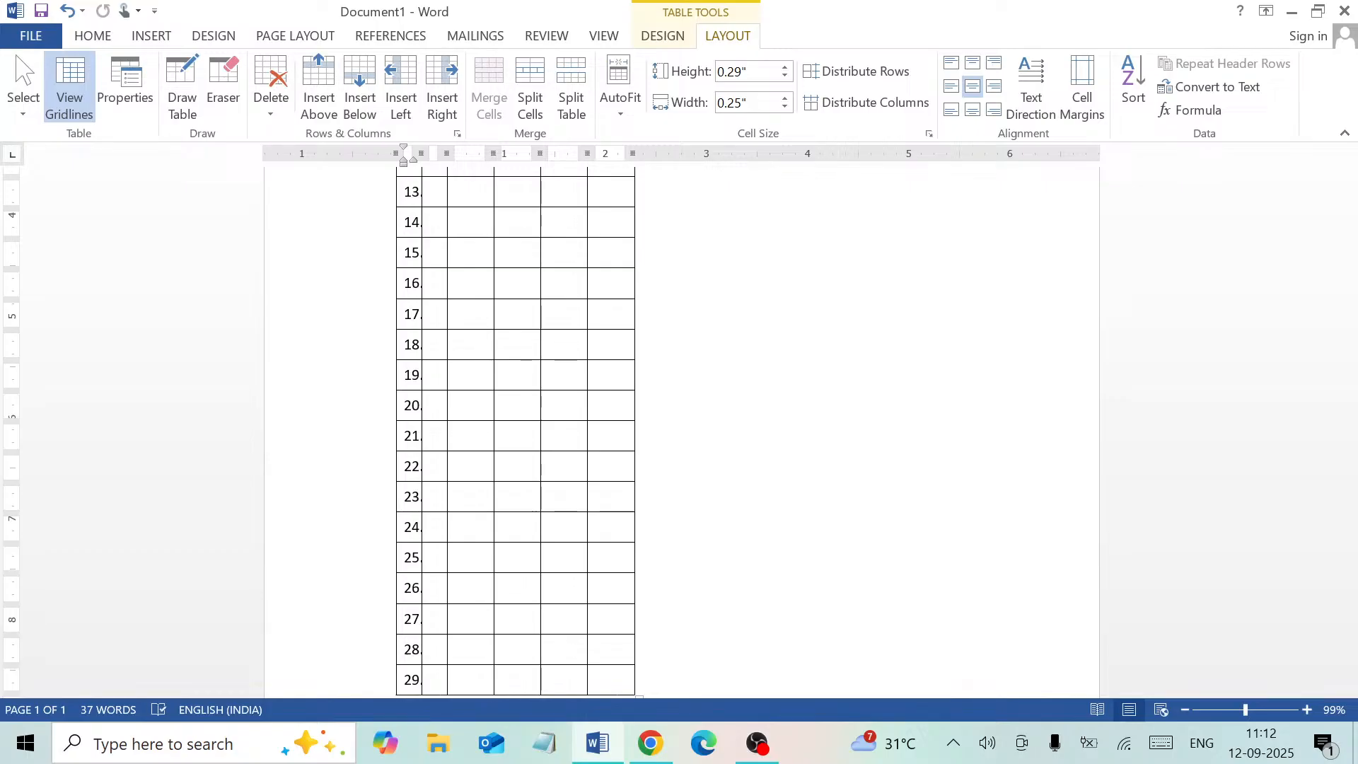
left_click_drag(1350, 392, 1311, 555)
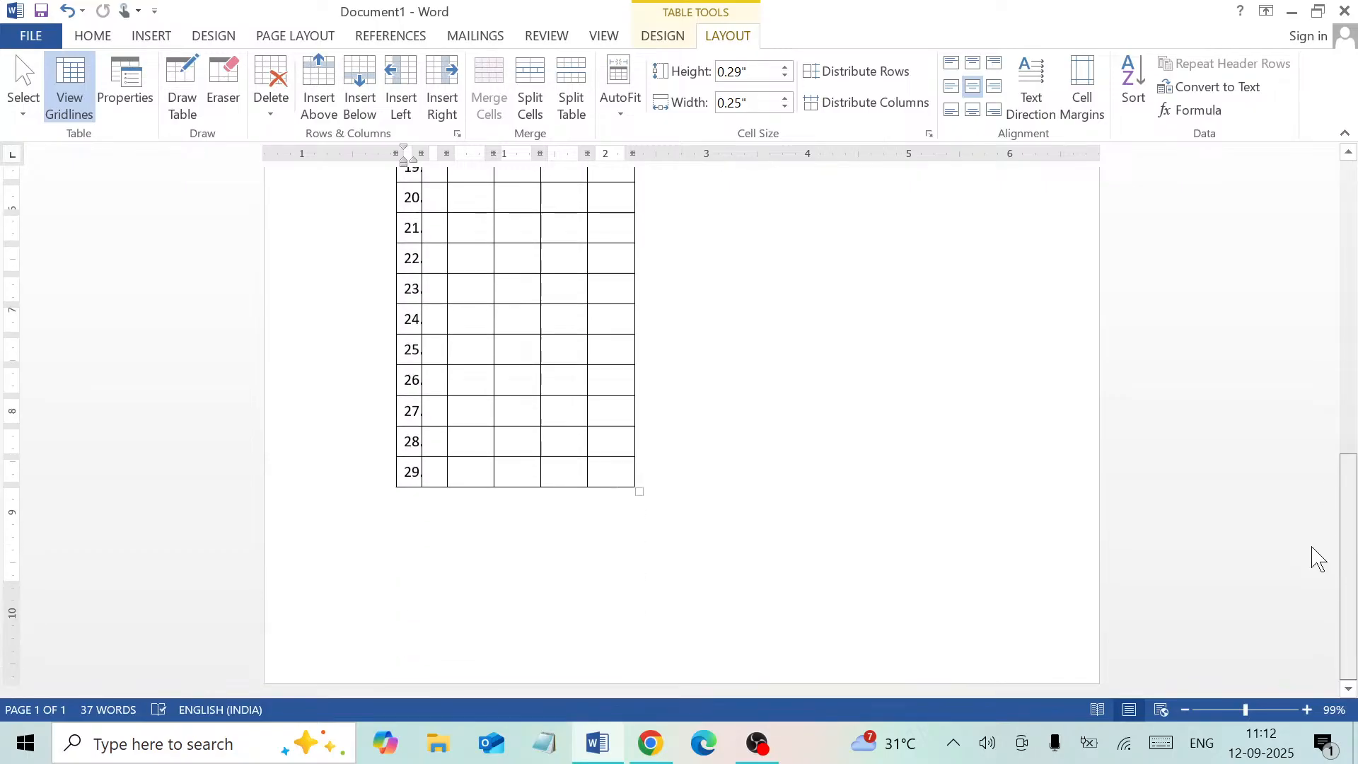
key("Tab")
key("Tab")
key("Tab")
key("Tab")
key("Tab")
key("Tab")
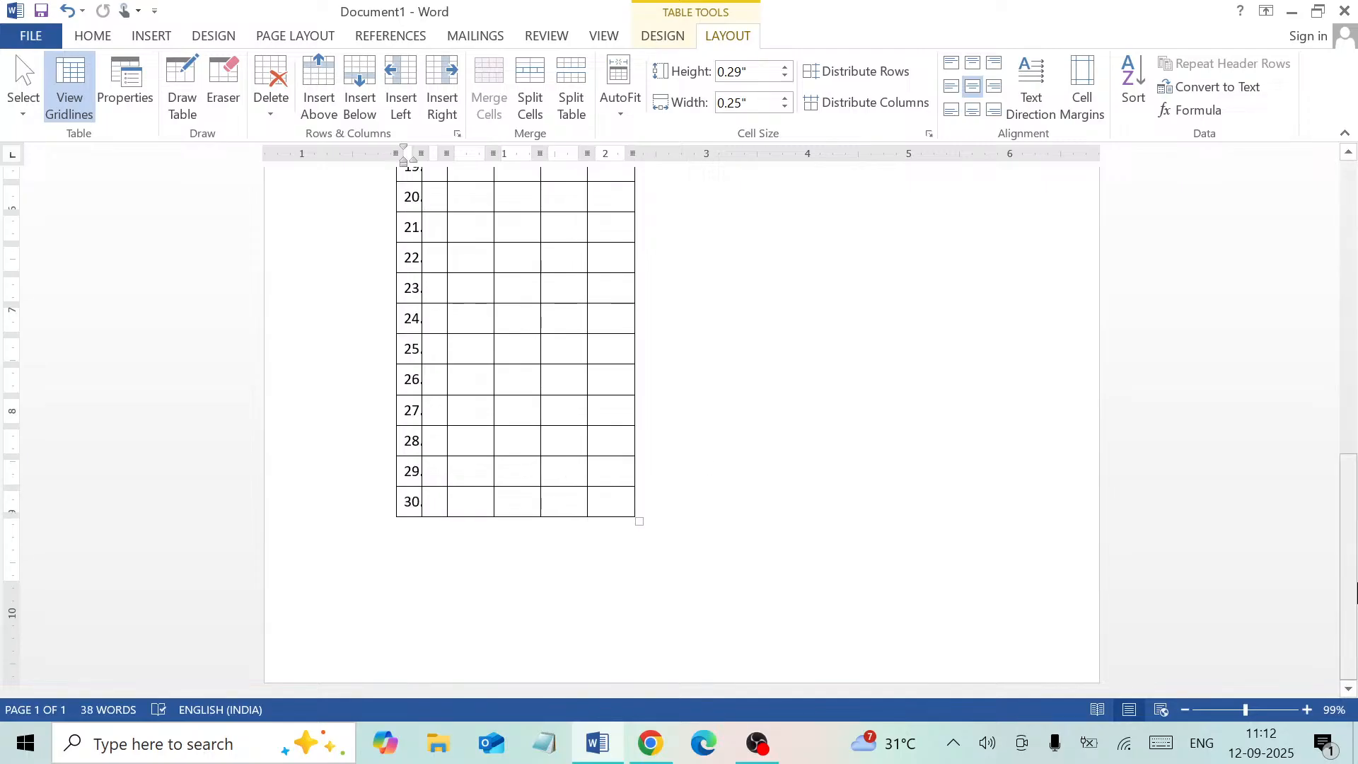
key("Tab")
key("Tab")
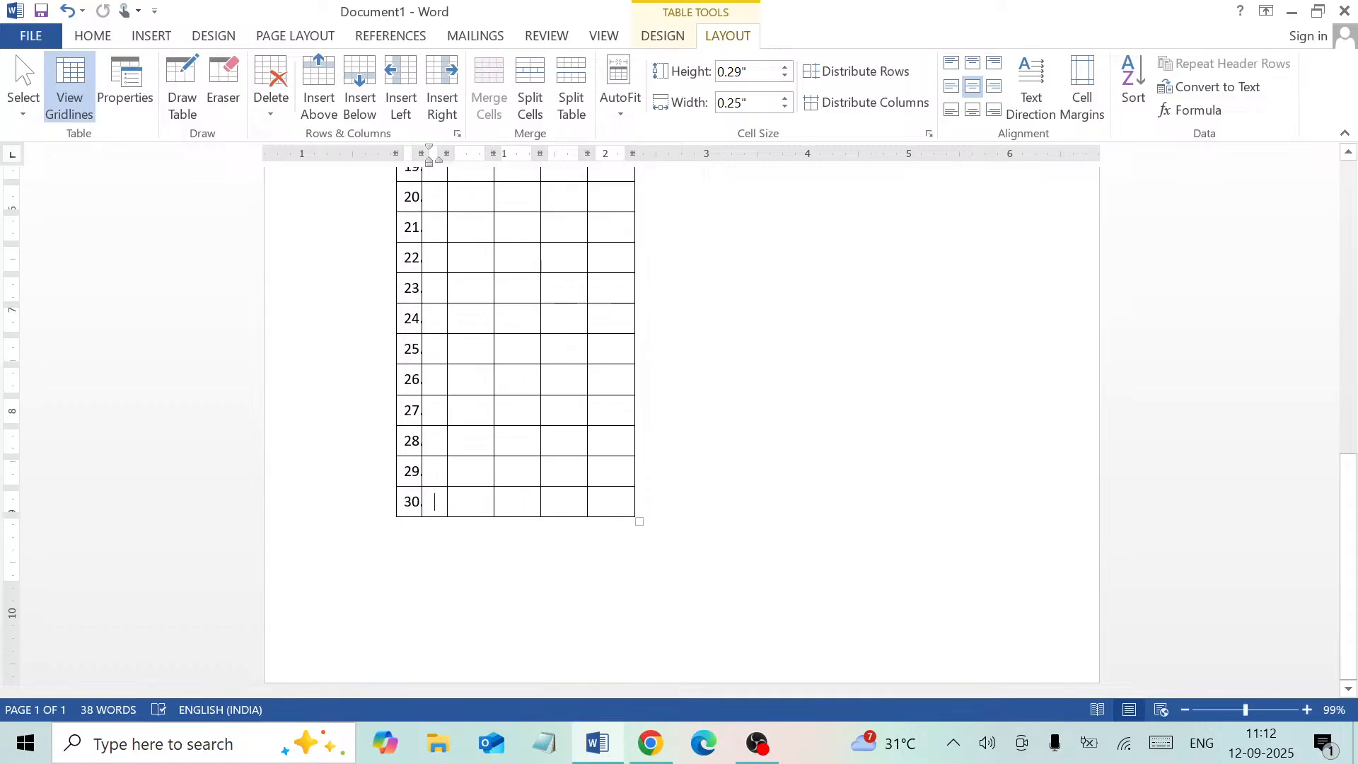
key("Tab")
key("Tab")
key("Tab")
key("Tab")
key("Tab")
key("Tab")
key("Tab")
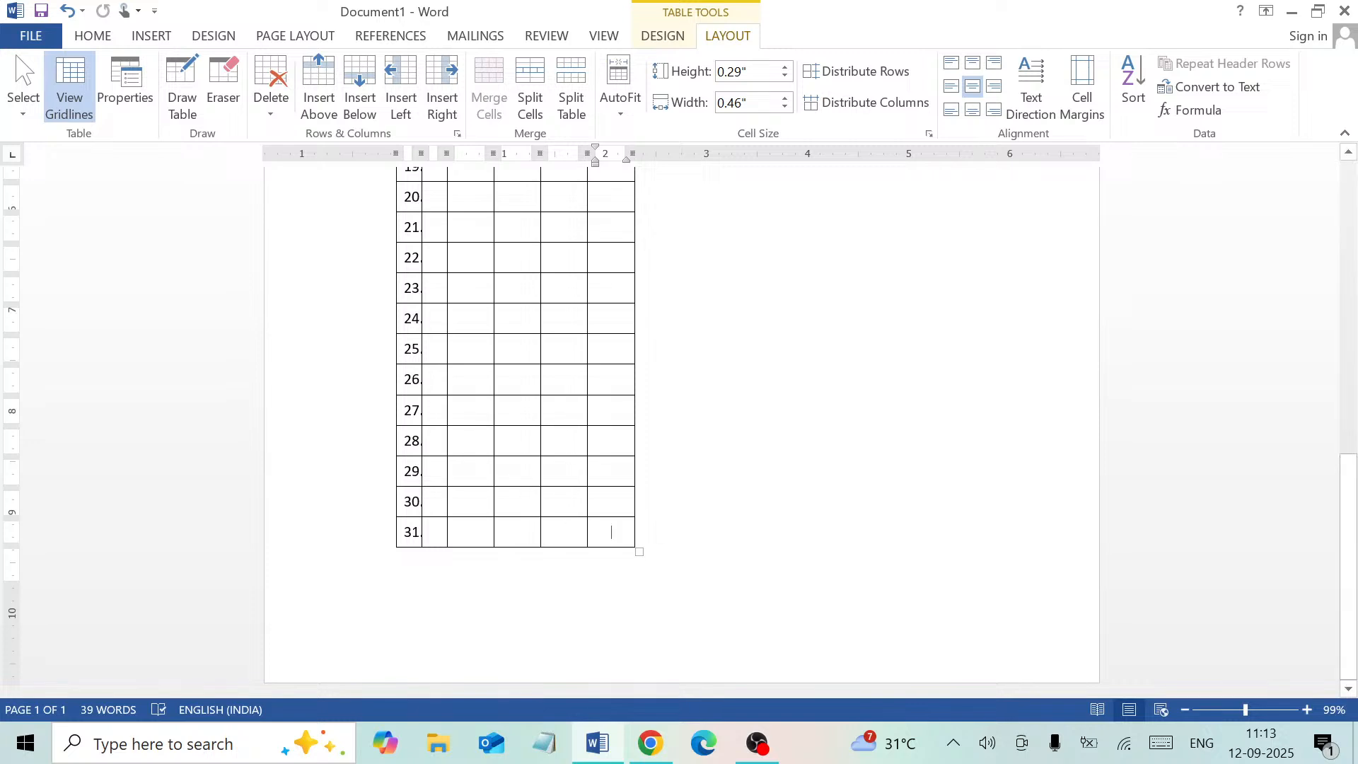
key("ctrl+z")
key("ctrl+z")
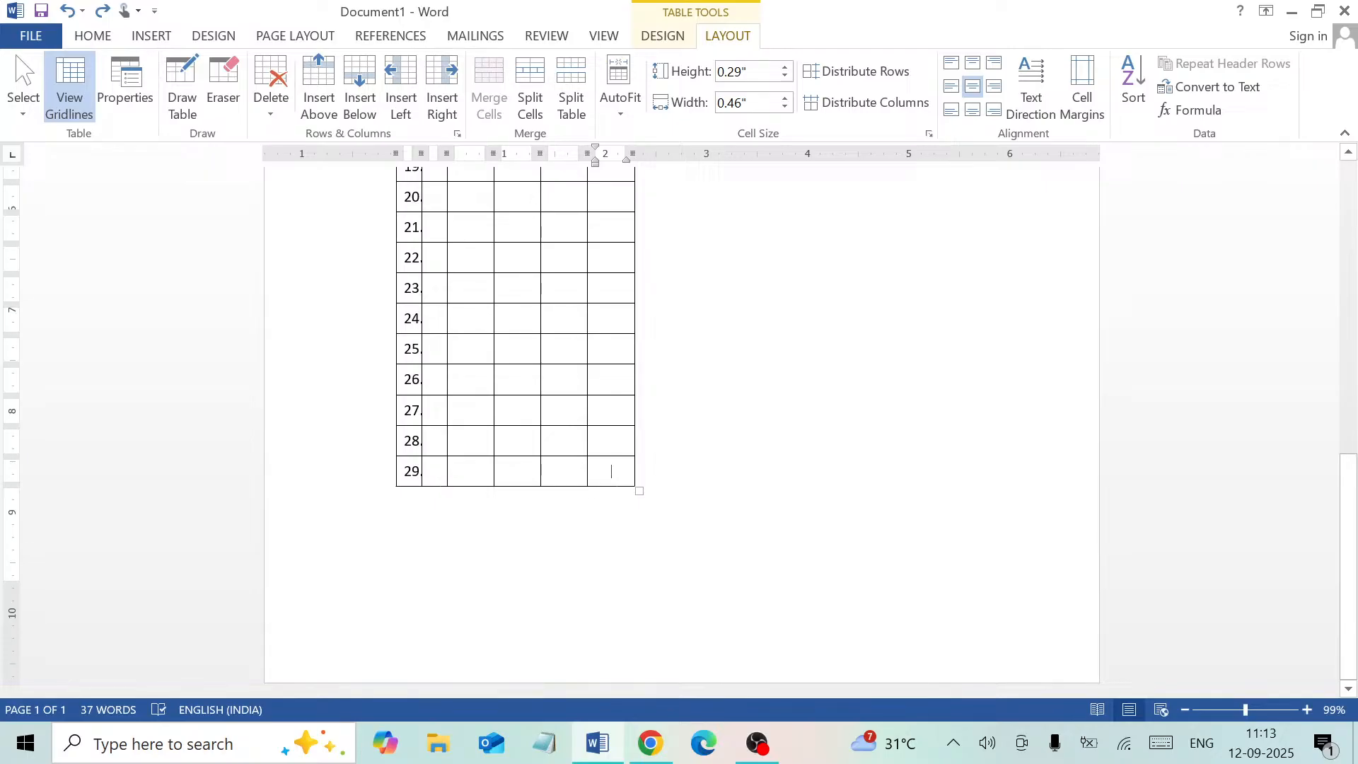
key("Tab")
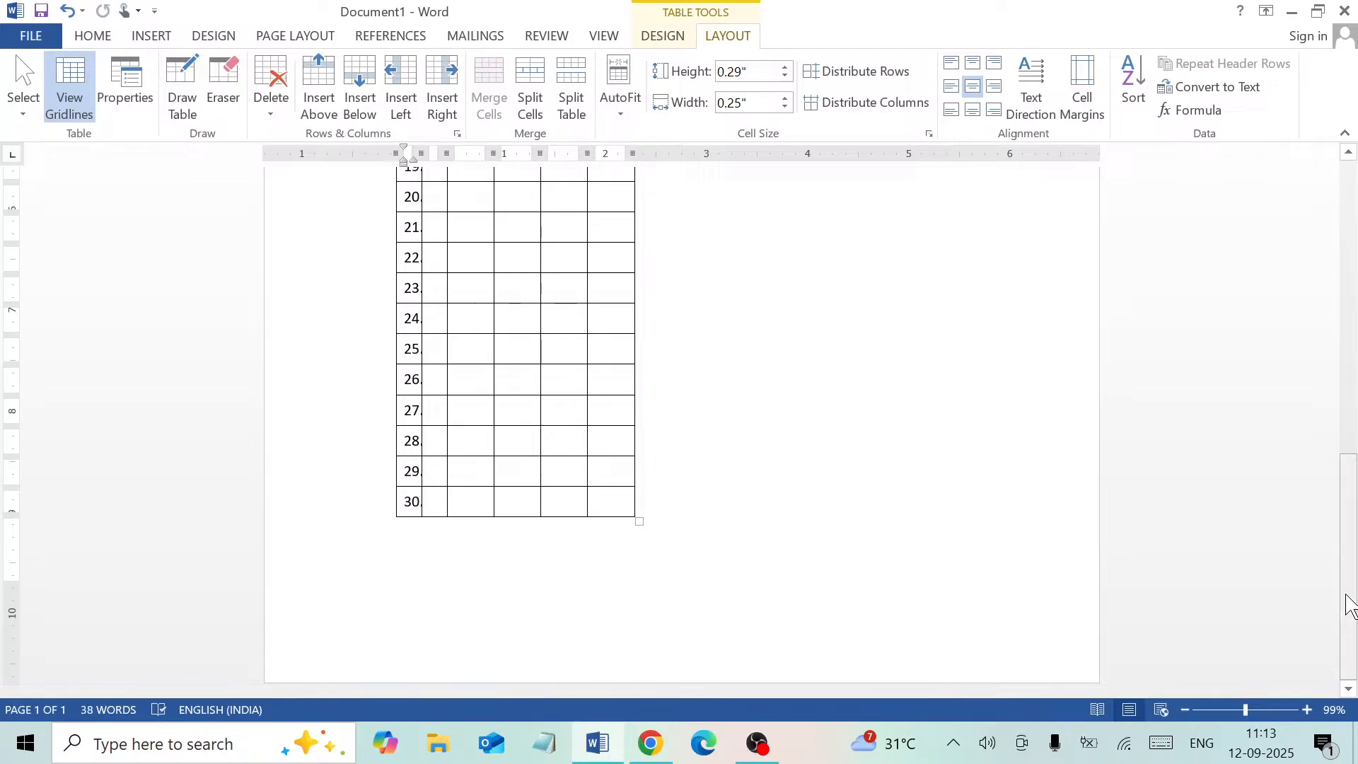
Copy the A–D bubbles from rows 1 and 2 and paste them into the answer cells of rows 3 and 4.
left_click_drag(1349, 605, 1270, 243)
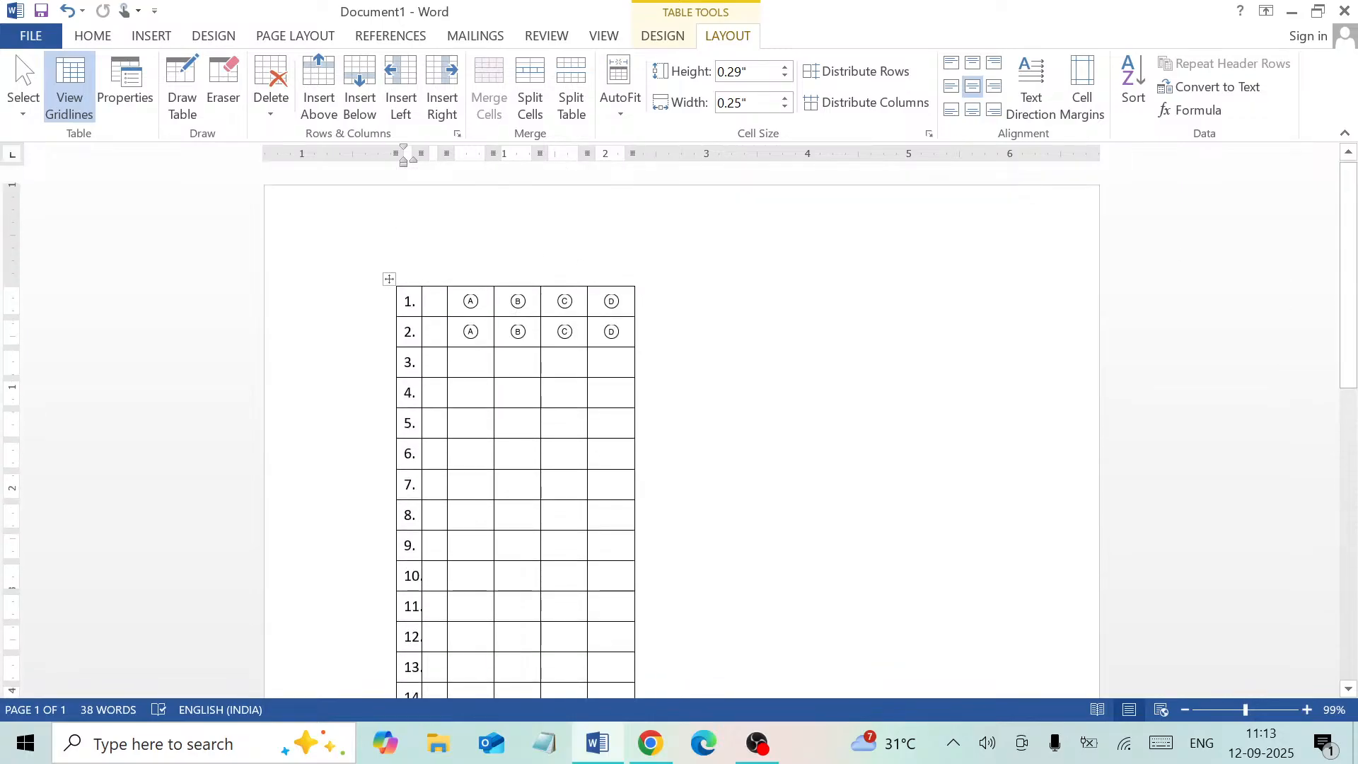
left_click_drag(458, 302, 591, 343)
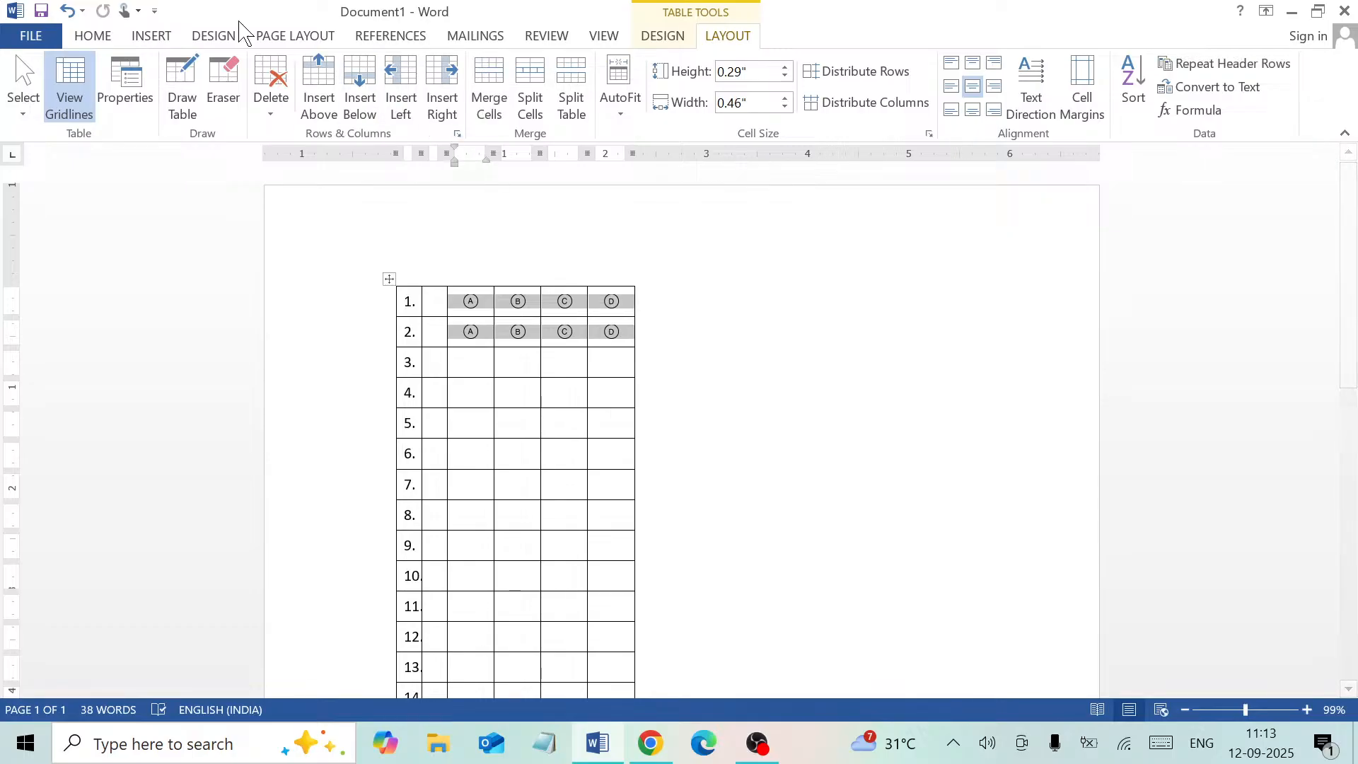
left_click(92, 41)
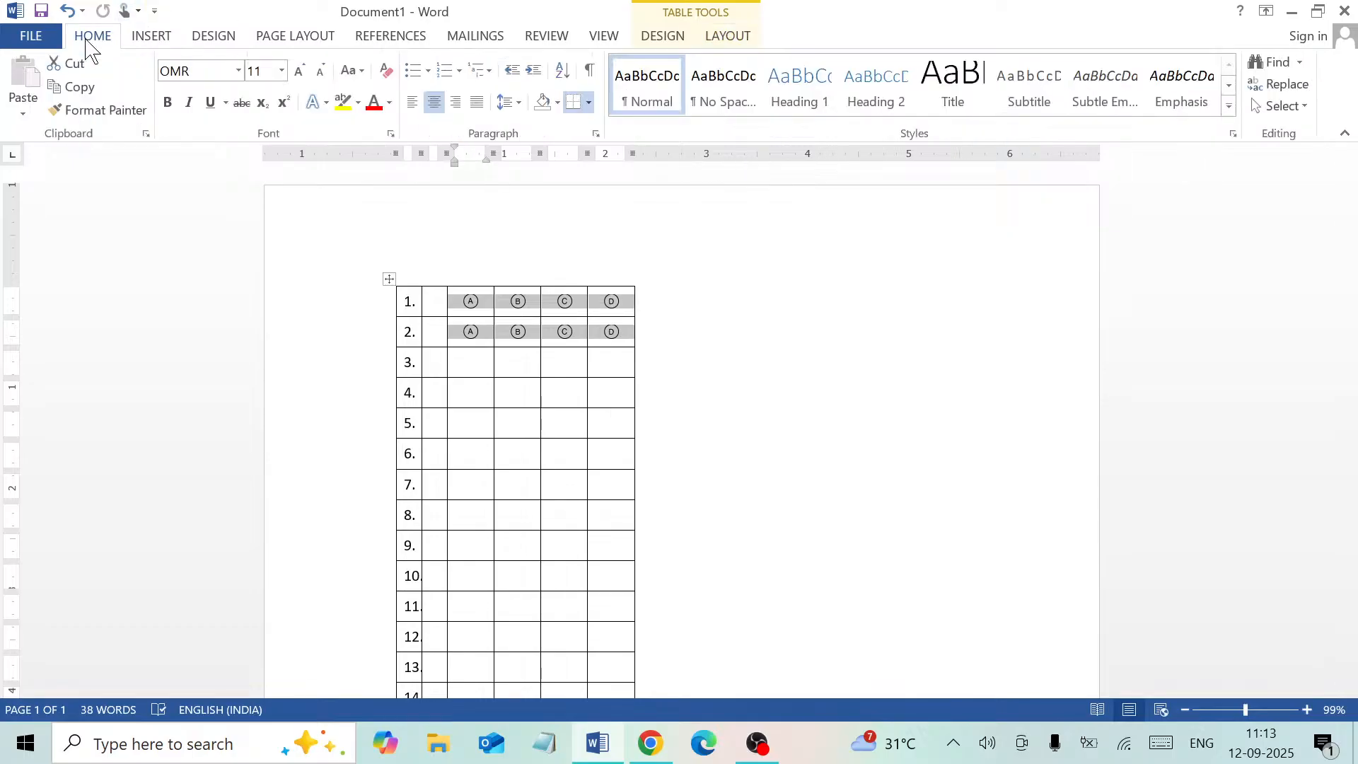
left_click(96, 92)
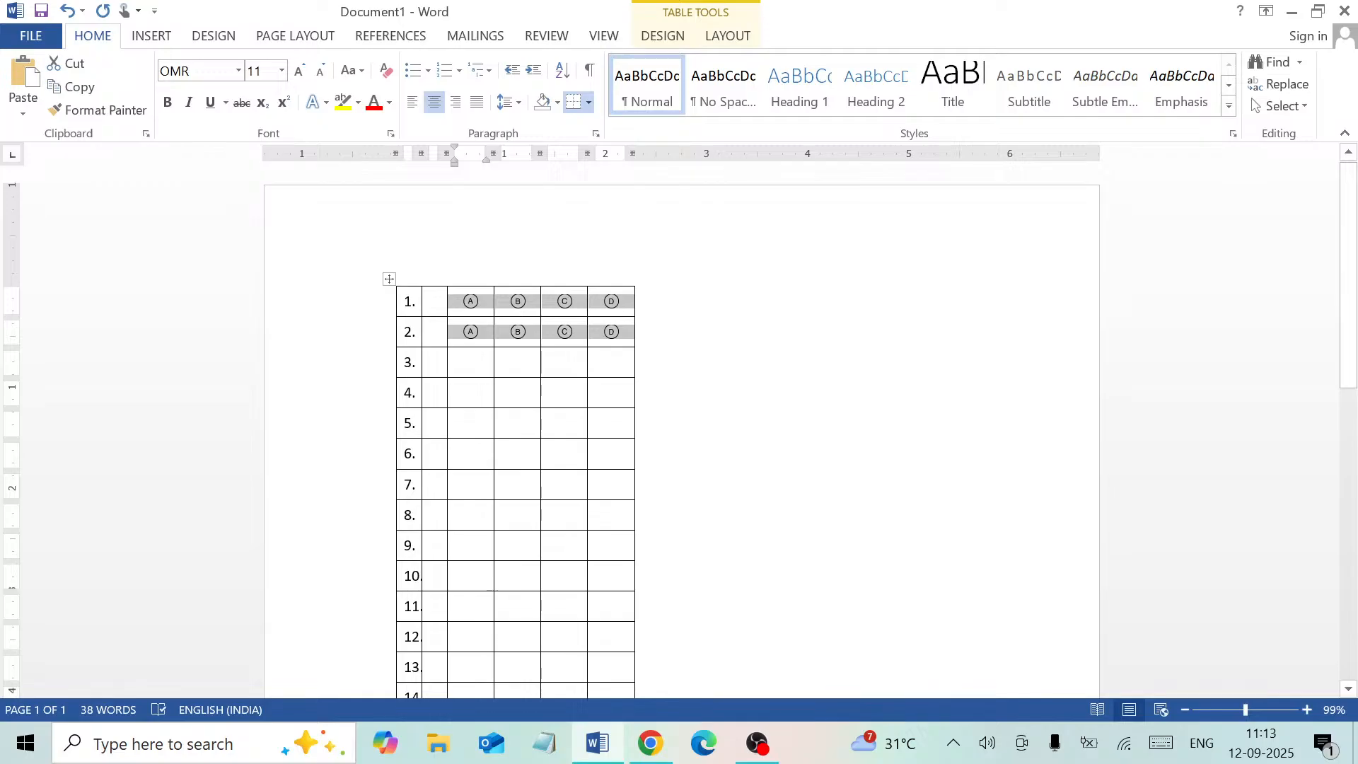
left_click(470, 362)
key("ctrl+v")
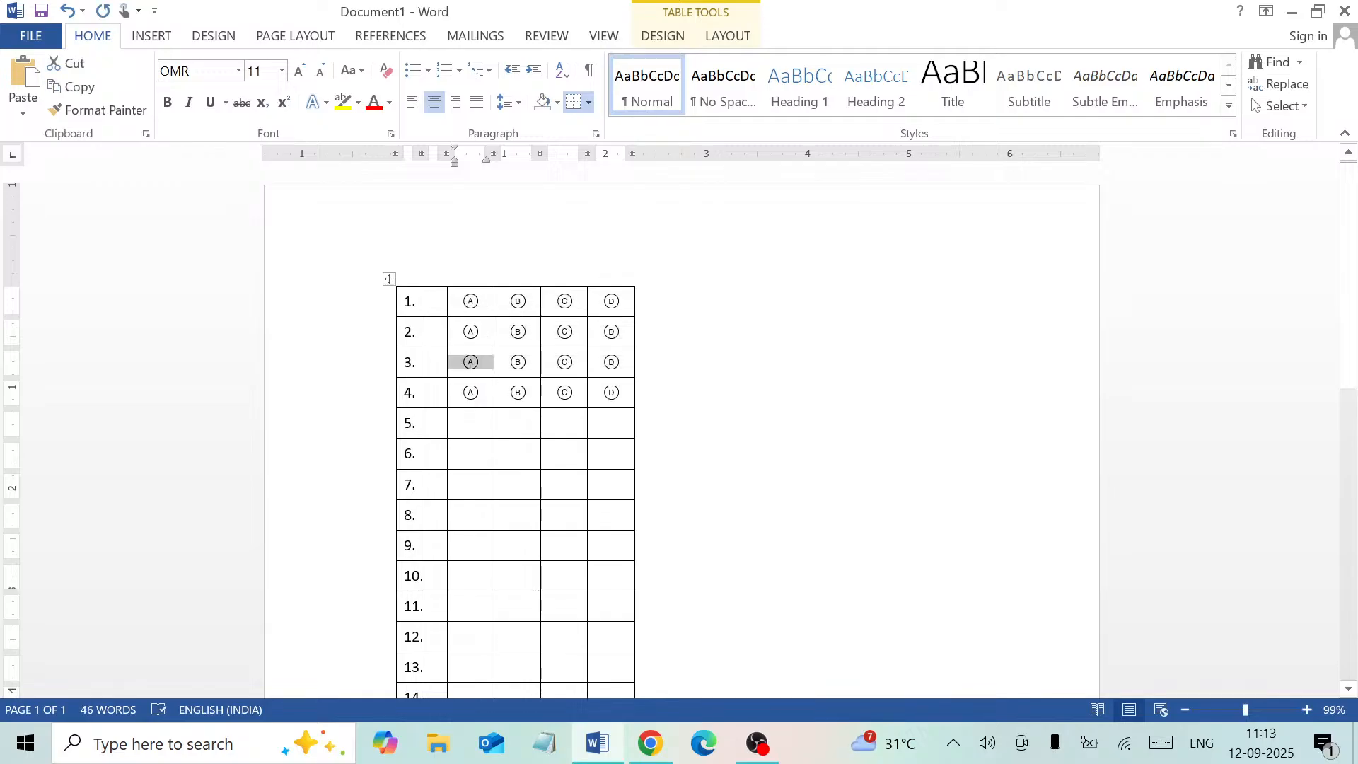
Paste the copied two-row A–D bubble block into the answer cells of rows 5 through 10.
left_click(470, 422)
key("ctrl+v")
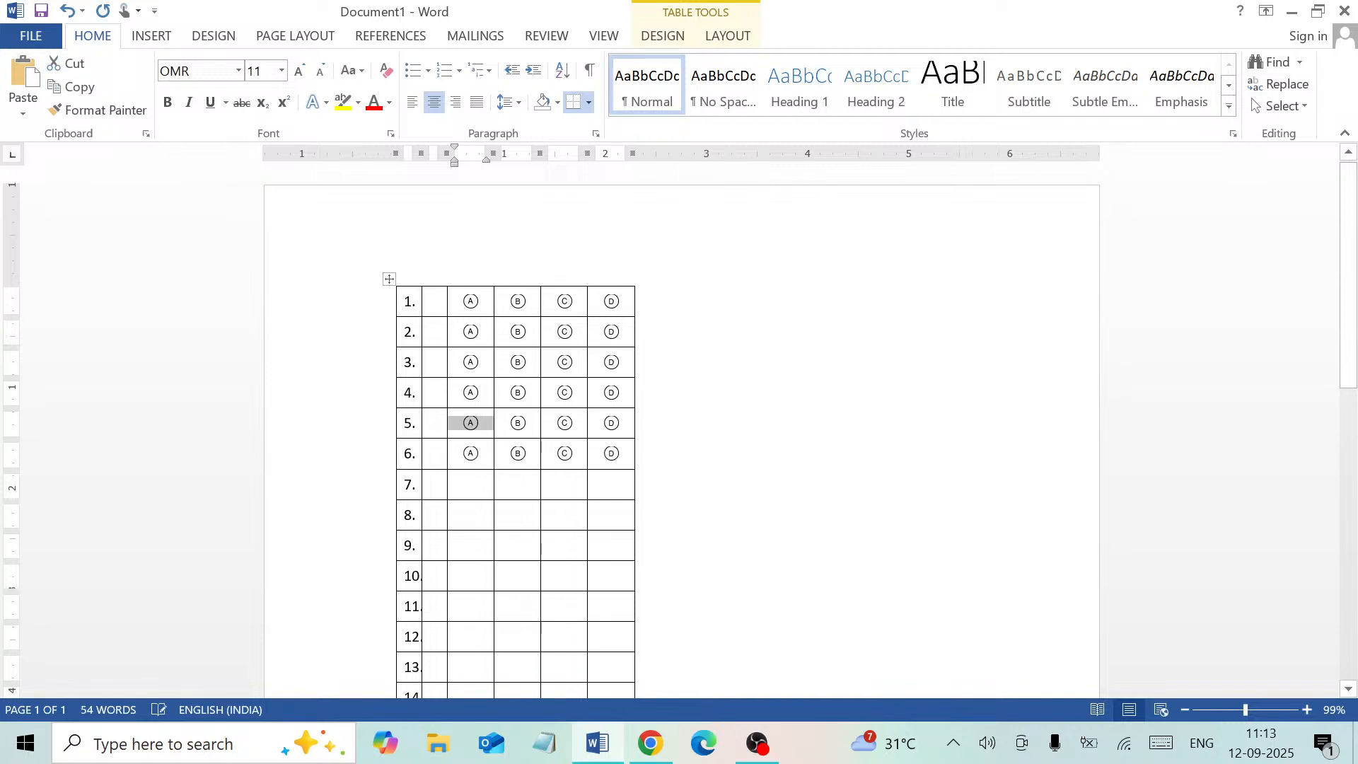
left_click(470, 483)
key("ctrl+v")
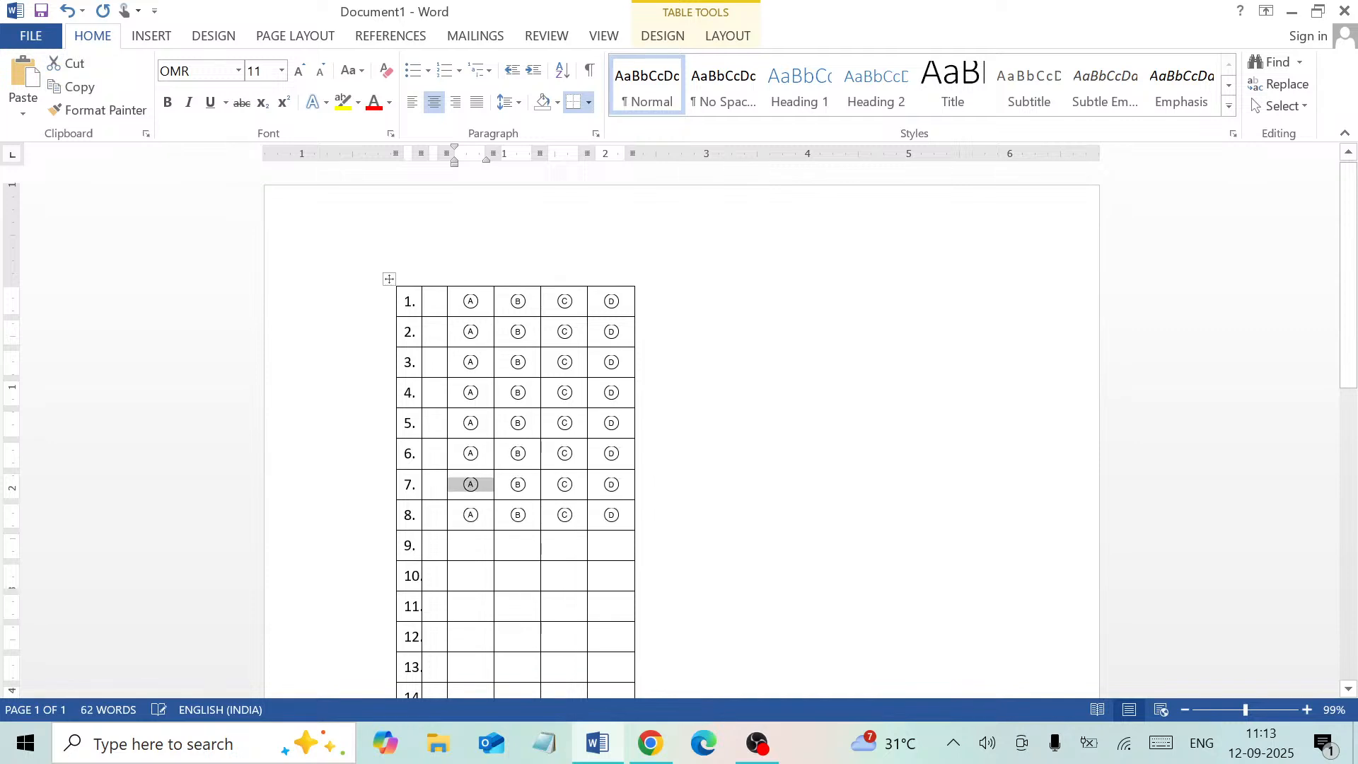
left_click(469, 546)
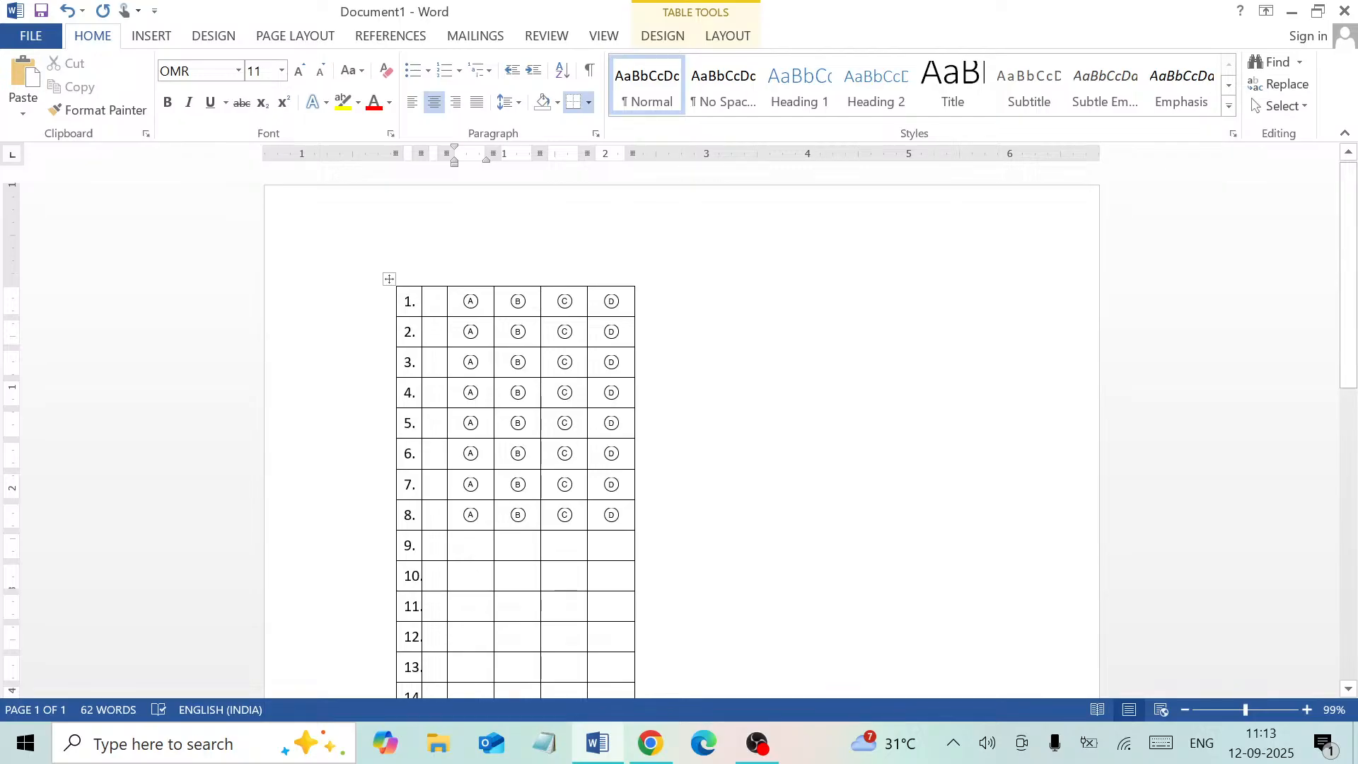
key("ctrl+v")
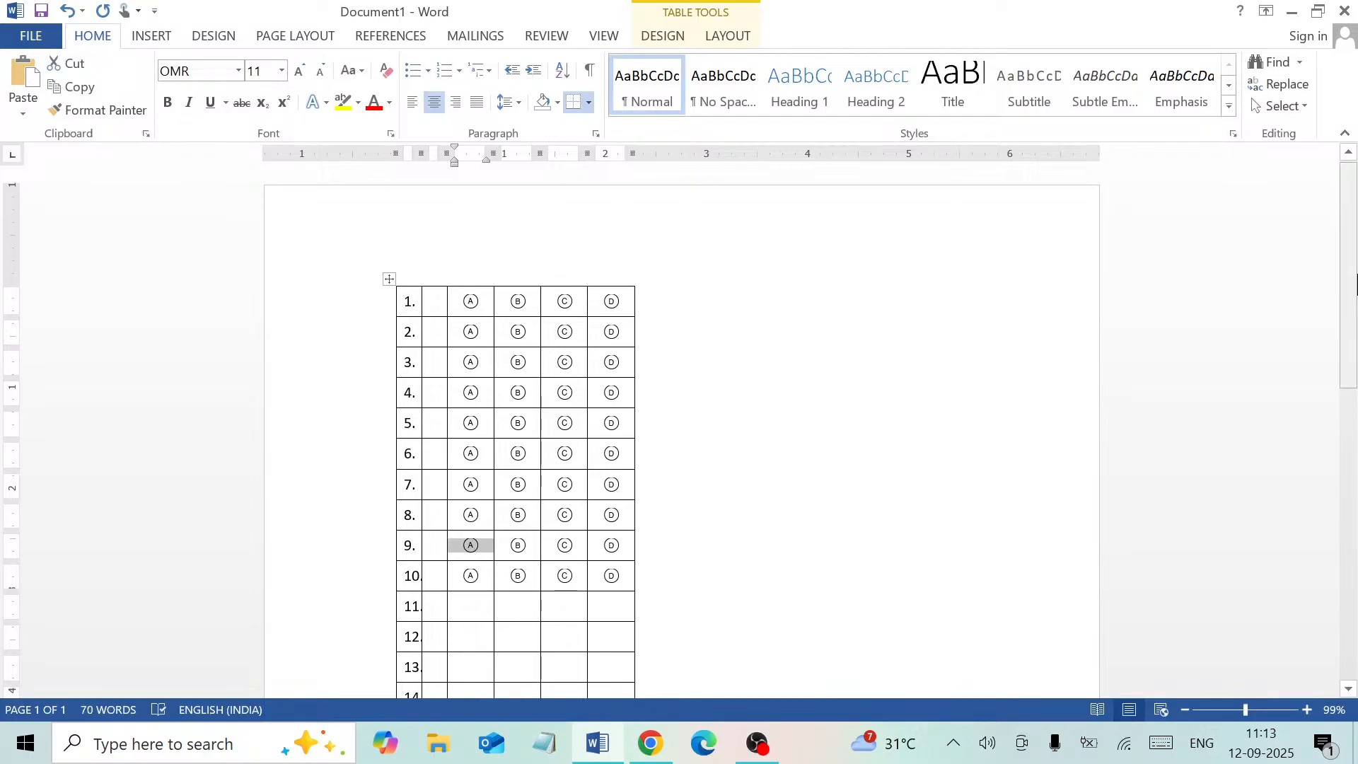
Fill the answer cells of rows 11 through 16 by pasting the same two-row bubble block three times.
left_click_drag(1353, 299, 1352, 461)
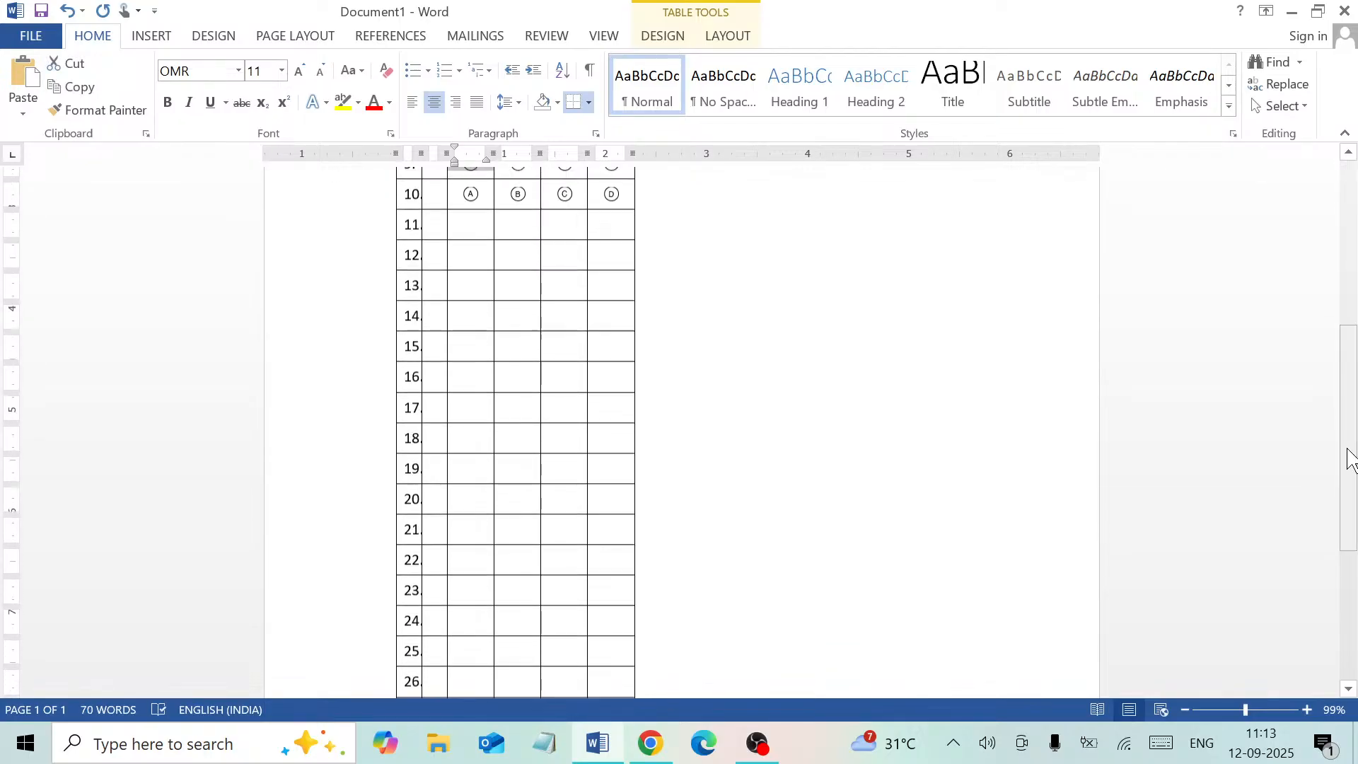
left_click(472, 224)
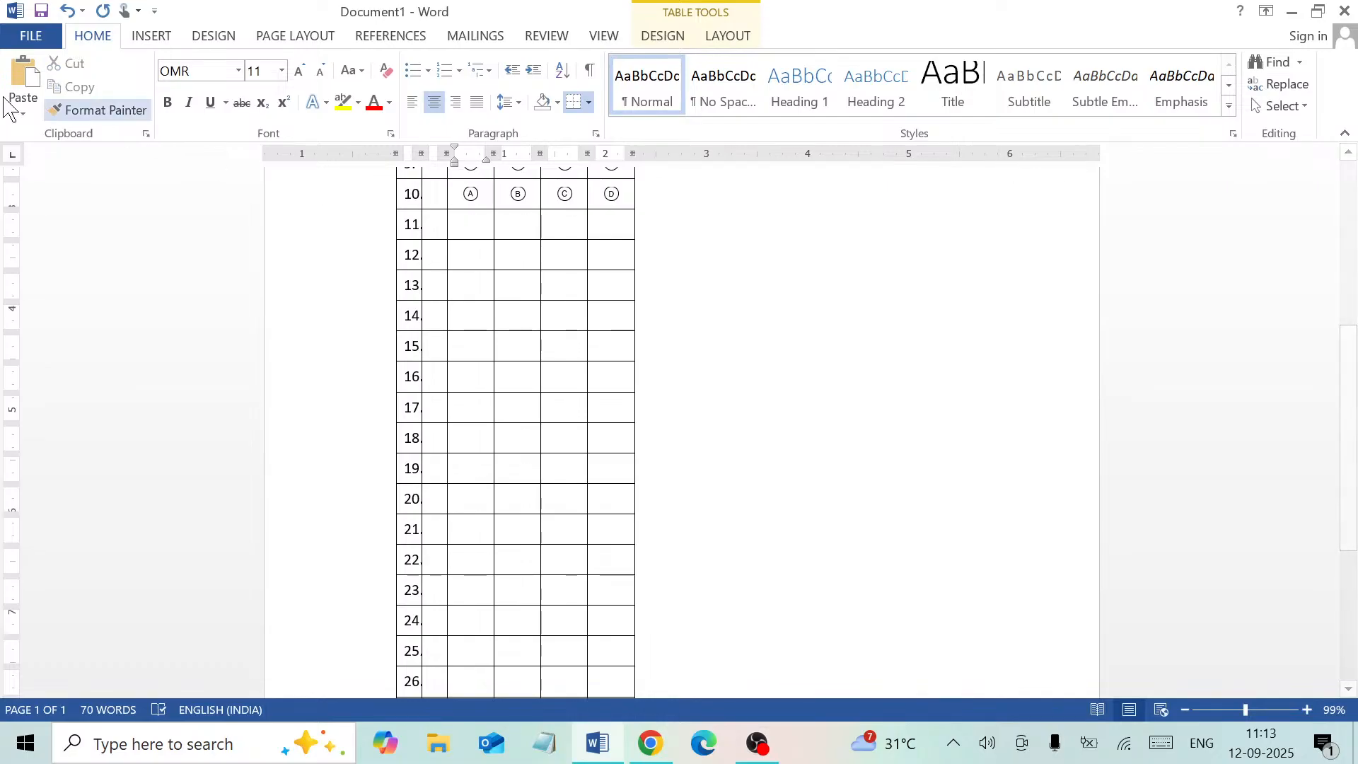
left_click(21, 73)
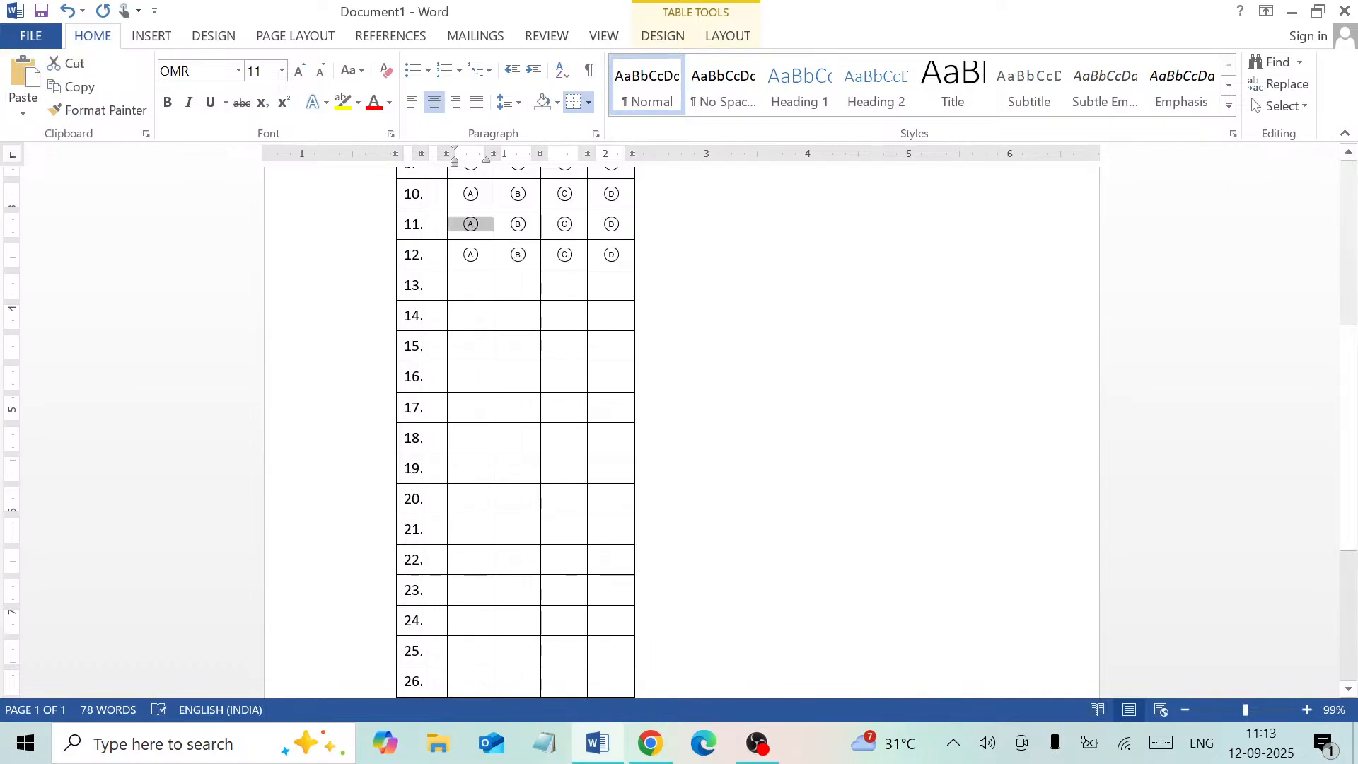
left_click(470, 284)
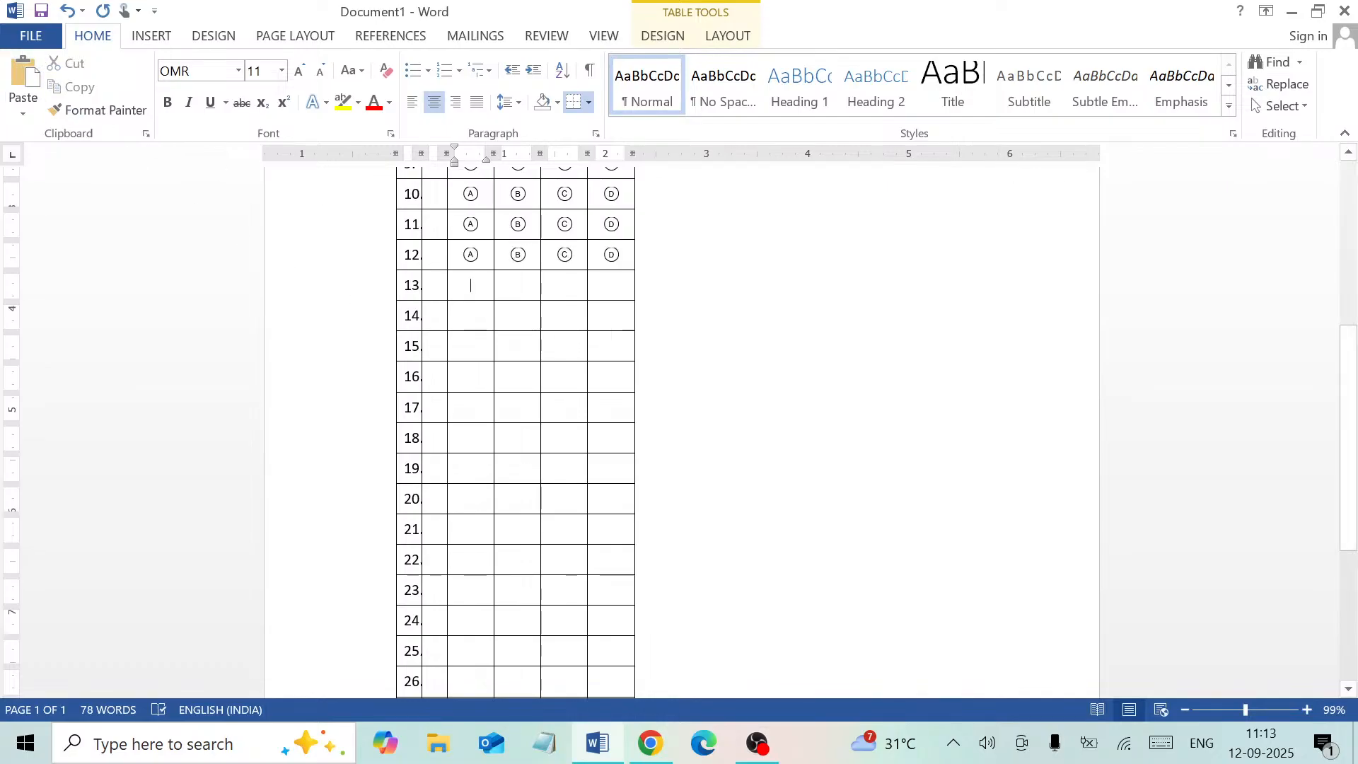
left_click(23, 74)
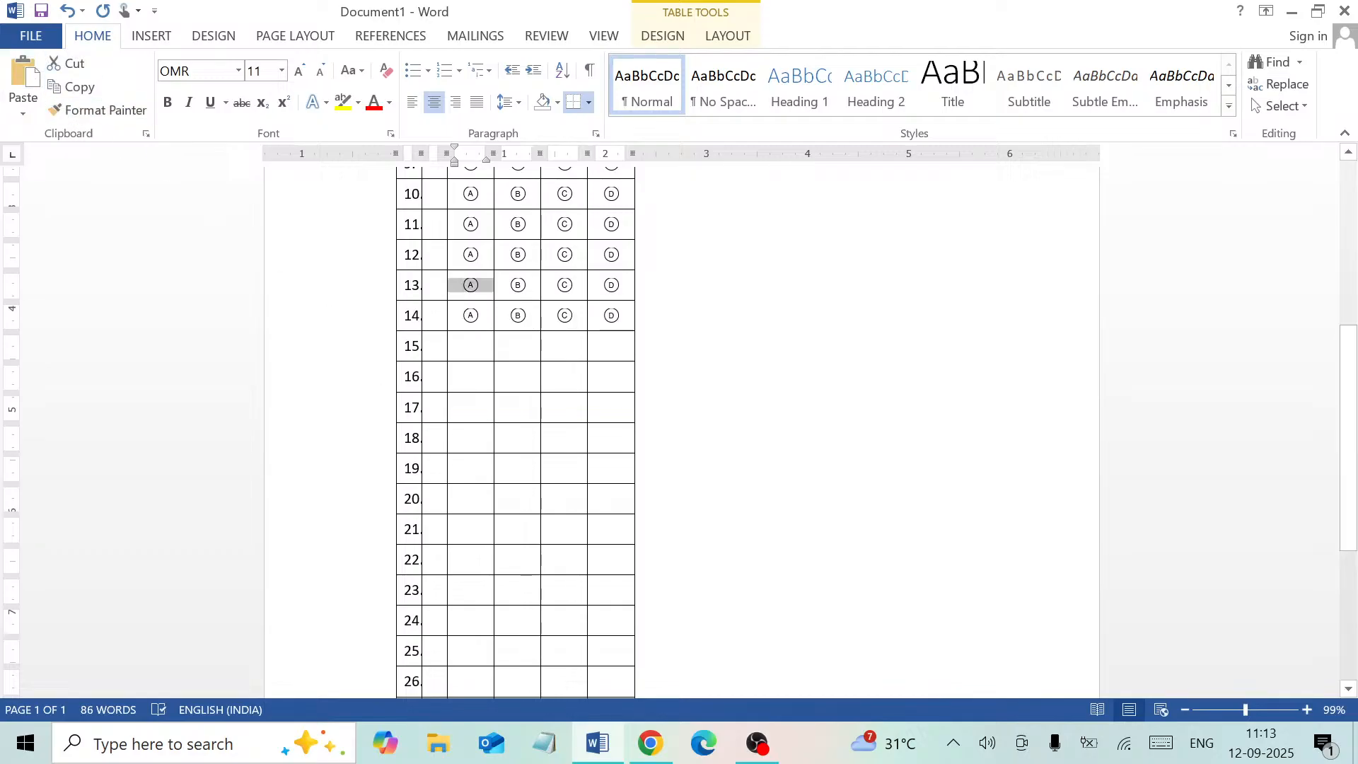
left_click(470, 346)
key("ctrl+v")
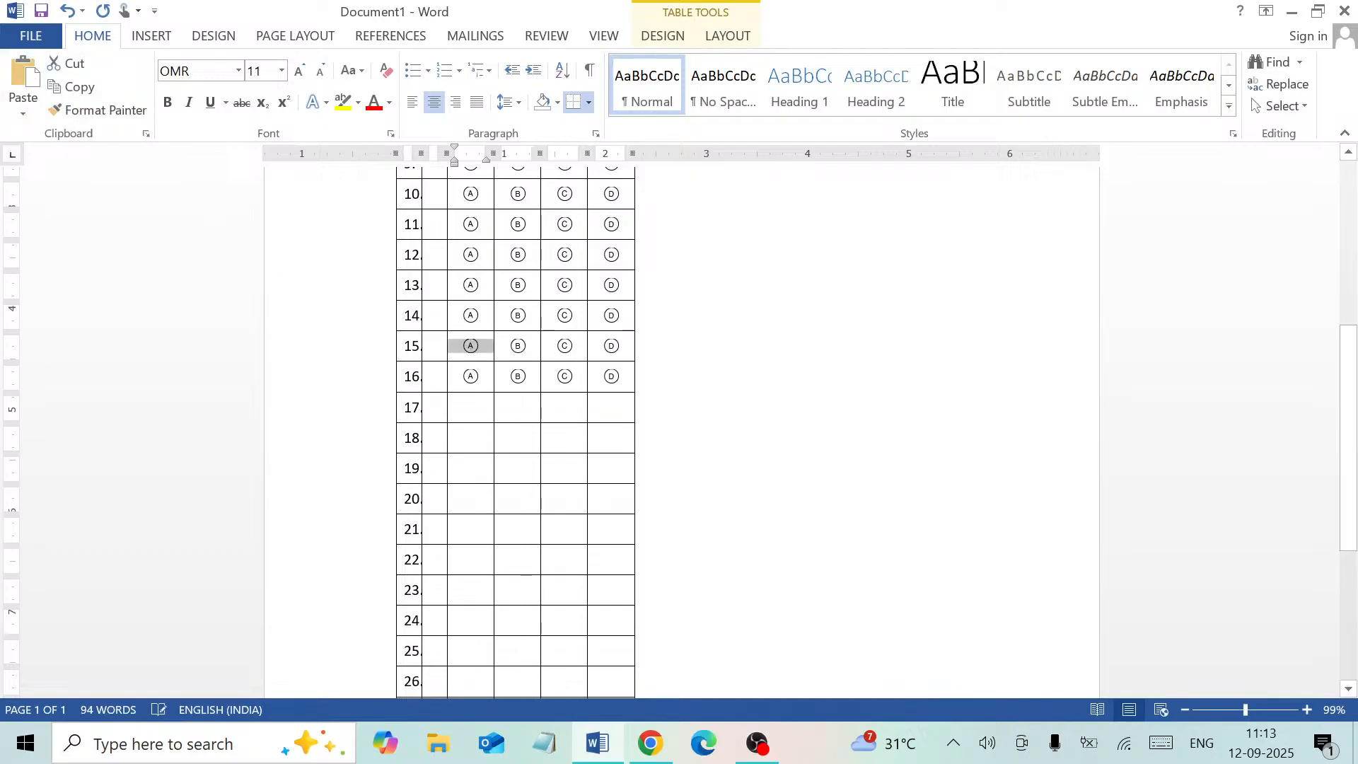
Copy the A–D bubbles of rows 12 to 16 and paste them into rows 17–21 and 22–26.
left_click(471, 408)
left_click_drag(464, 255, 616, 382)
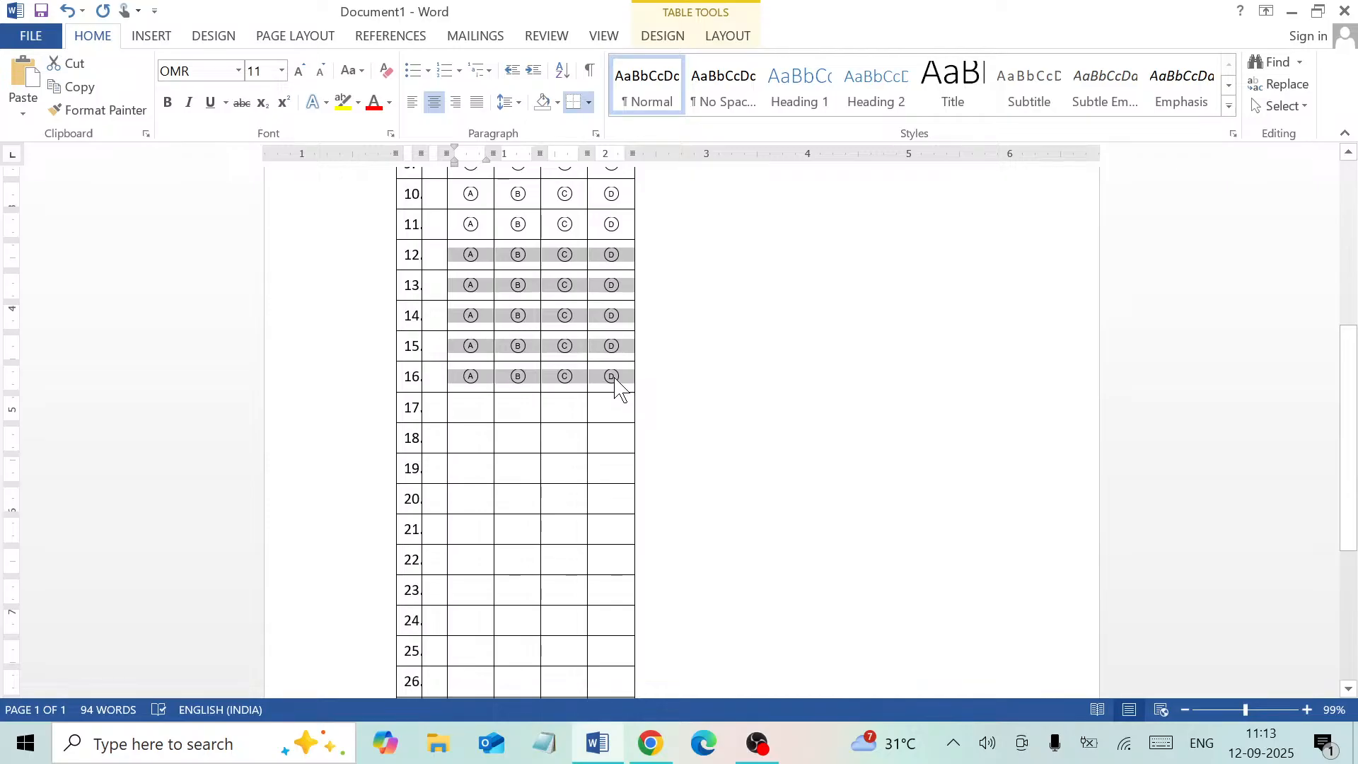
left_click(477, 414)
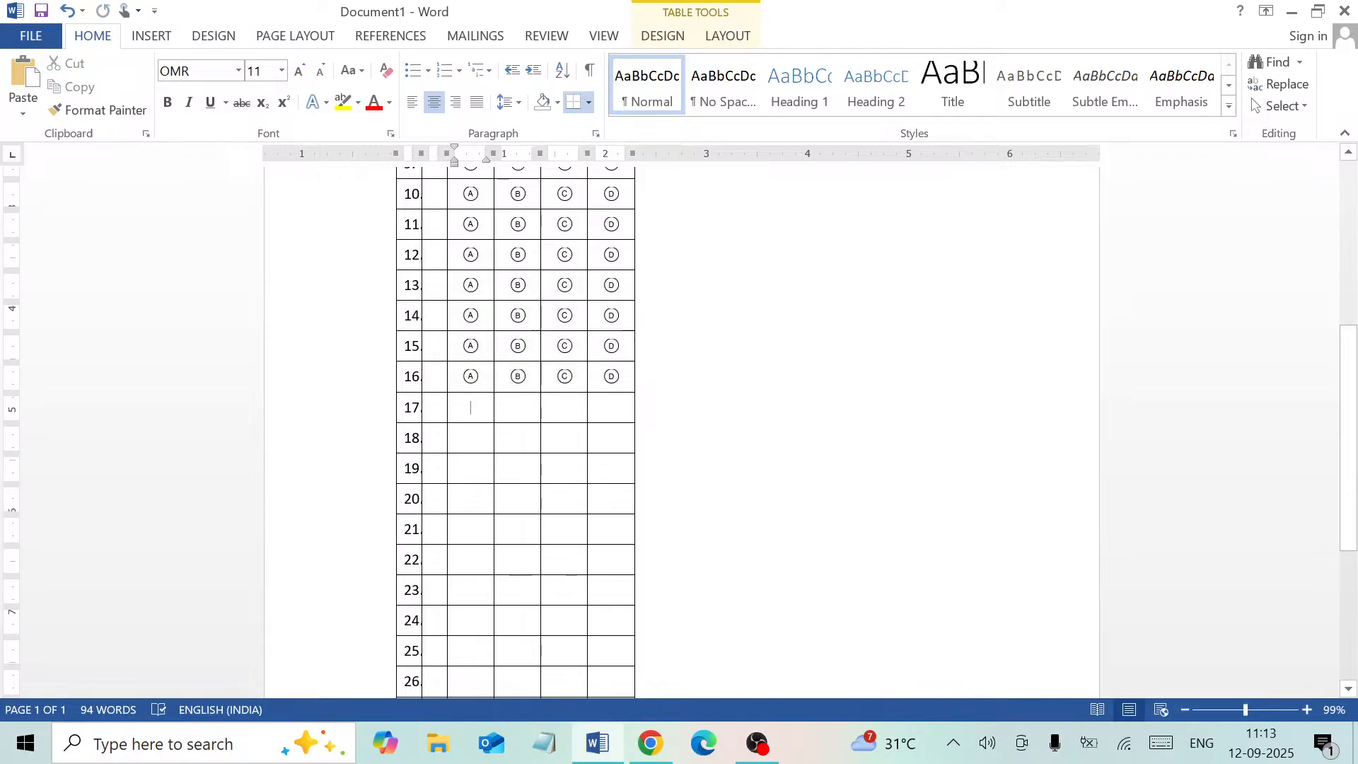
key("ctrl+v")
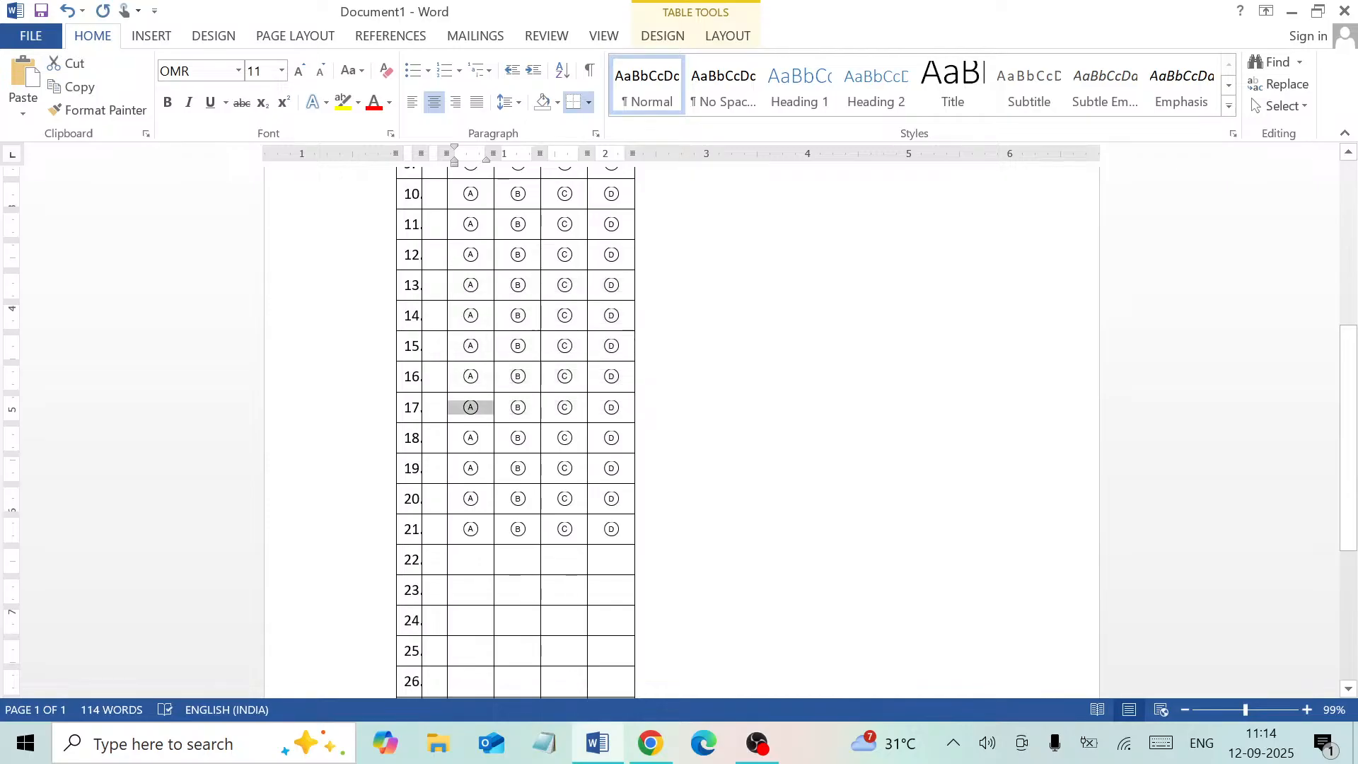
left_click(470, 560)
key("ctrl+v")
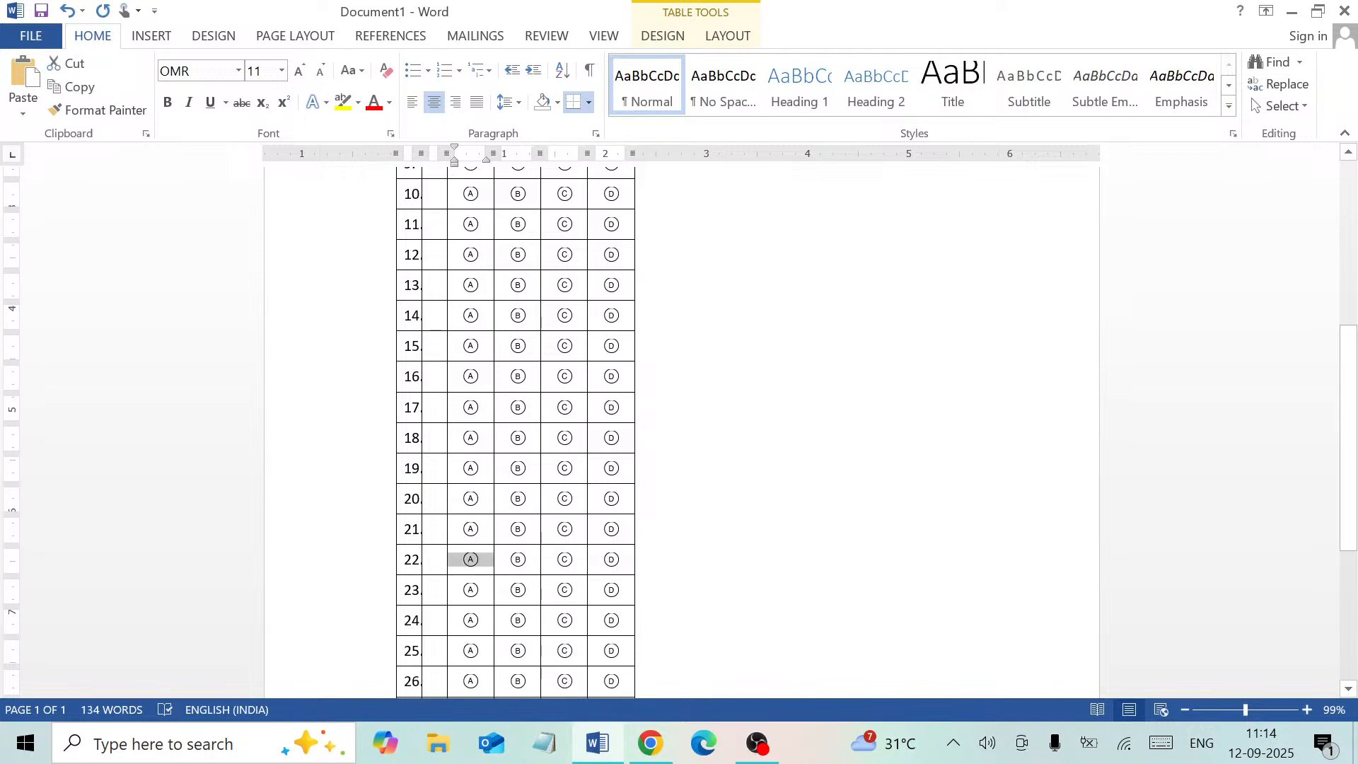
Copy the A–D bubbles of rows 24 to 26 and paste them into the answer cells of rows 27 to 29.
scroll(1325, 566, "down", 5)
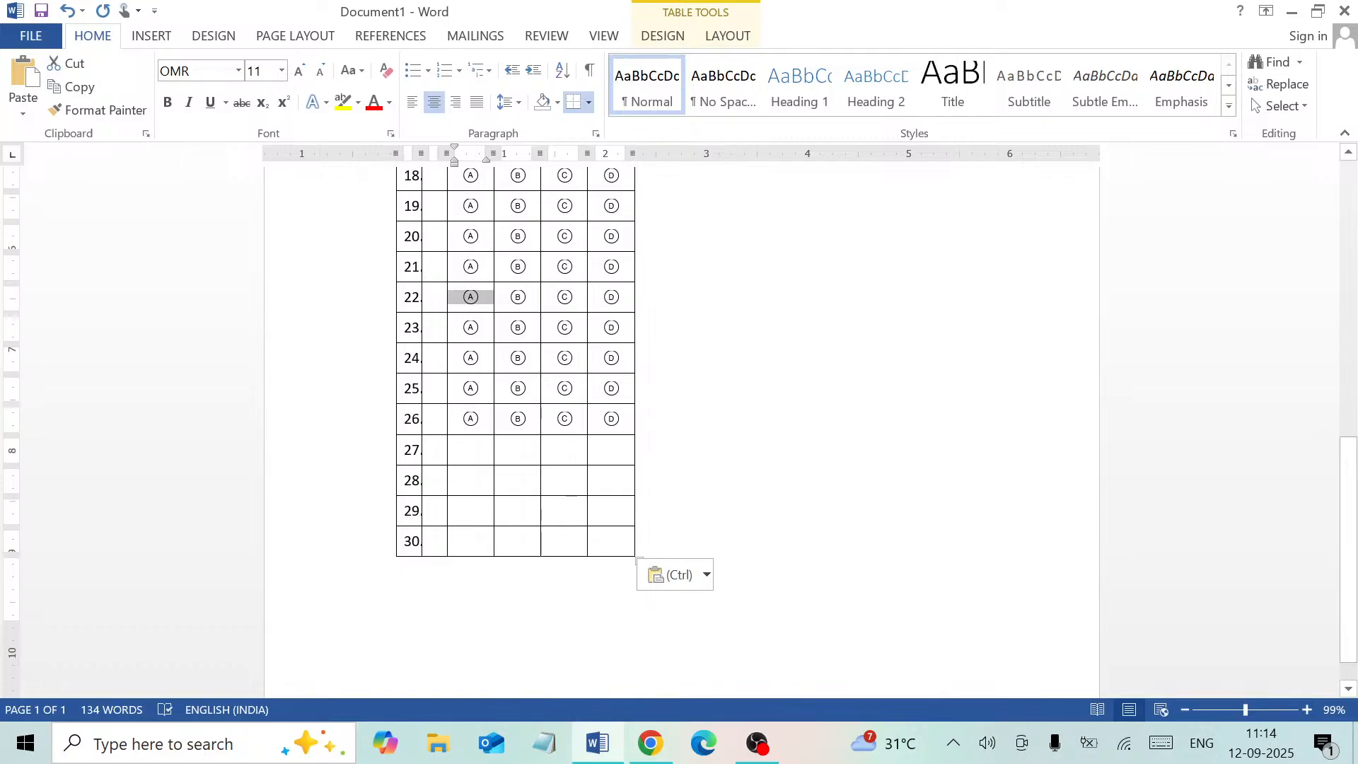
left_click_drag(457, 354, 677, 427)
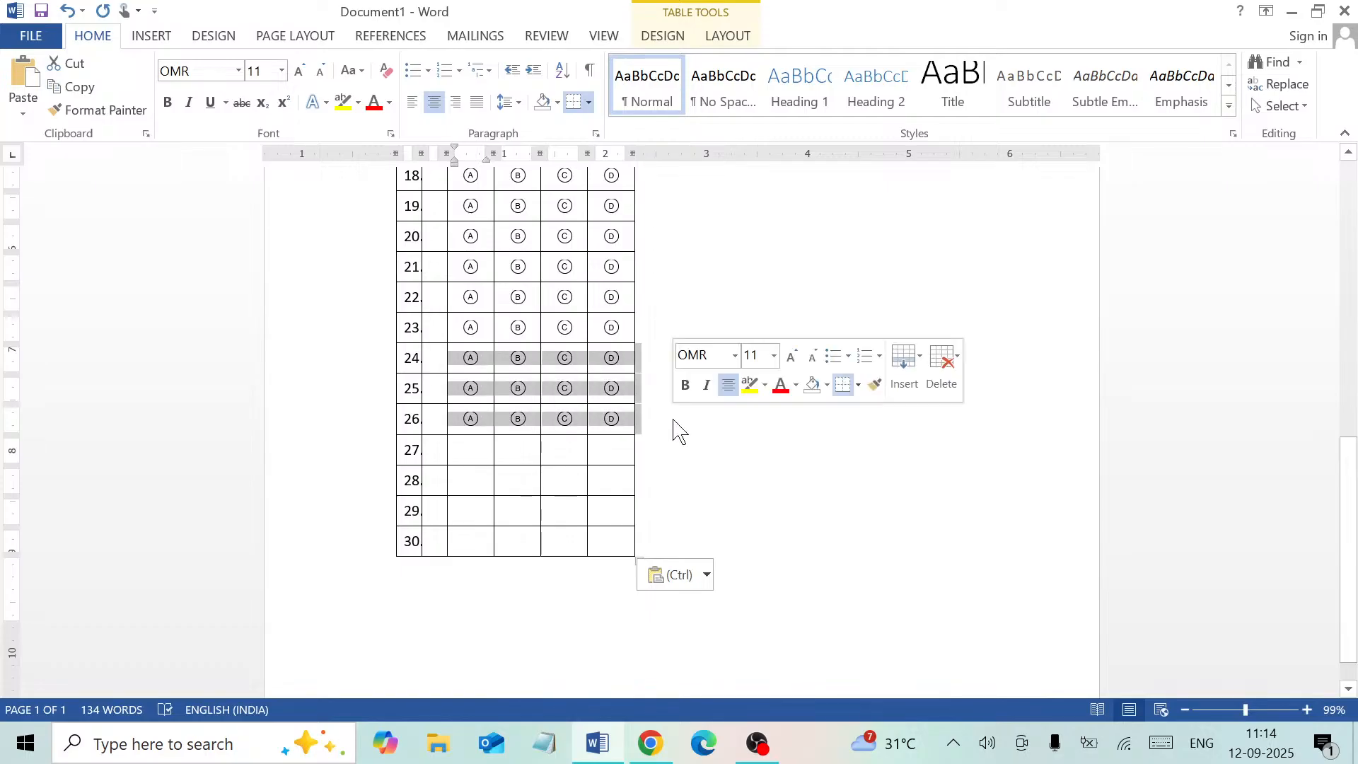
key("ctrl+c")
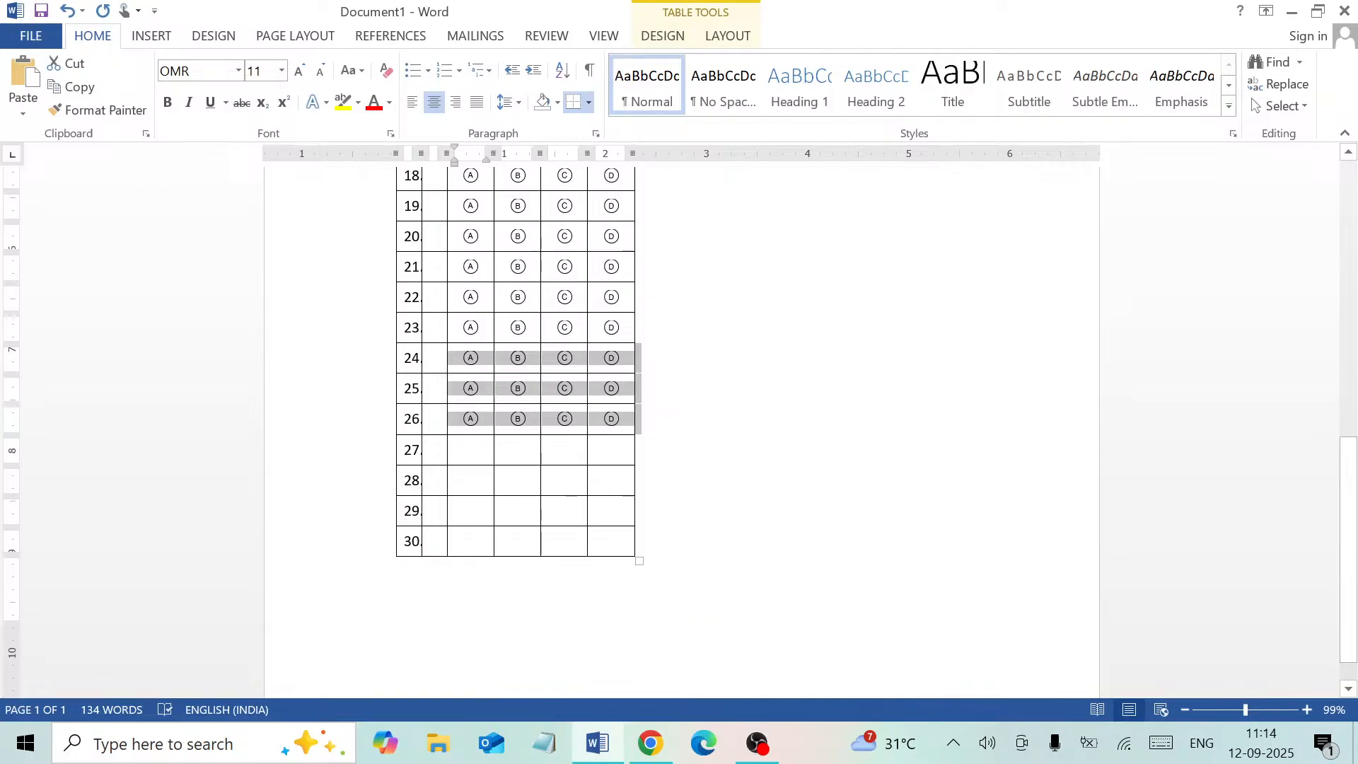
left_click(471, 450)
key("ctrl+v")
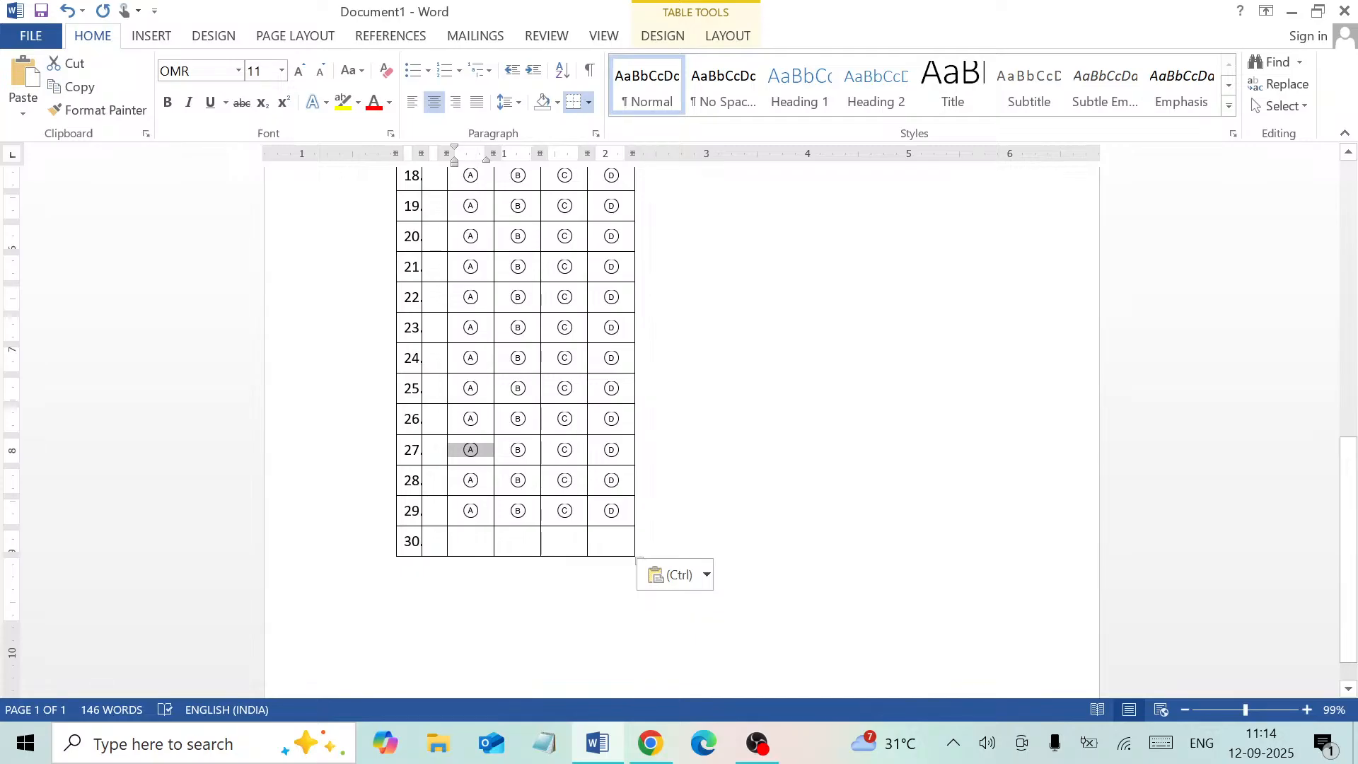
Enter A, B, C and D in the four answer cells of row 30.
left_click(466, 543)
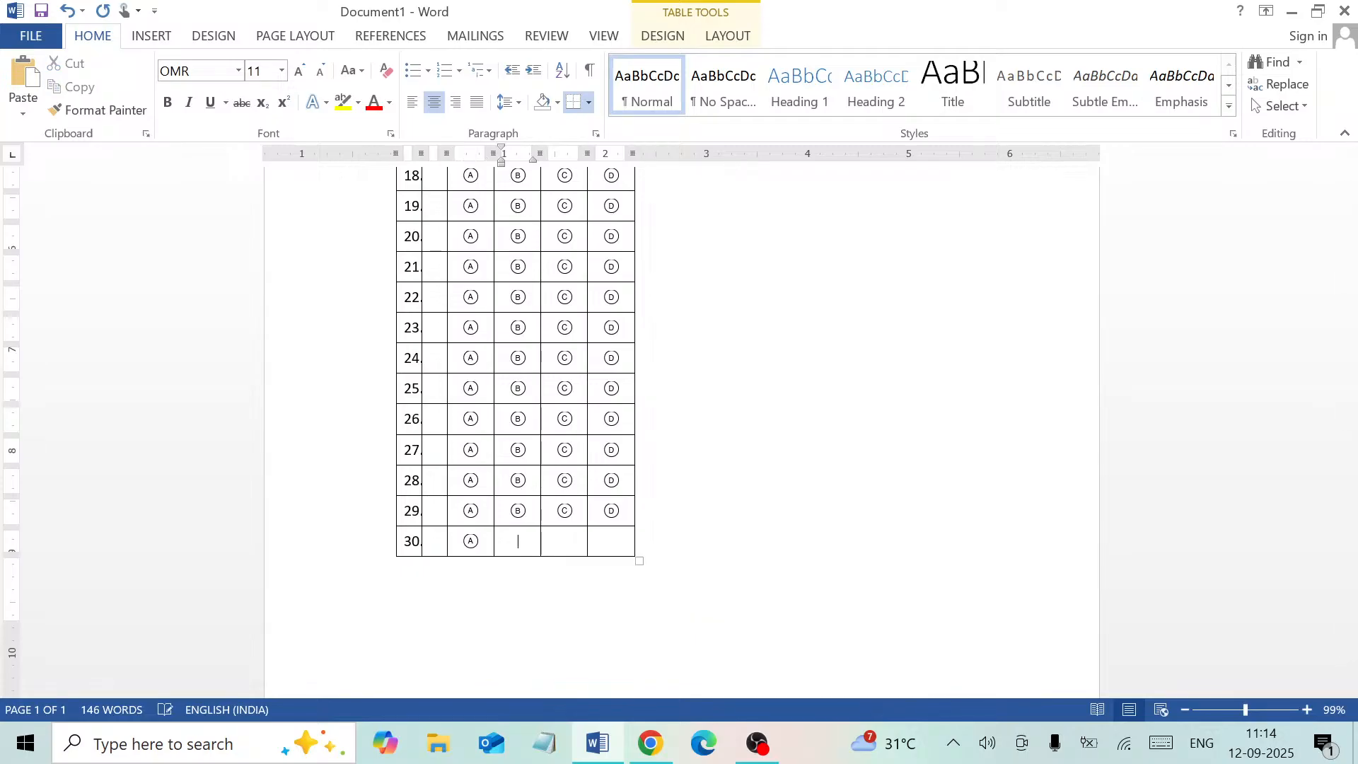
type("a")
key("Tab")
type("b")
key("Tab")
type("c")
key("Tab")
type("d")
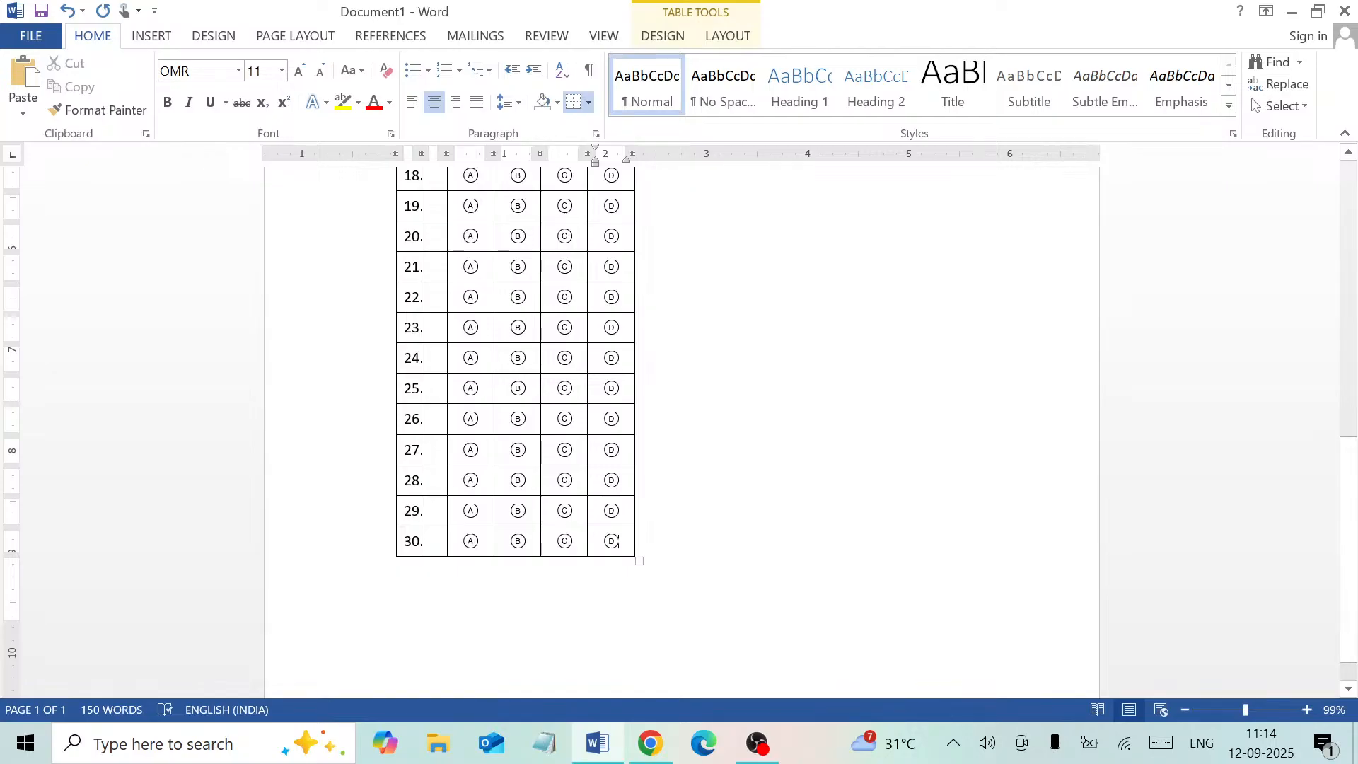
scroll(1335, 484, "up", 1)
scroll(1291, 375, "up", 7)
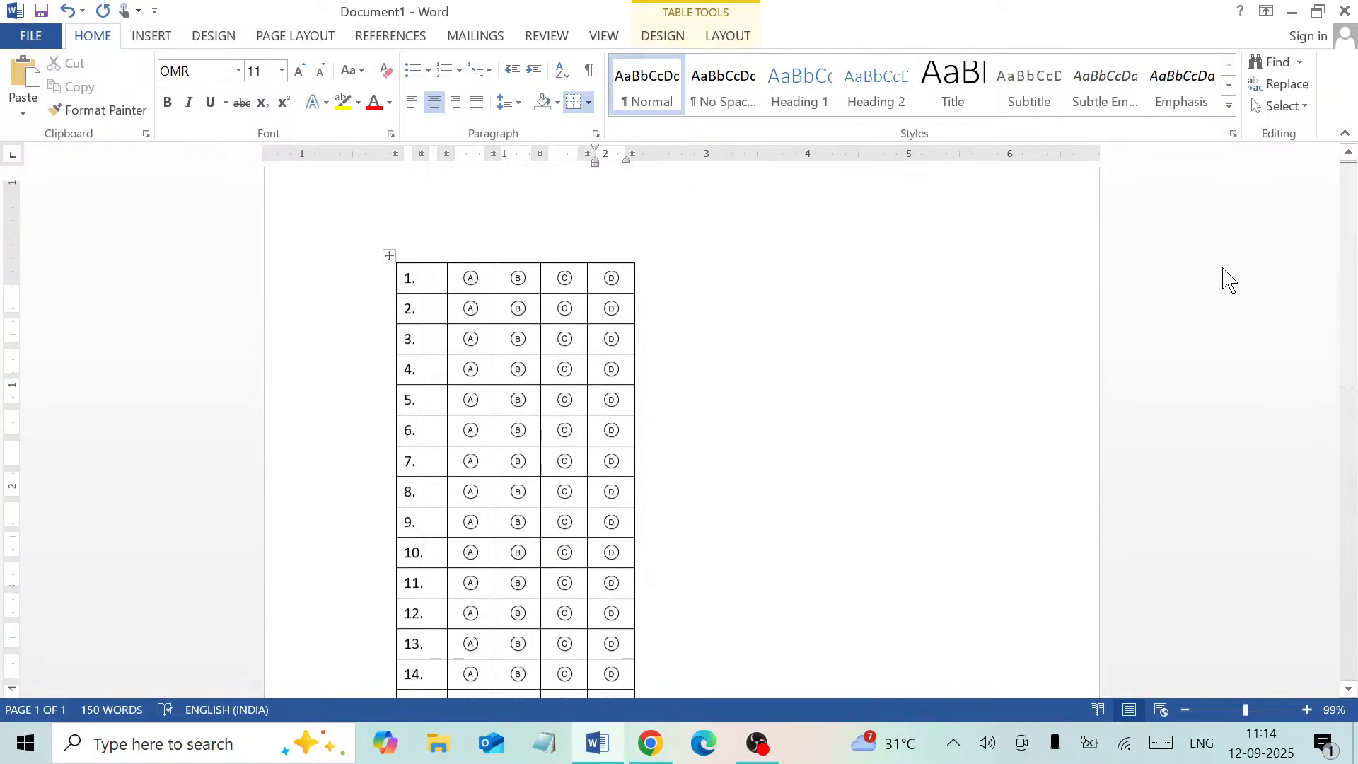
scroll(1222, 279, "down", 1)
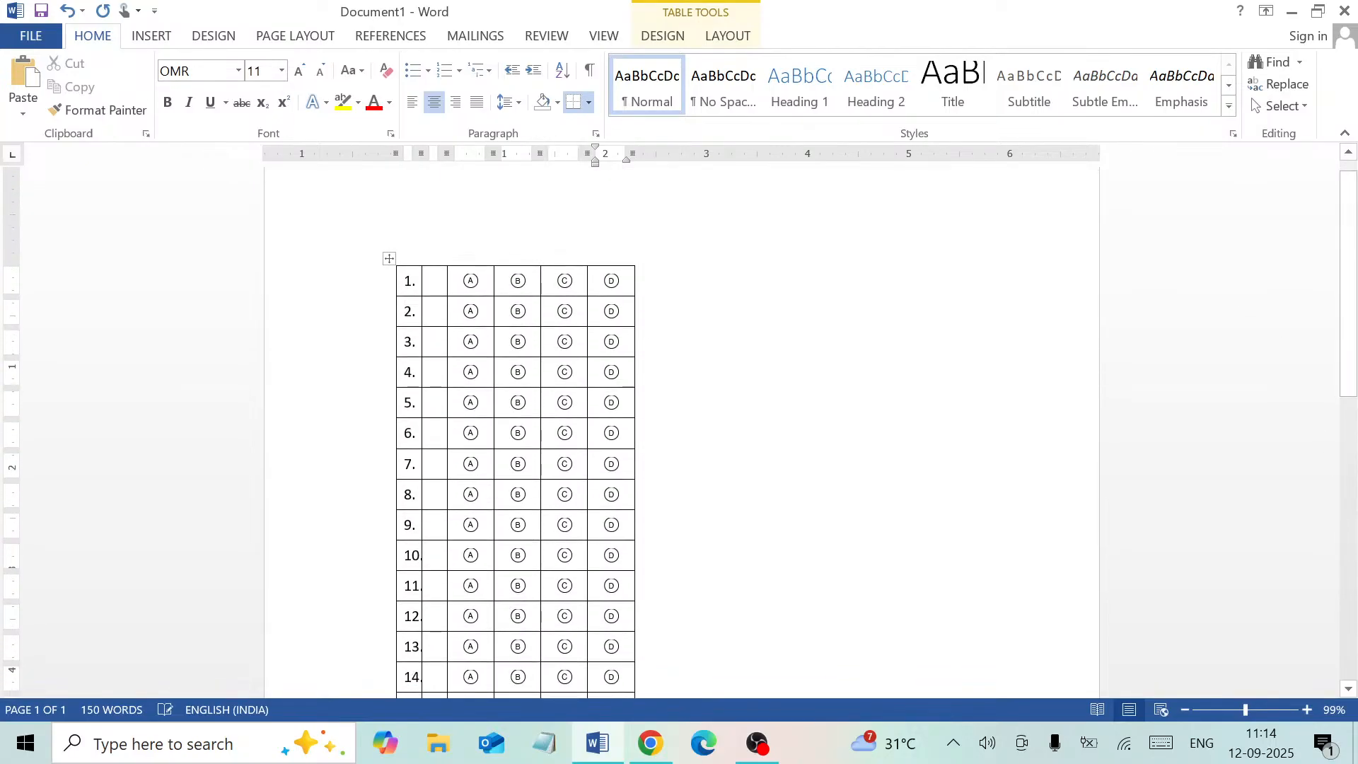
double_click(347, 157)
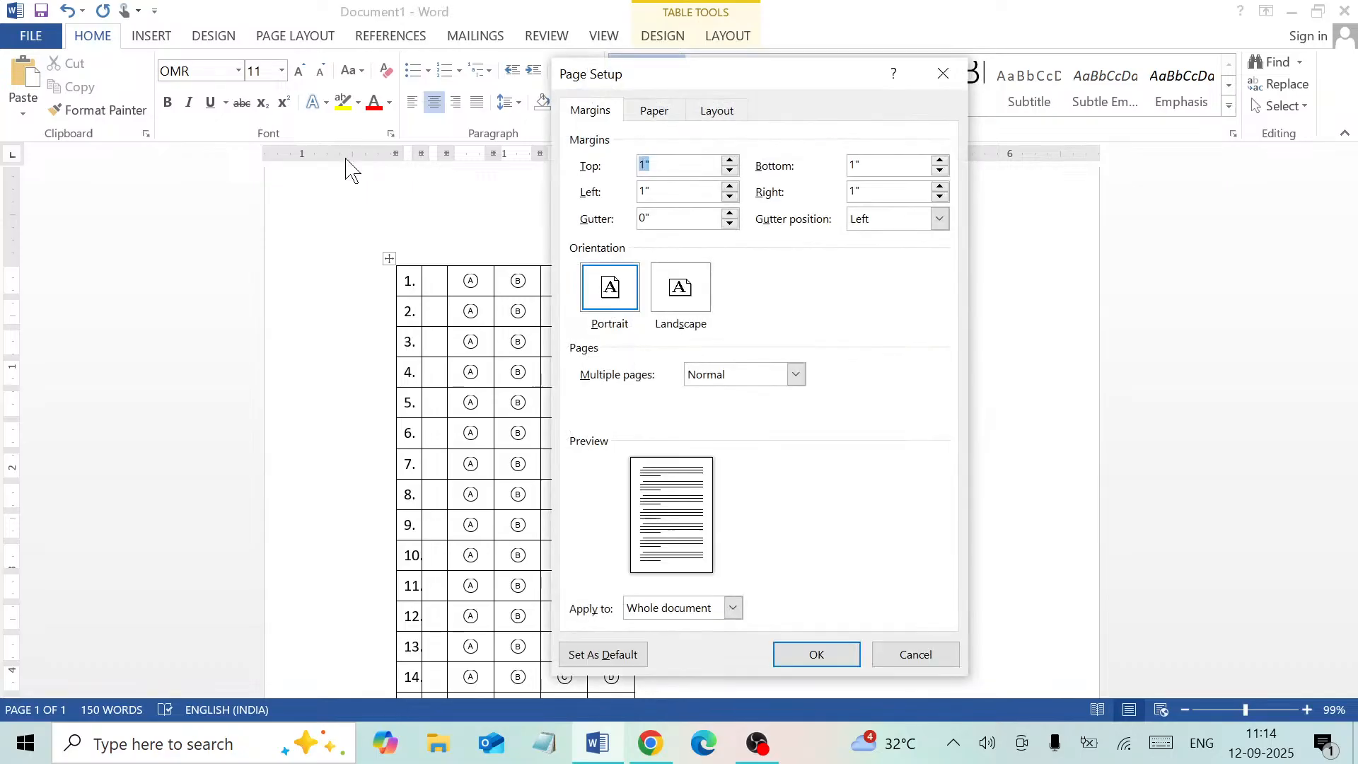
left_click(942, 76)
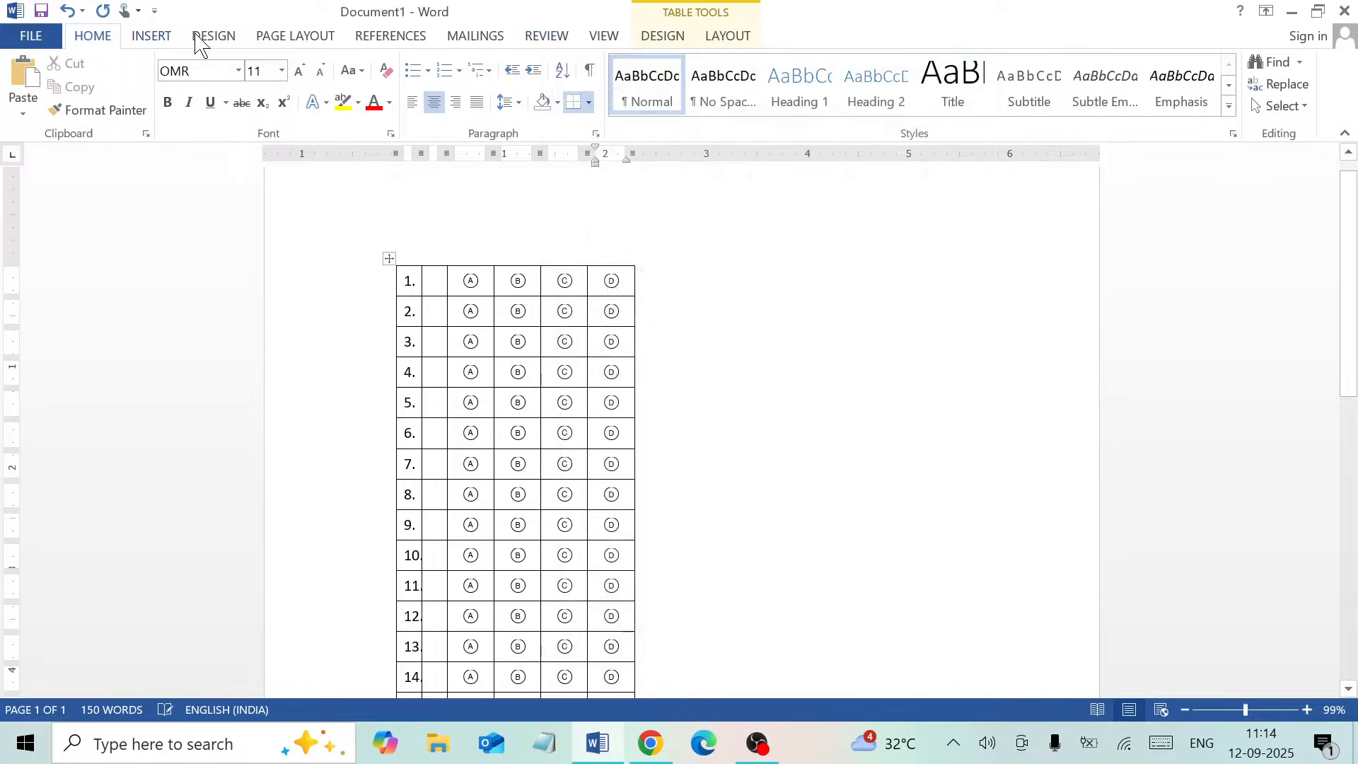
Set custom page margins of 0.6" for the top and 0.5" for the bottom.
left_click(280, 39)
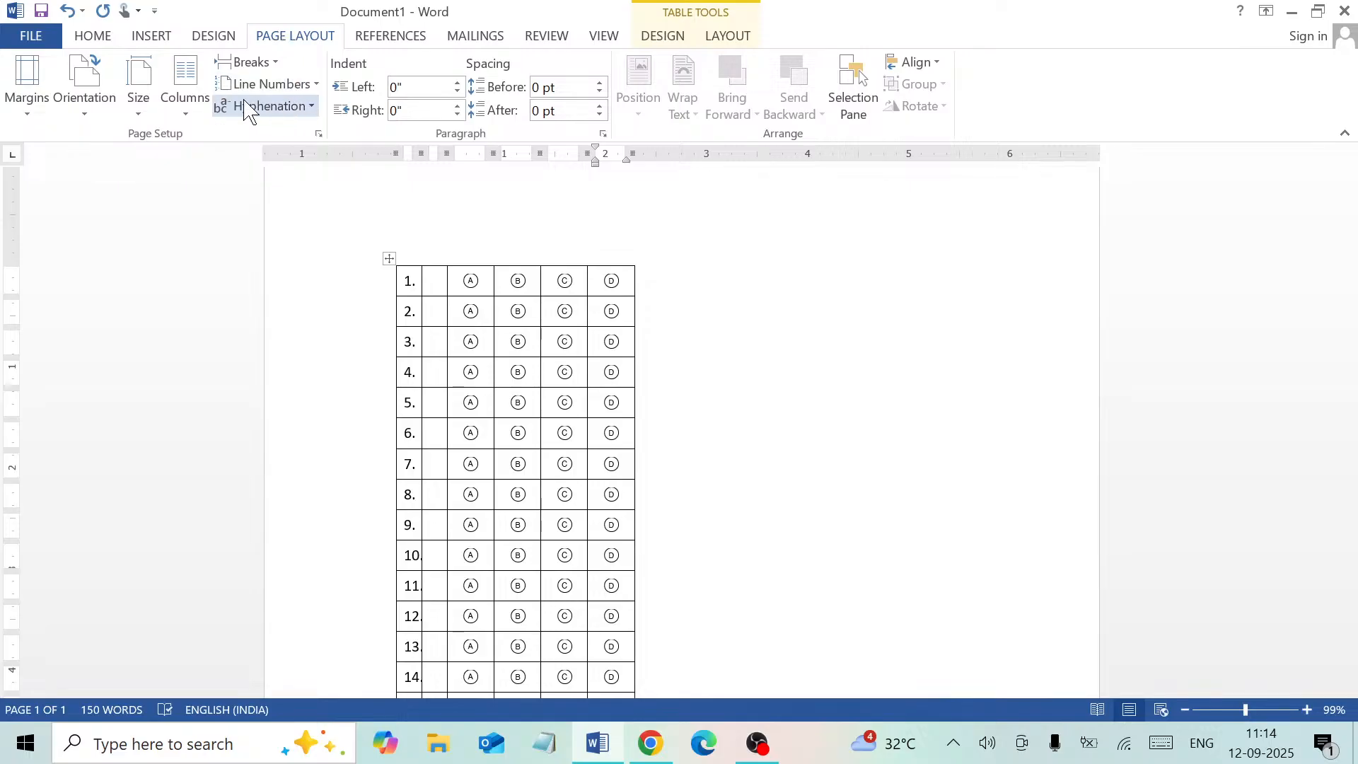
left_click(29, 114)
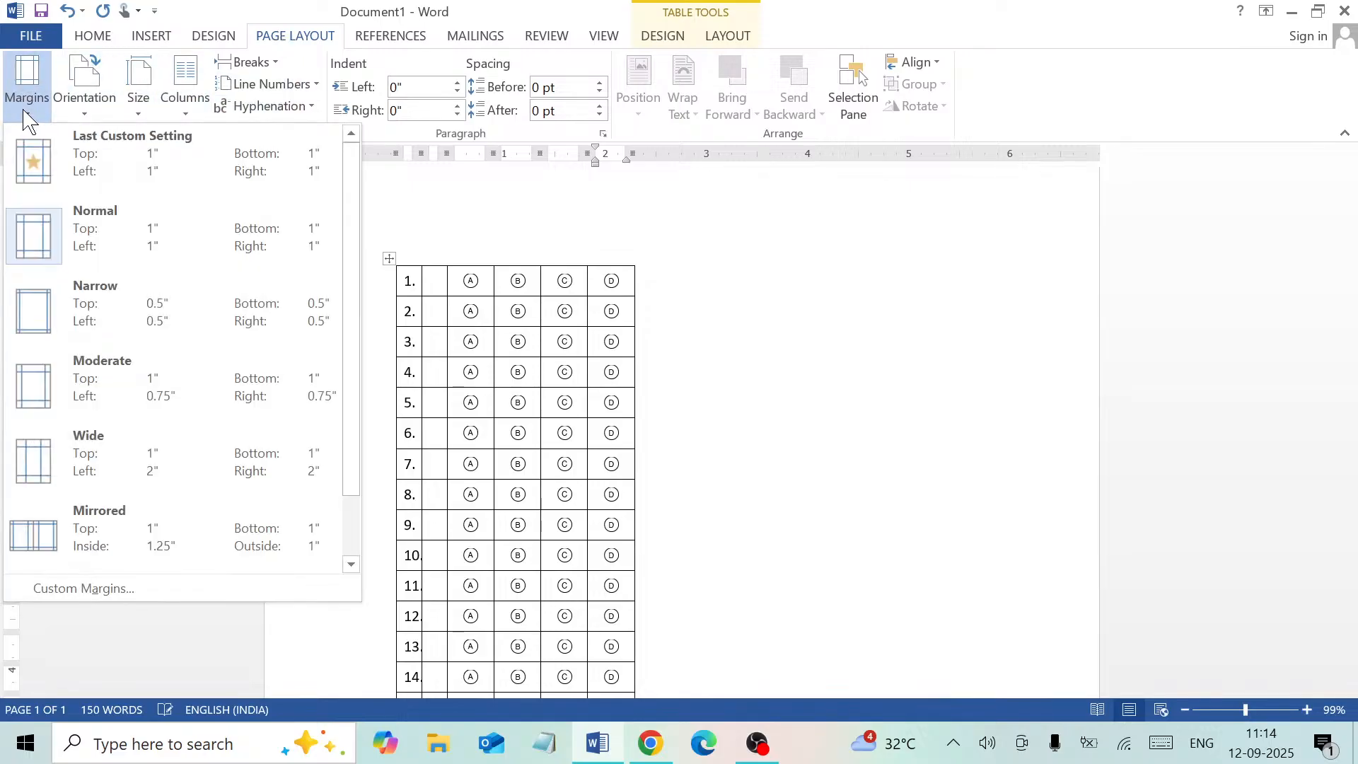
left_click(154, 588)
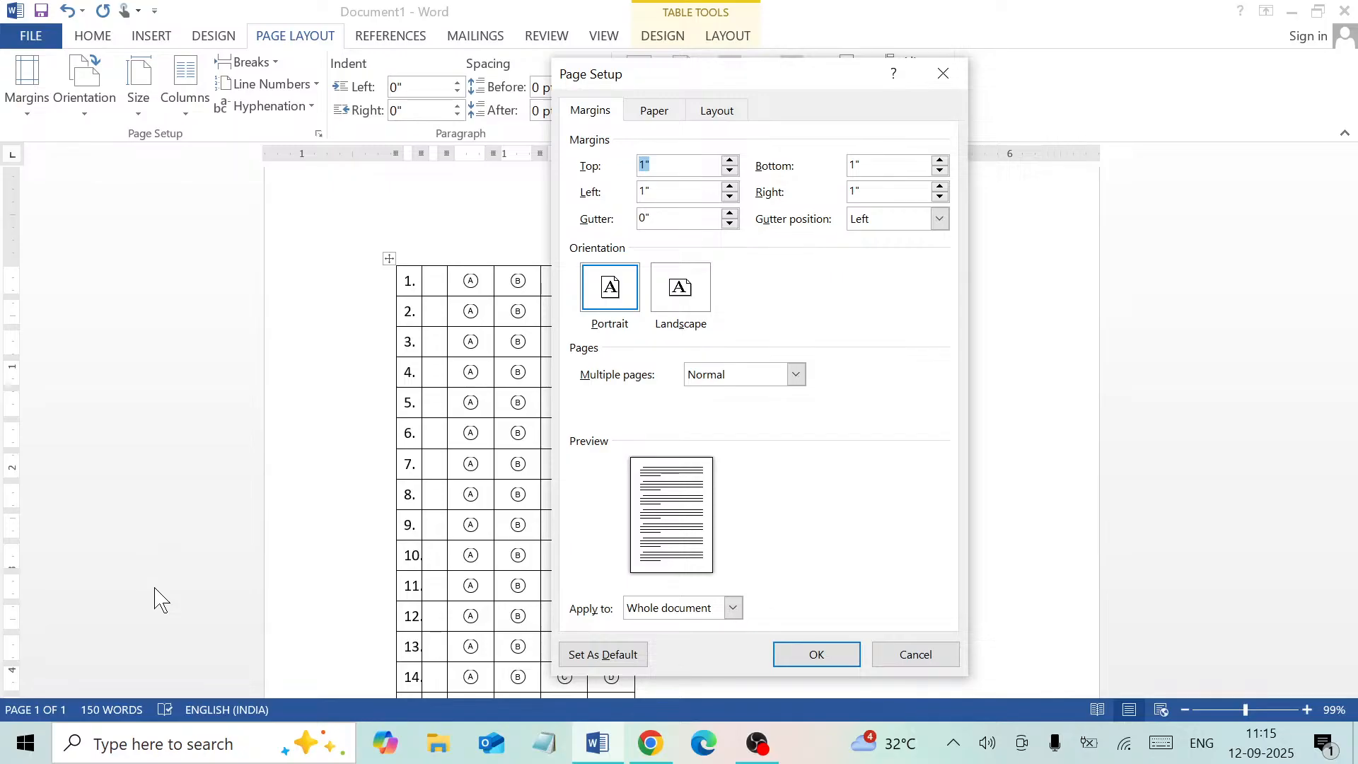
left_click(730, 172)
left_click(730, 171)
left_click(731, 171)
left_click(731, 171)
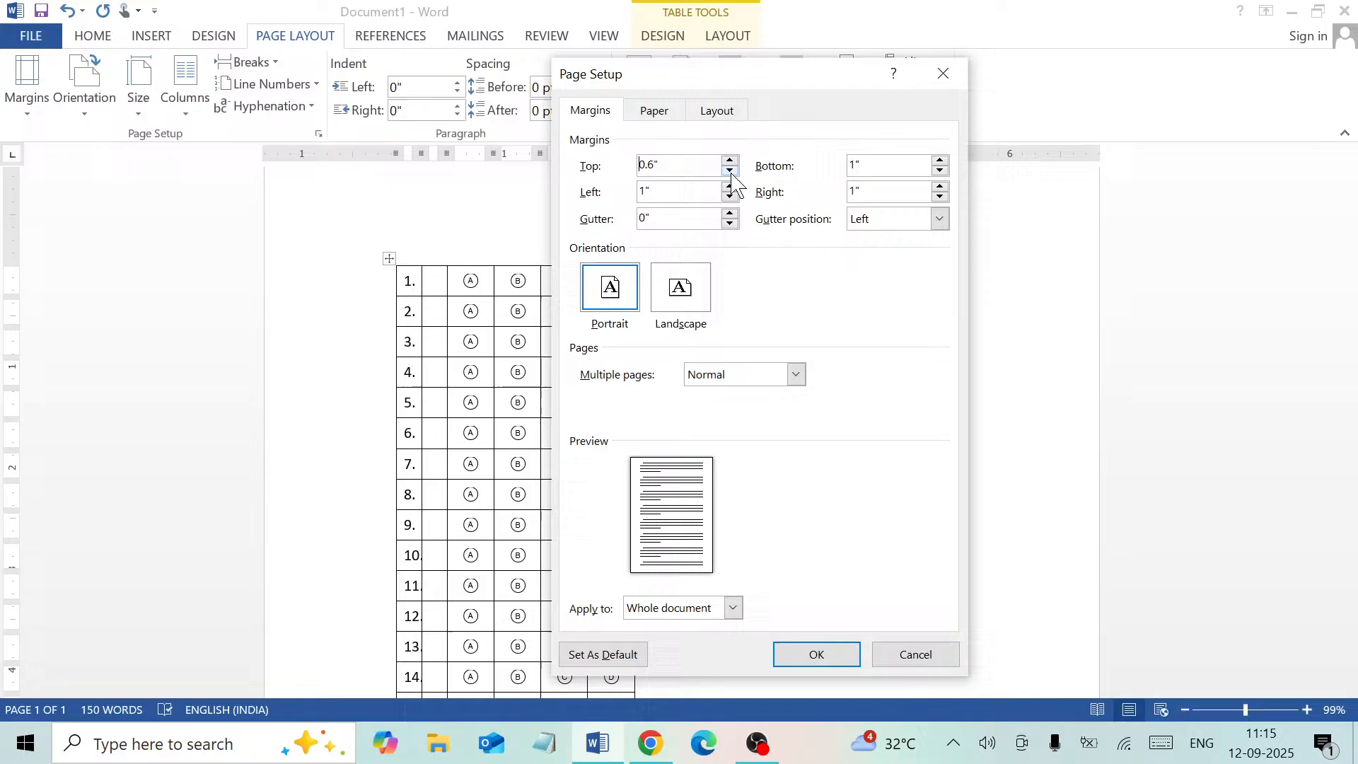
left_click(940, 172)
left_click(940, 172)
left_click(940, 171)
left_click(940, 171)
left_click(939, 172)
Set the left page margin to 0.6" and the right to 0.7", and apply the margins to the whole document.
left_click(732, 197)
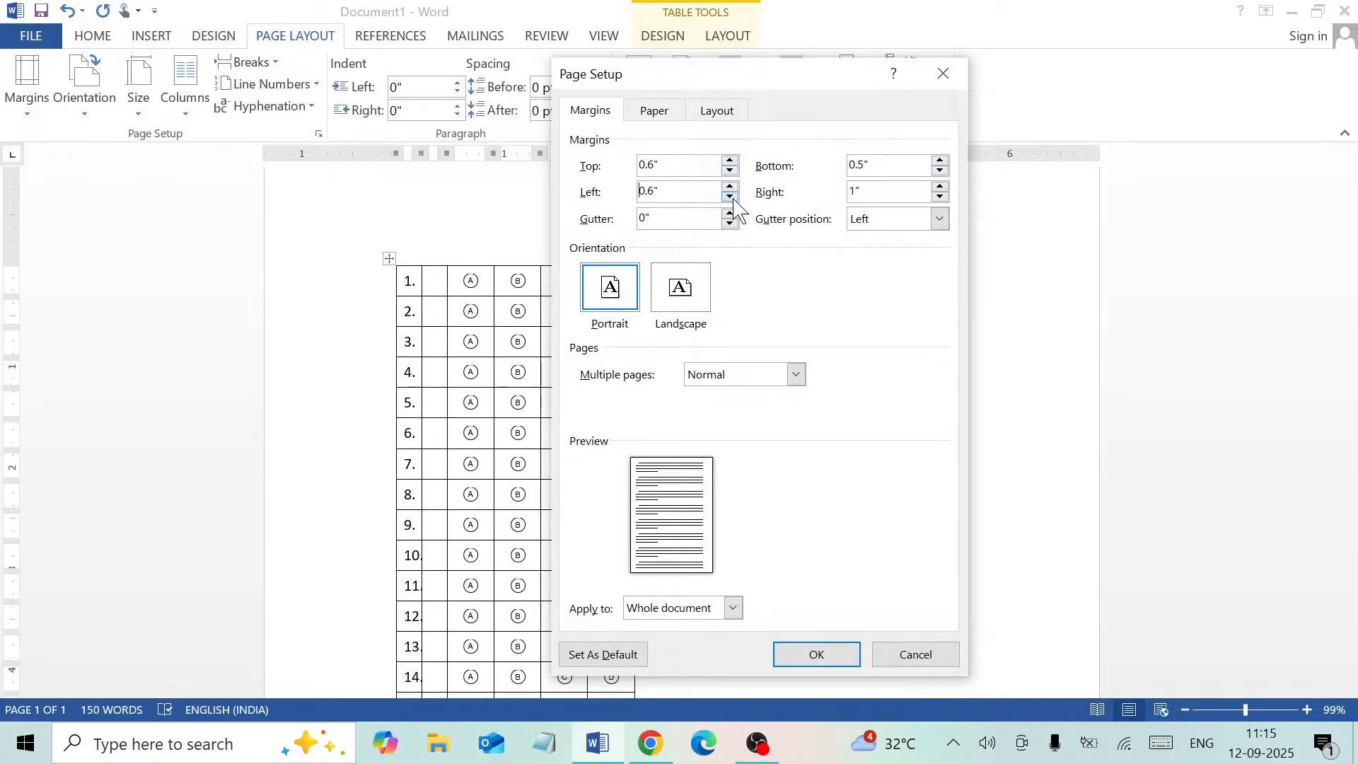
left_click(940, 198)
left_click(940, 197)
left_click(940, 197)
left_click(813, 654)
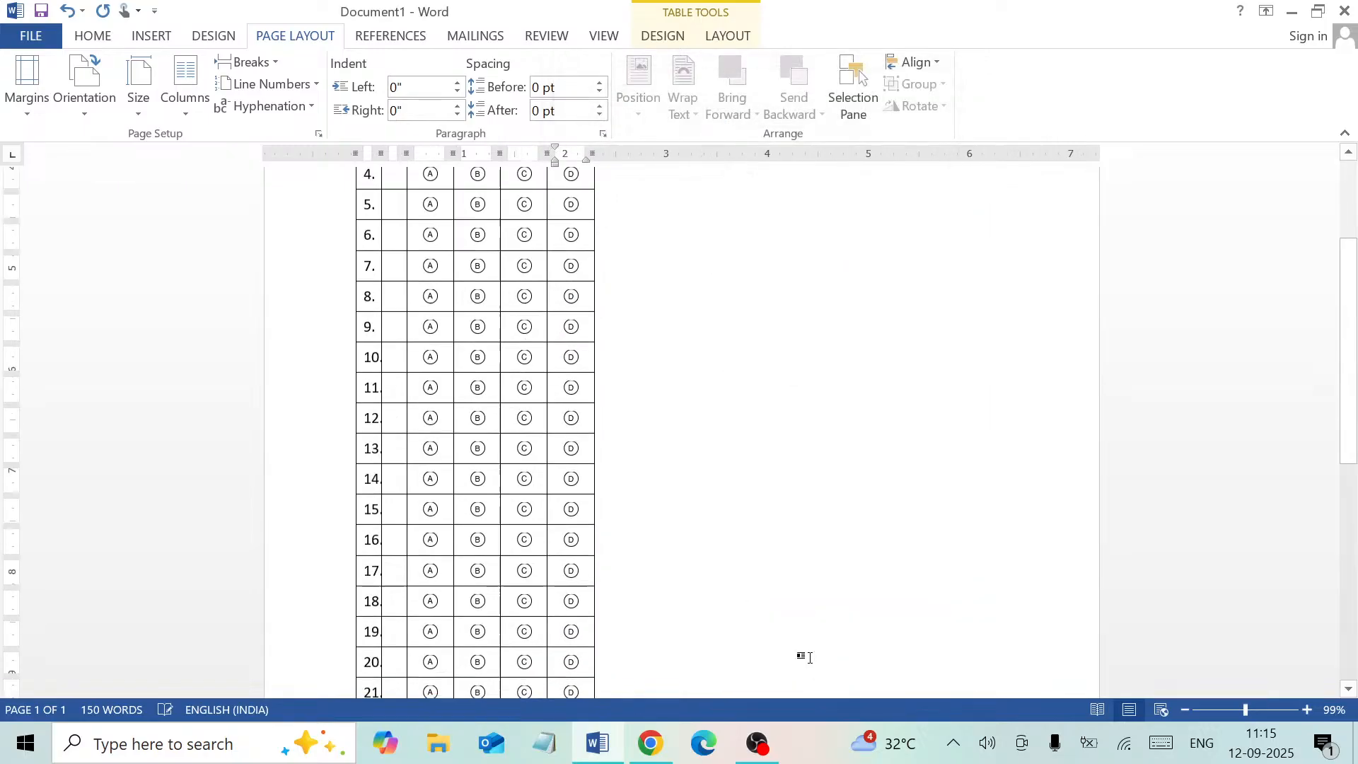
Move the answer table to the left page margin and put the insertion point beside its first row.
scroll(805, 657, "down", 5)
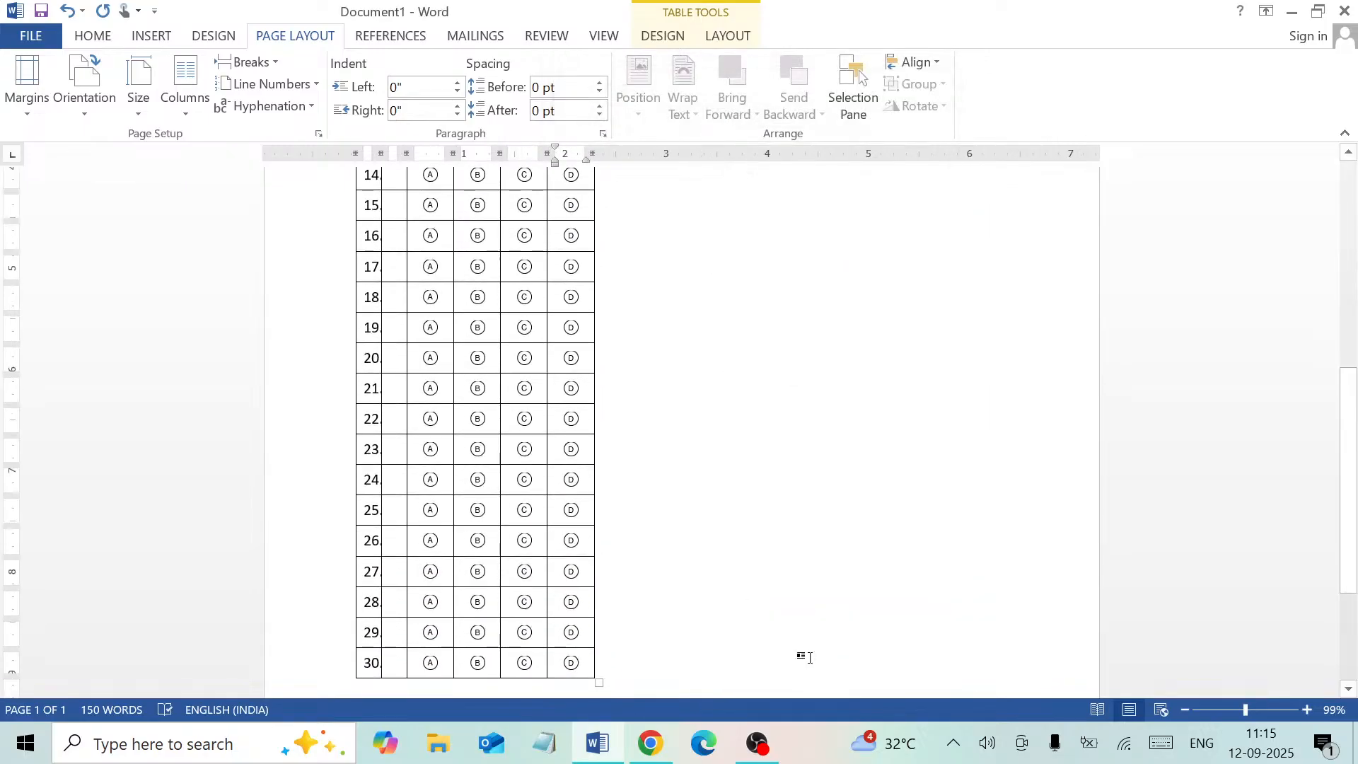
left_click_drag(1348, 476, 1343, 288)
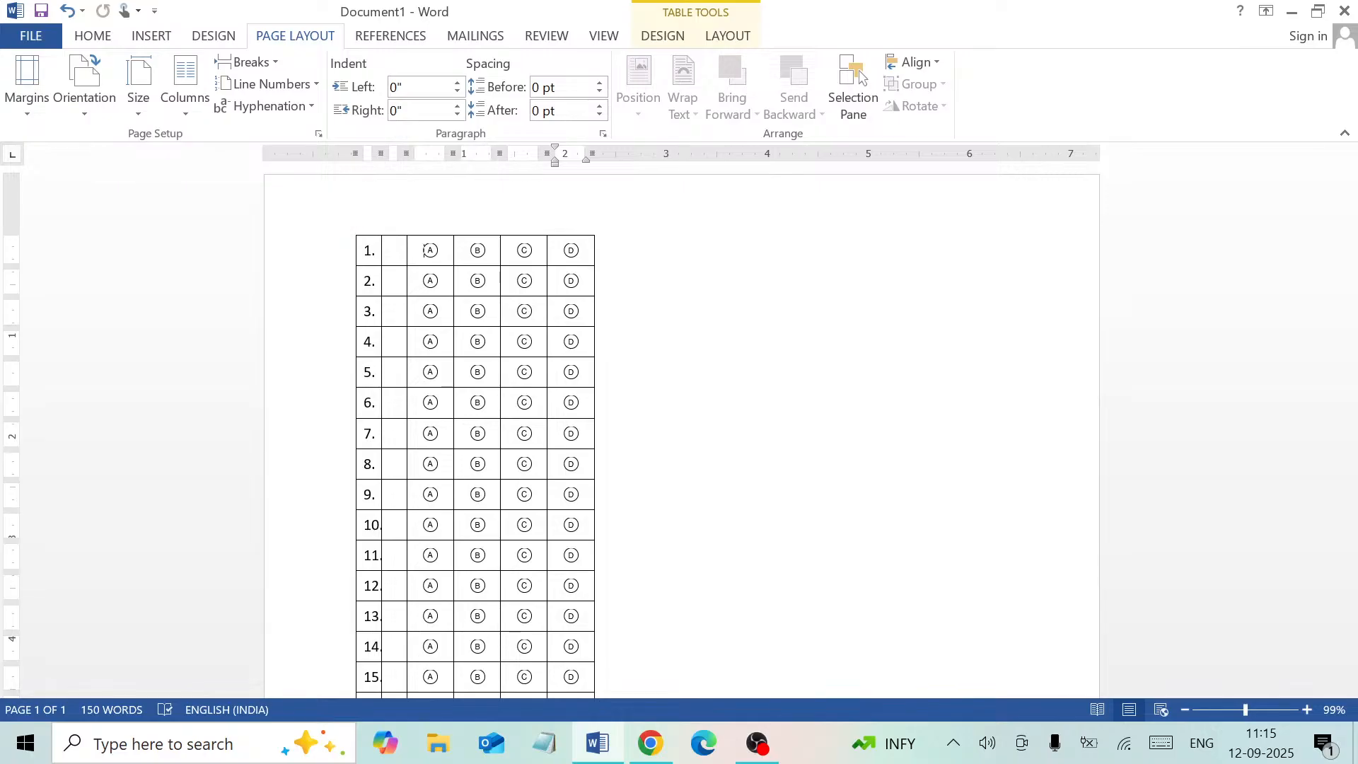
left_click_drag(424, 250, 564, 472)
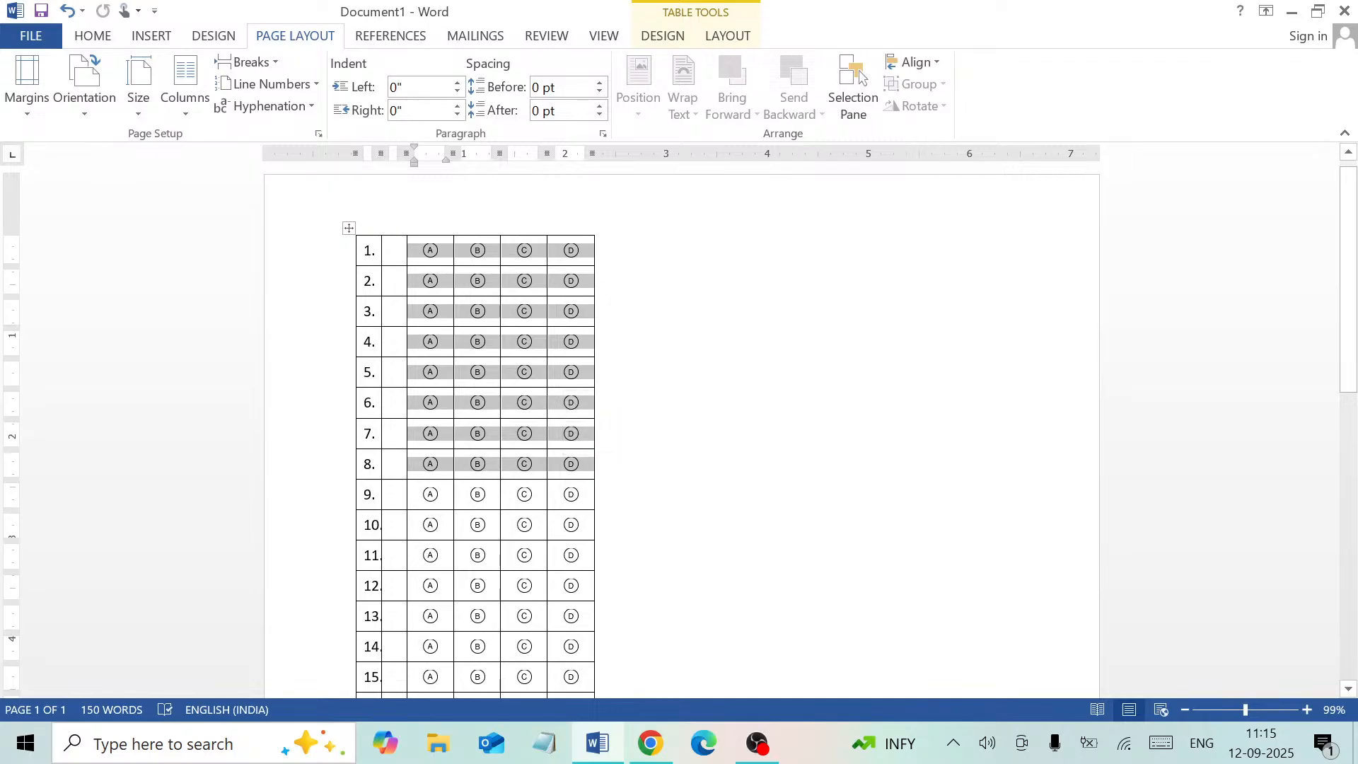
left_click(615, 288)
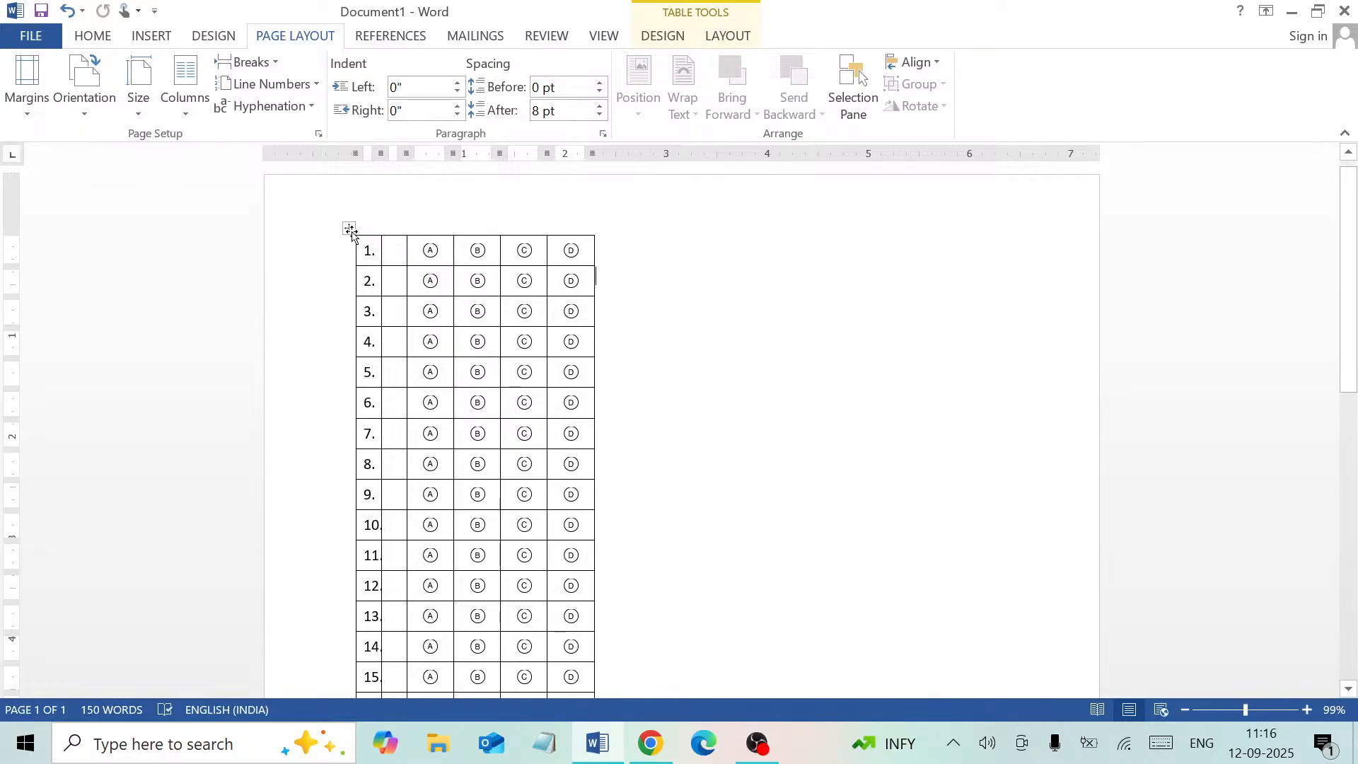
double_click(606, 242)
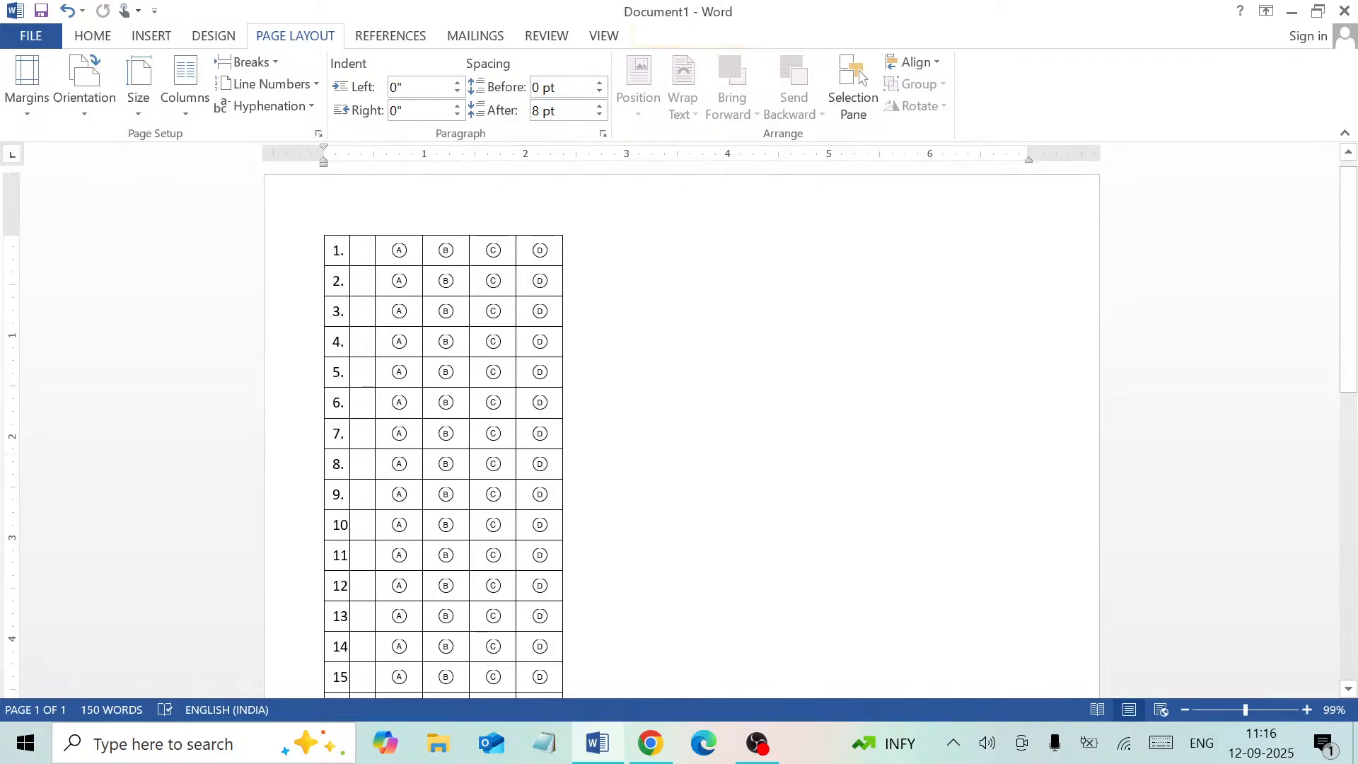
left_click(159, 42)
left_click(151, 113)
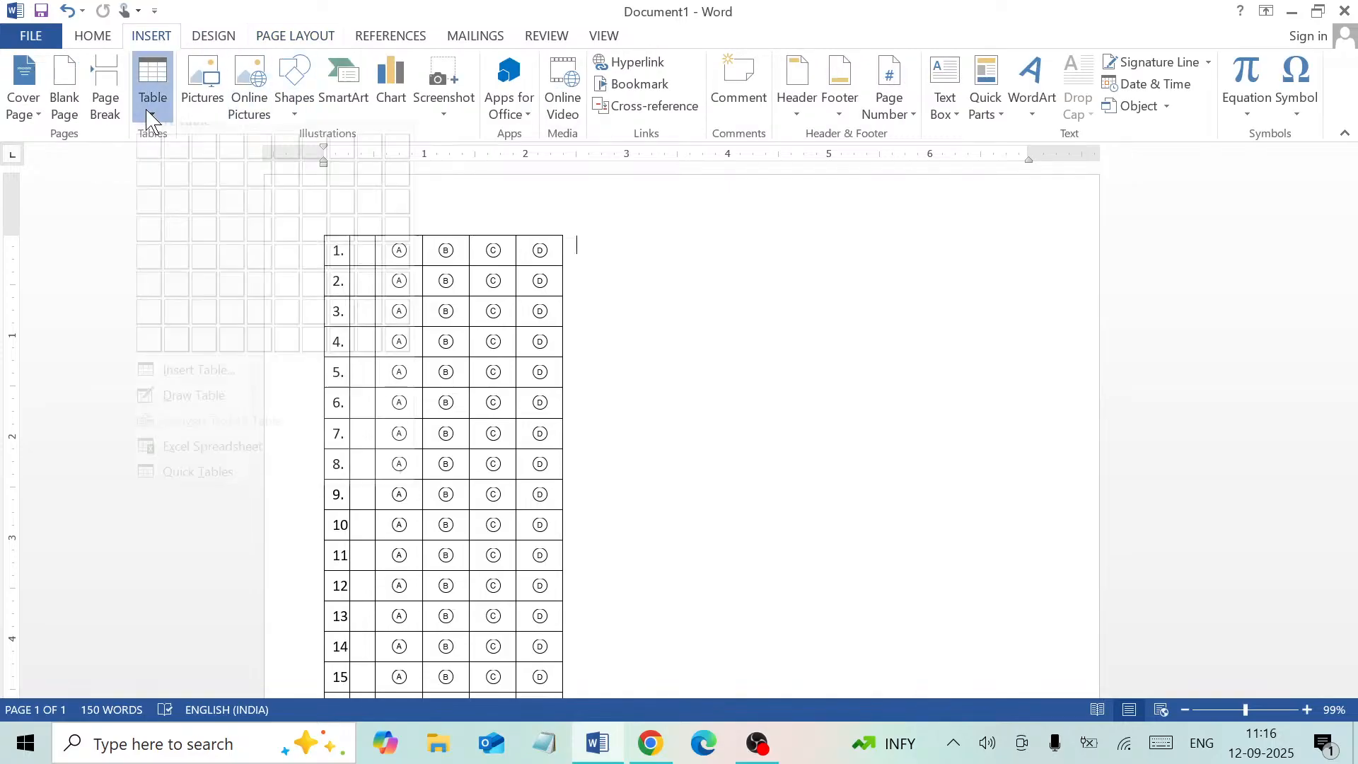
left_click(642, 275)
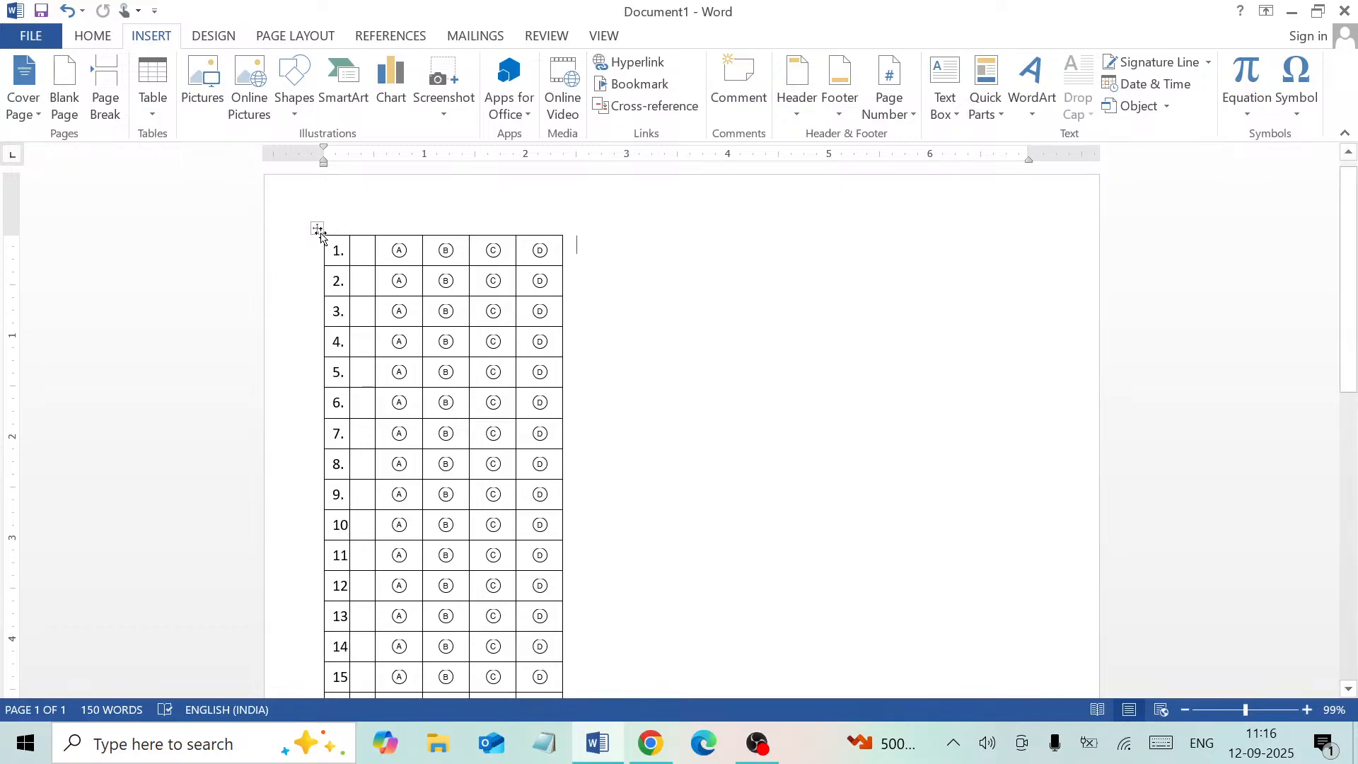
left_click(156, 106)
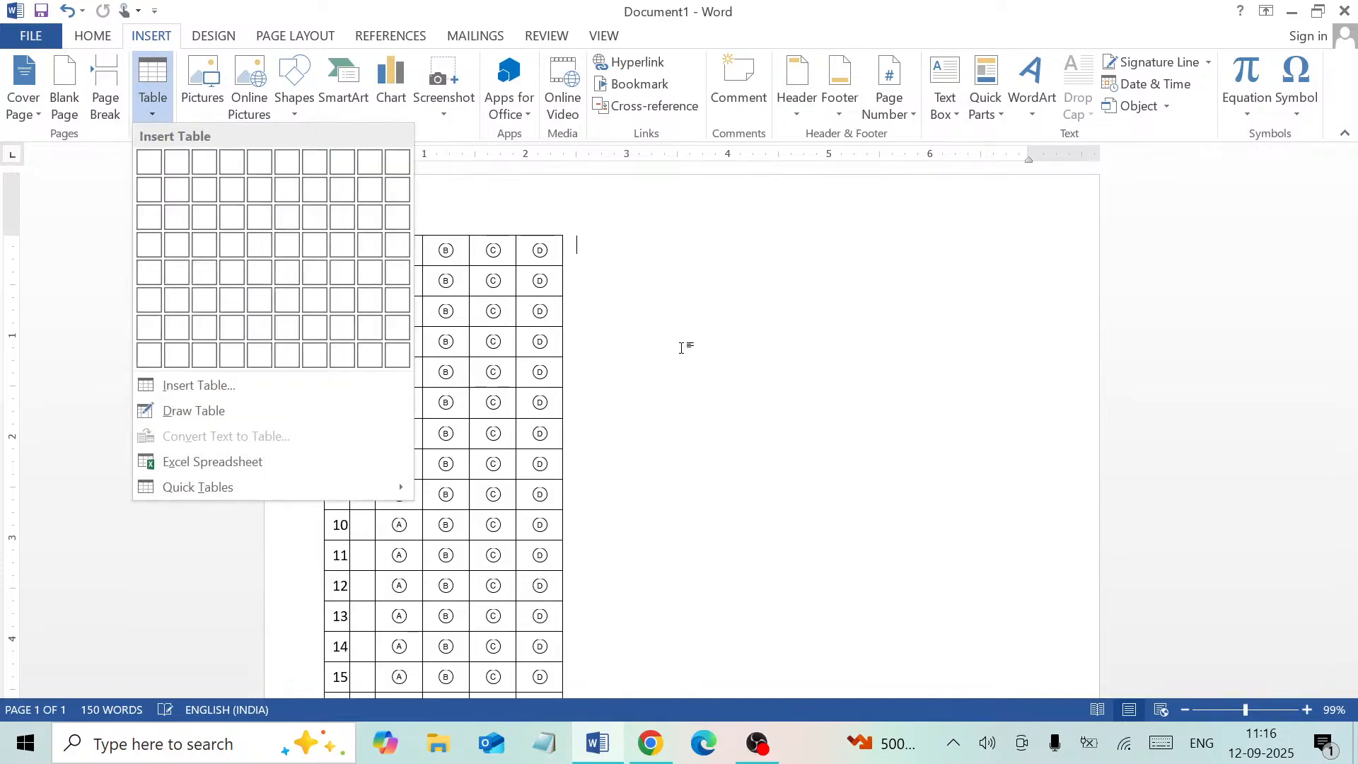
key("Escape")
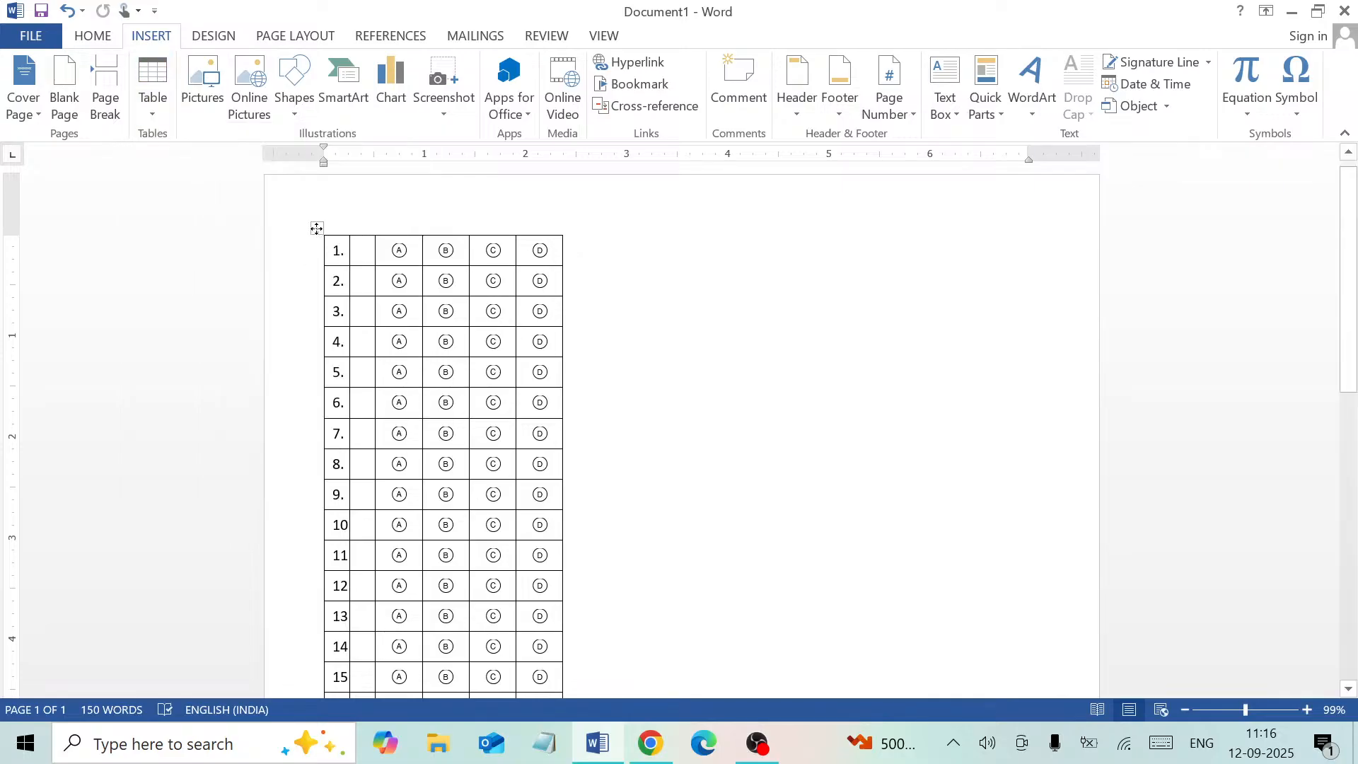
Place a copy of the whole answer table directly beside the original, for questions 31 to 60.
left_click(315, 230)
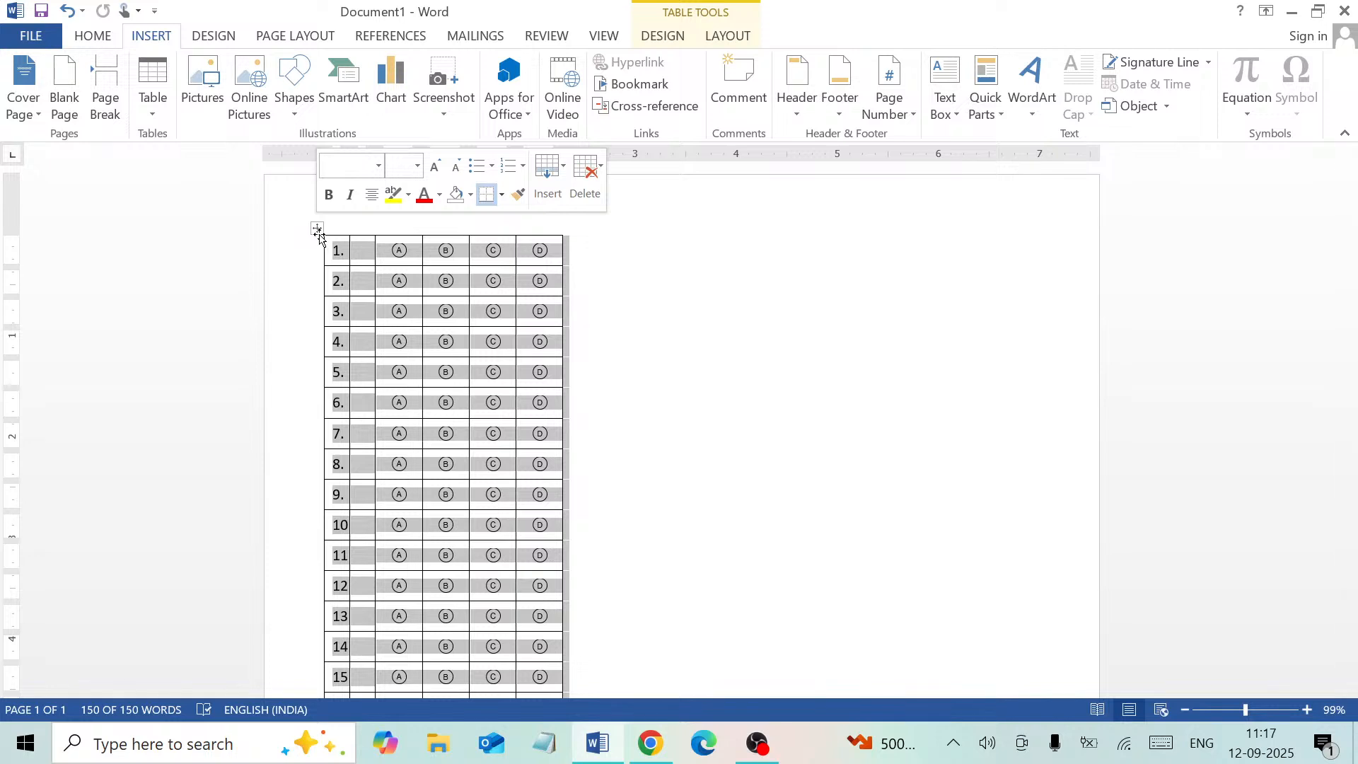
key("super")
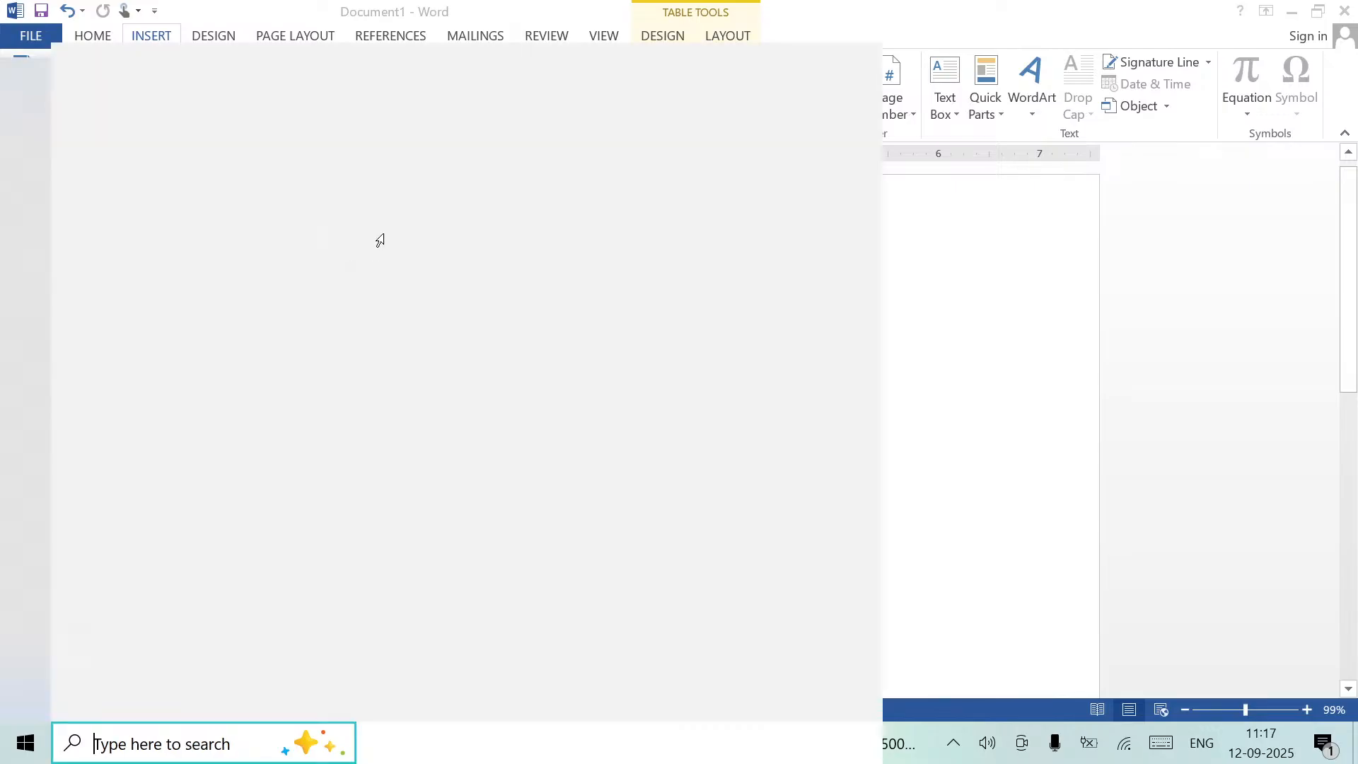
key("Escape")
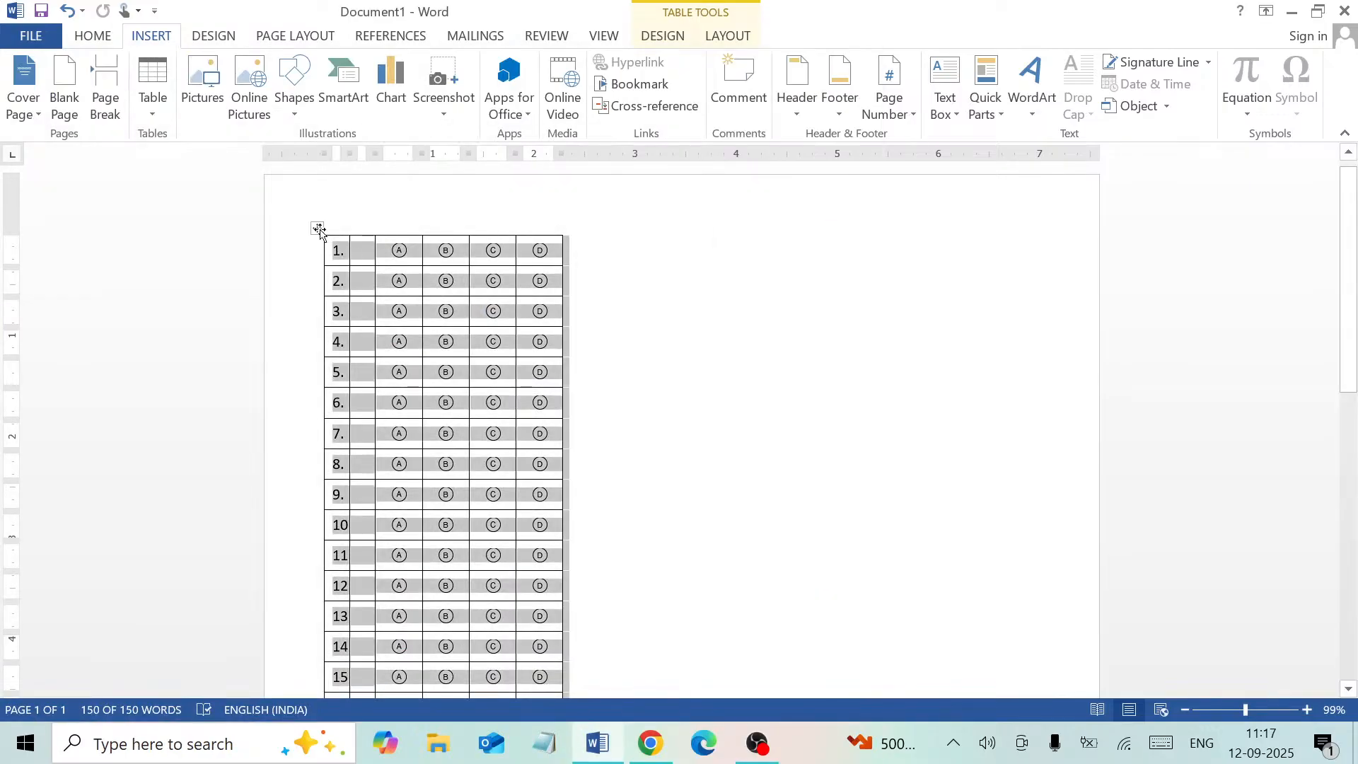
left_click_drag(318, 226, 574, 232)
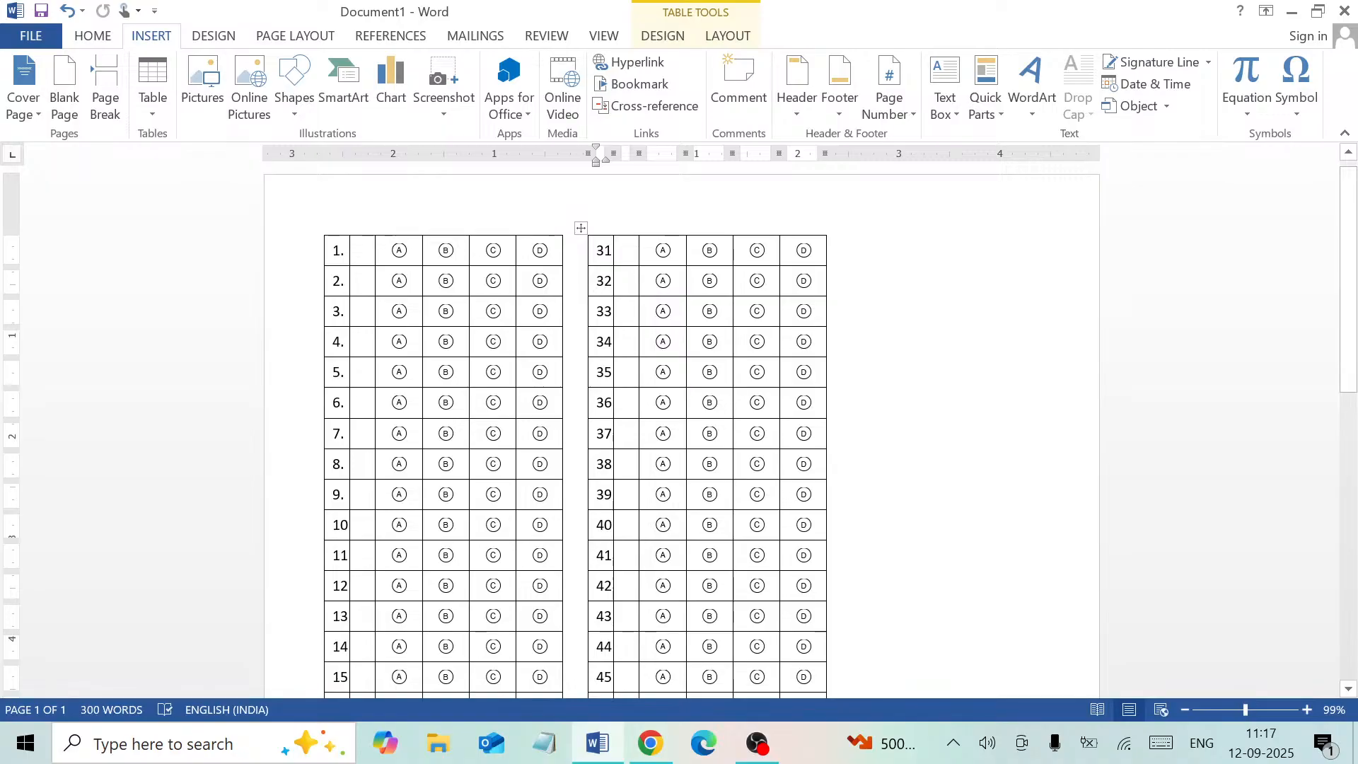
left_click_drag(1350, 268, 1354, 548)
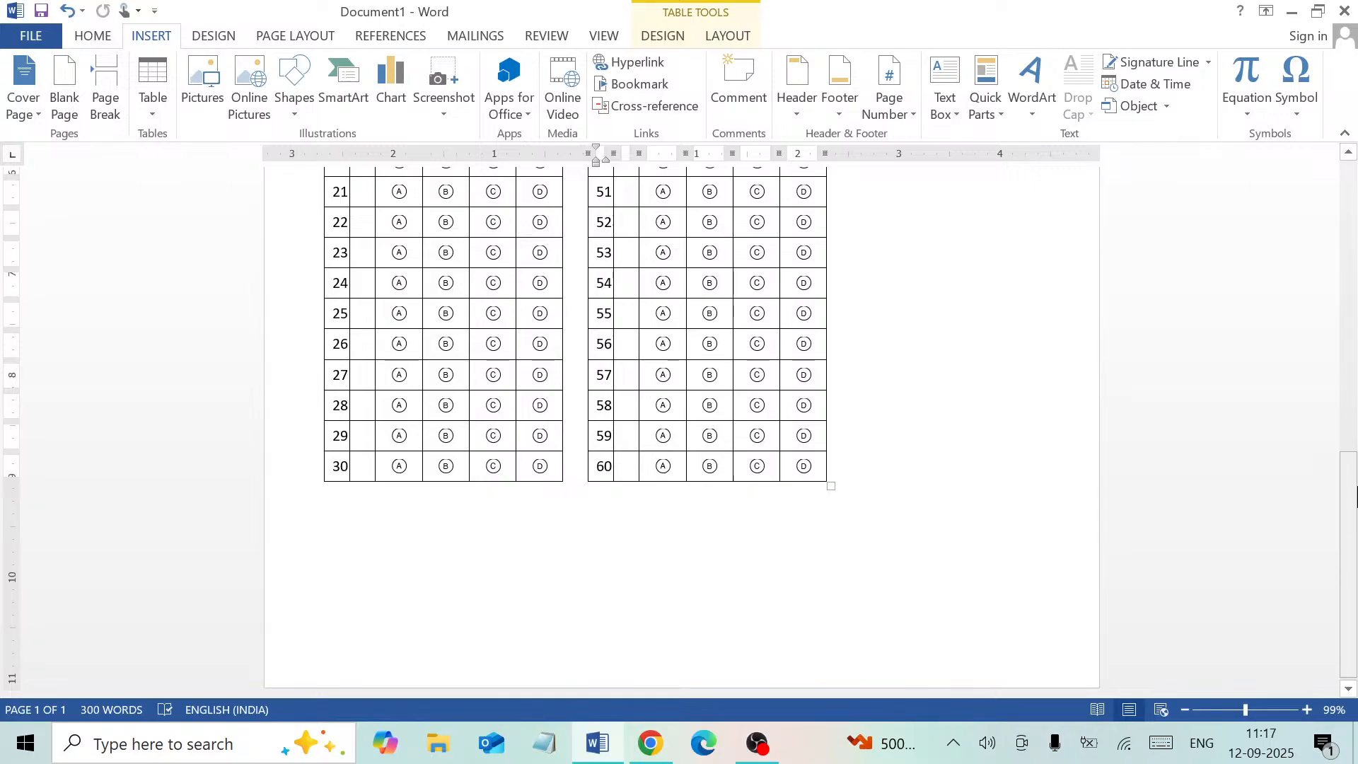
left_click_drag(1348, 564, 1309, 142)
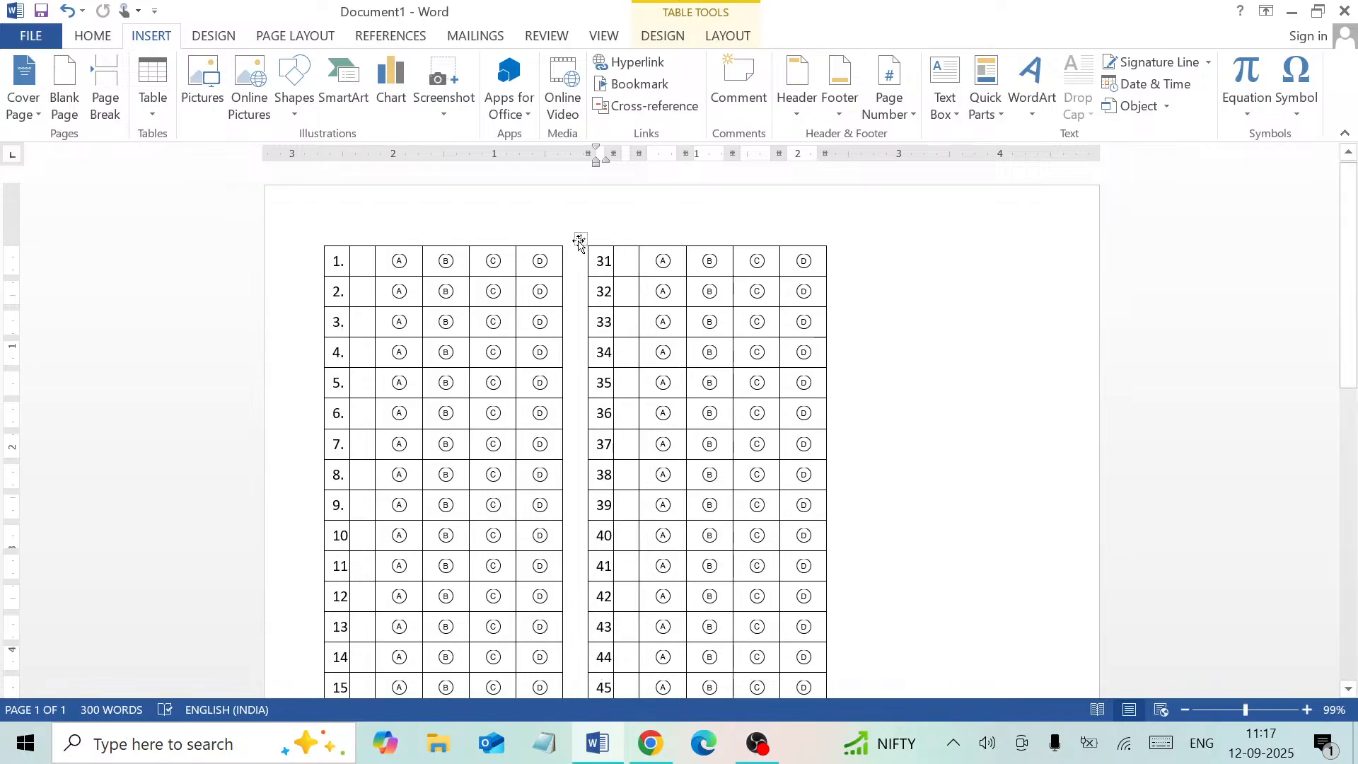
Place a third copy of the answer table beside the second one, for questions 61 to 90.
left_click_drag(578, 242, 823, 243)
key("ctrl+z")
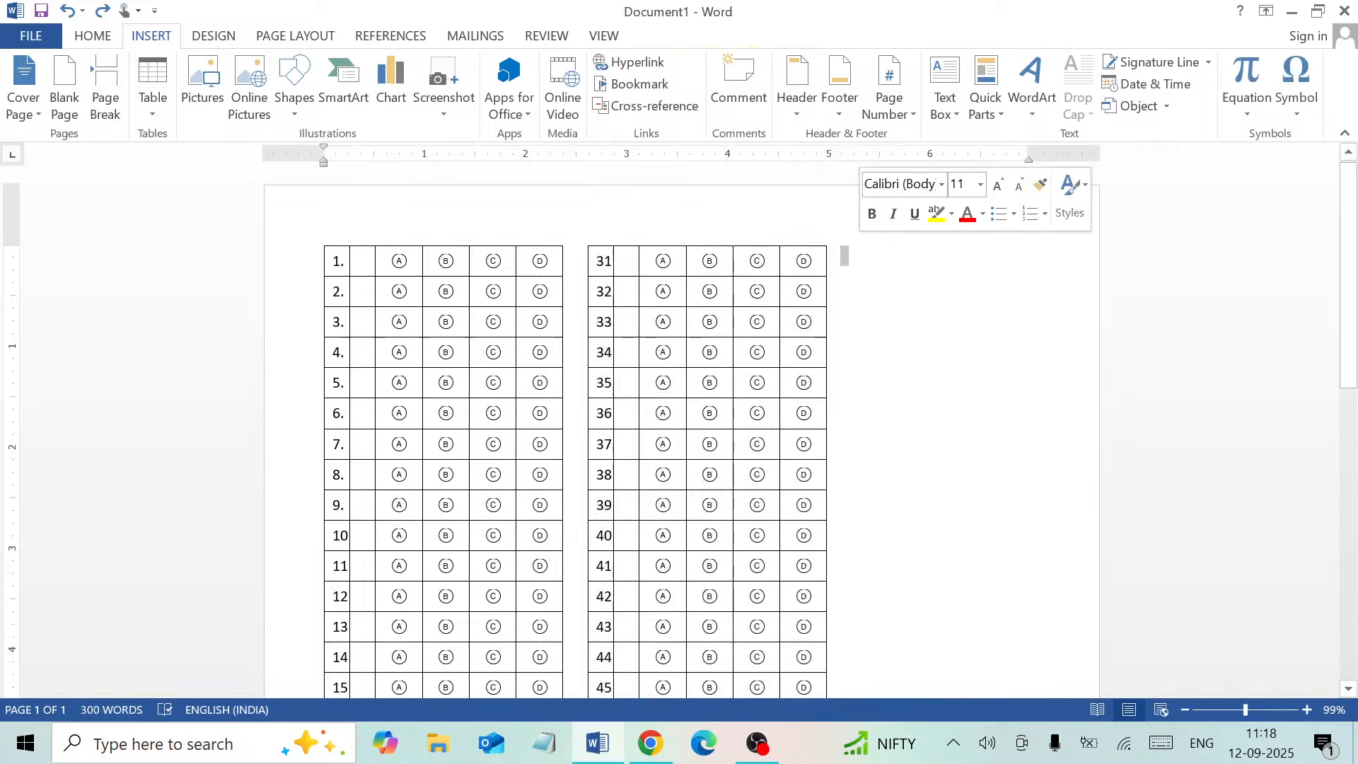
left_click(582, 235)
left_click_drag(582, 235, 831, 234)
key("Escape")
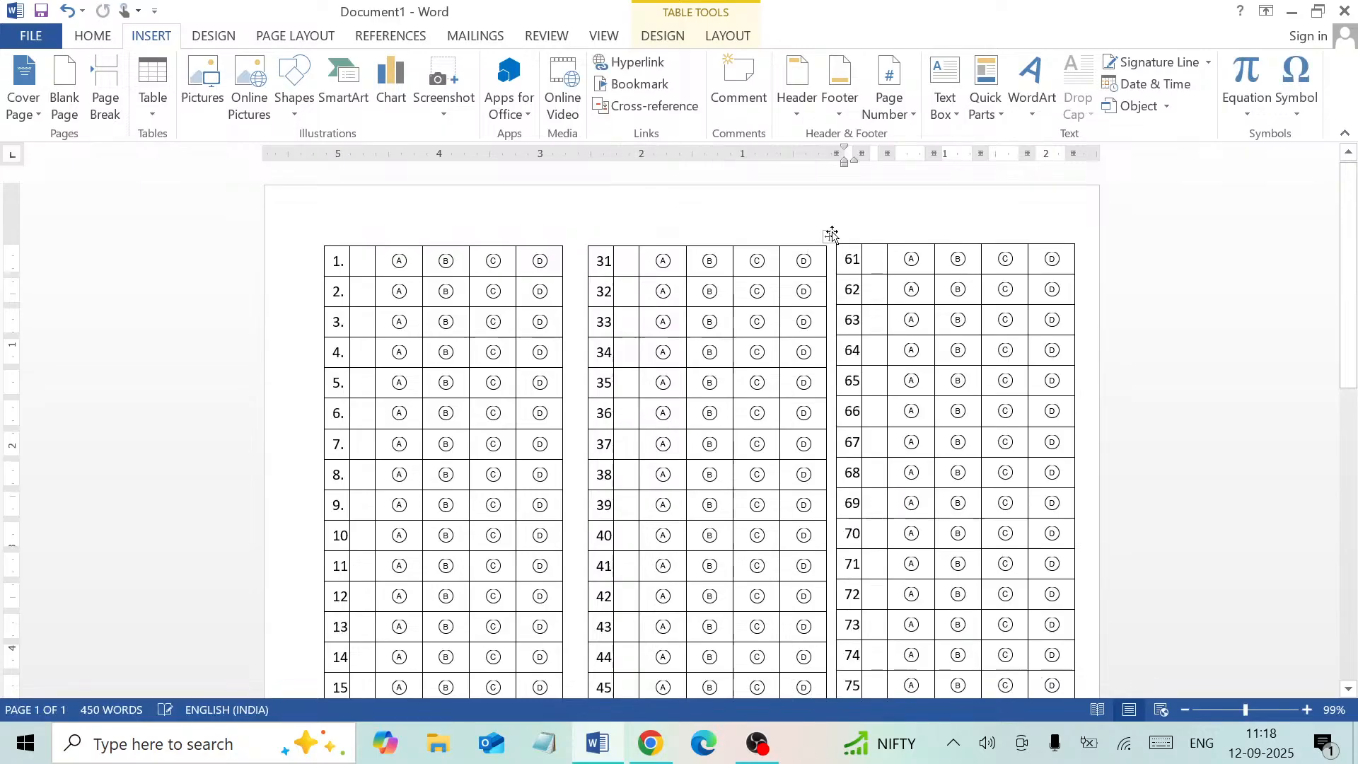
left_click_drag(1348, 347, 1330, 591)
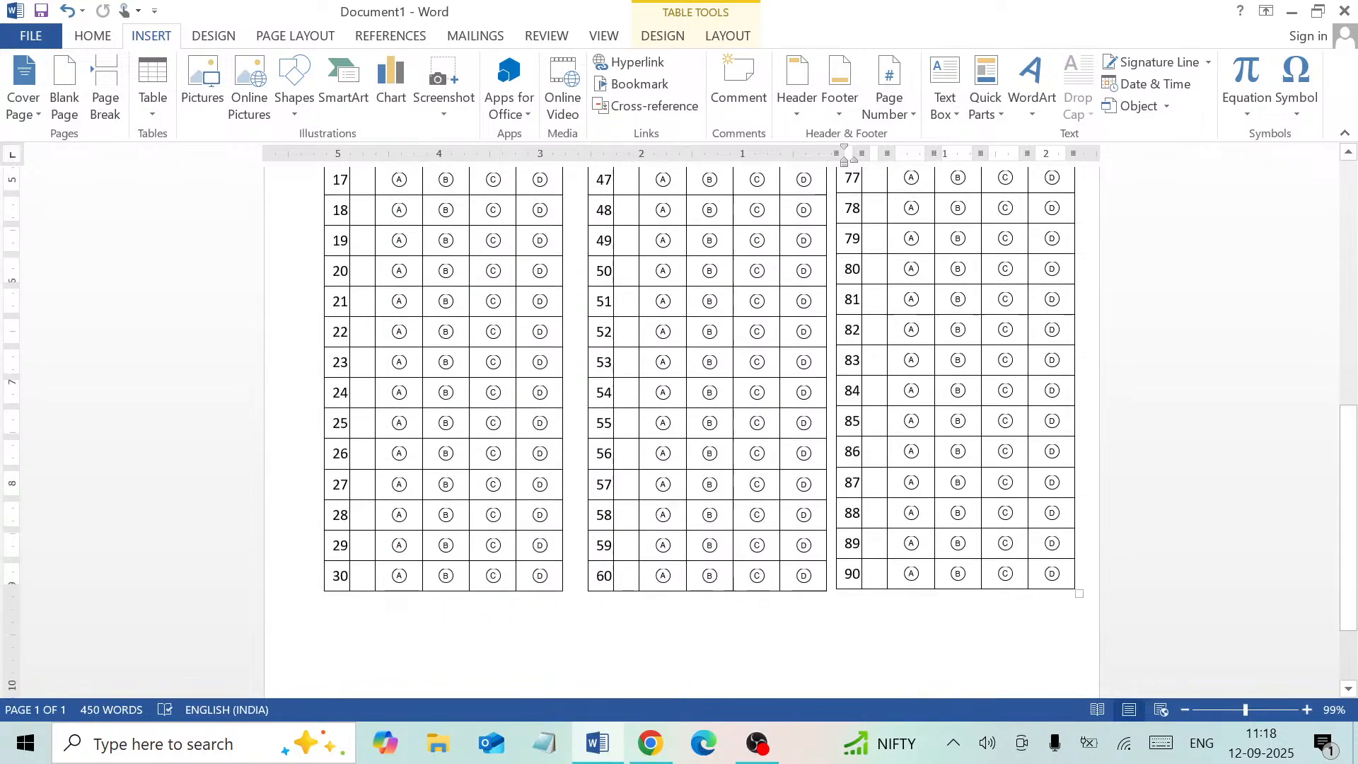
scroll(1334, 314, "up", 8)
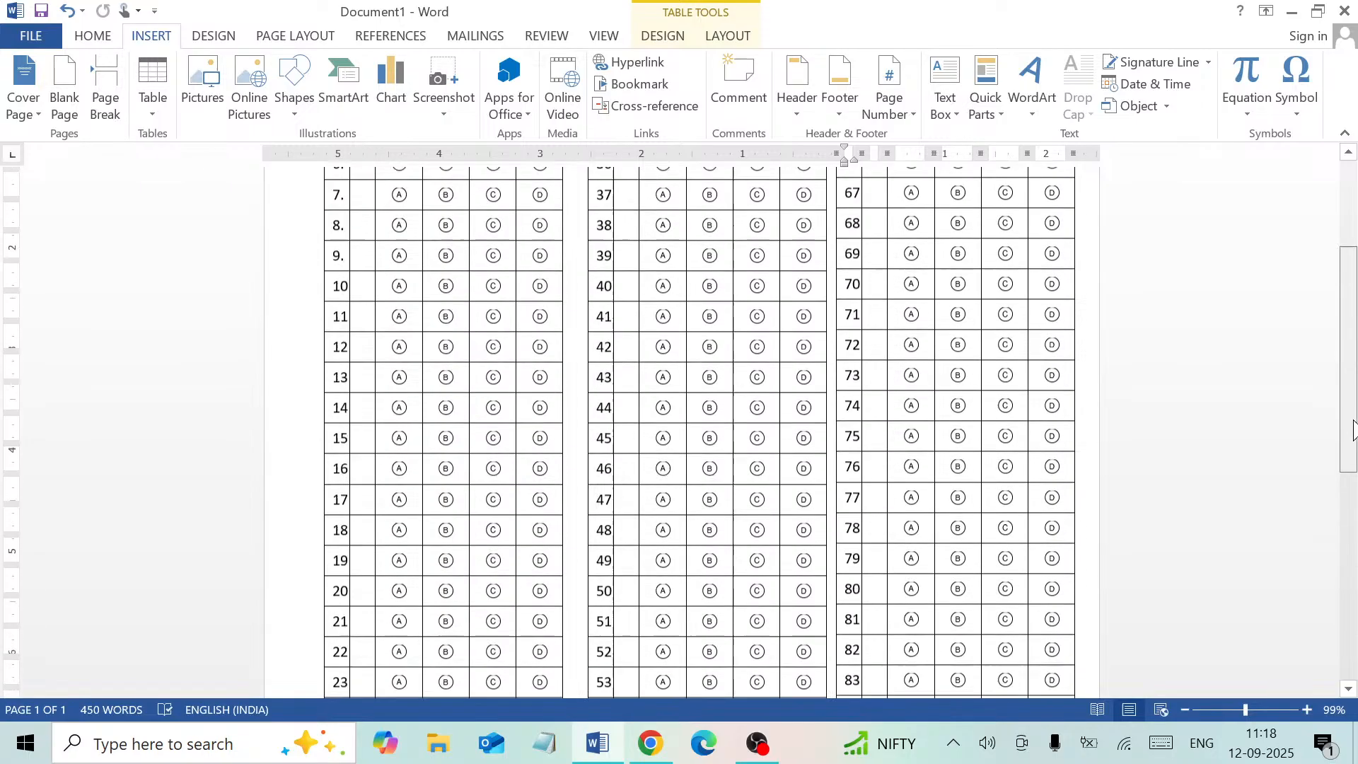
scroll(1334, 314, "up", 1)
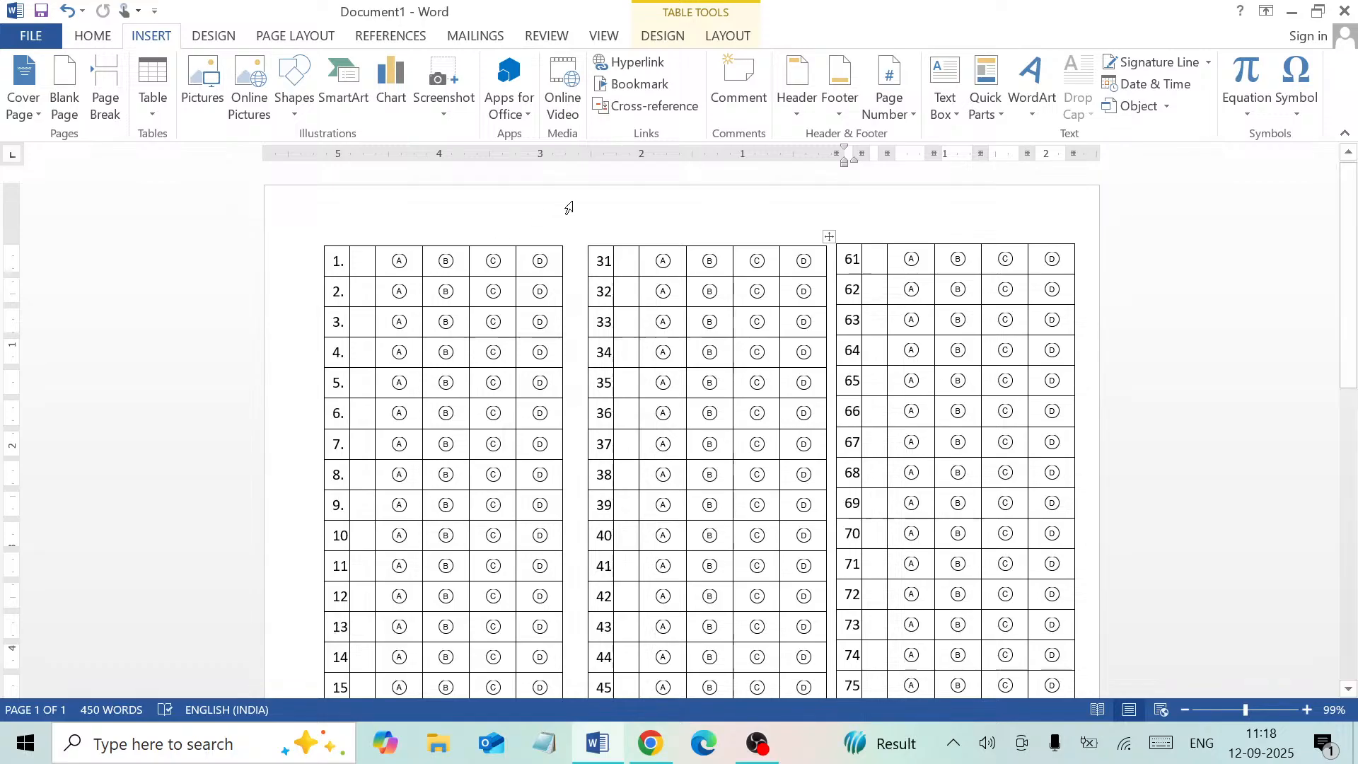
Try a light orange page color on the answer sheet and replace it with the standard yellow.
left_click(215, 39)
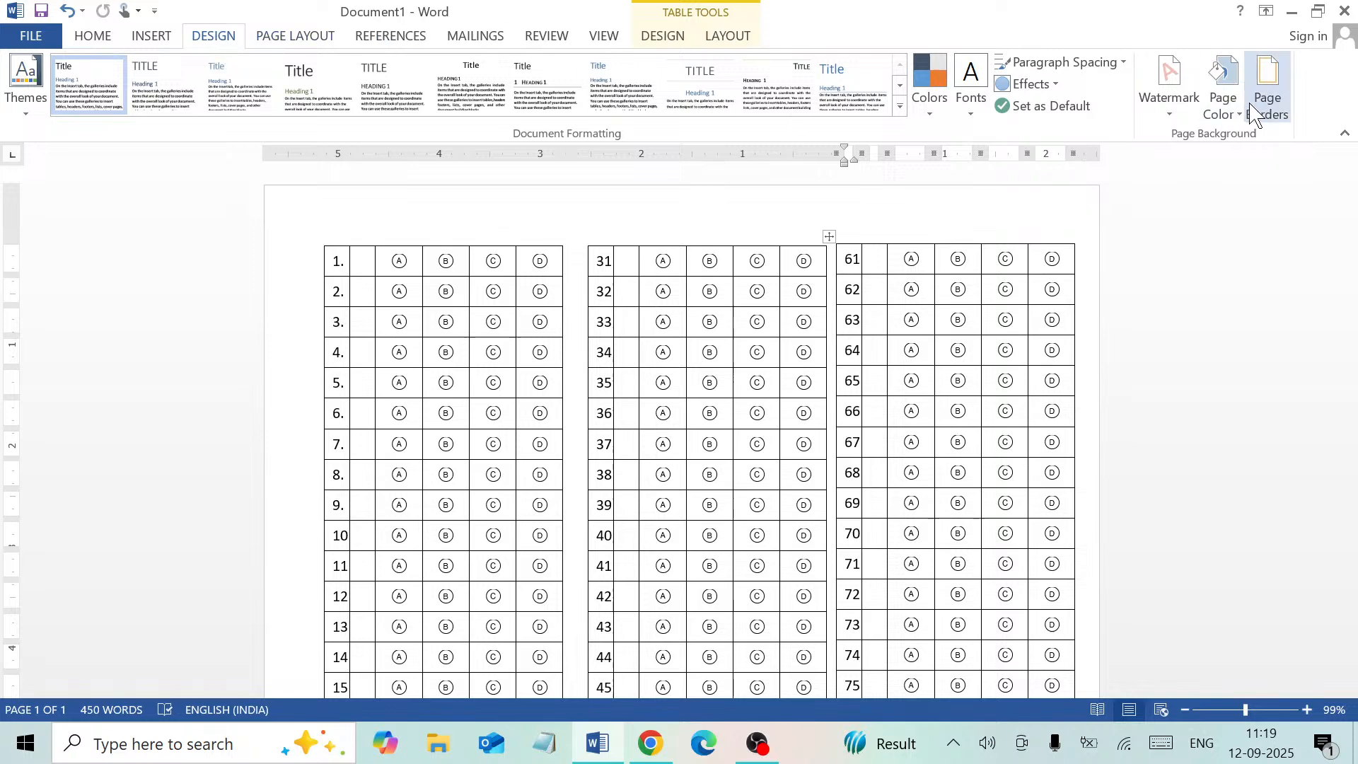
left_click(1230, 109)
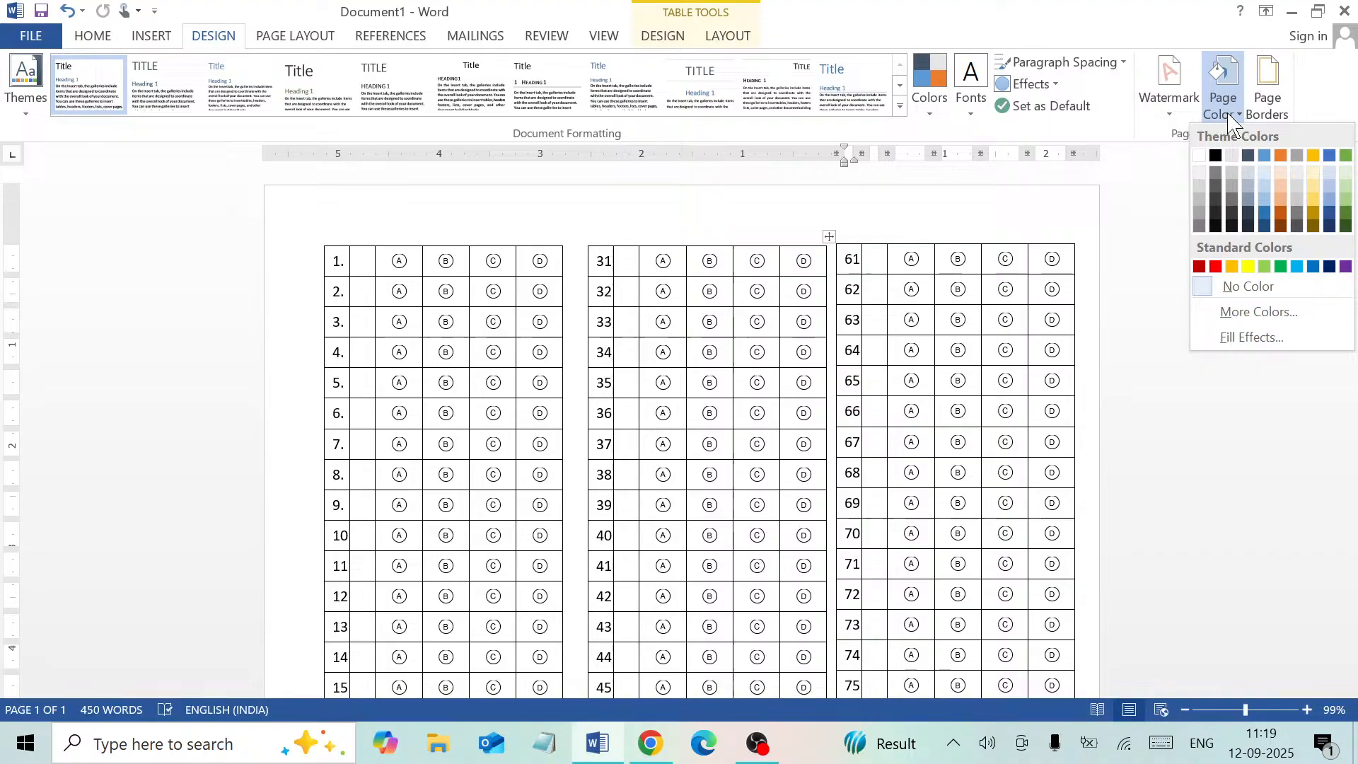
left_click(1281, 202)
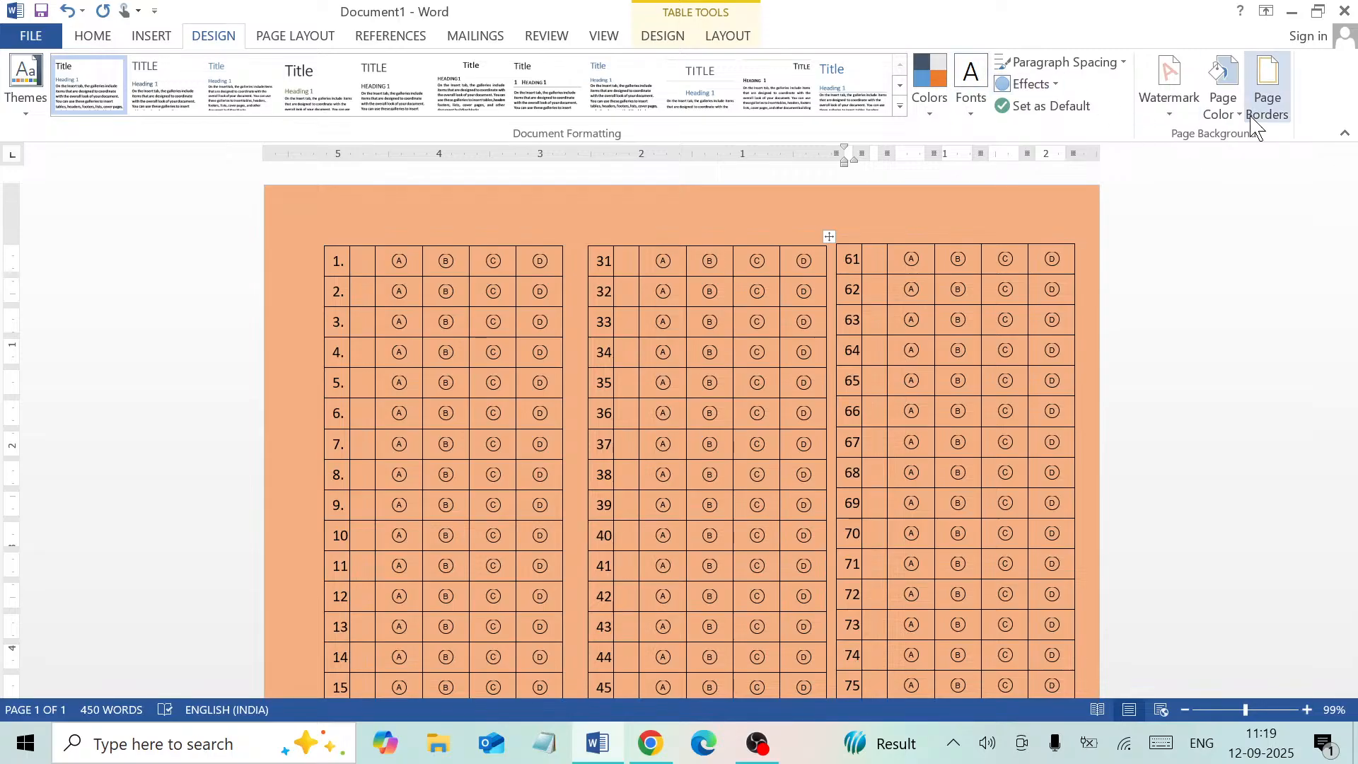
left_click(1226, 106)
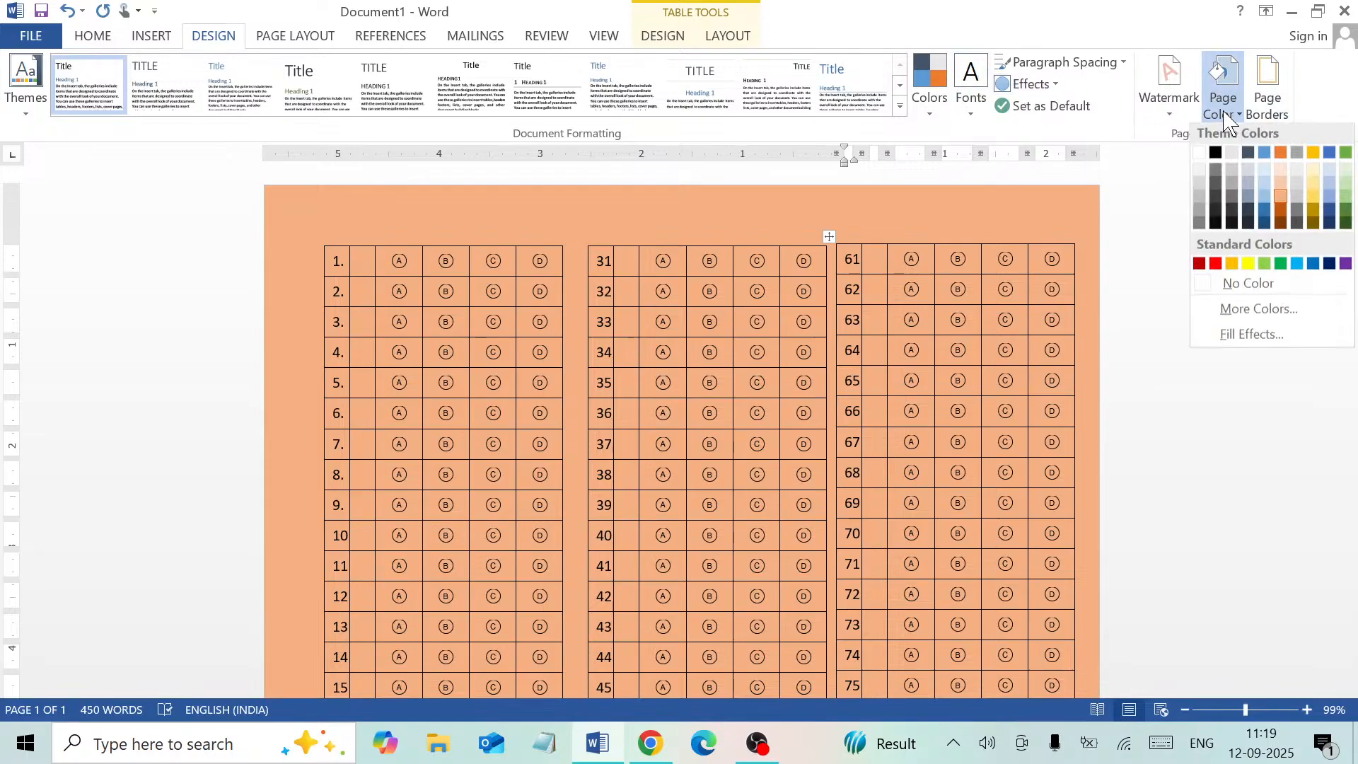
left_click(1248, 271)
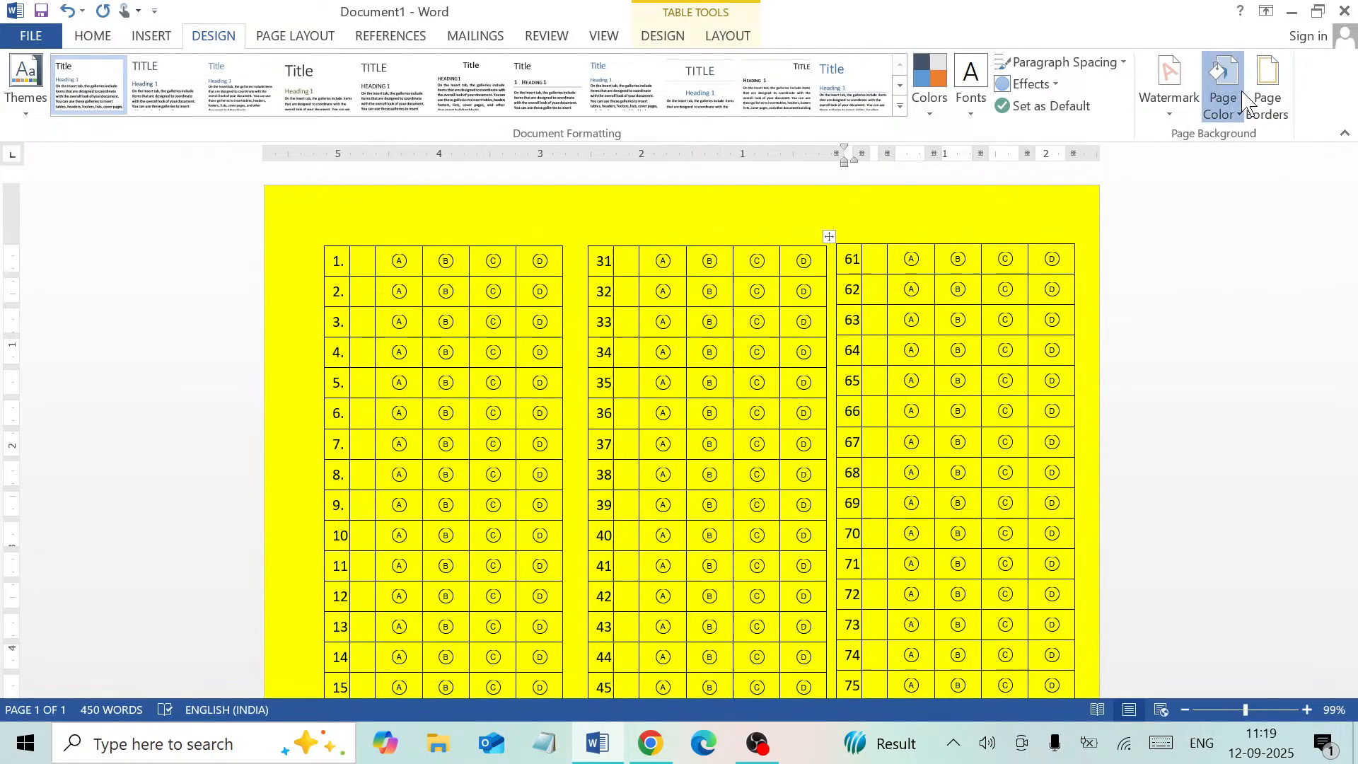
Change the answer sheet's page color from the theme palette to a light blue shade.
left_click(1222, 77)
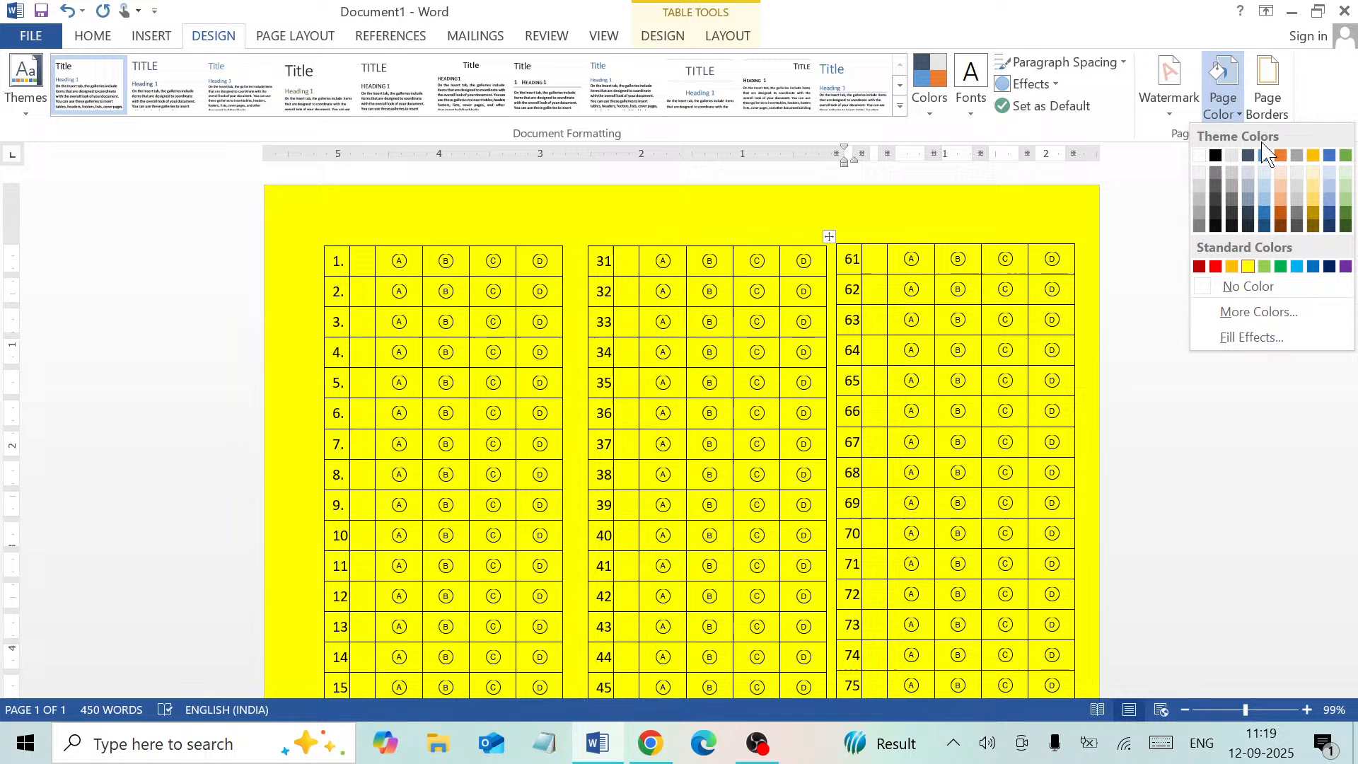
left_click(1265, 186)
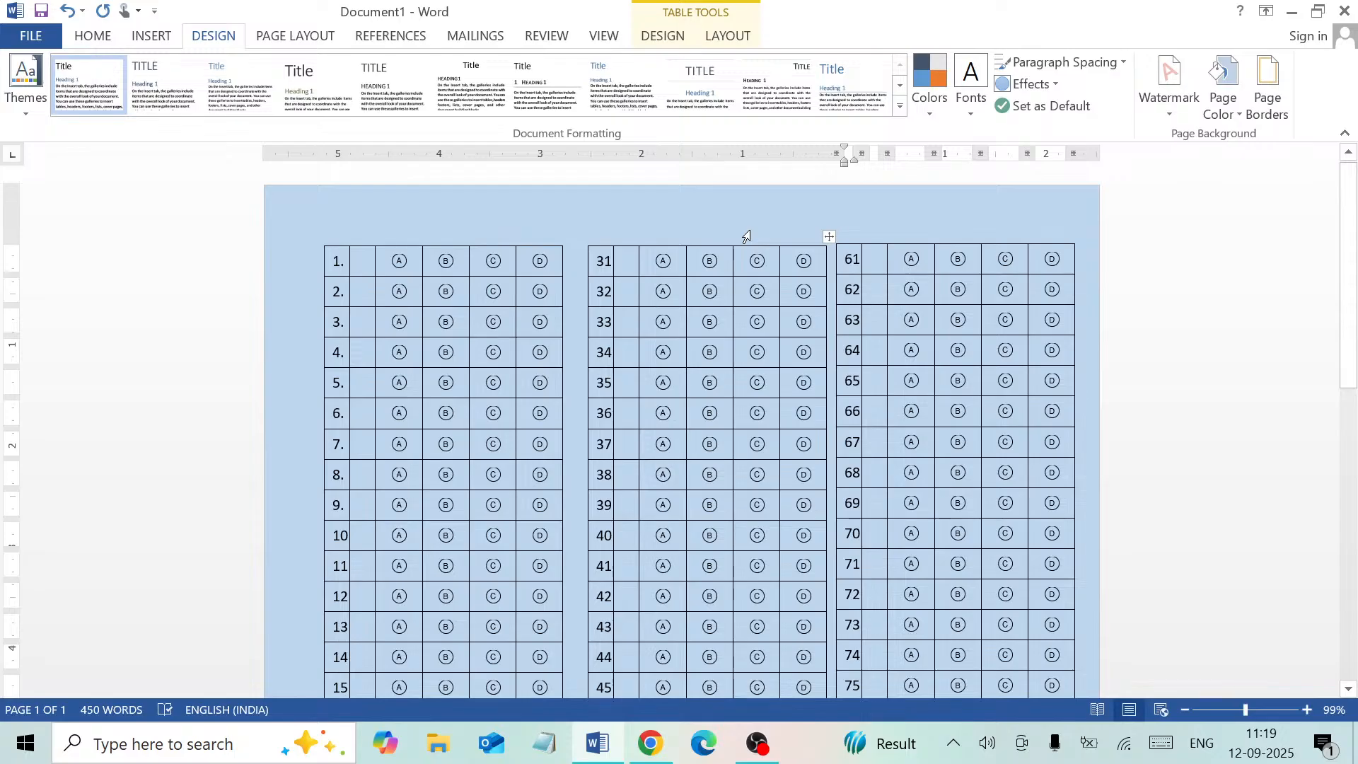
Try removing all three answer tables from the page, undo the removal and clear the selection.
key("ctrl+a")
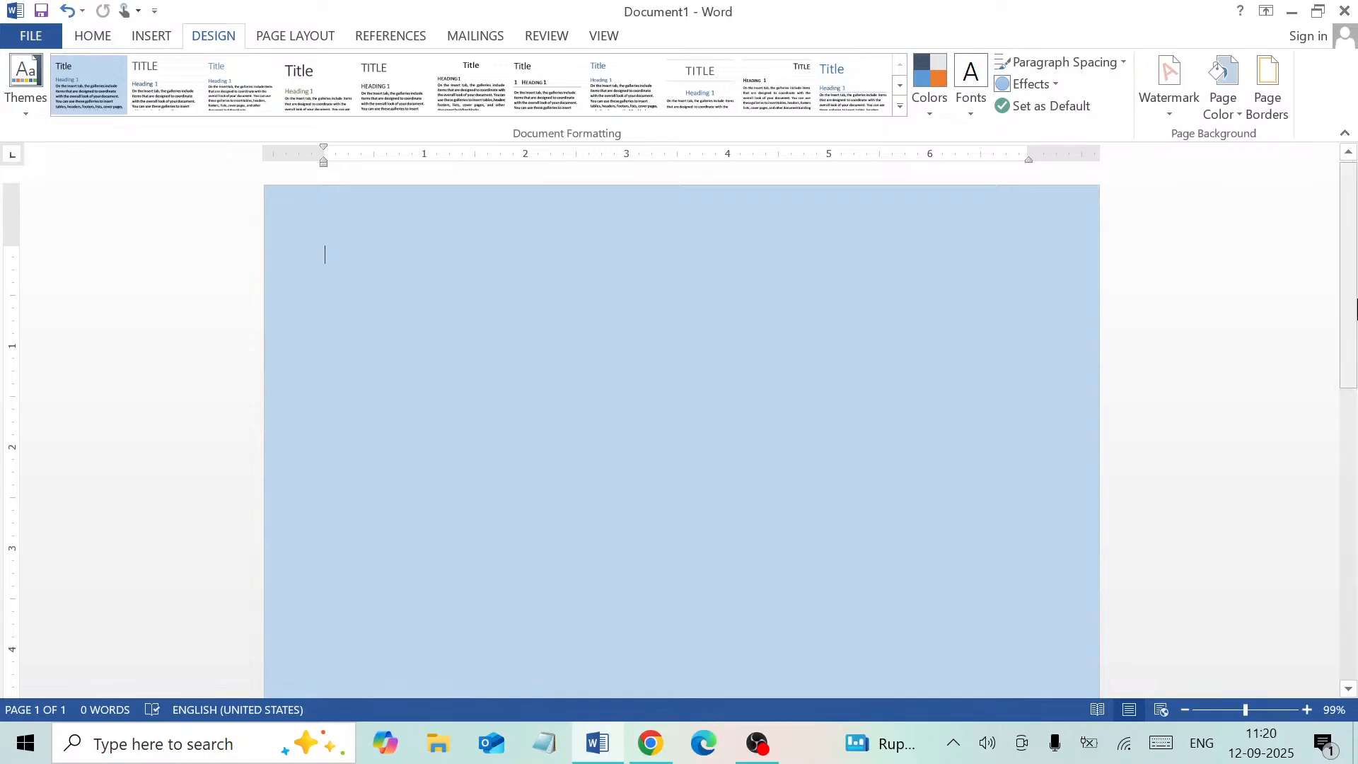
left_click_drag(1356, 299, 1355, 159)
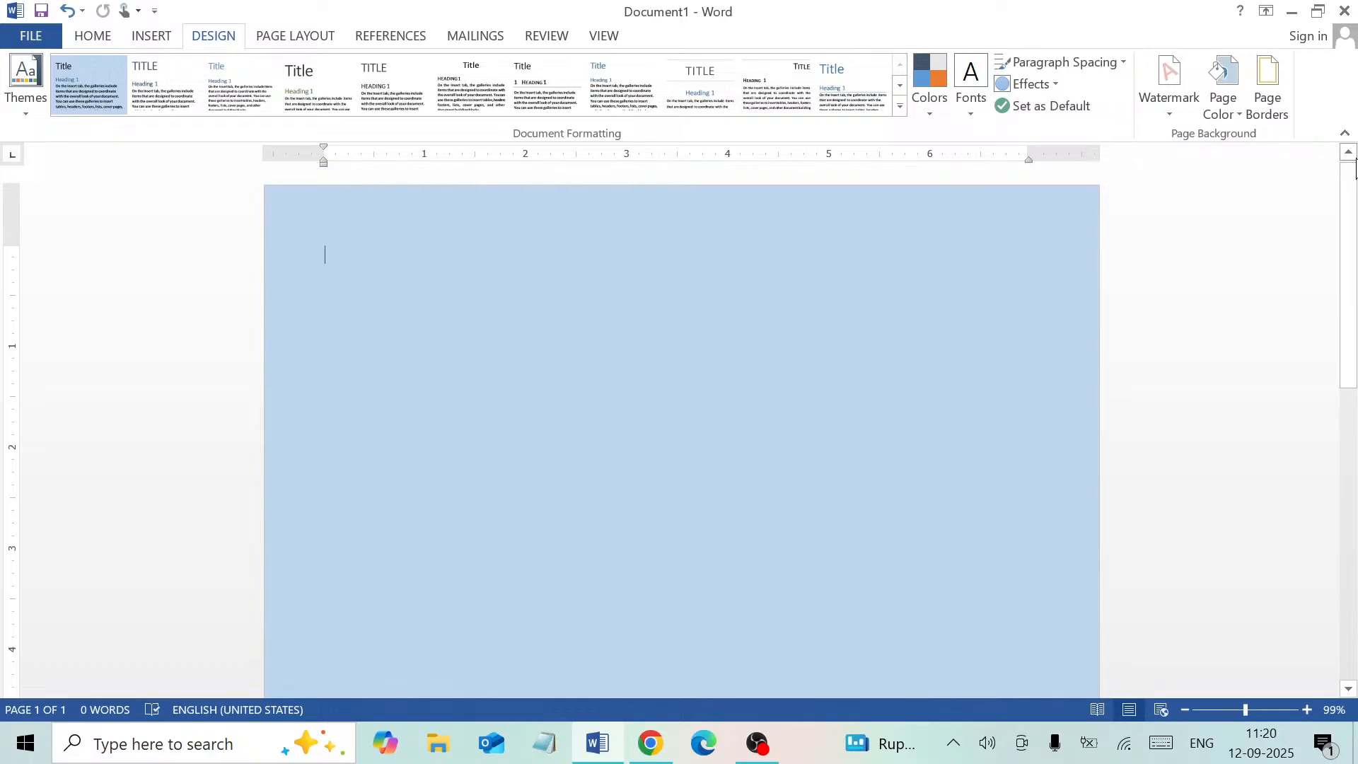
key("ctrl+z")
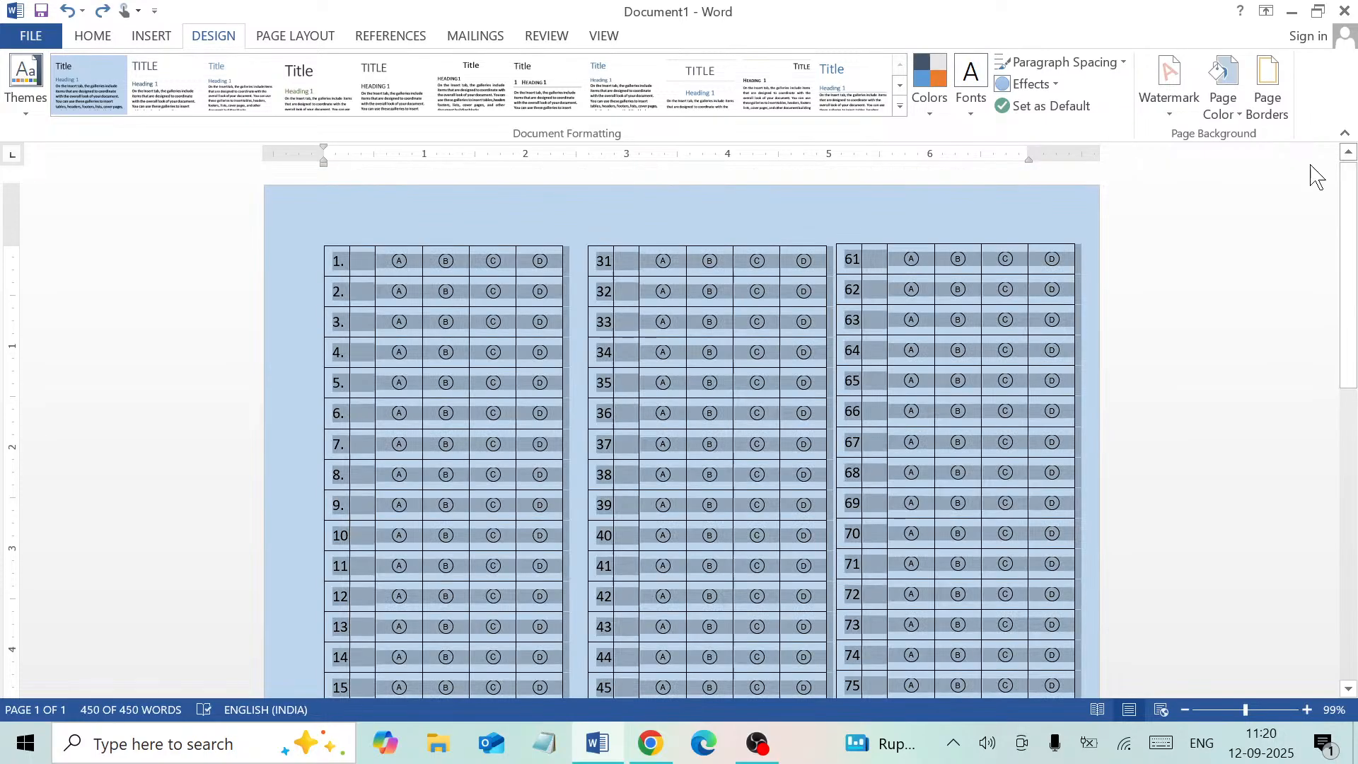
left_click(837, 241)
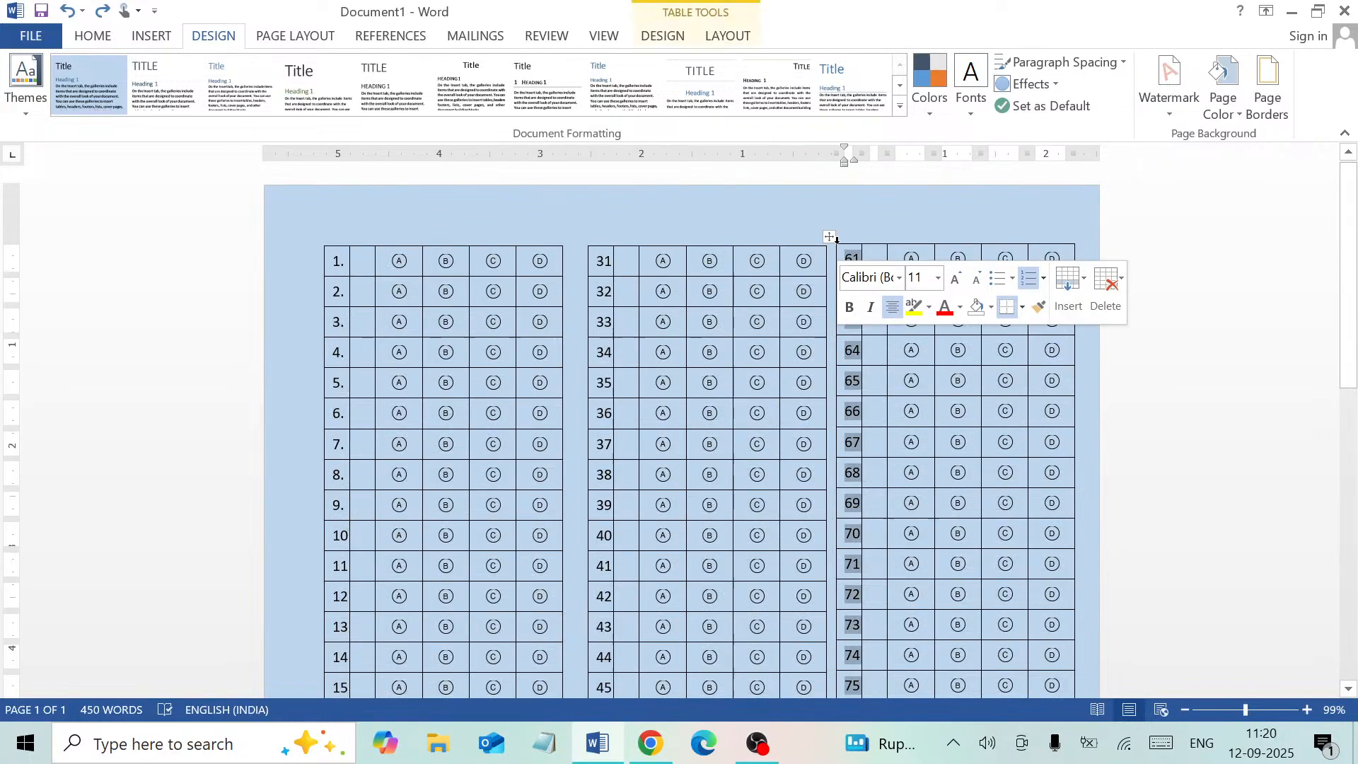
left_click(953, 442)
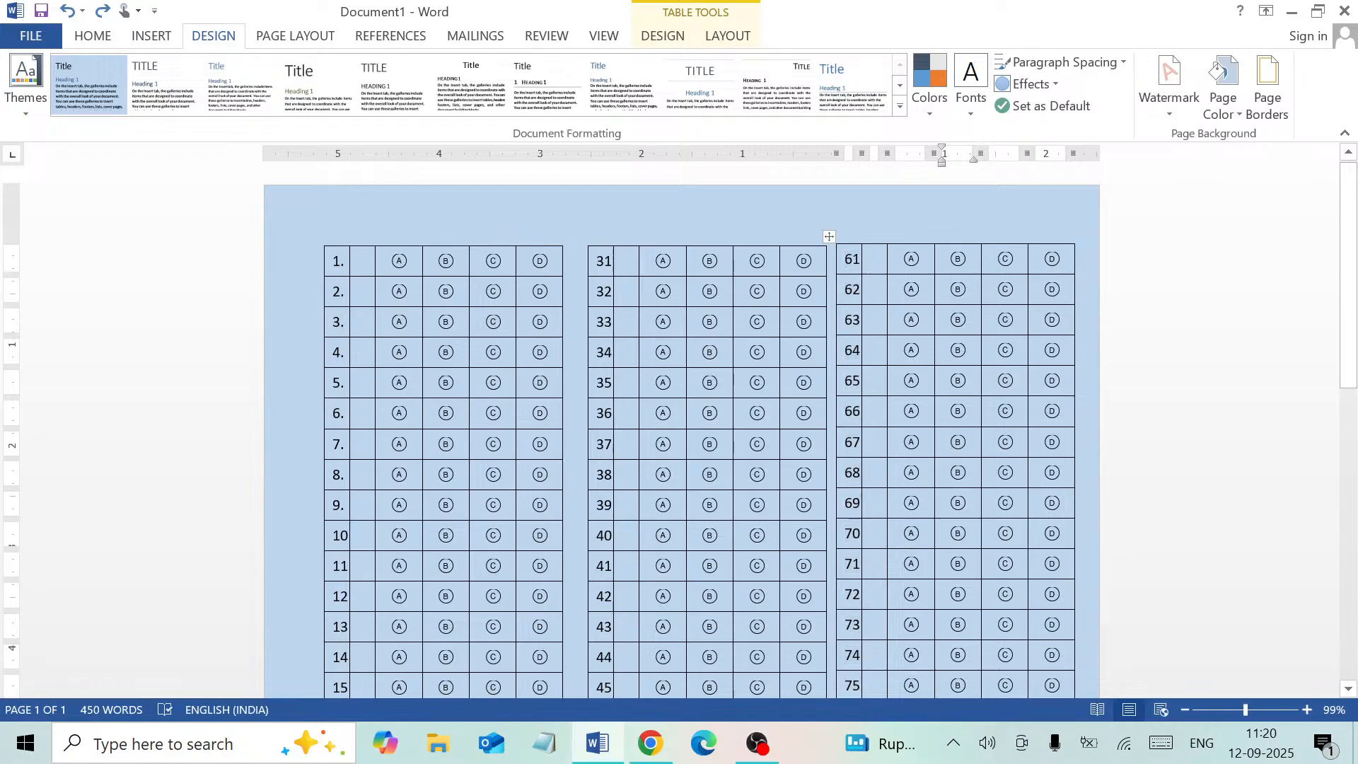
Remove all three answer tables and paste them back into the emptied page, returning to its start.
key("ctrl+a")
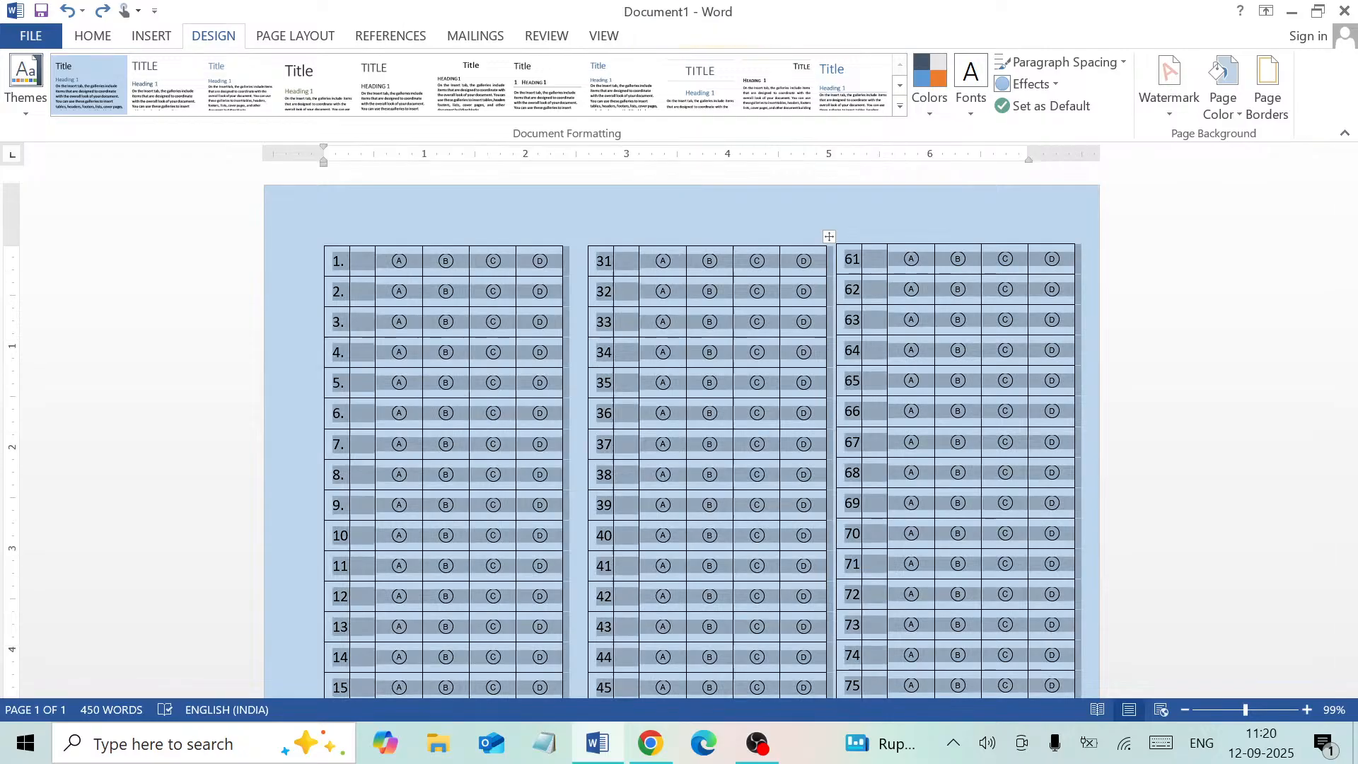
key("Delete")
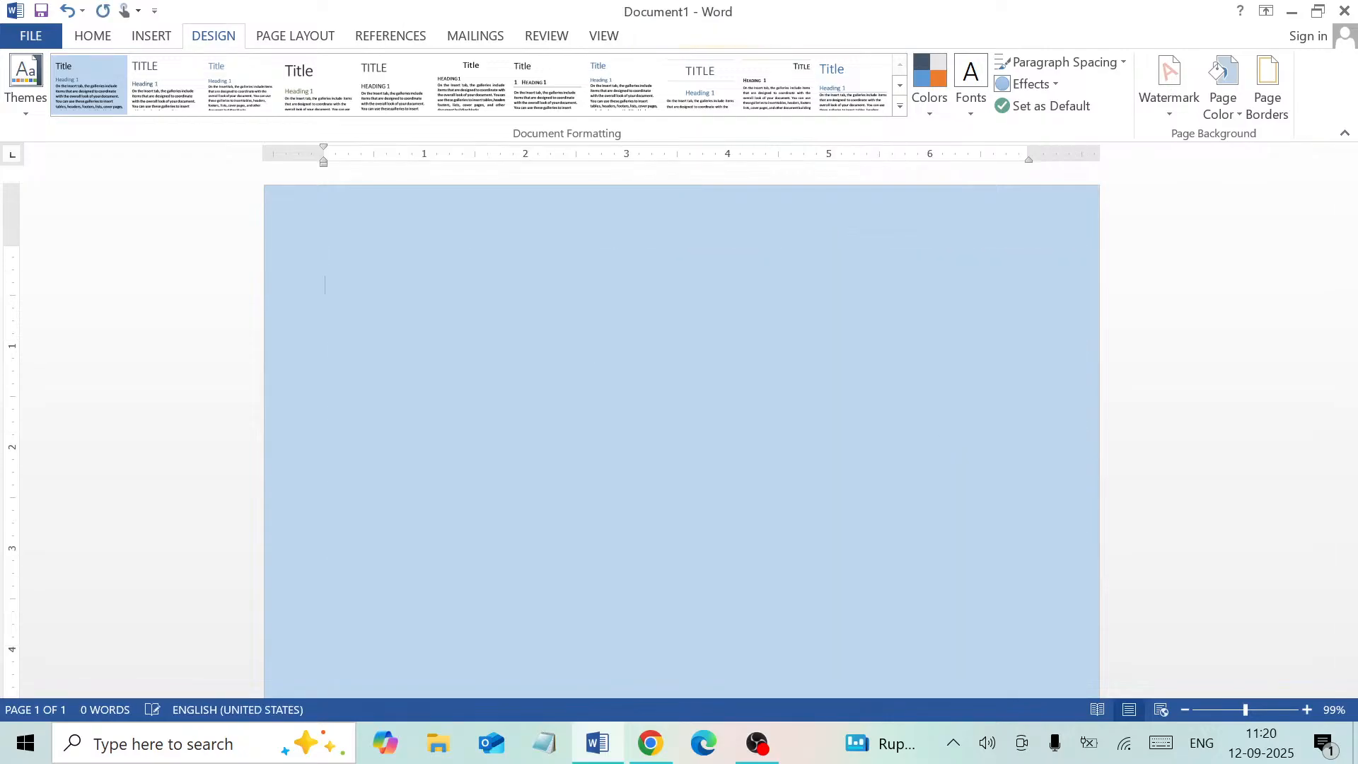
key("ctrl+v")
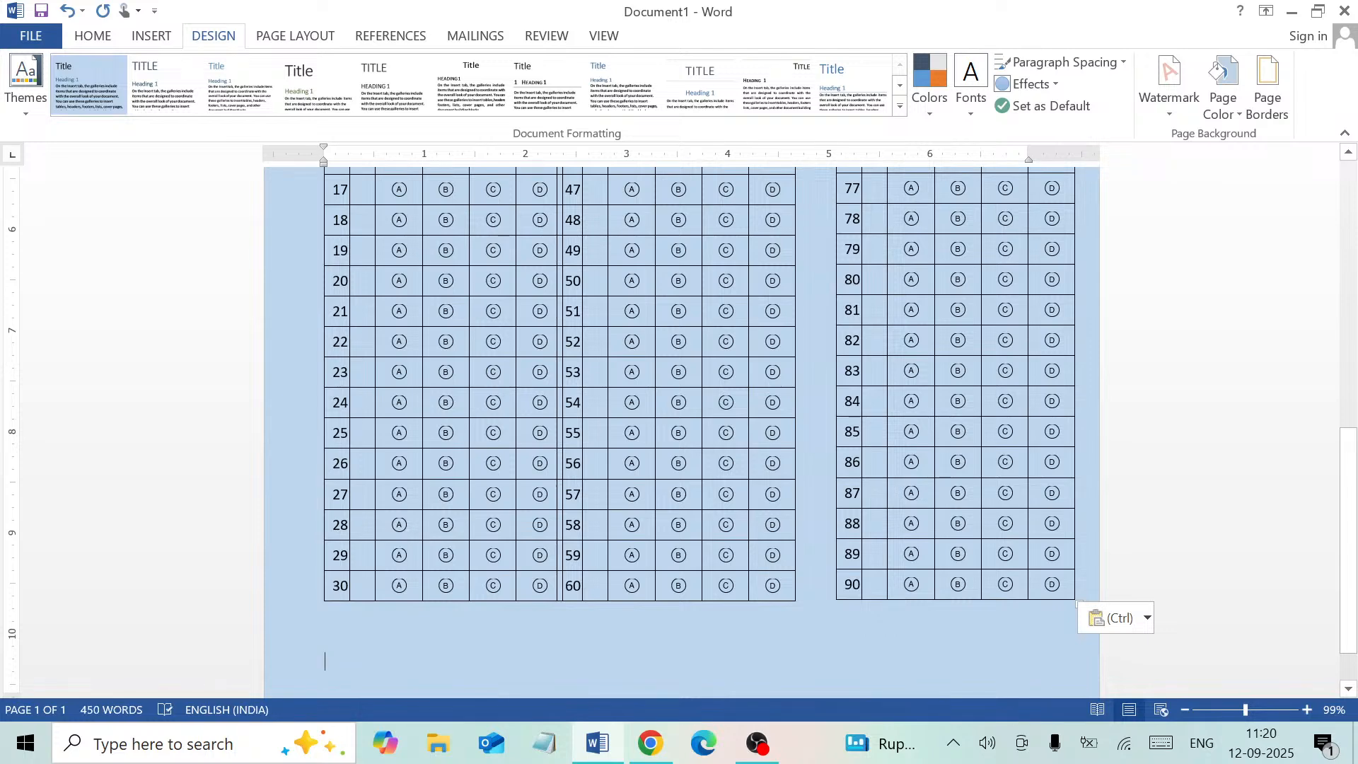
left_click(1350, 241)
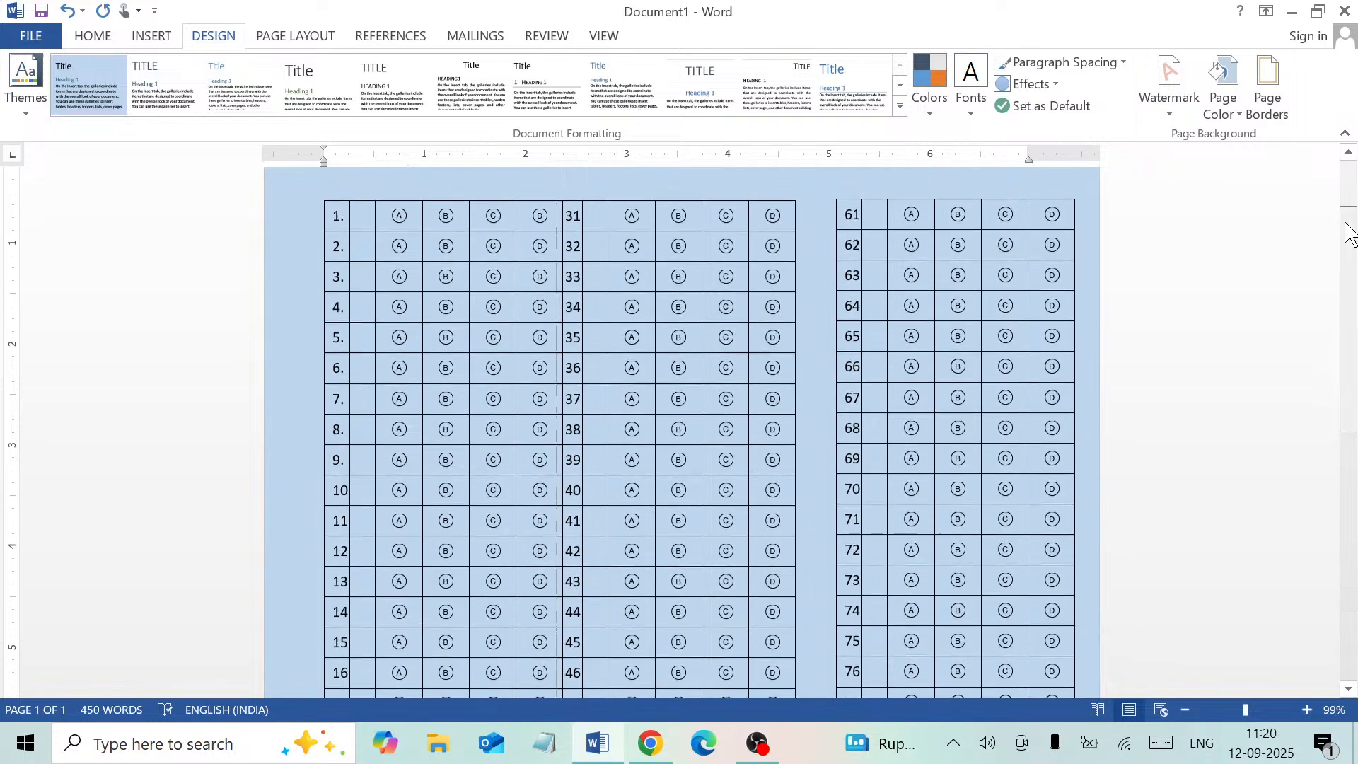
scroll(1351, 234, "up", 2)
key("ctrl+Home")
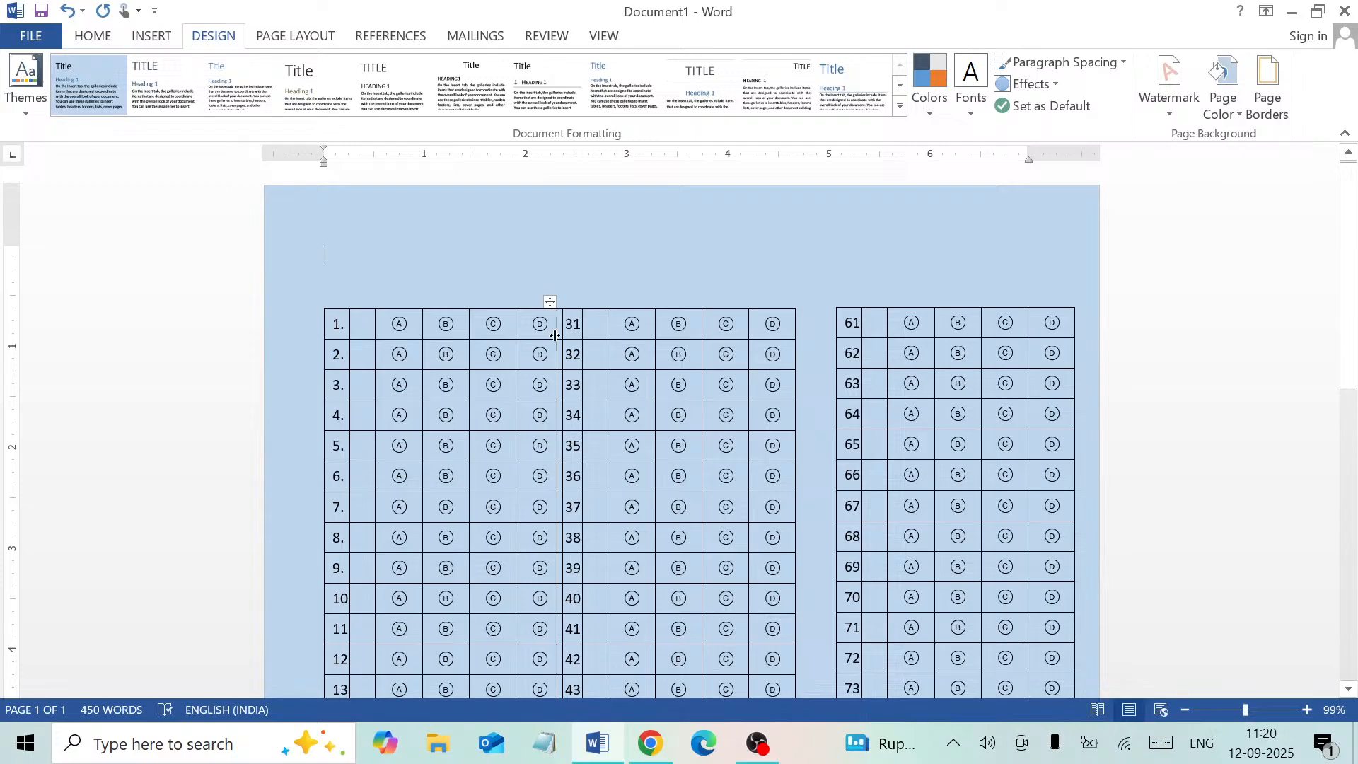
Try to move the 31–60 table away from the 1–30 table to separate their borders.
left_click_drag(552, 303, 582, 300)
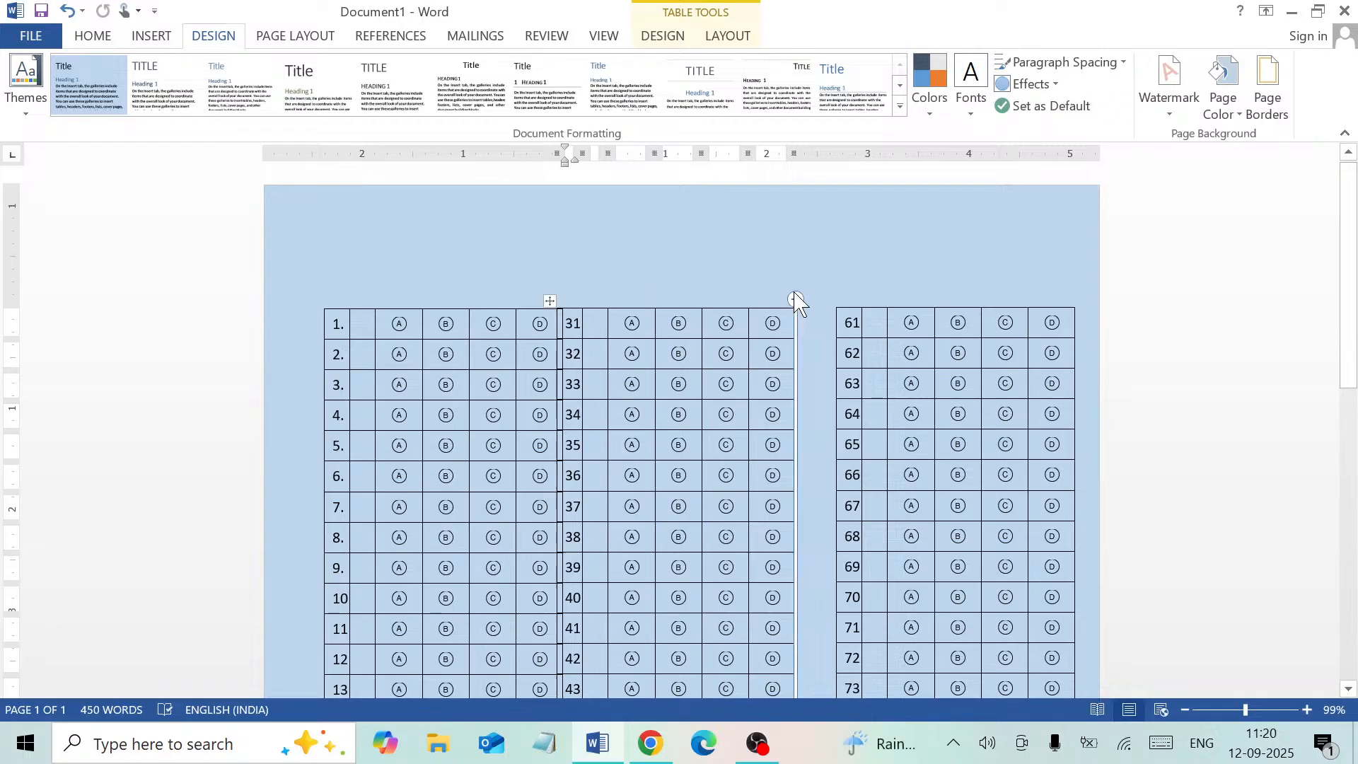
left_click(795, 290)
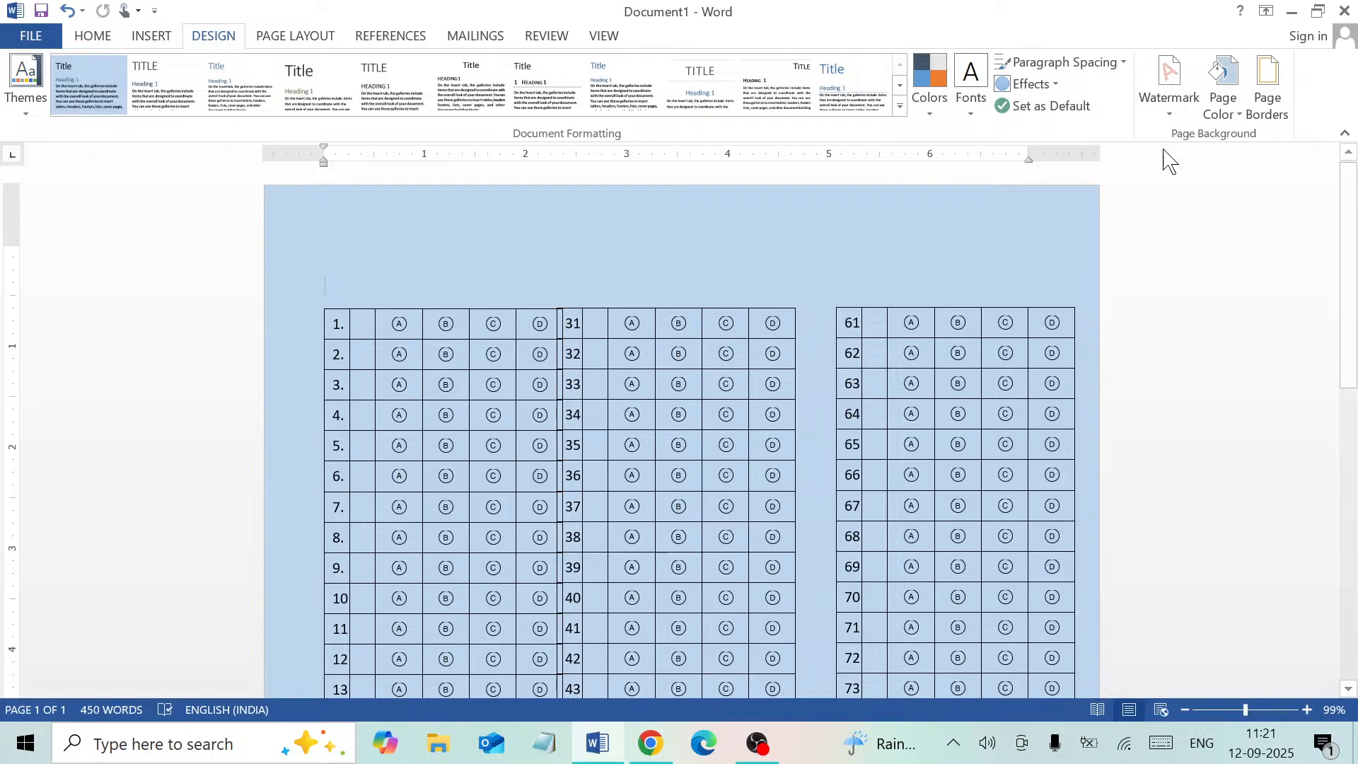
left_click(1259, 97)
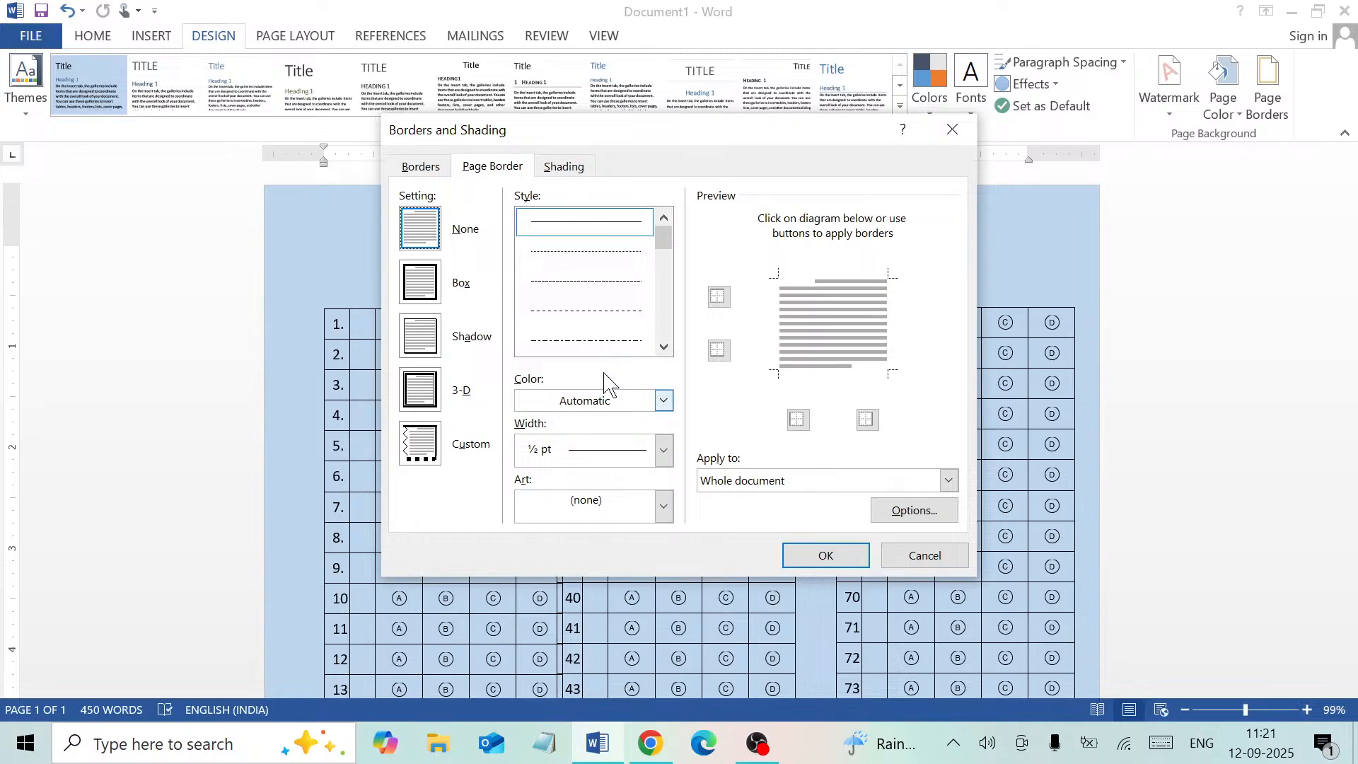
left_click(439, 174)
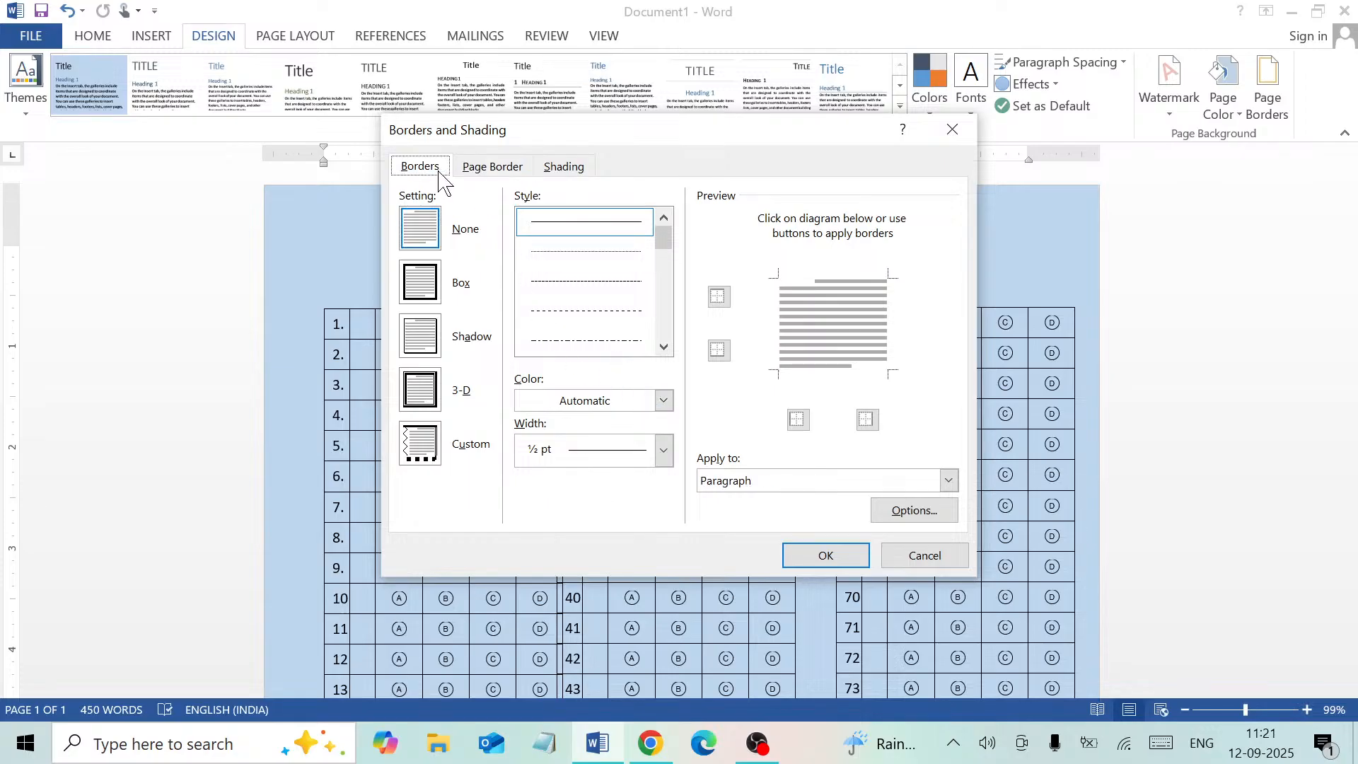
left_click(949, 140)
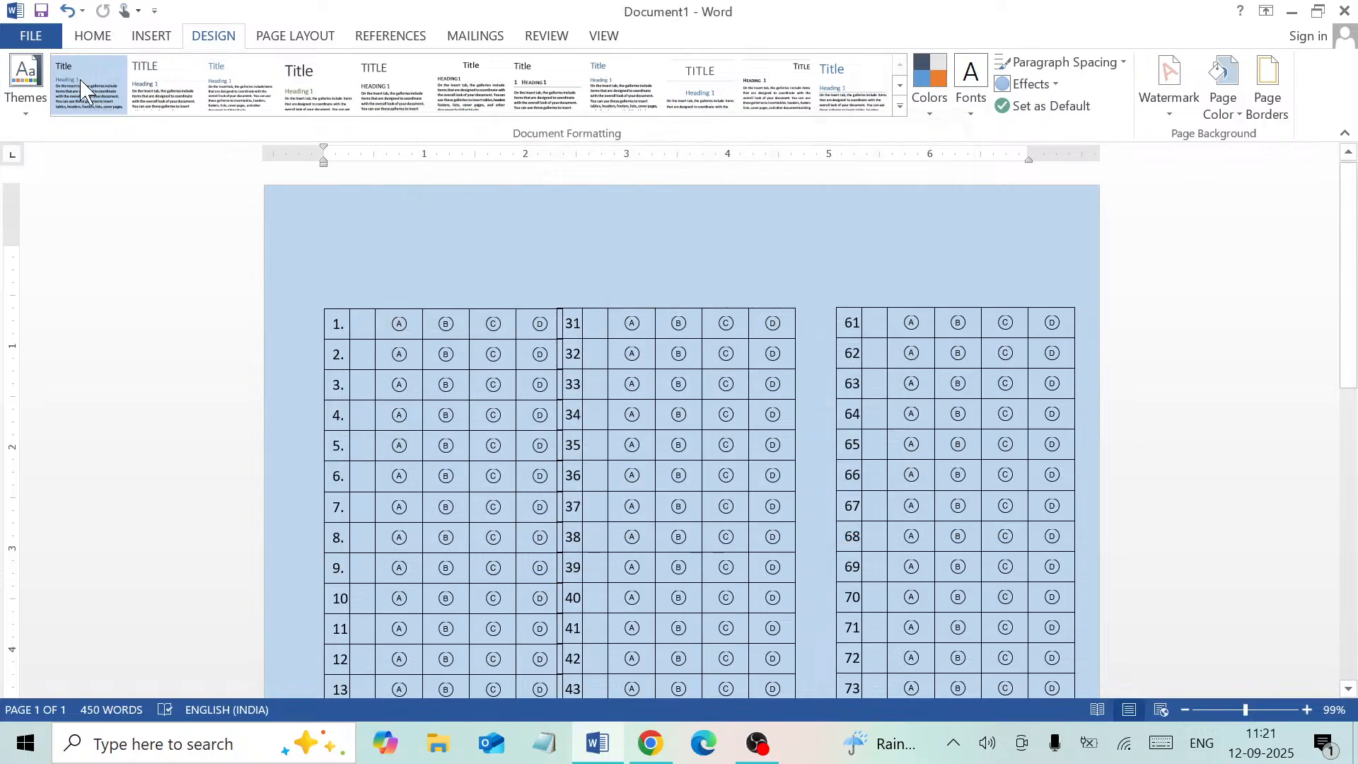
Set custom page margins of 0.5" left and 0.6" right for the whole document.
left_click(303, 36)
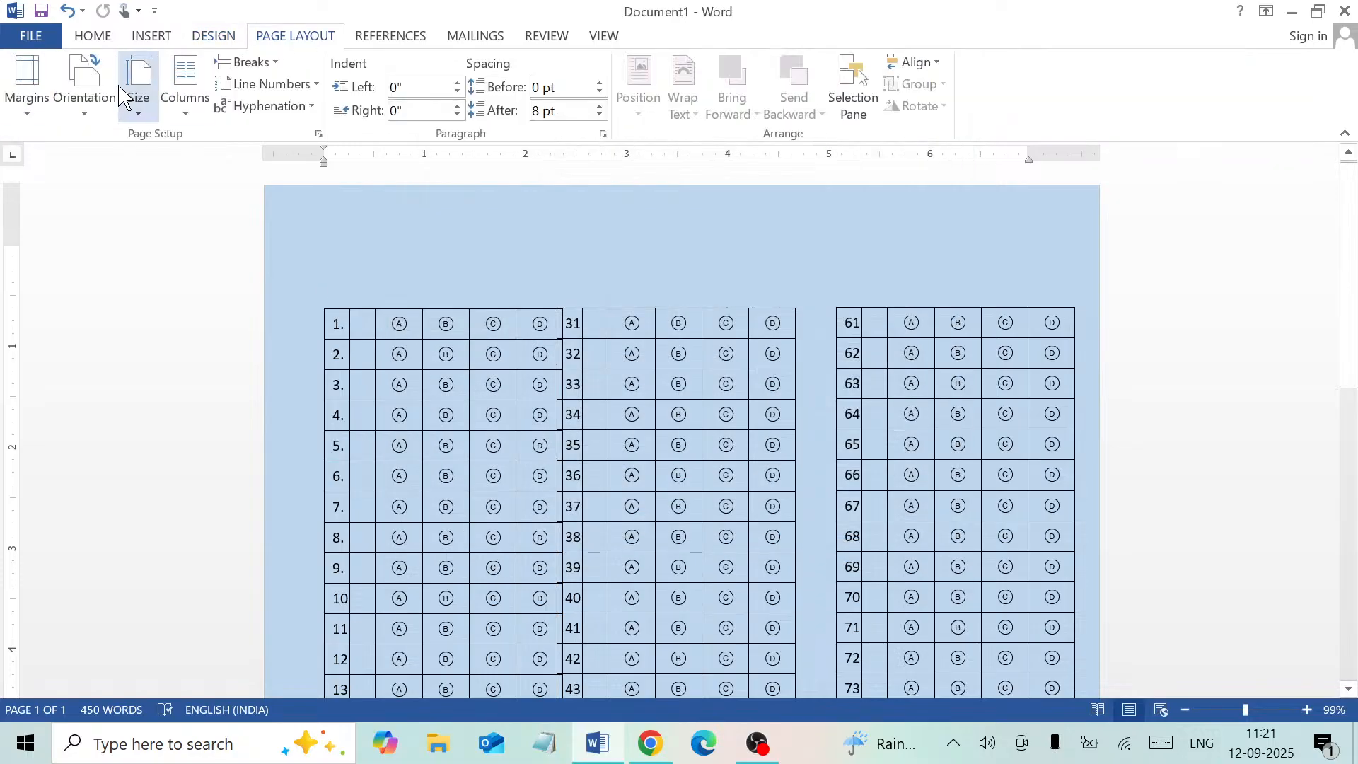
left_click(31, 110)
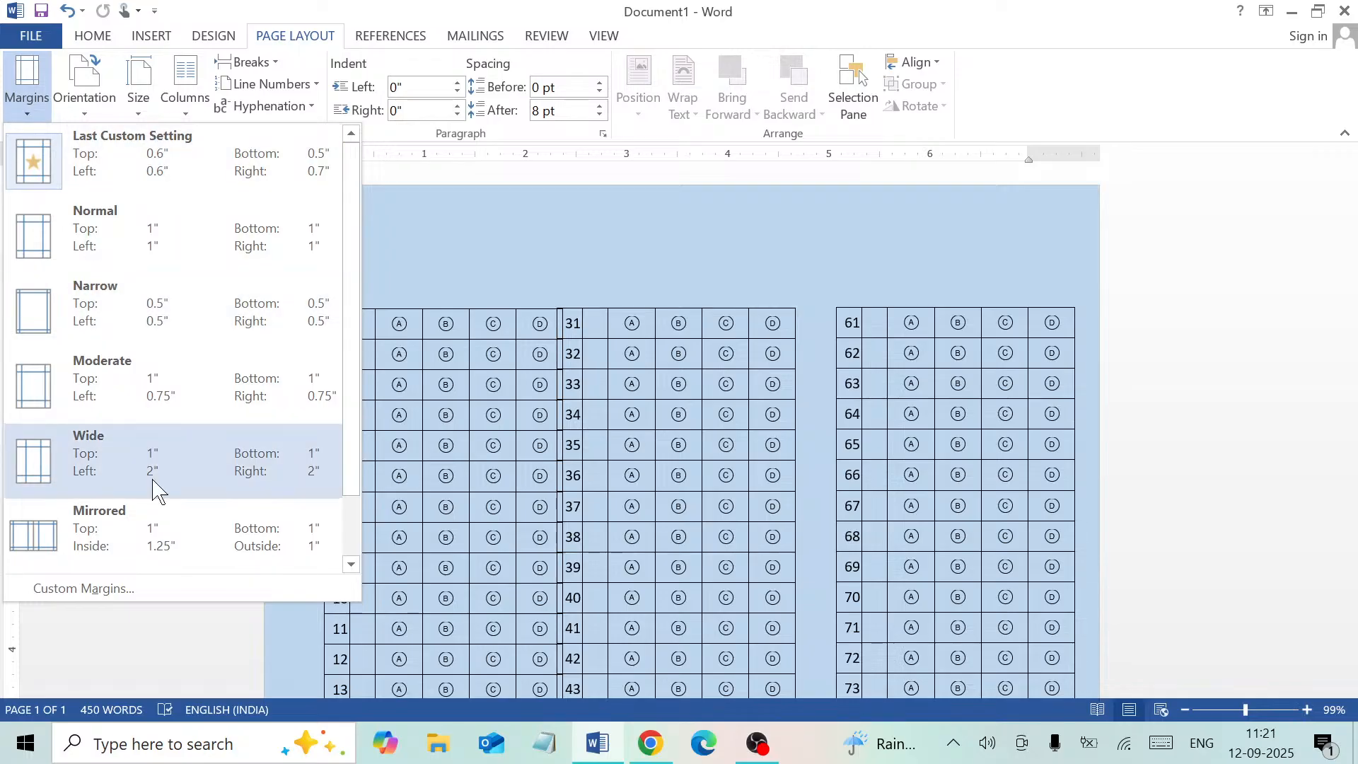
left_click(83, 588)
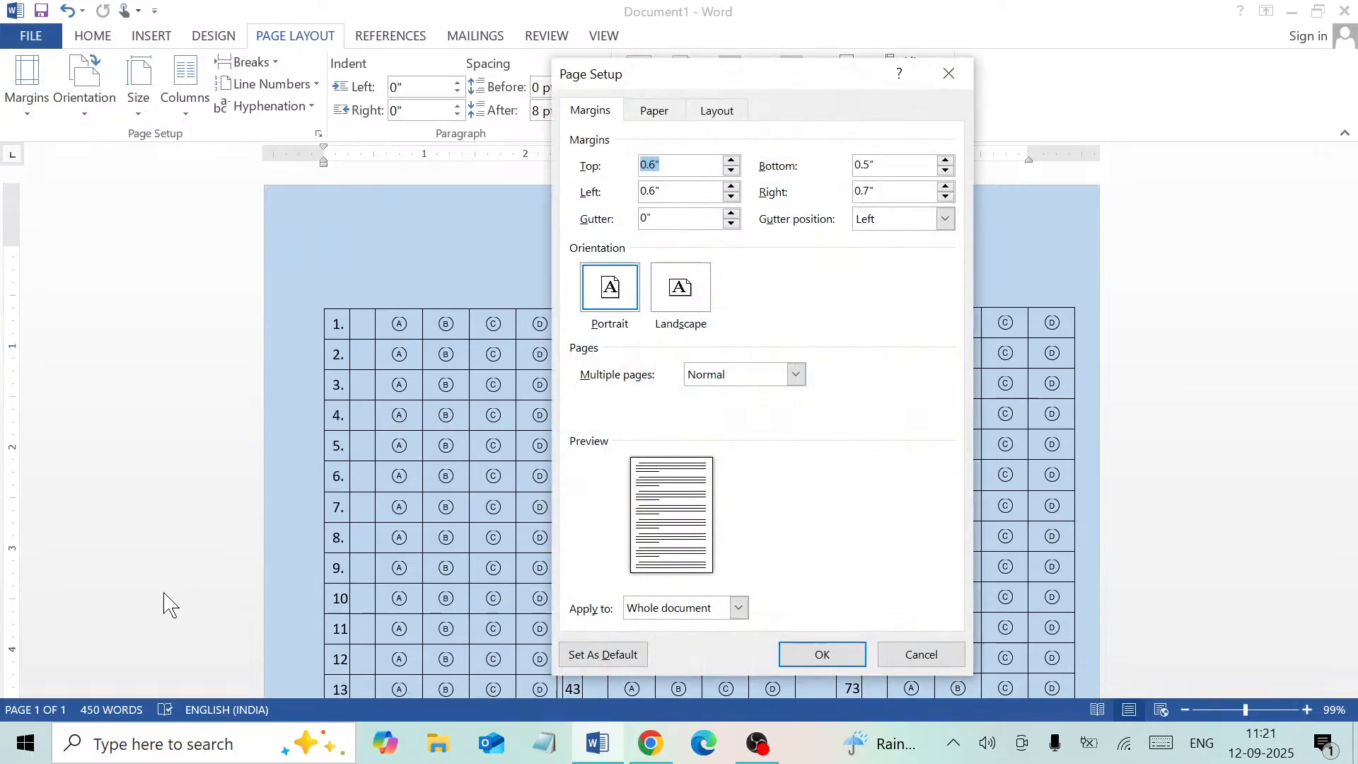
left_click(731, 198)
left_click(945, 198)
left_click(828, 656)
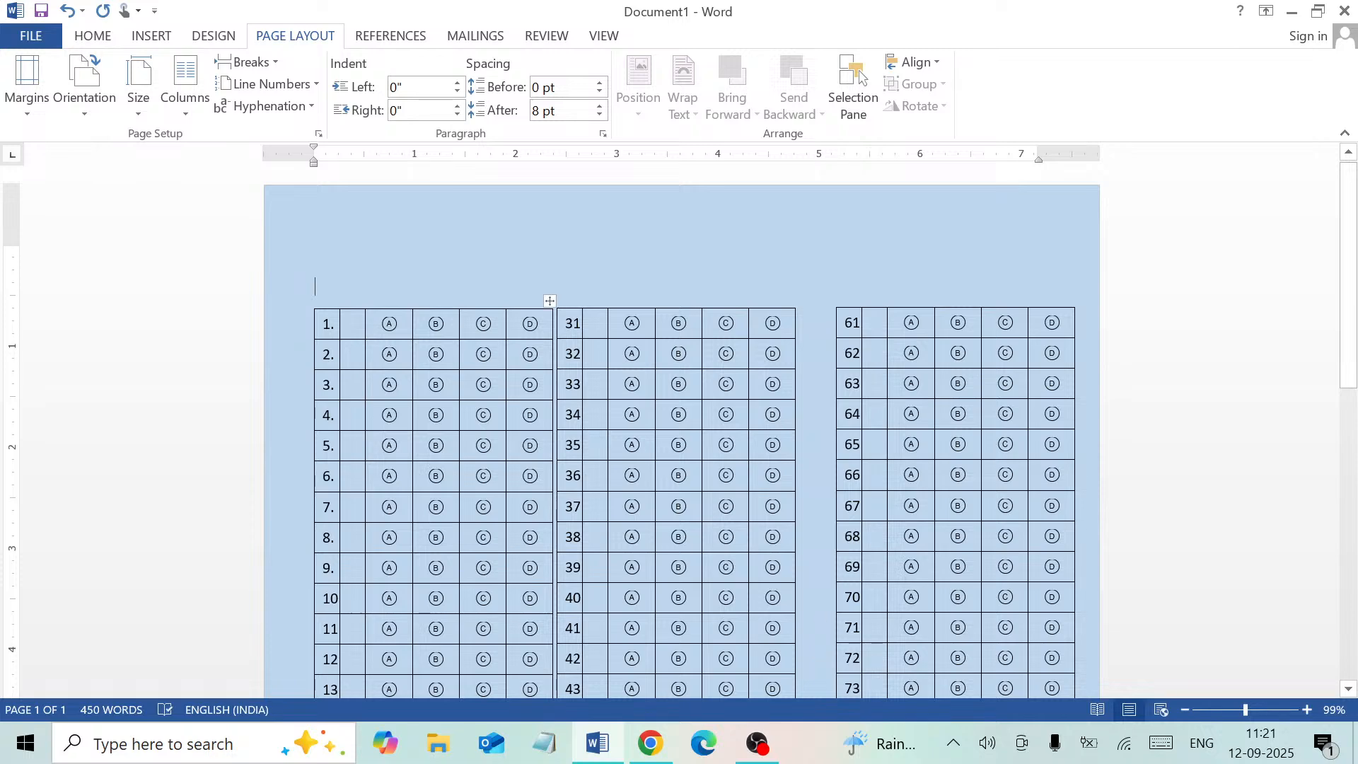
Try to shift the middle answer table slightly toward the 61–90 table, and return to the line above the tables.
mouse_move(550, 300)
left_mouse_down()
mouse_move(589, 301)
mouse_move(570, 300)
left_mouse_up()
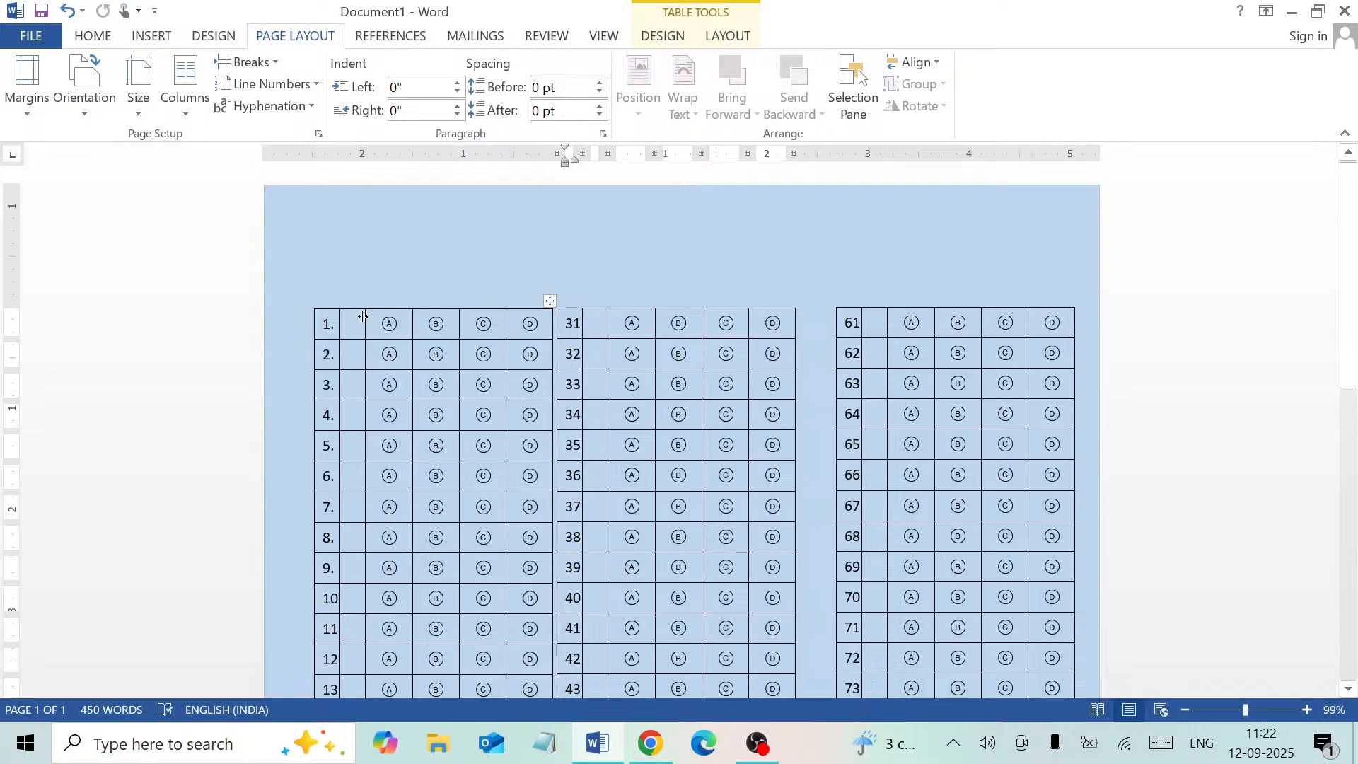
left_click(313, 286)
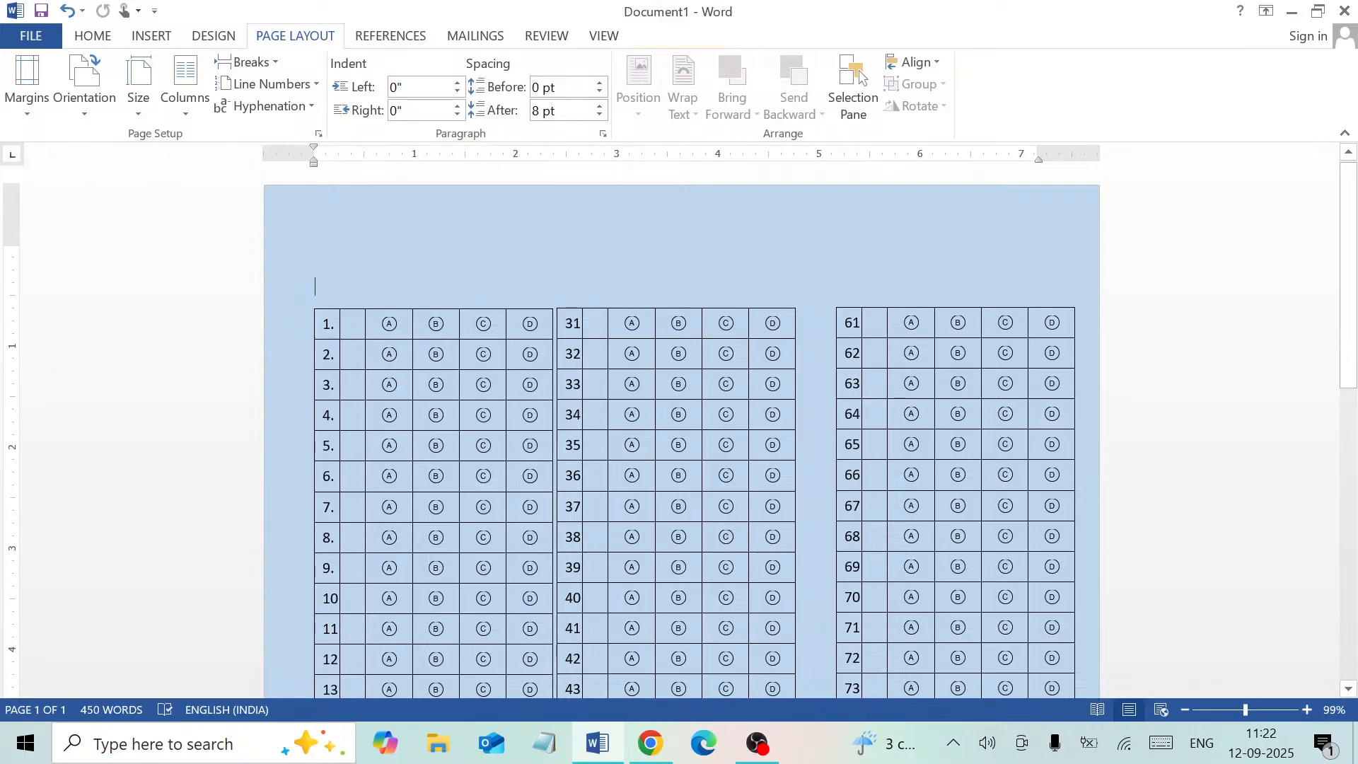
Try a red font color on the entire 1–30 answer table twice, undoing it each time.
left_click(310, 299)
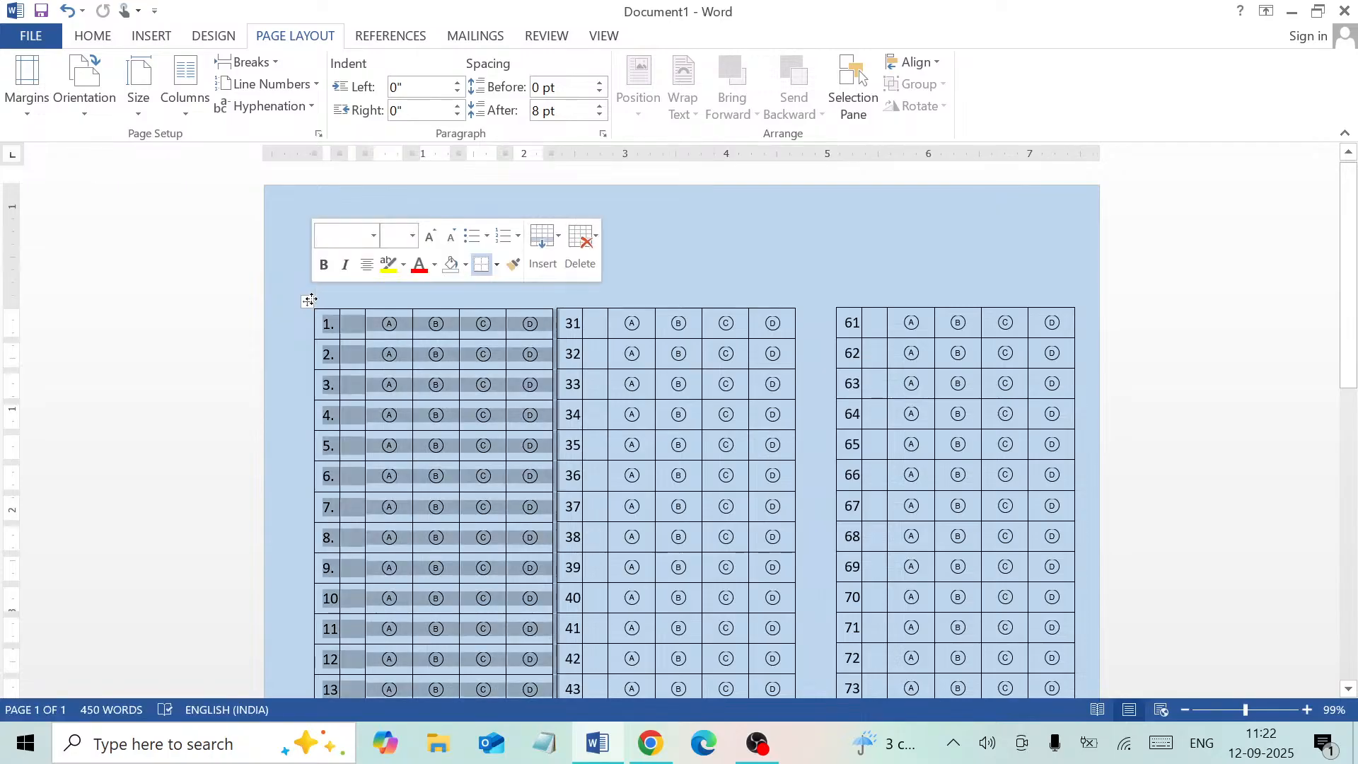
left_click(424, 267)
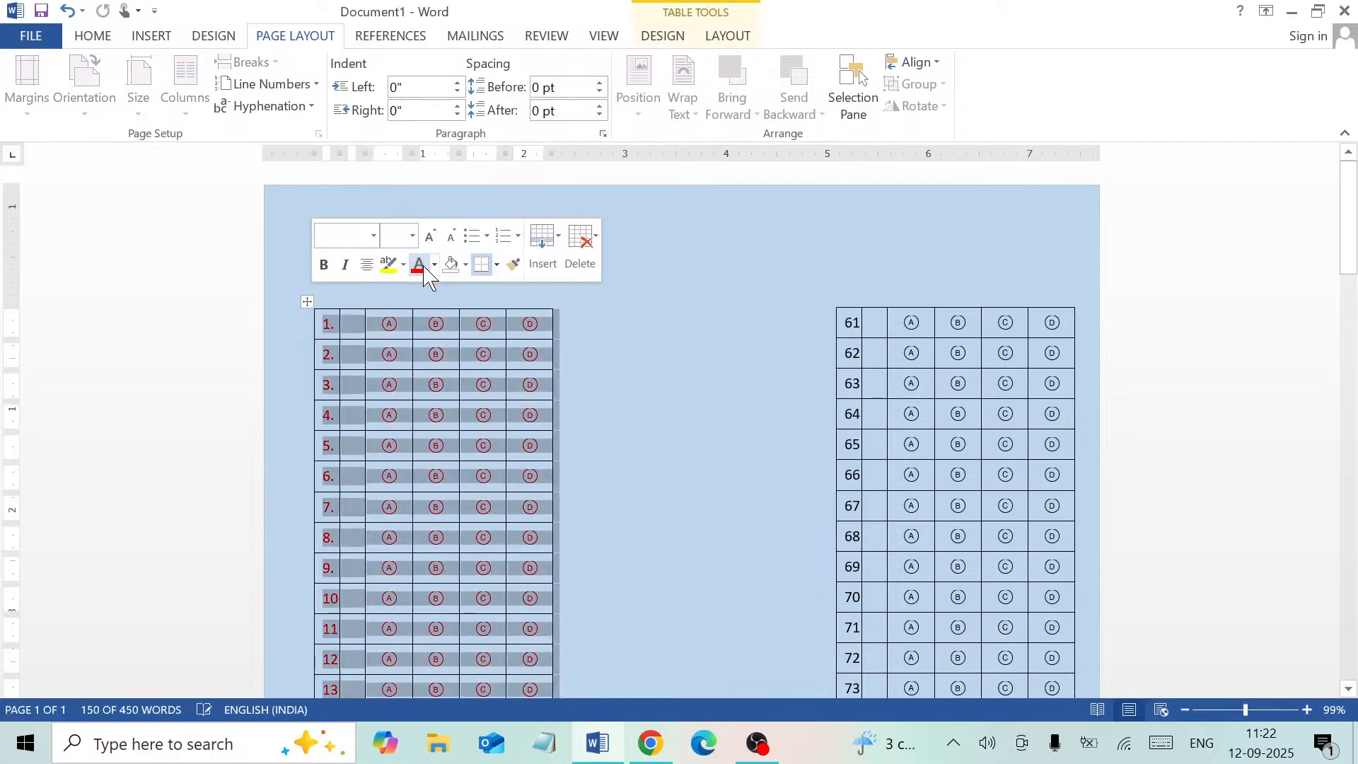
left_click(696, 366)
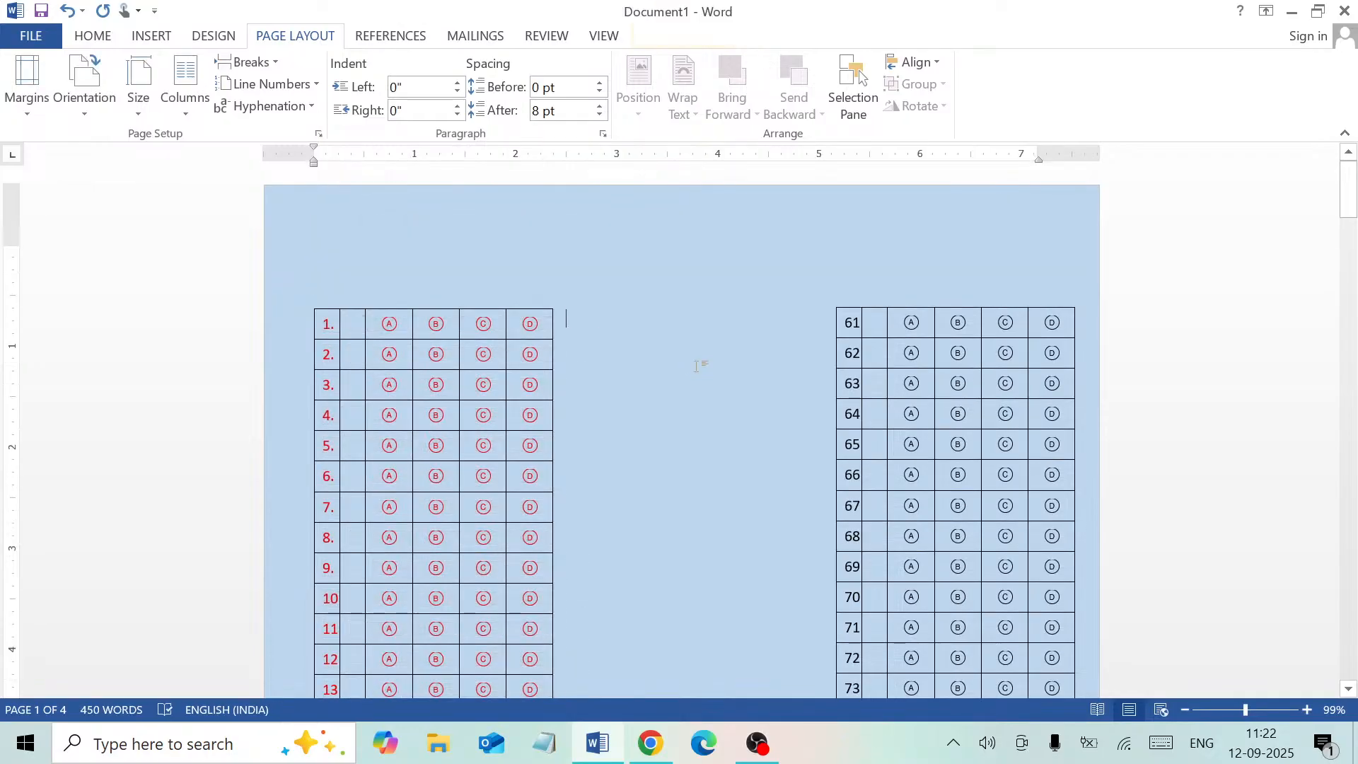
key("ctrl+z")
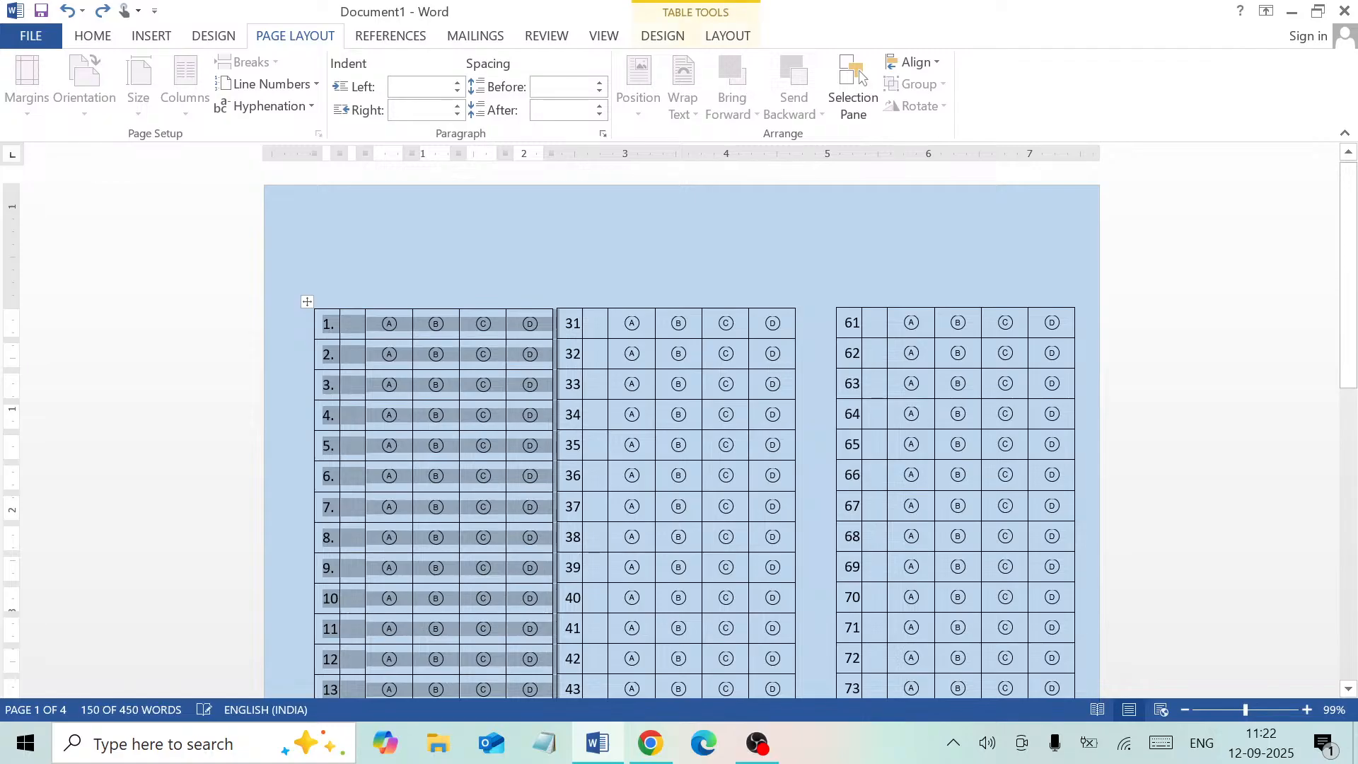
left_click(550, 299)
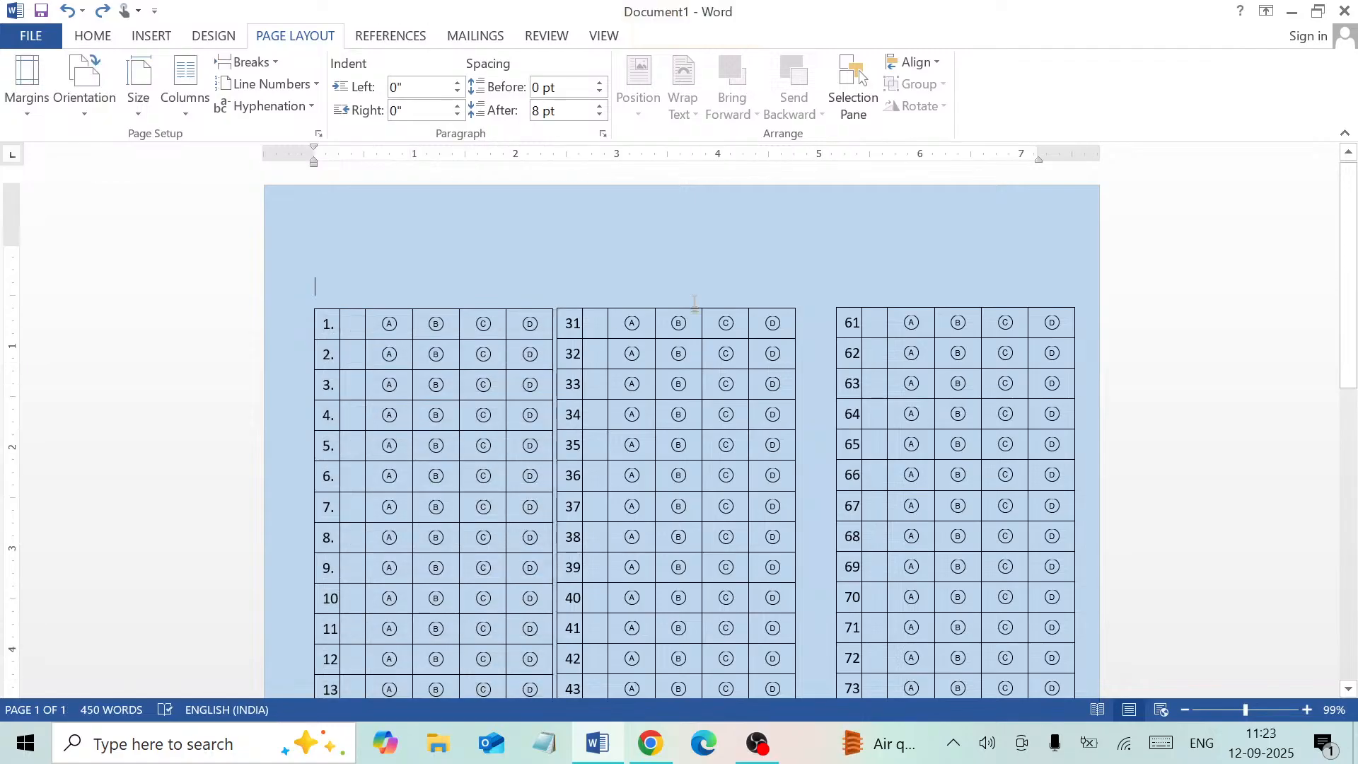
left_click(304, 321)
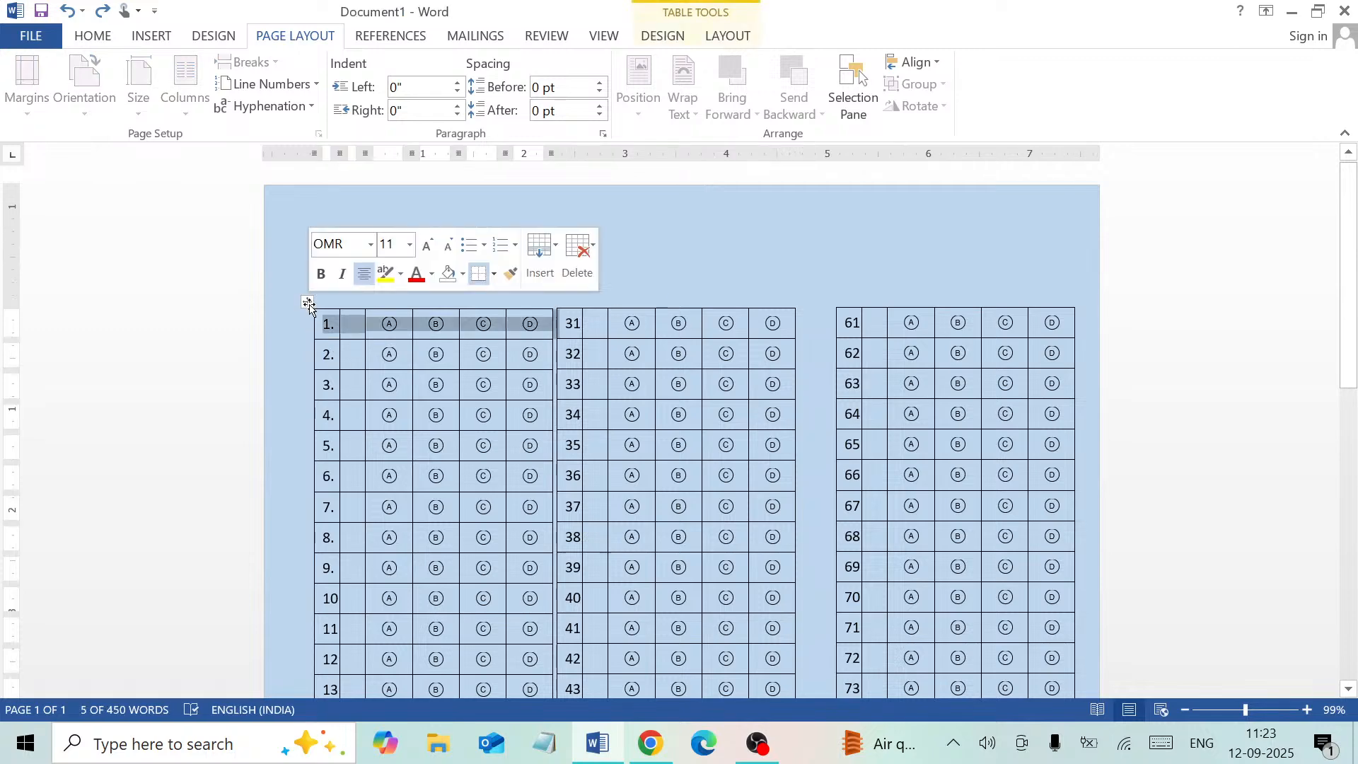
left_click(307, 302)
left_click(416, 278)
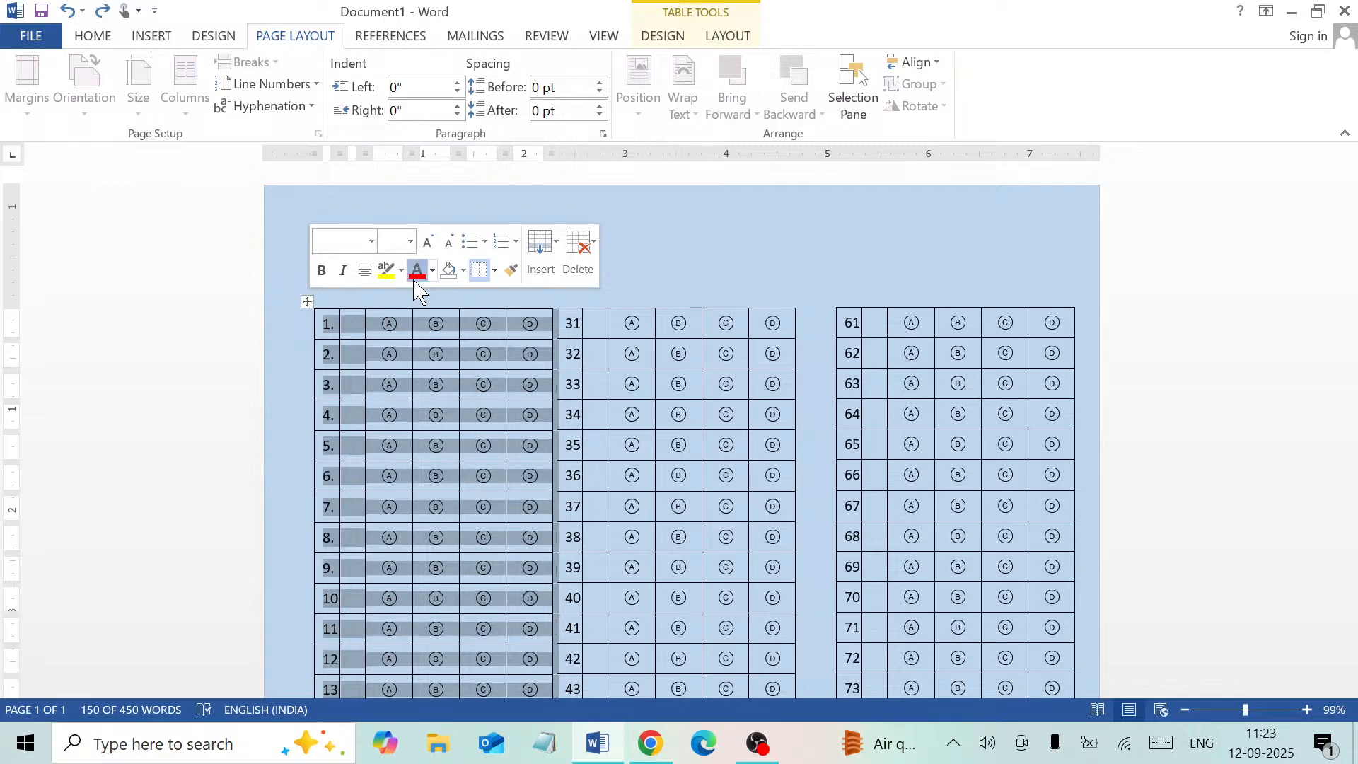
left_click(486, 445)
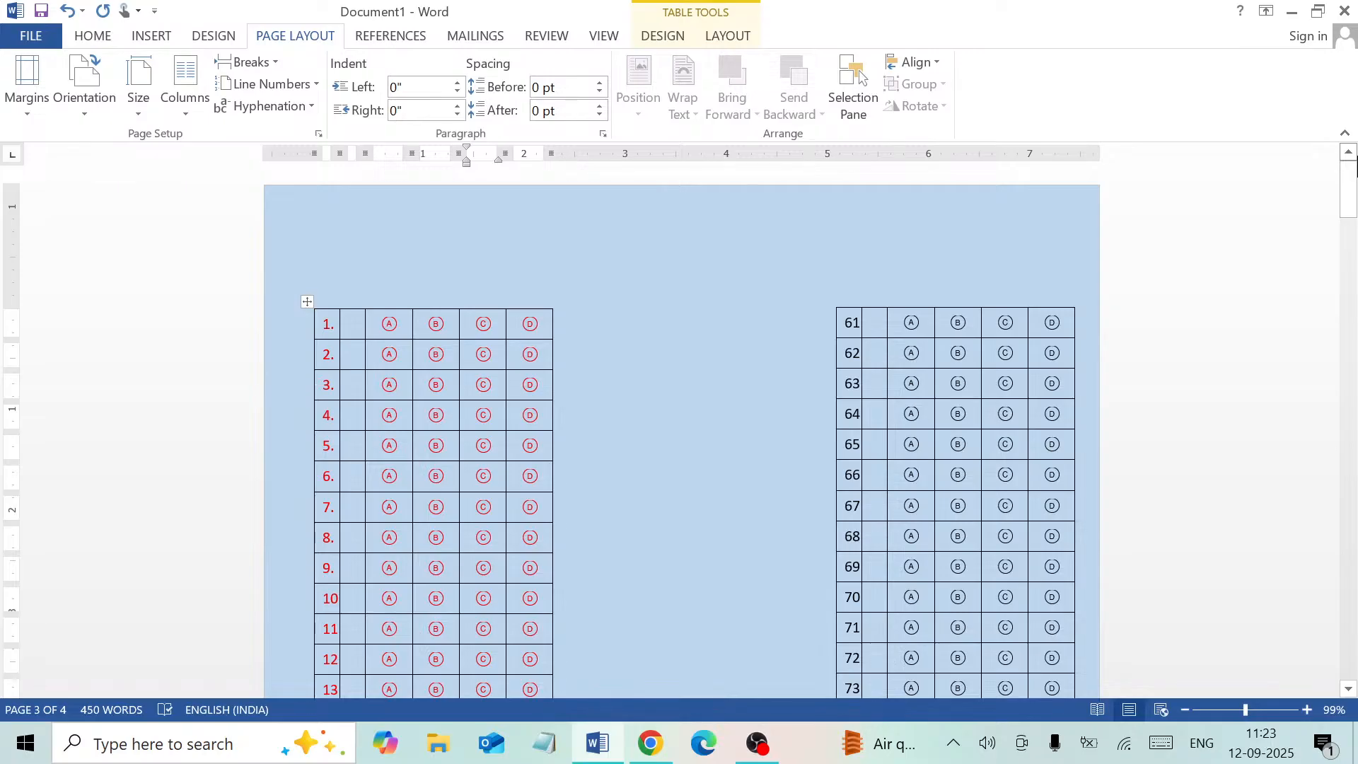
key("ctrl+z")
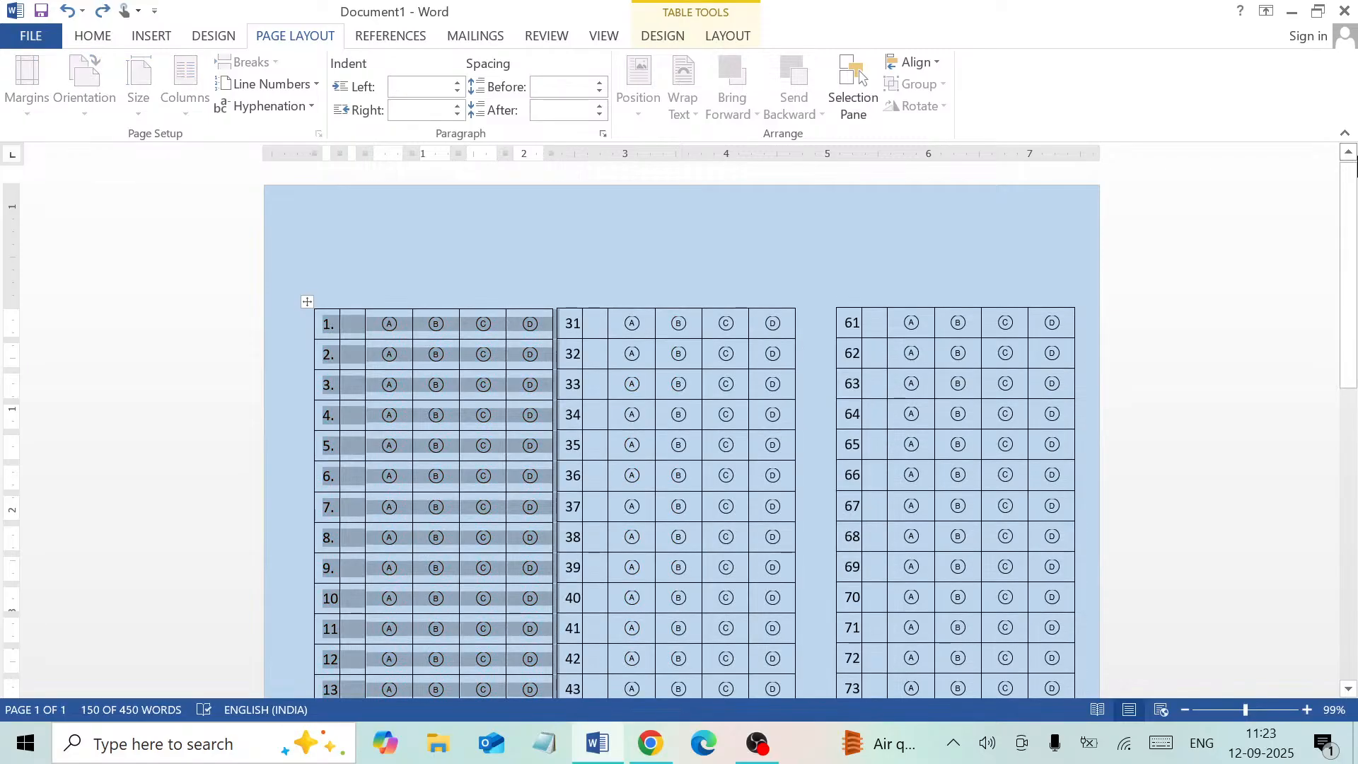
Delete all three answer tables to leave the page empty, and bring up the document design options.
key("ctrl+a")
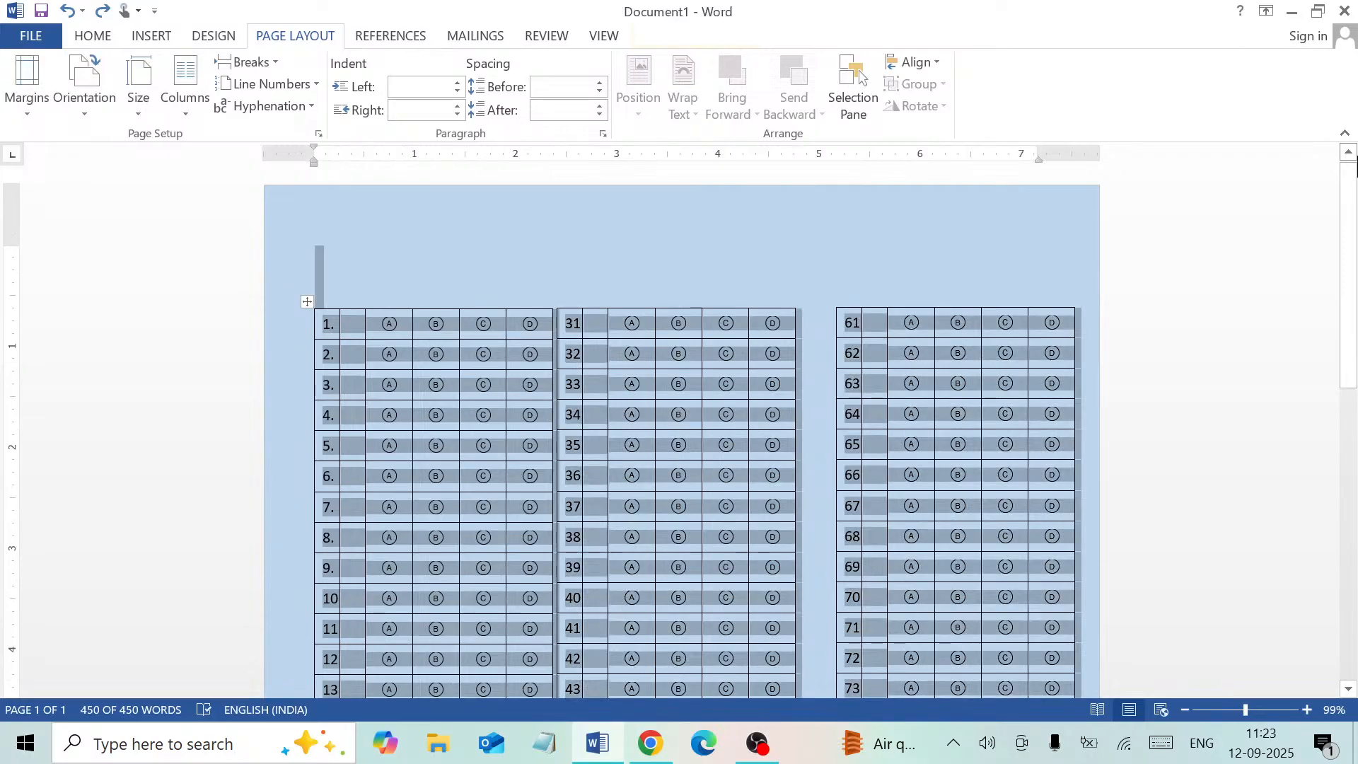
key("Delete")
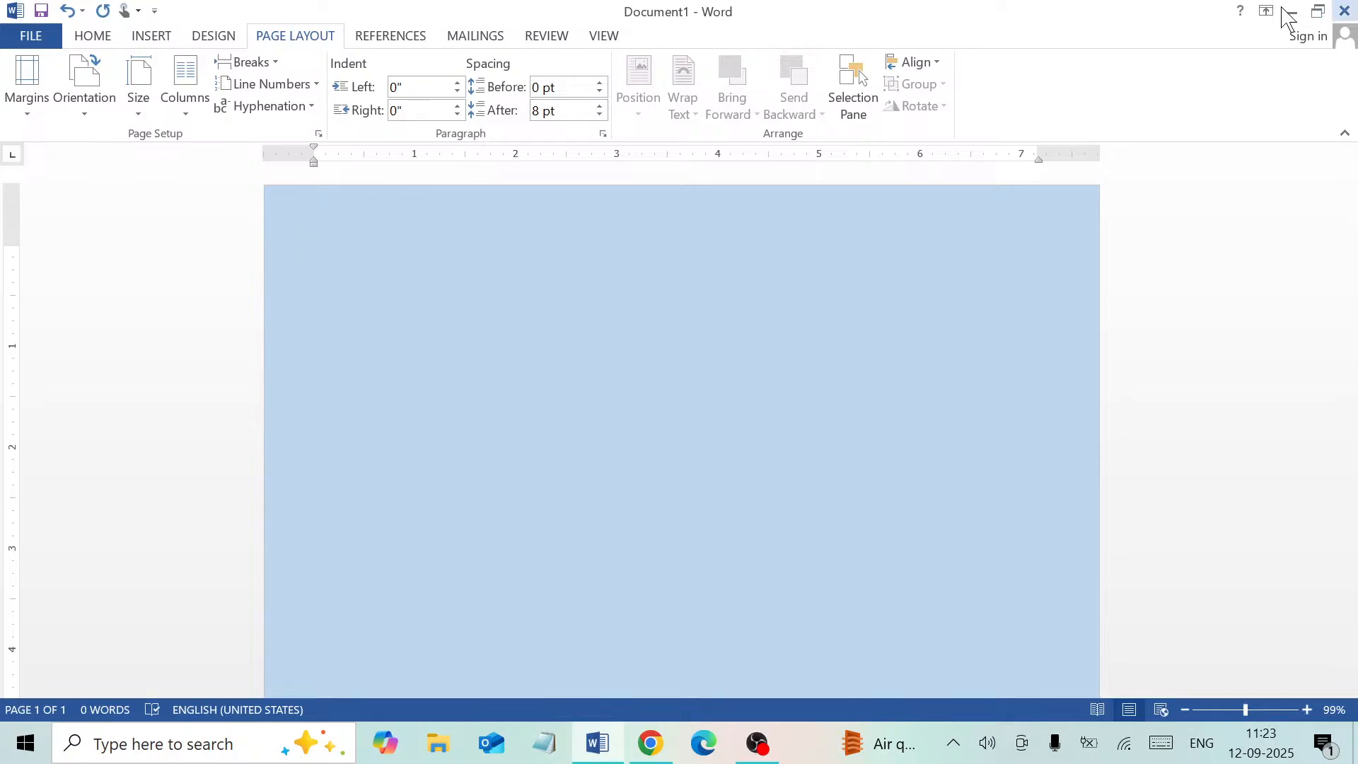
left_click(217, 41)
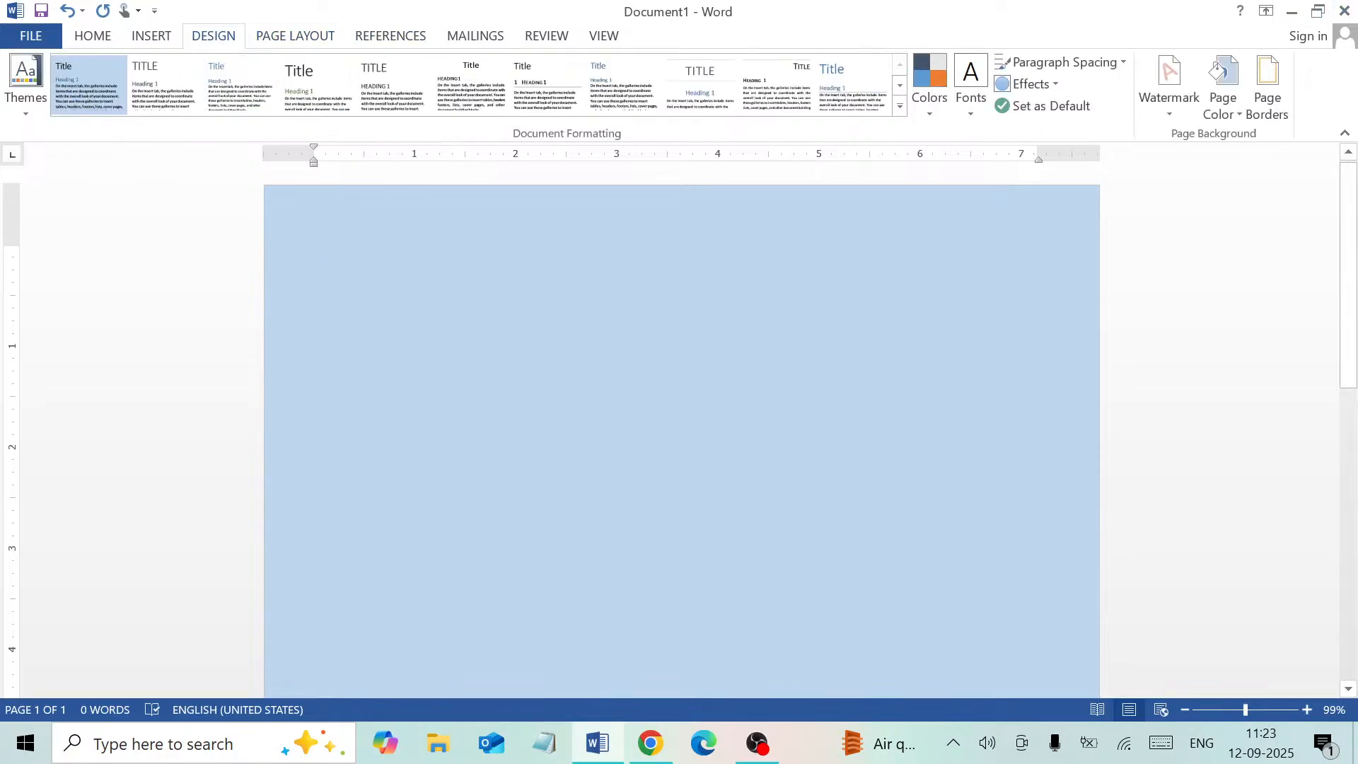
Remove the light blue page color from the empty document by choosing No Color.
left_click(1231, 110)
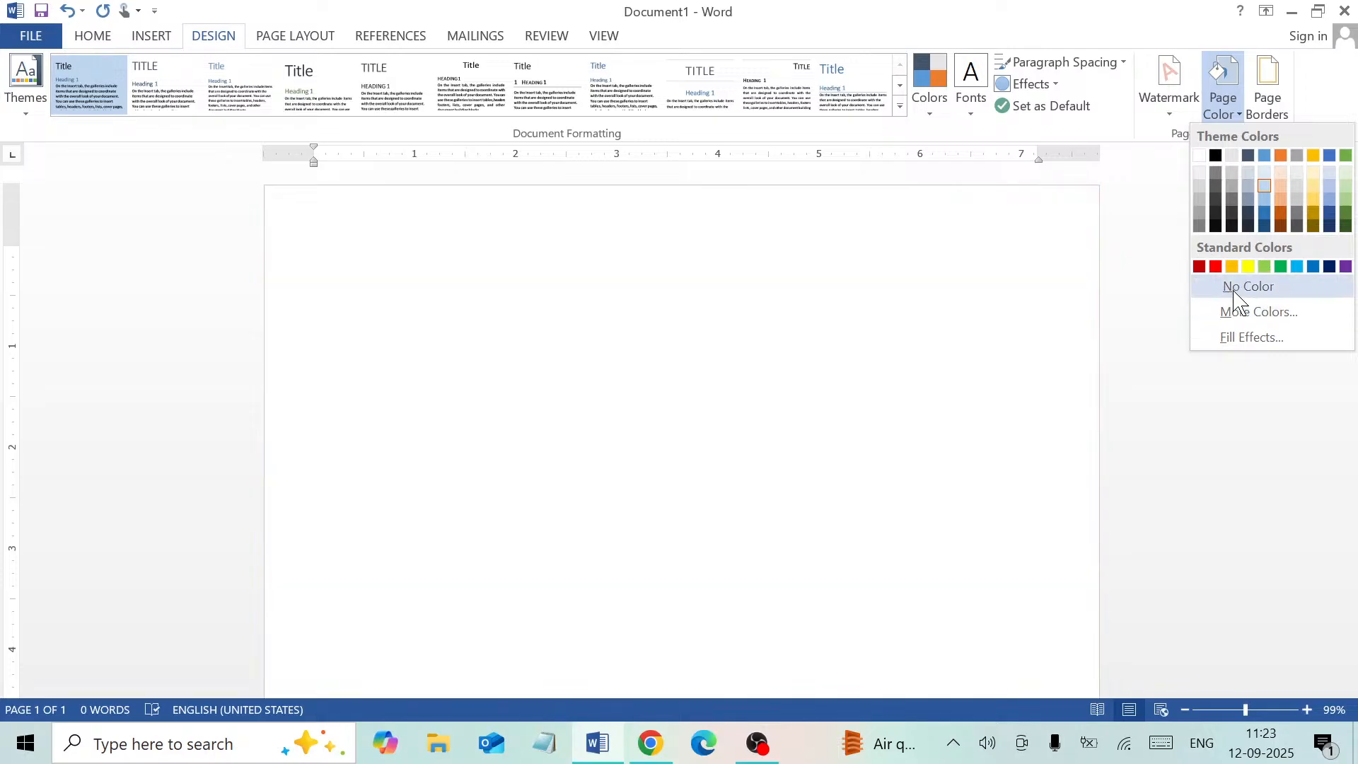
left_click(1238, 287)
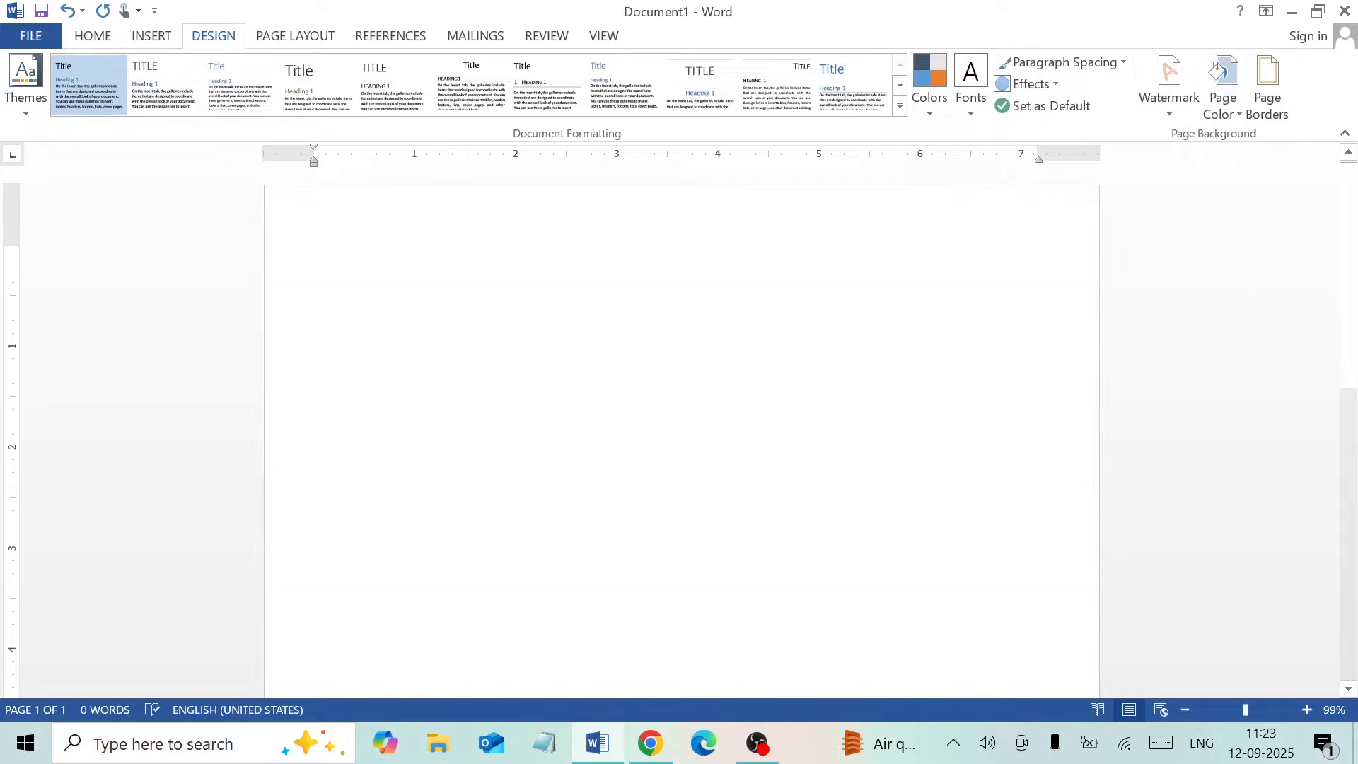
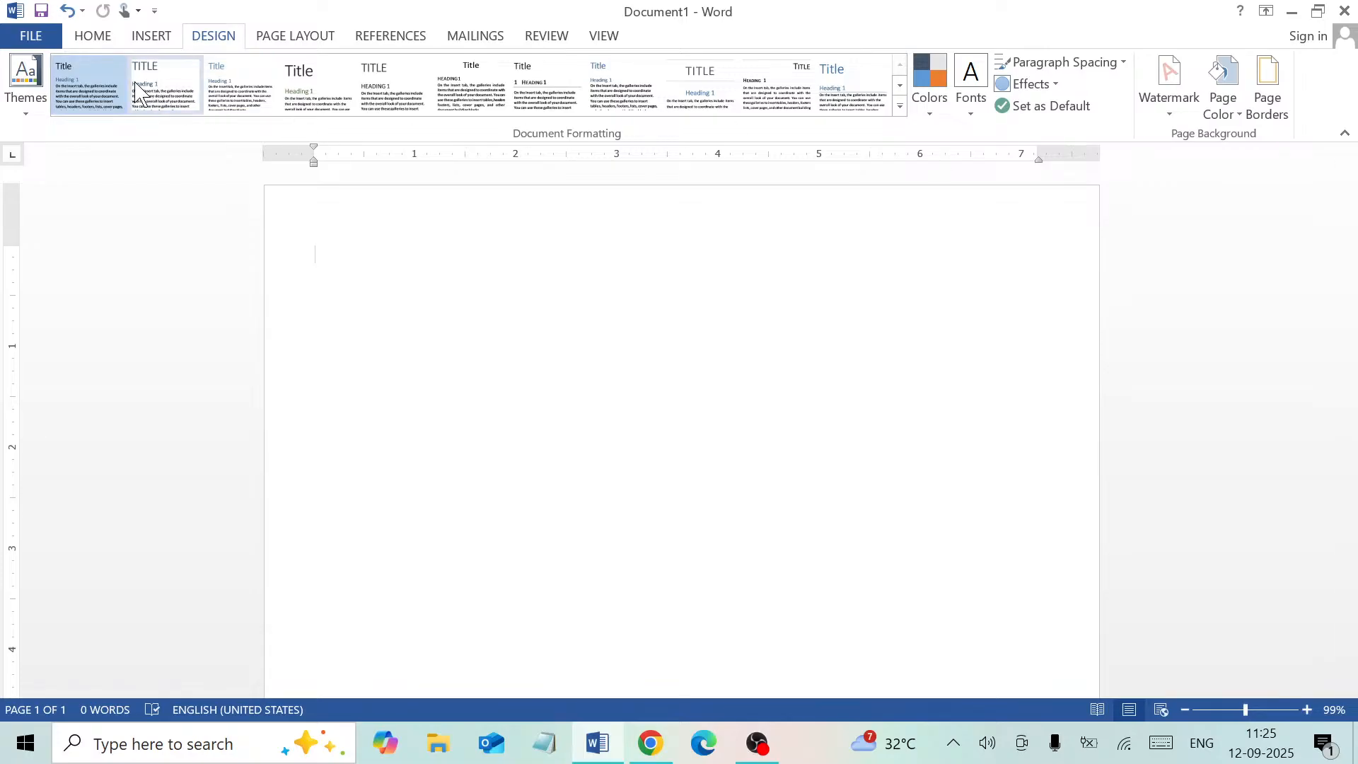
Enter the sample text "ghjghjghj jh ghjghj" in the default Calibri font on the empty page.
left_click(101, 42)
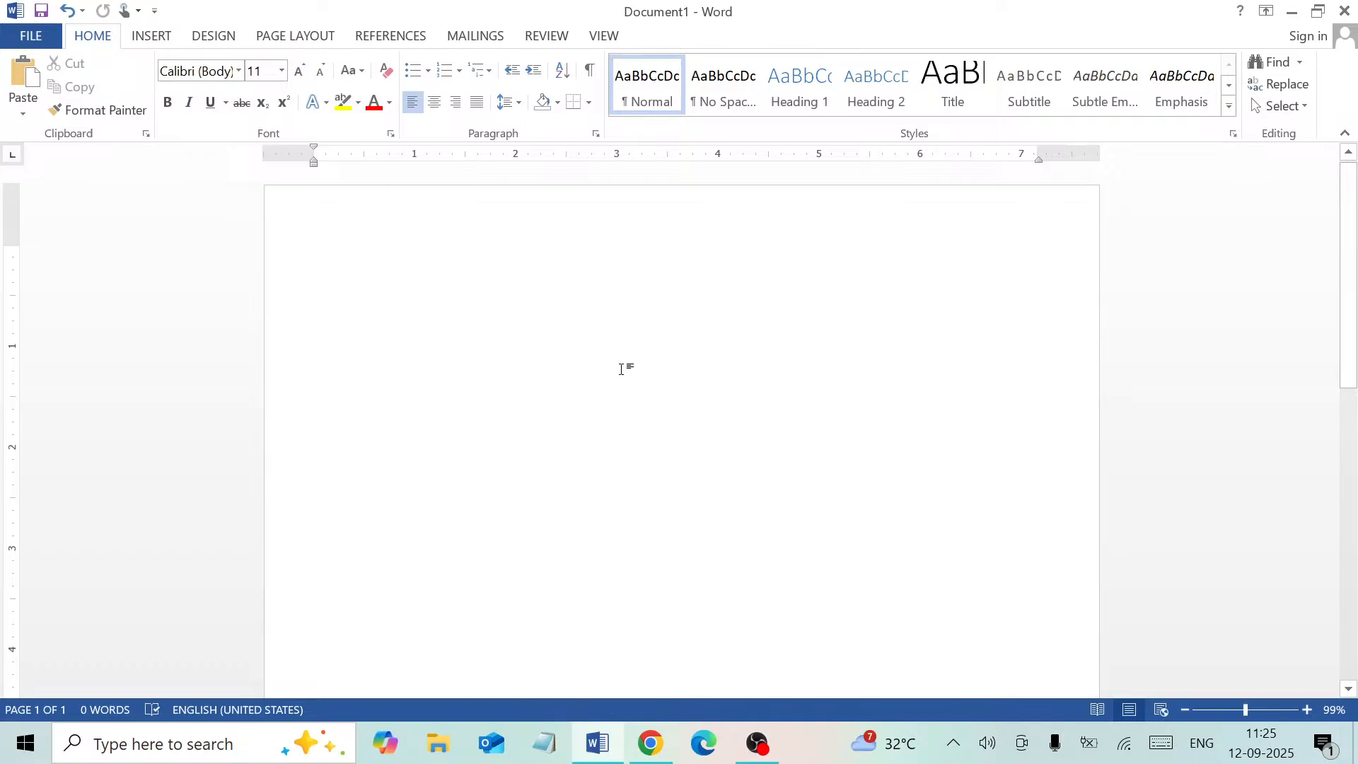
type("ghjghjghj ")
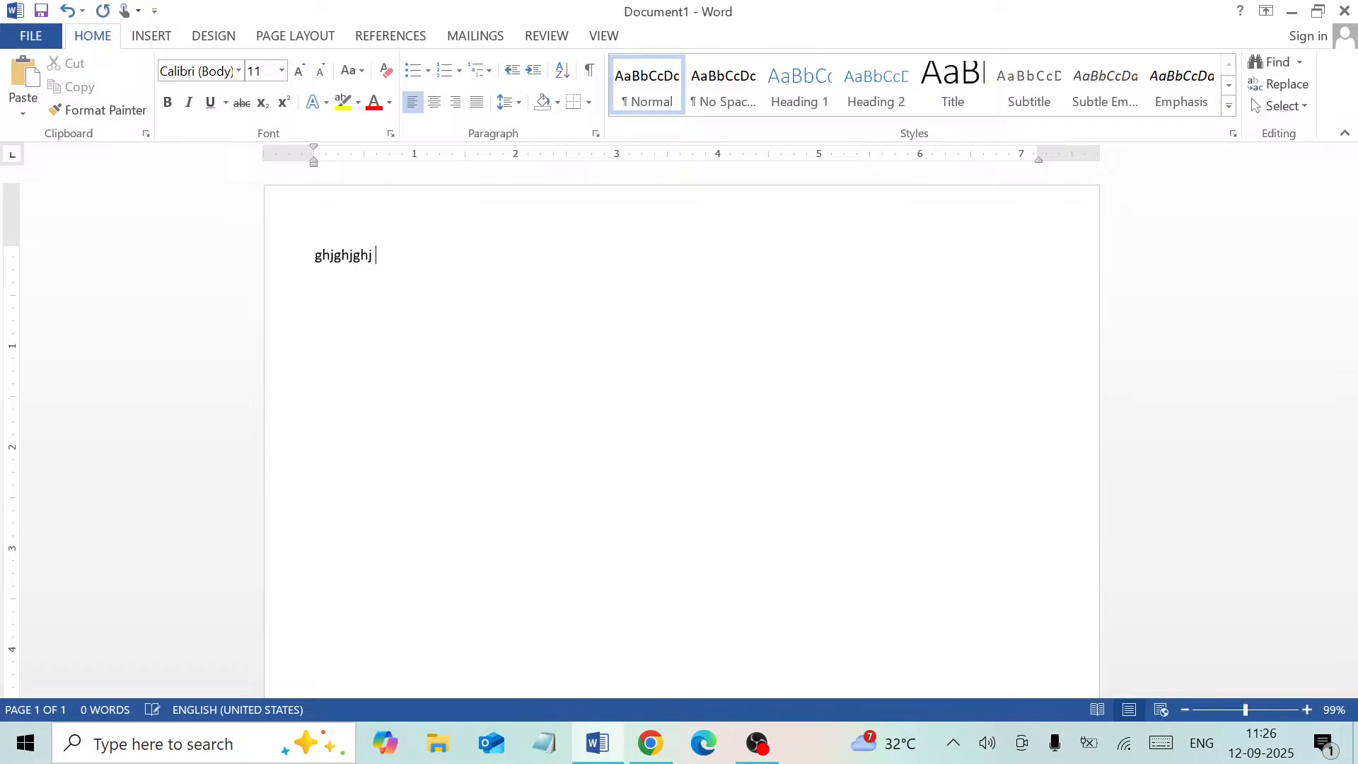
type("  jh ghjghj")
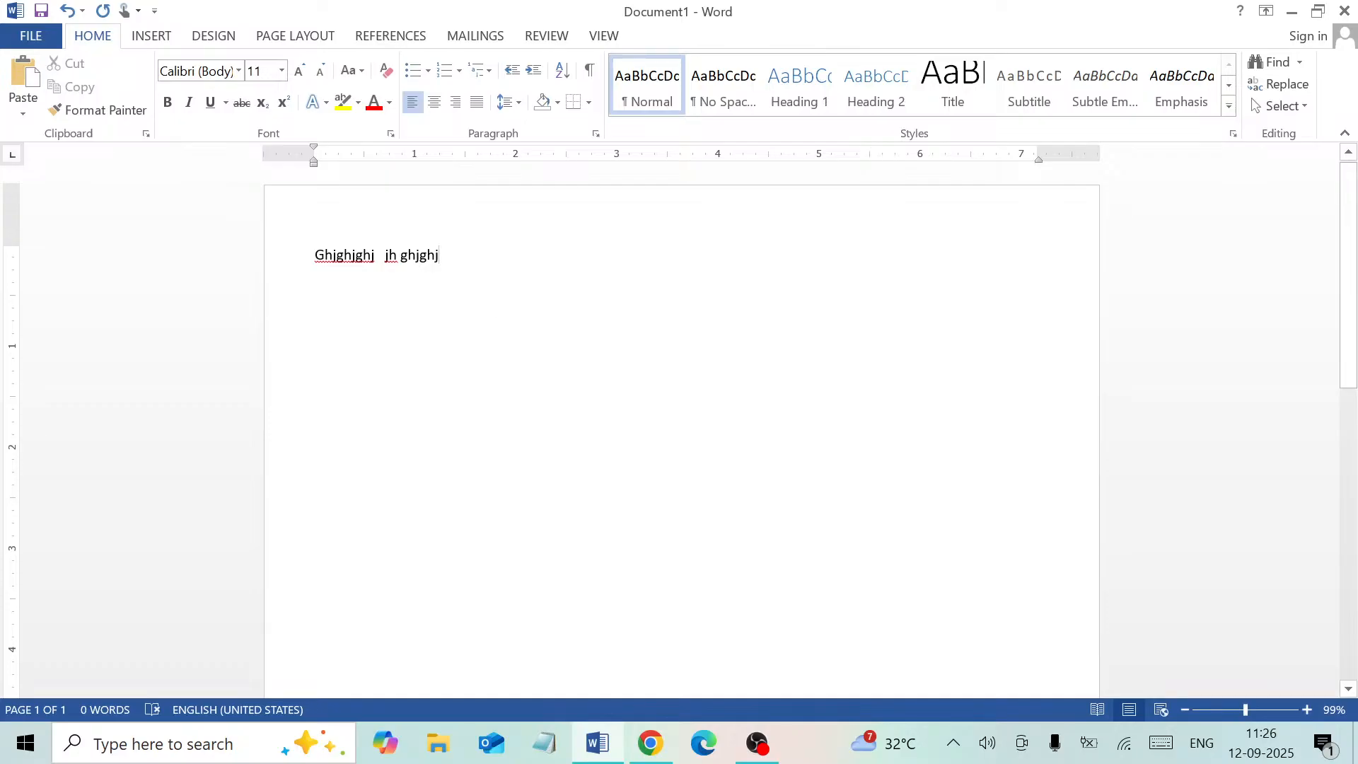
Switch the font to Kruti Dev 010 and add sample Hindi words with the keystrokes "fgdfg fd dfg gf" after the English text.
left_click(239, 71)
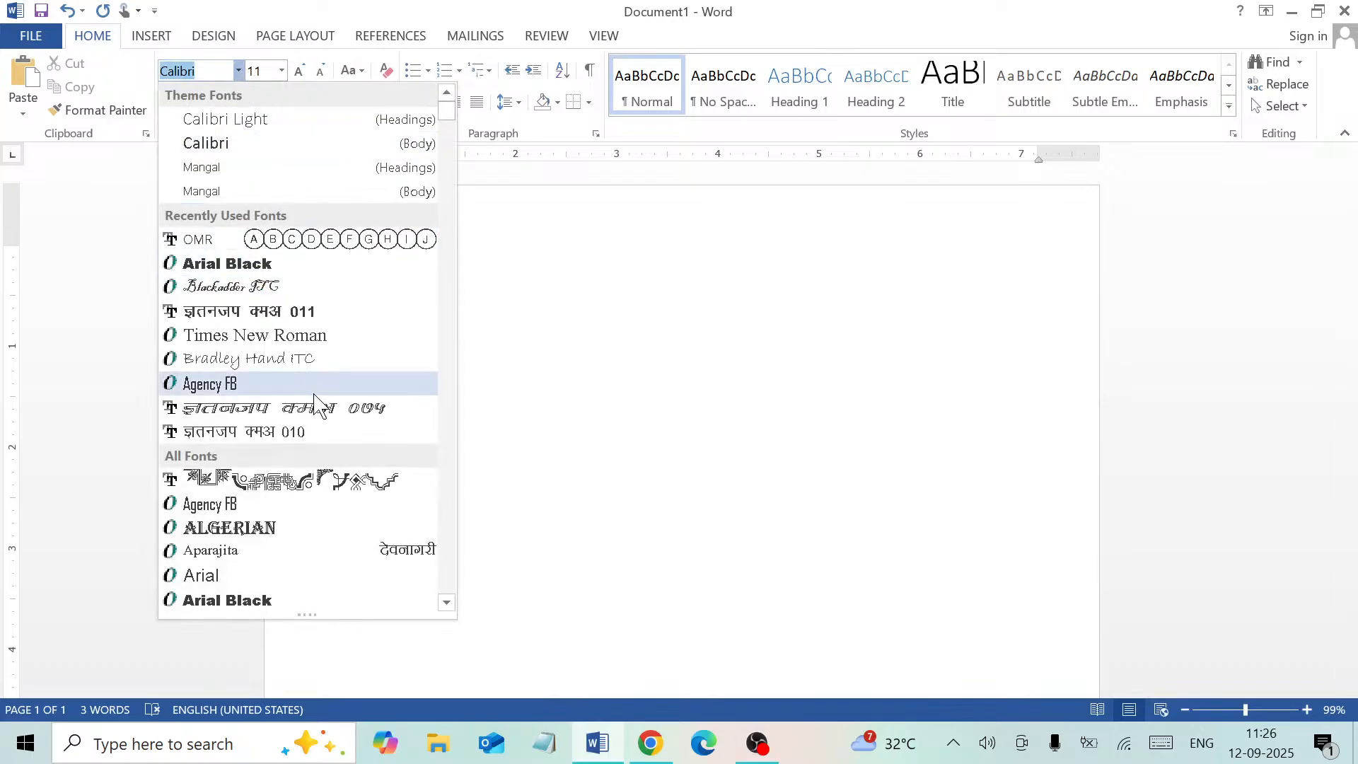
left_click(315, 432)
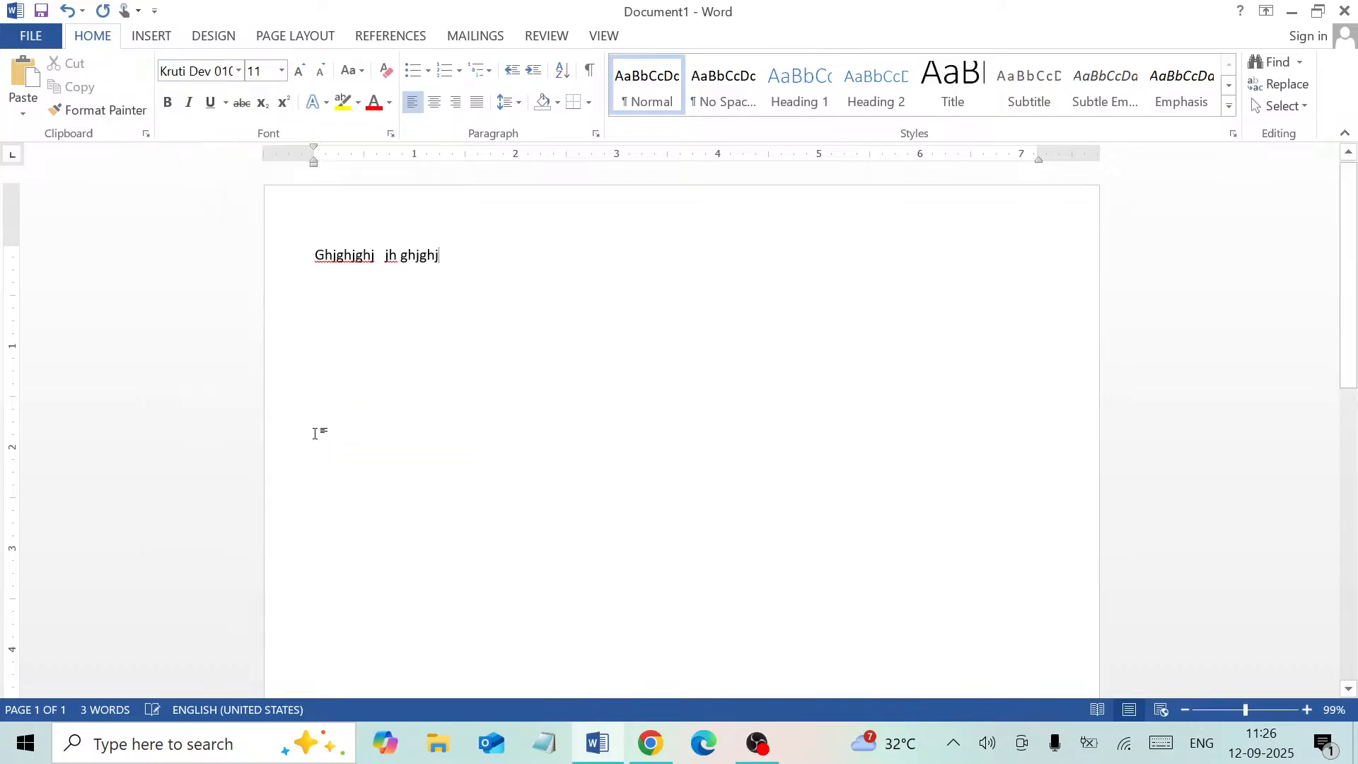
type("fgdfg fd dfg gf")
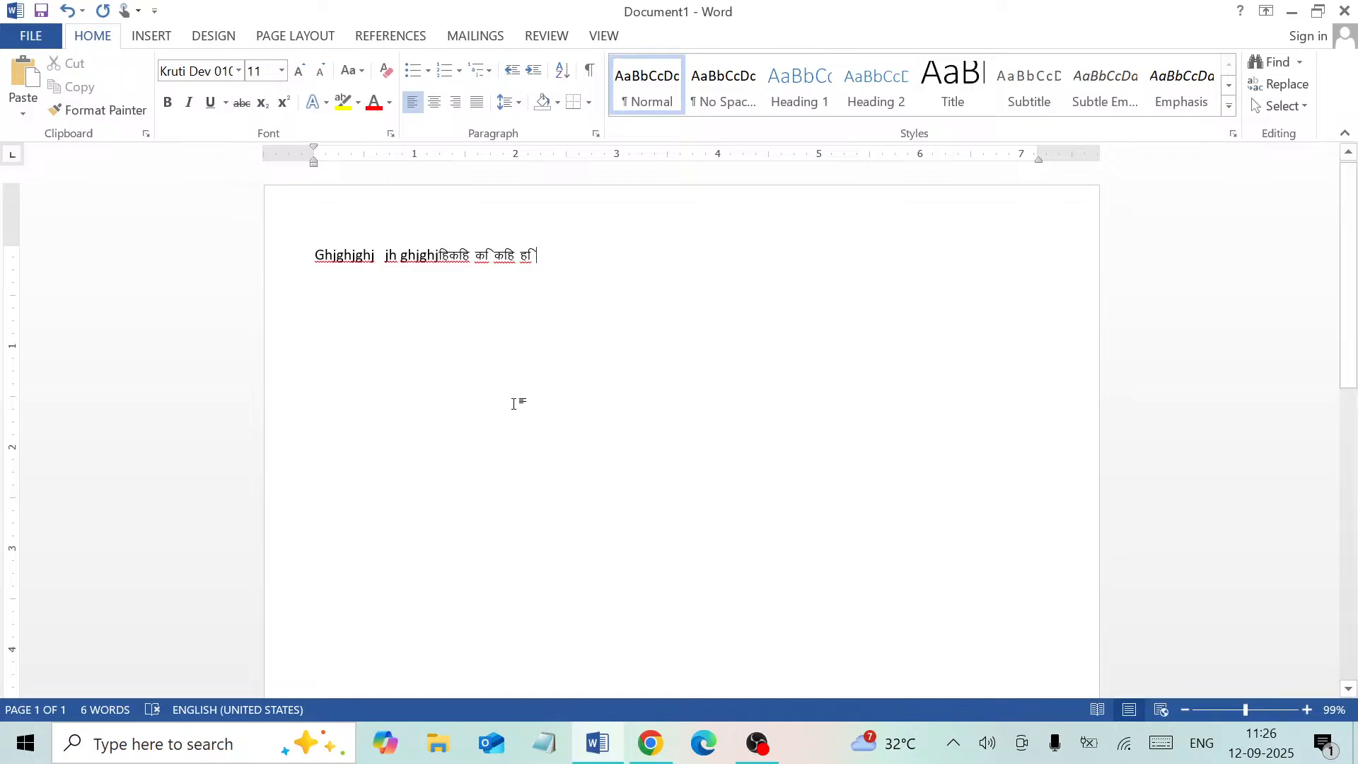
Delete all sample text from the page and choose Calibri (Body) as the font.
key("ctrl+a")
key("Delete")
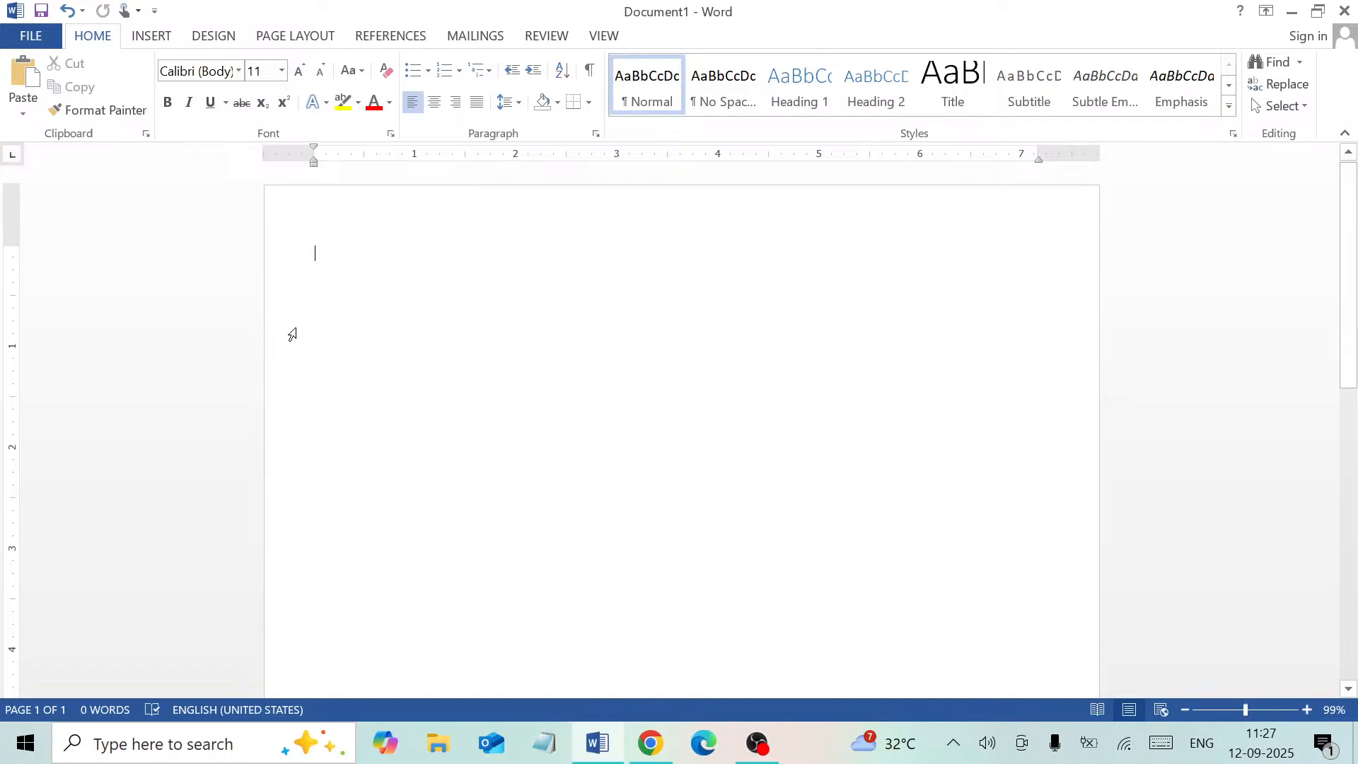
left_click(237, 72)
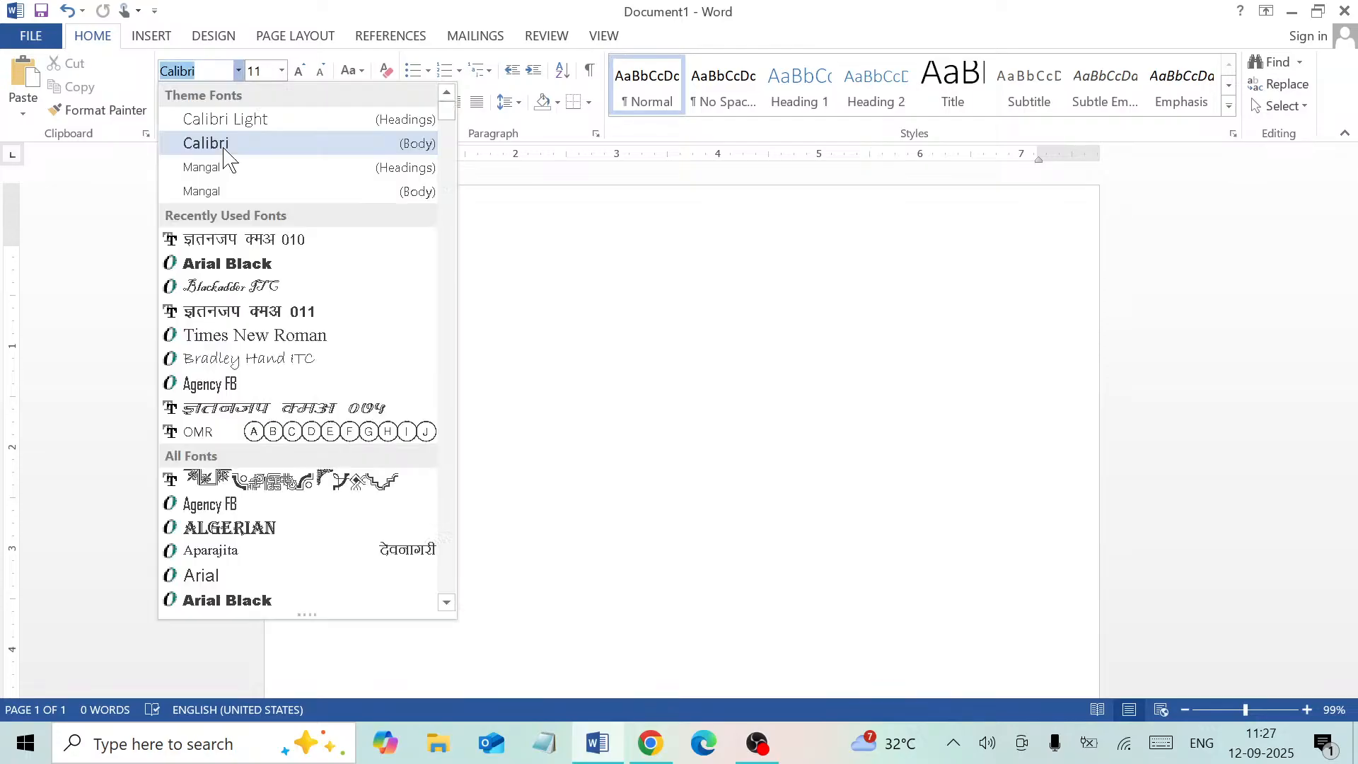
left_click(224, 157)
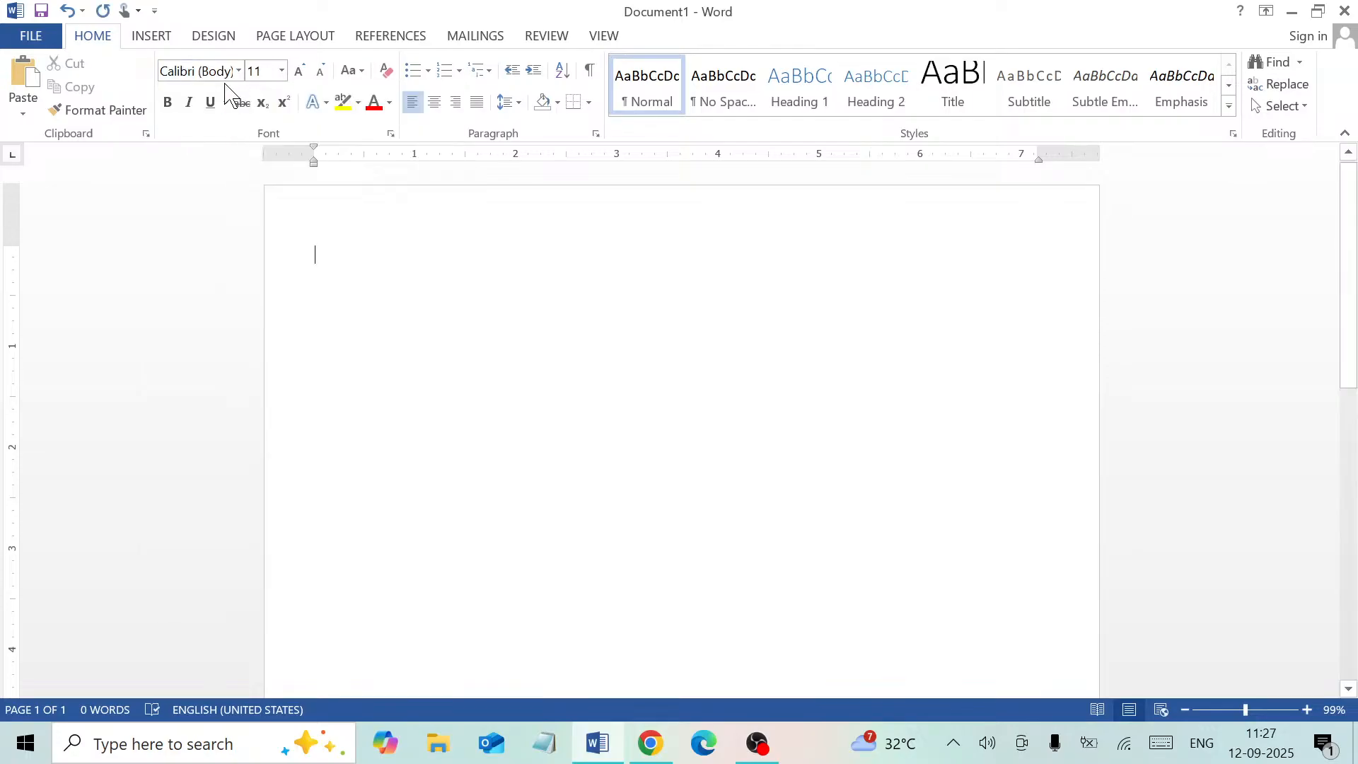
Start recording a keyboard macro stored in All Documents (Normal.dotm), with Alt+H assigned as its shortcut.
left_click(604, 37)
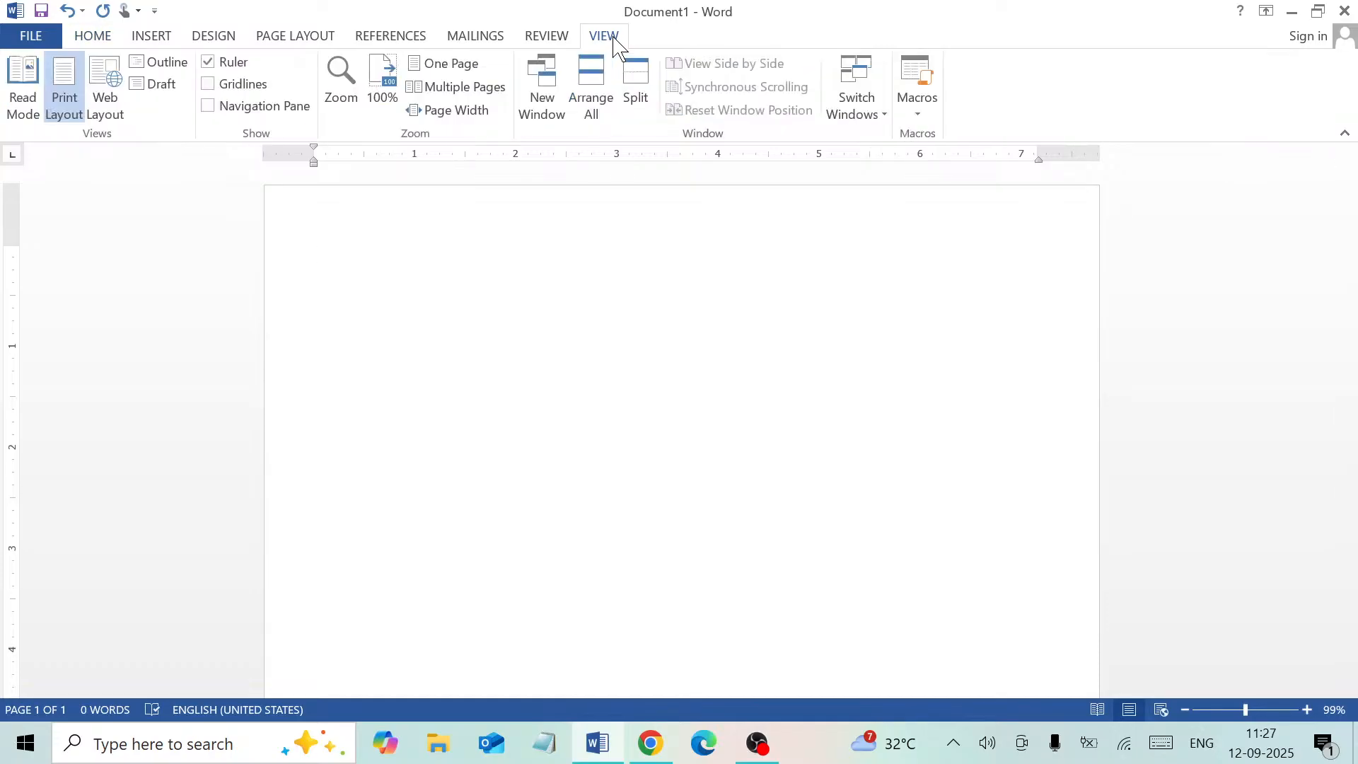
left_click(908, 125)
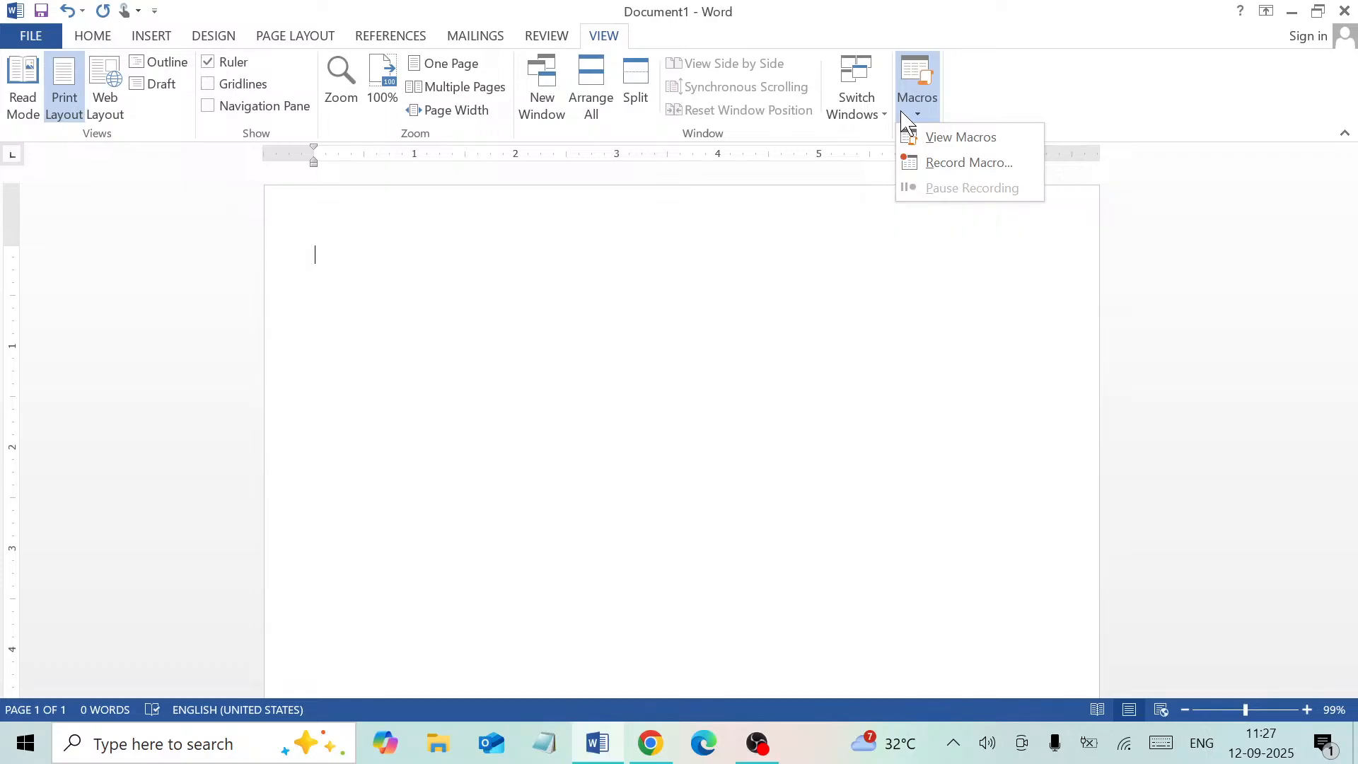
left_click(919, 170)
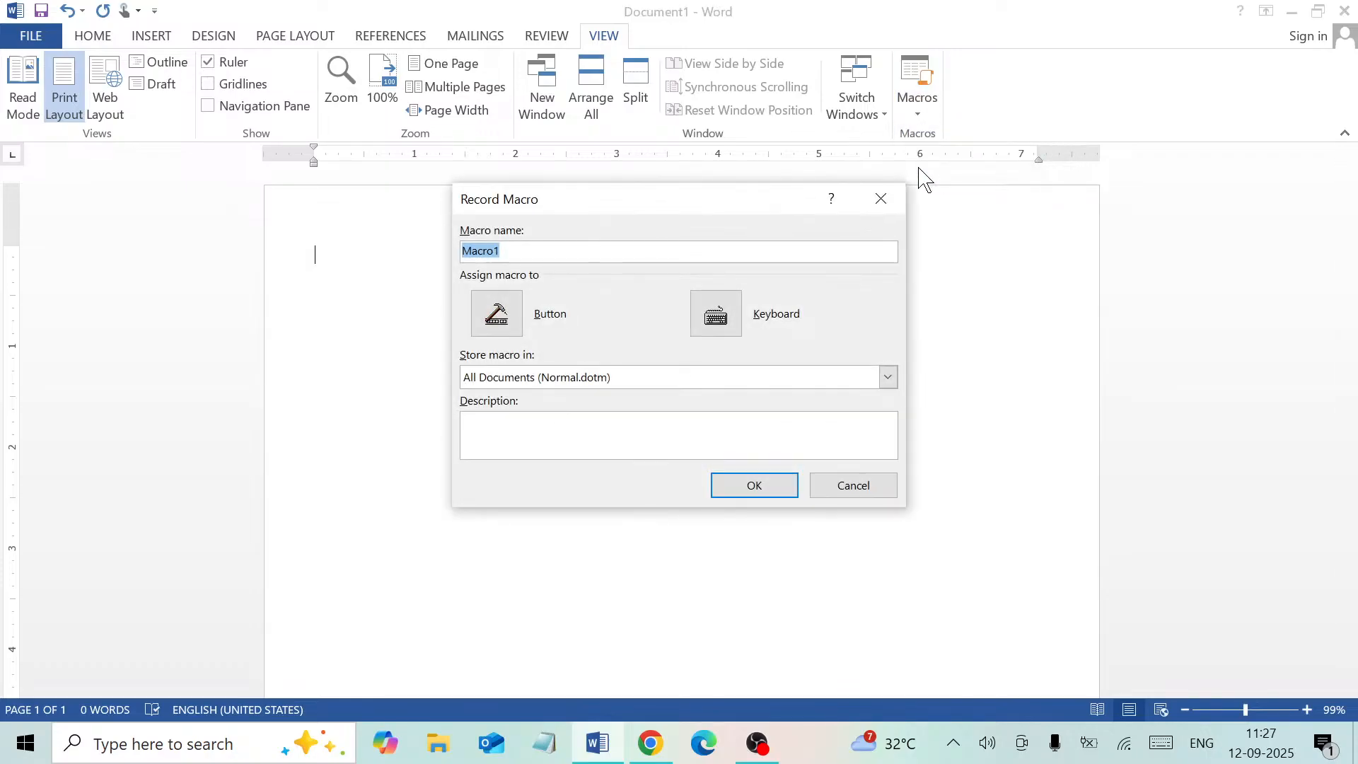
left_click(723, 329)
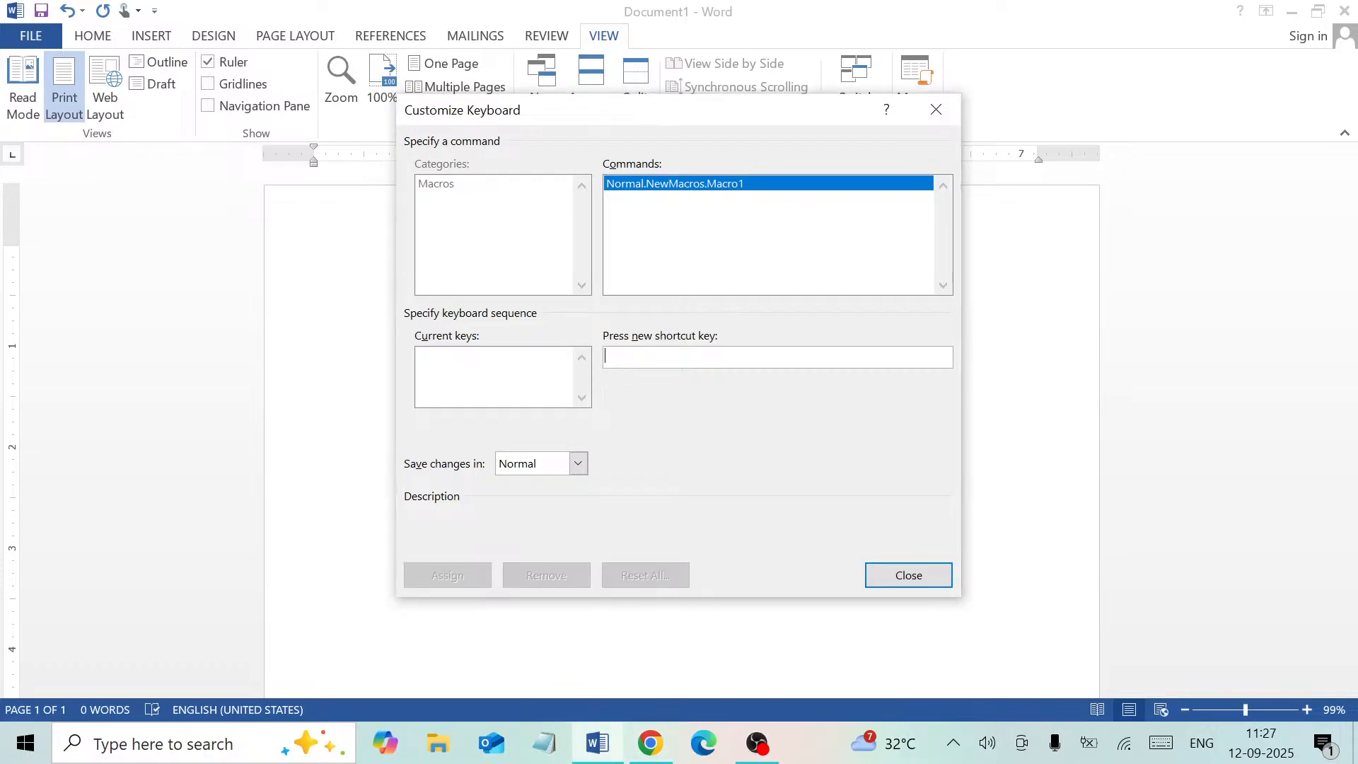
key("alt+d")
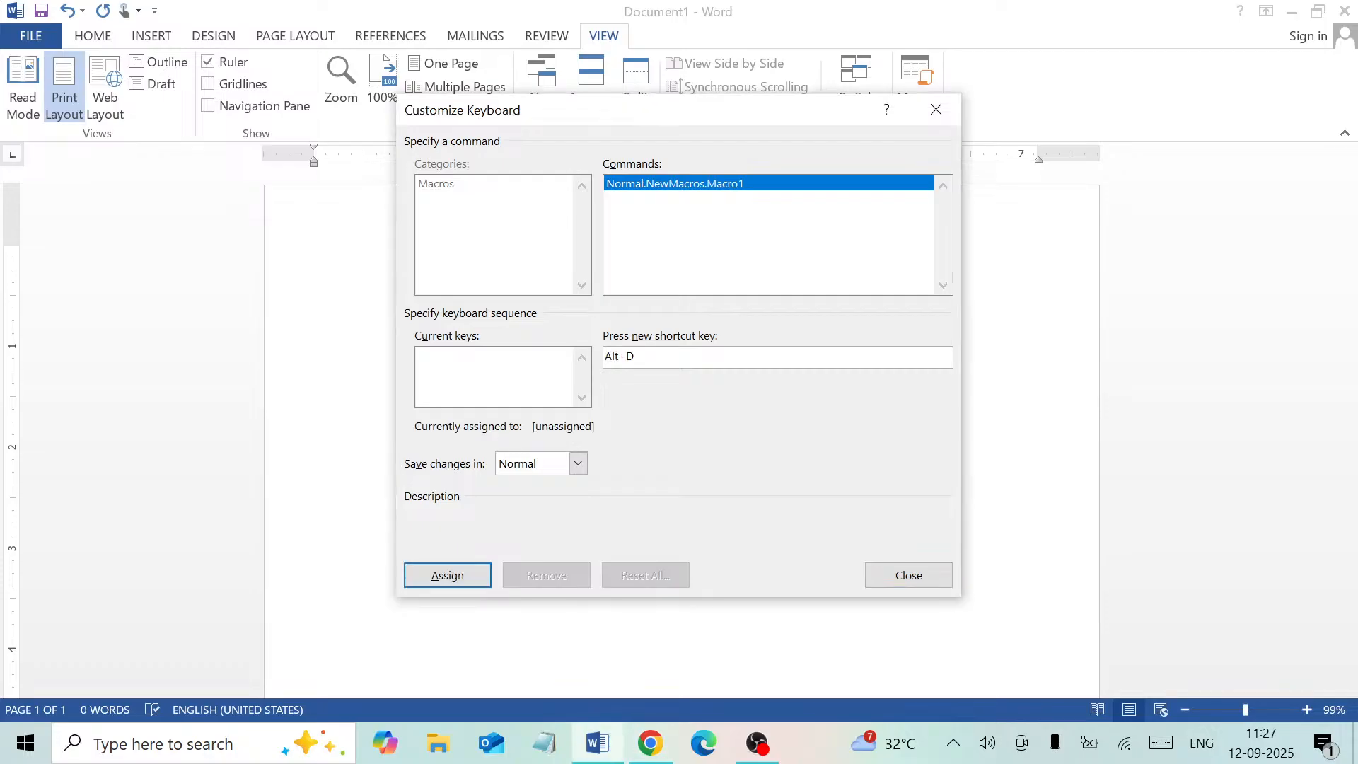
key("Return")
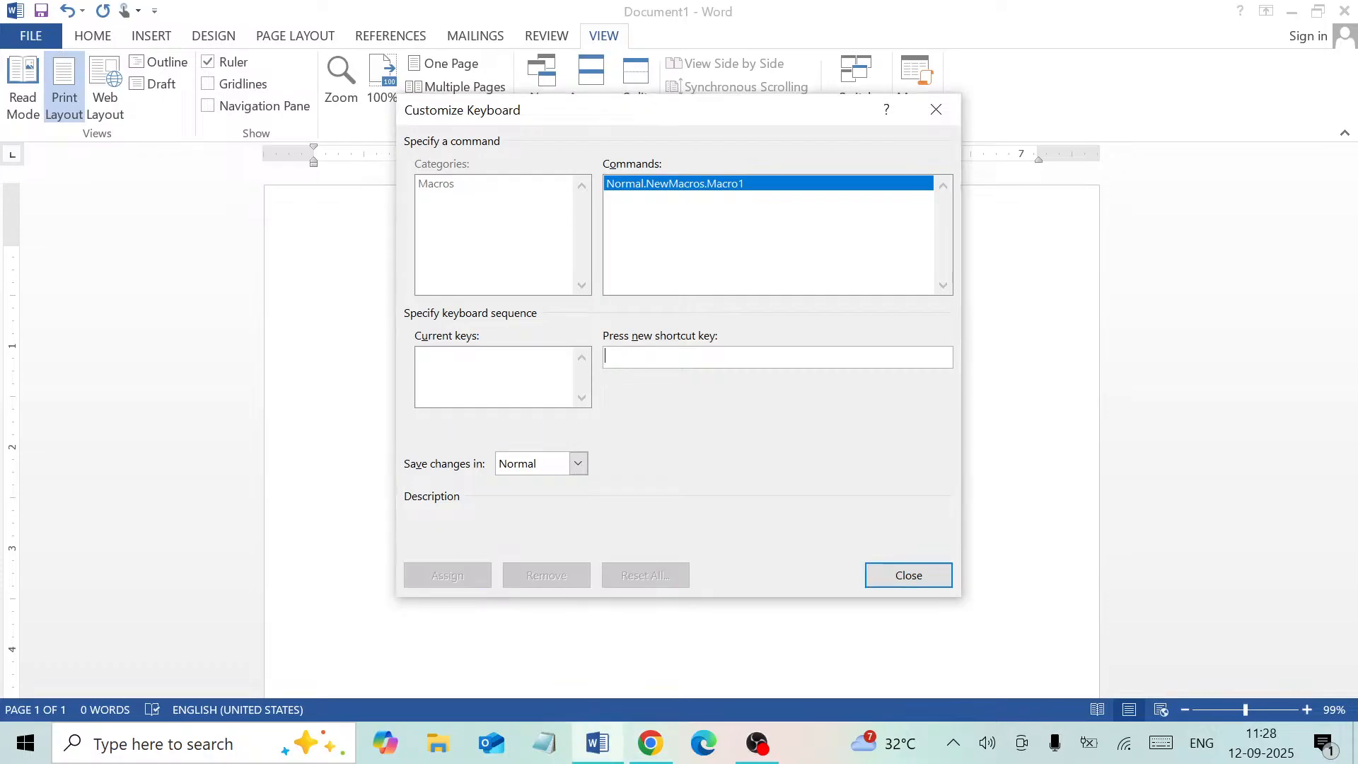
key("alt+h")
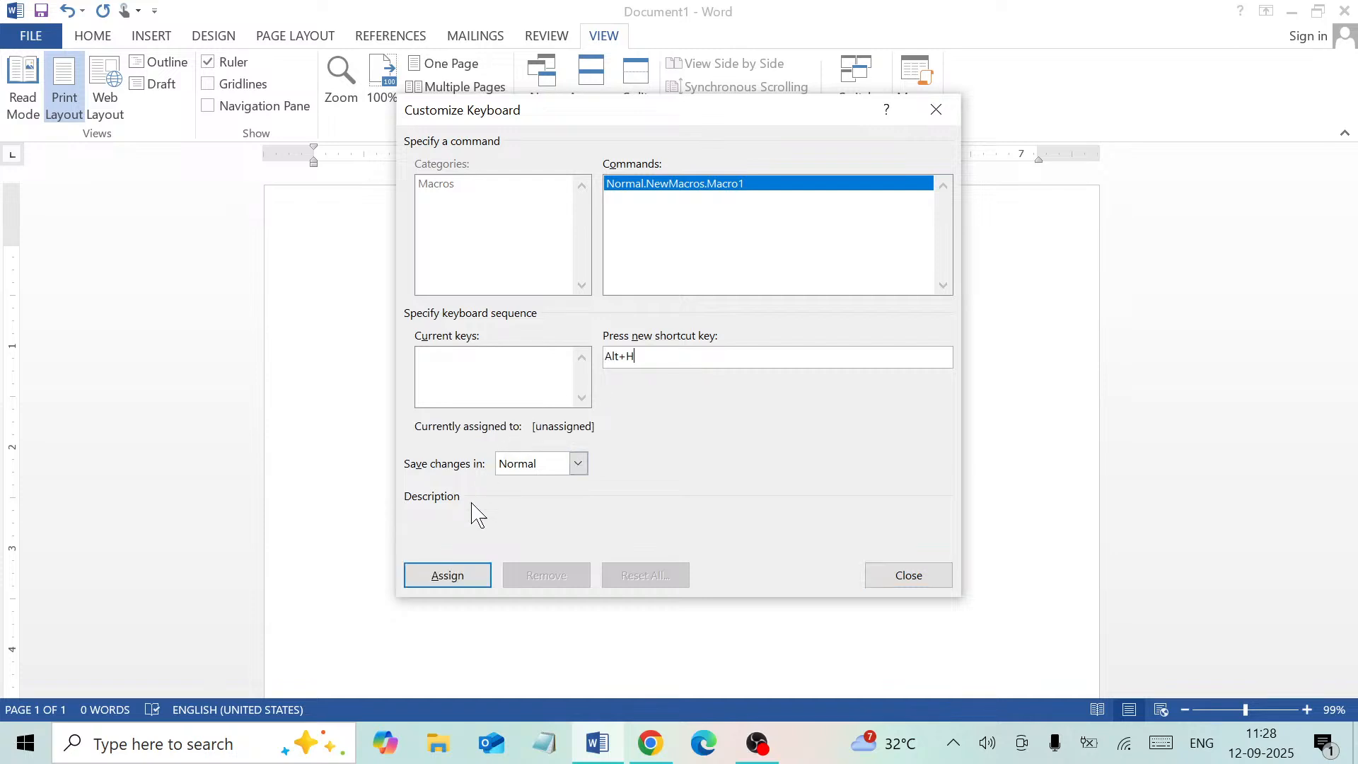
left_click(460, 576)
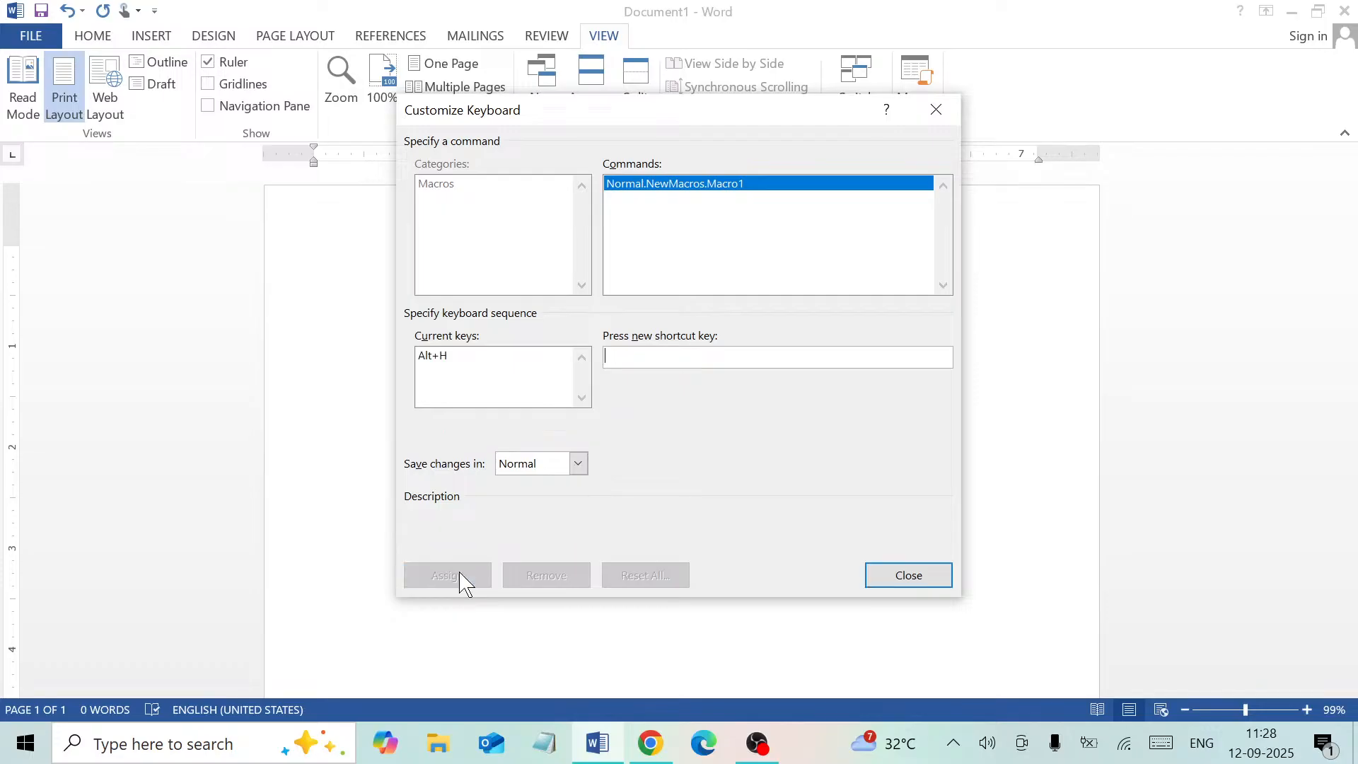
left_click(897, 579)
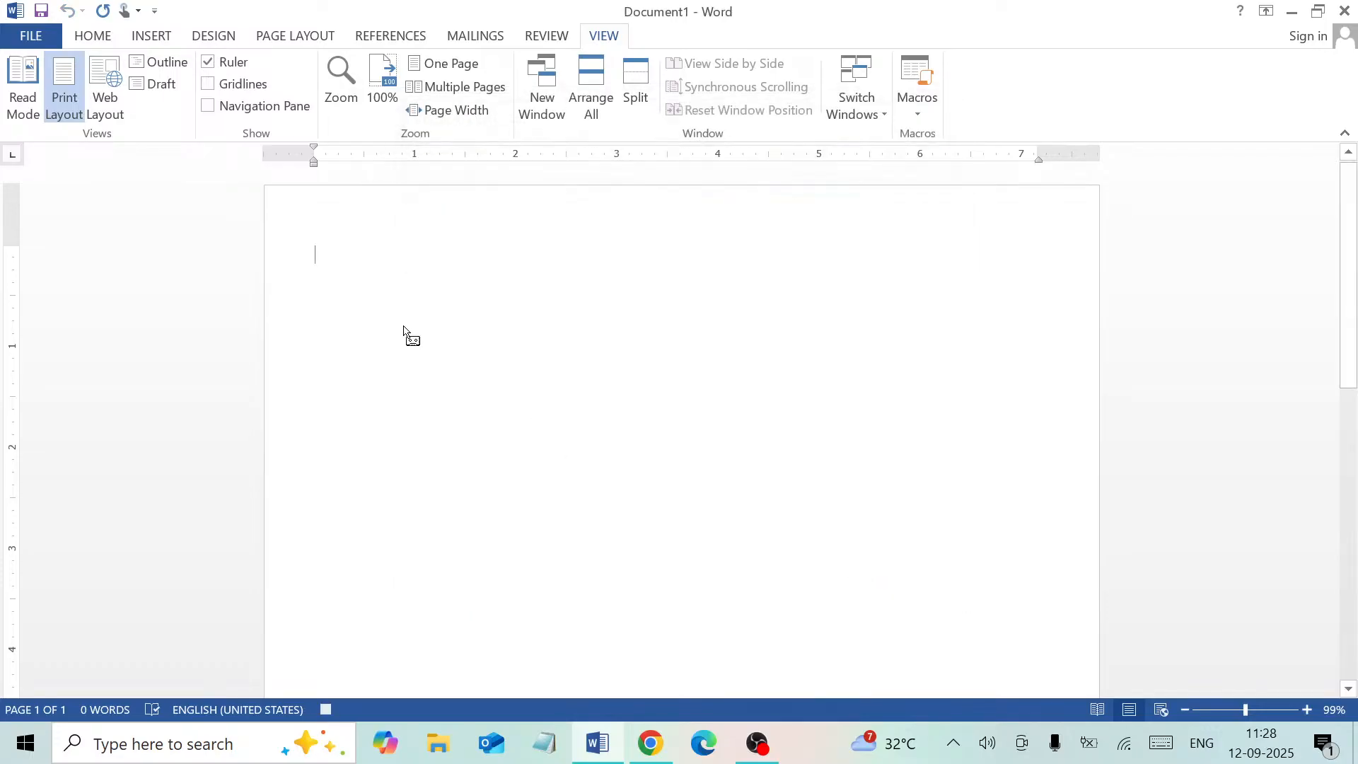
Record the font change to Kruti Dev 010 in the macro and stop the recording.
left_click(93, 37)
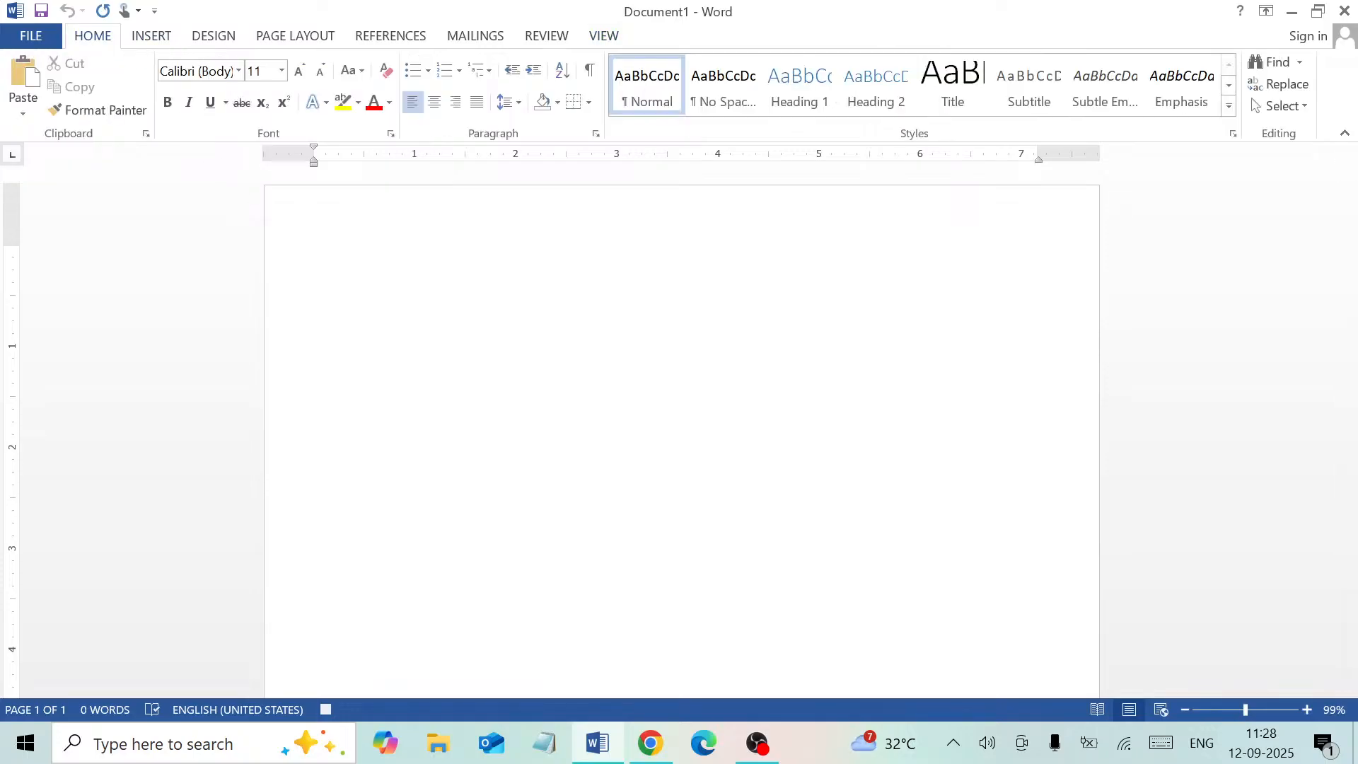
left_click(239, 71)
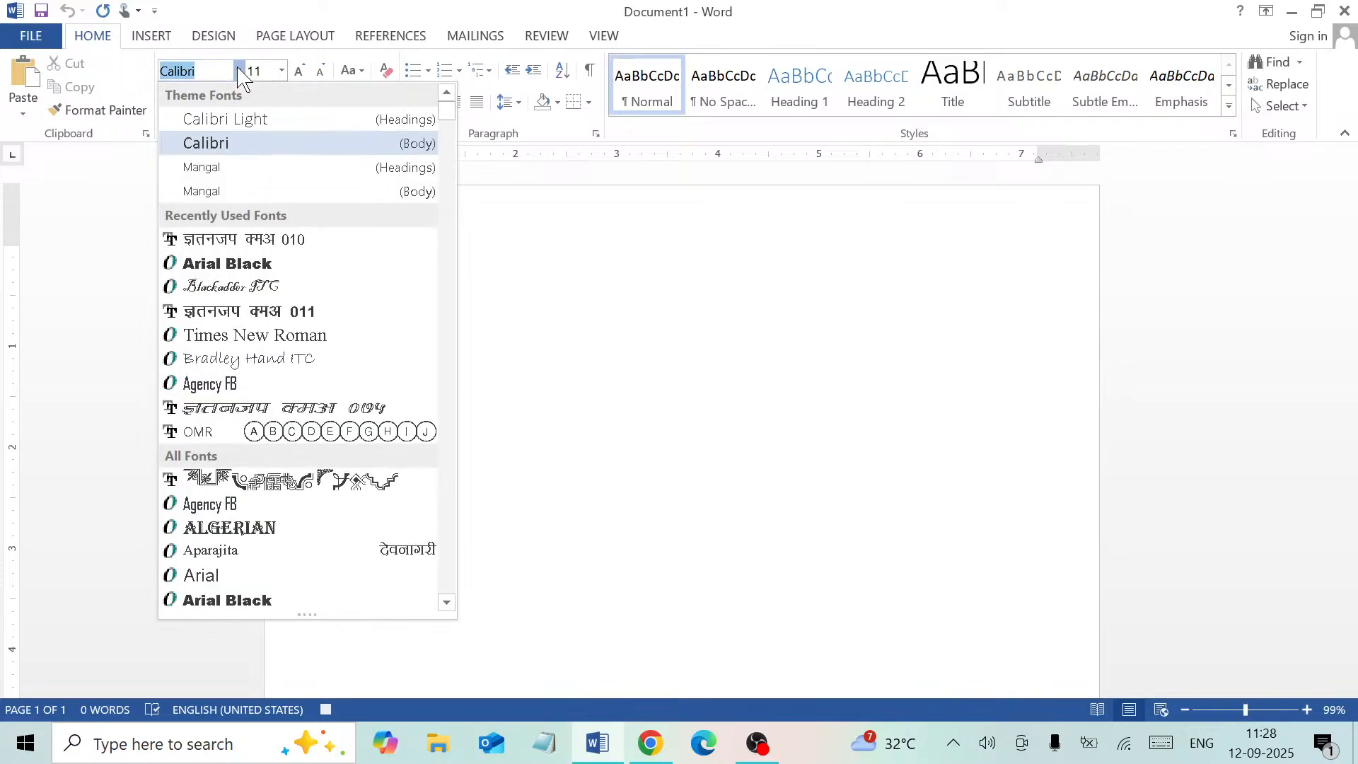
left_click(226, 241)
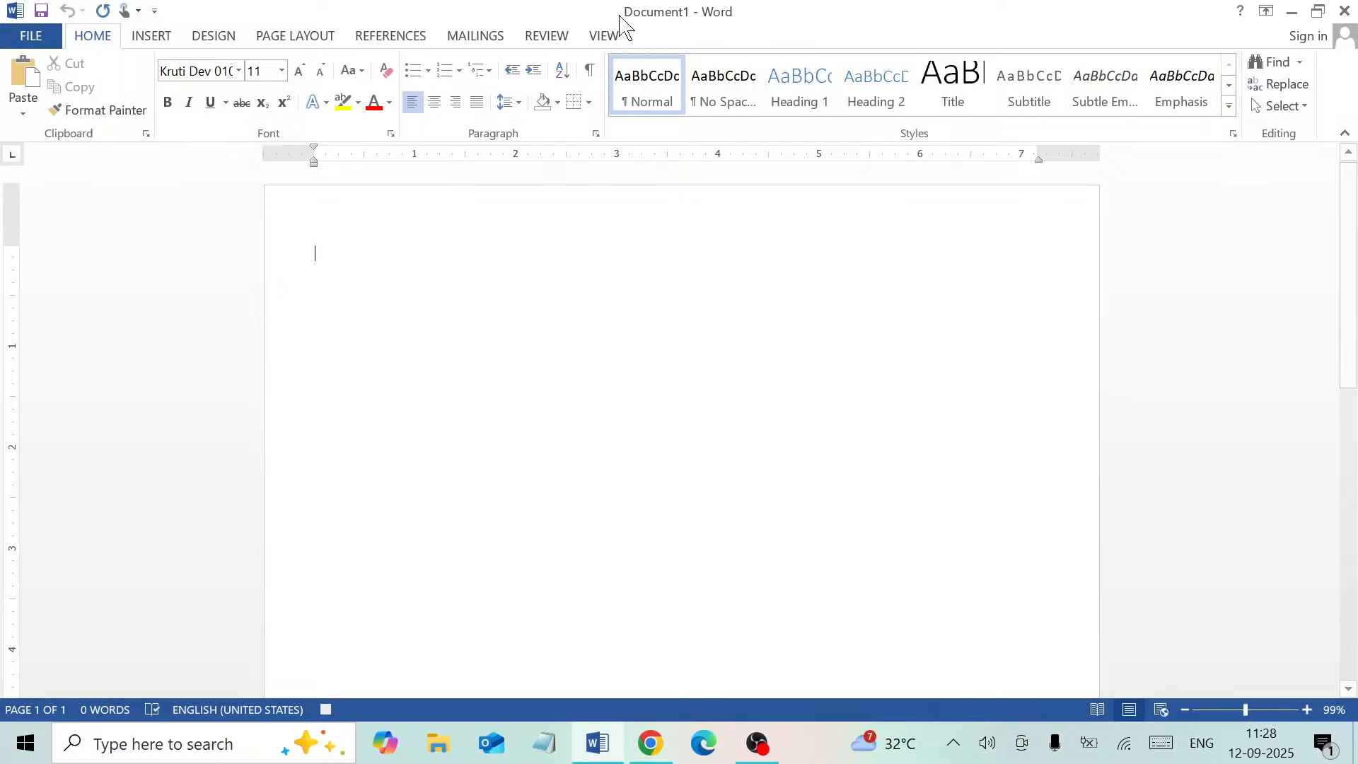
left_click(605, 37)
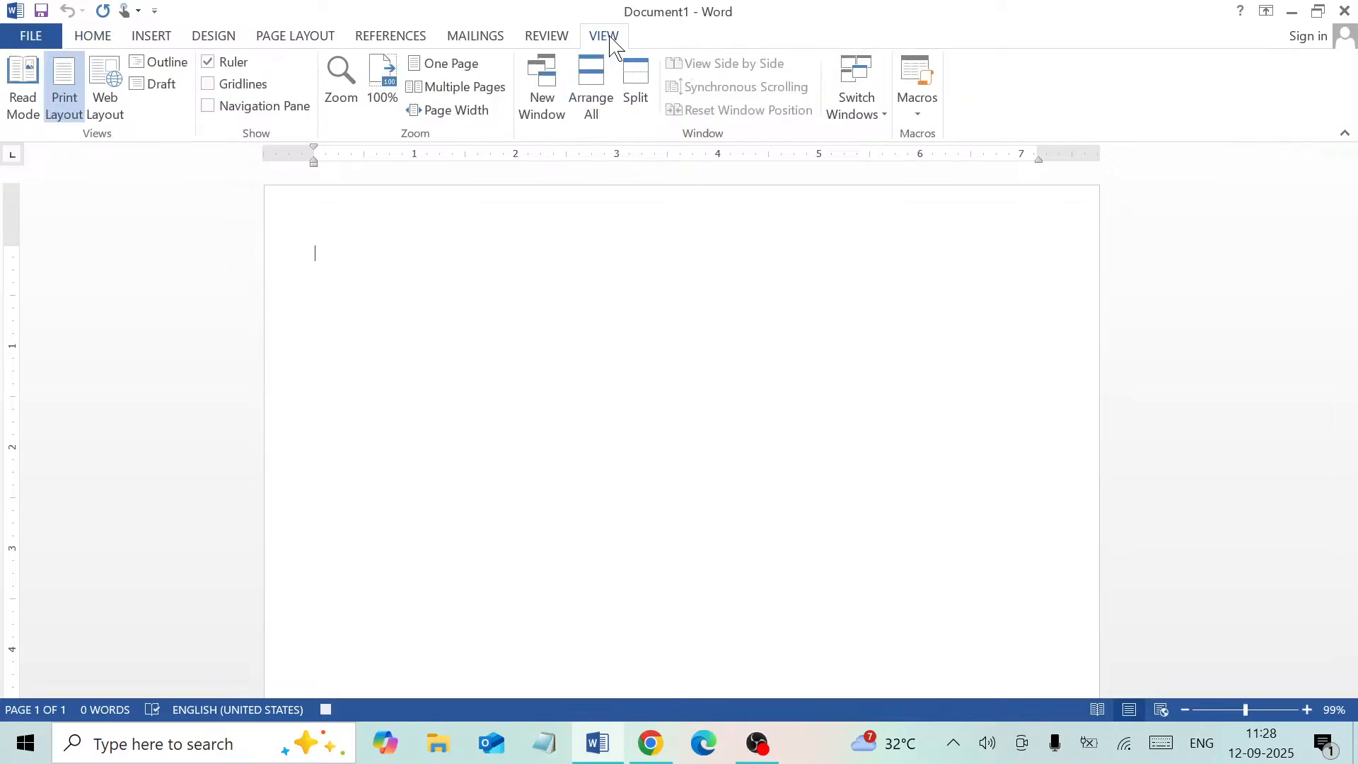
left_click(917, 114)
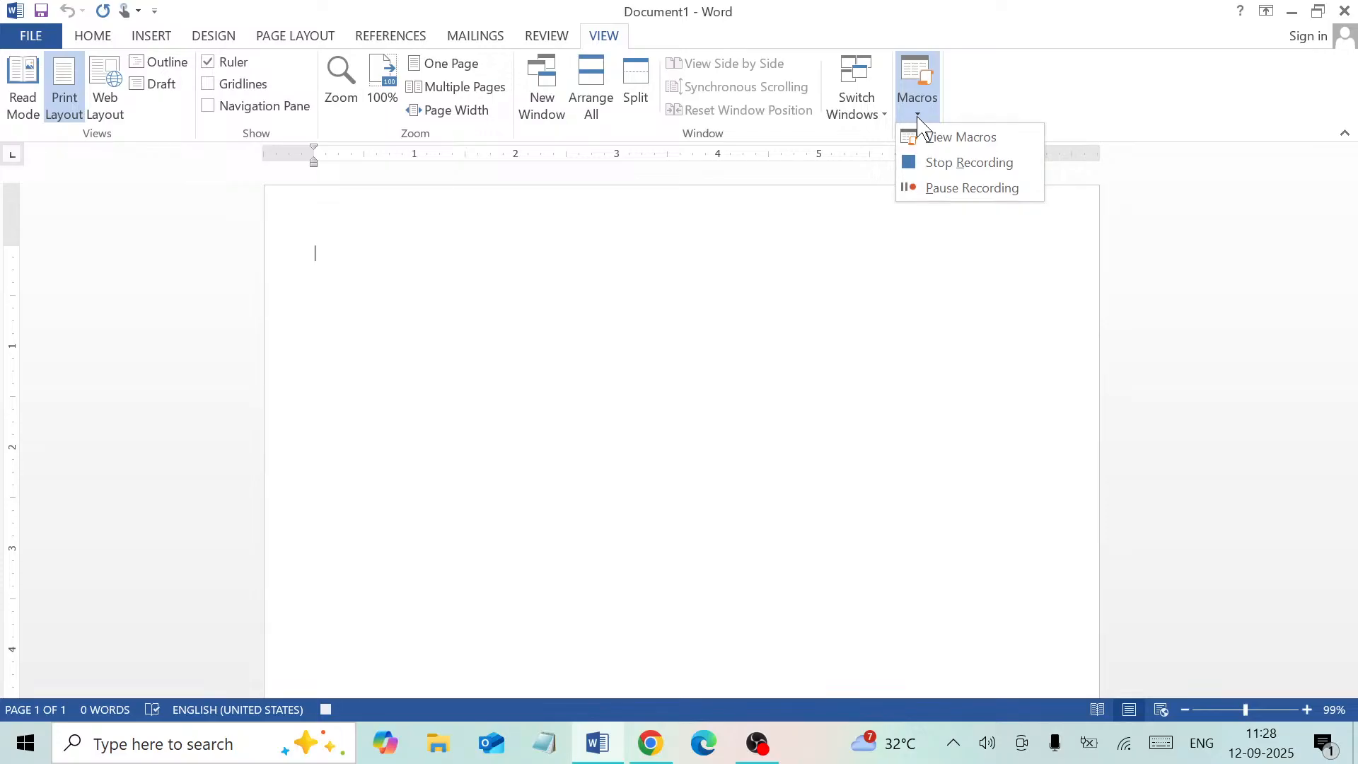
left_click(931, 171)
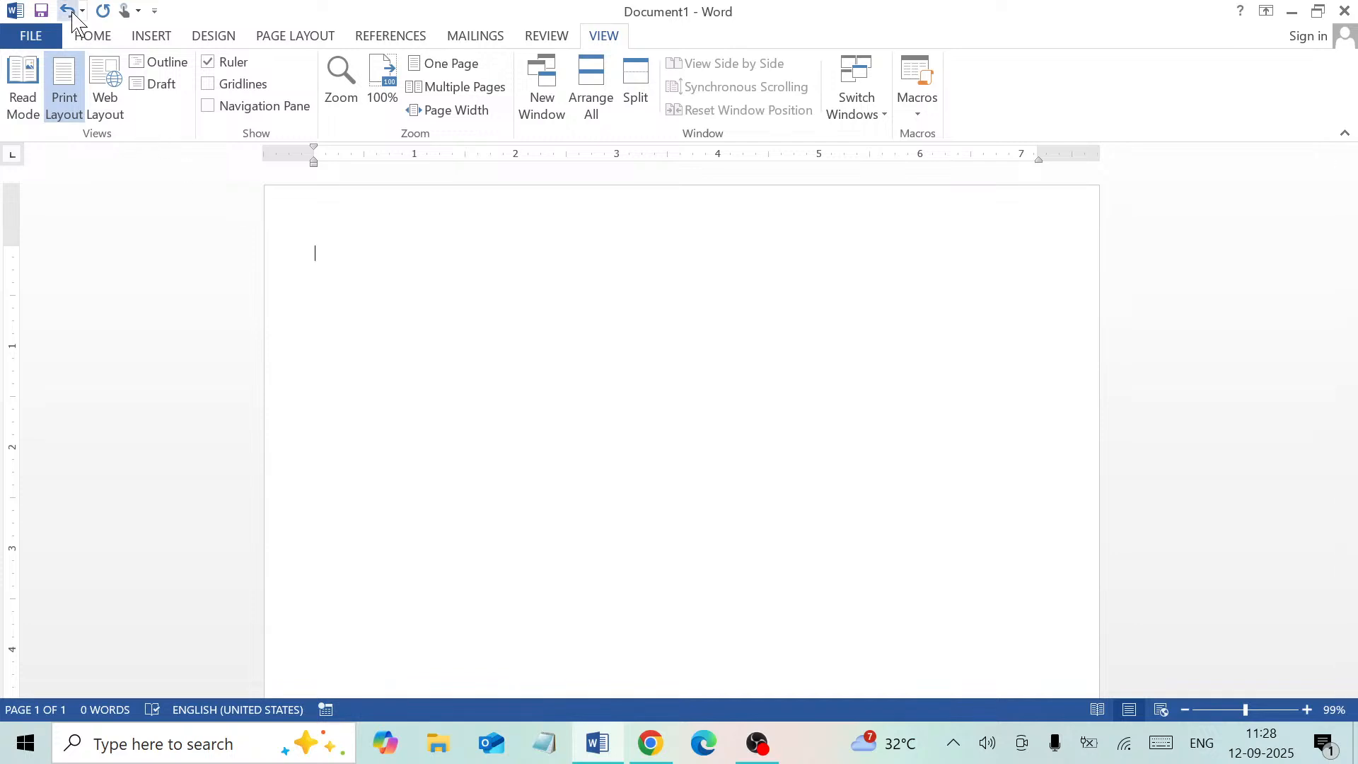
Enter sample Hindi words in Kruti Dev 010 with the keystrokes "Jhj ghj g ghj ghj" on the empty page.
left_click(97, 44)
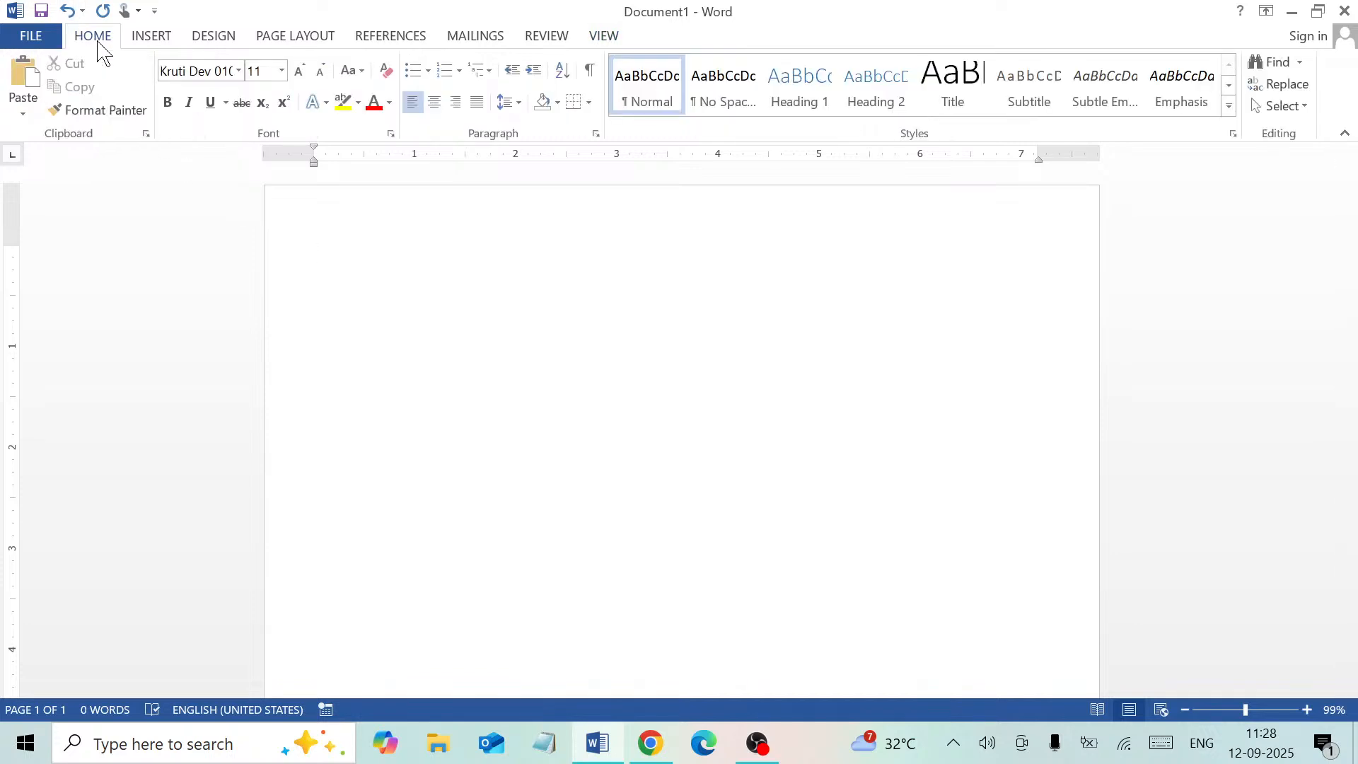
type("Jhj ghj g ghj ghj")
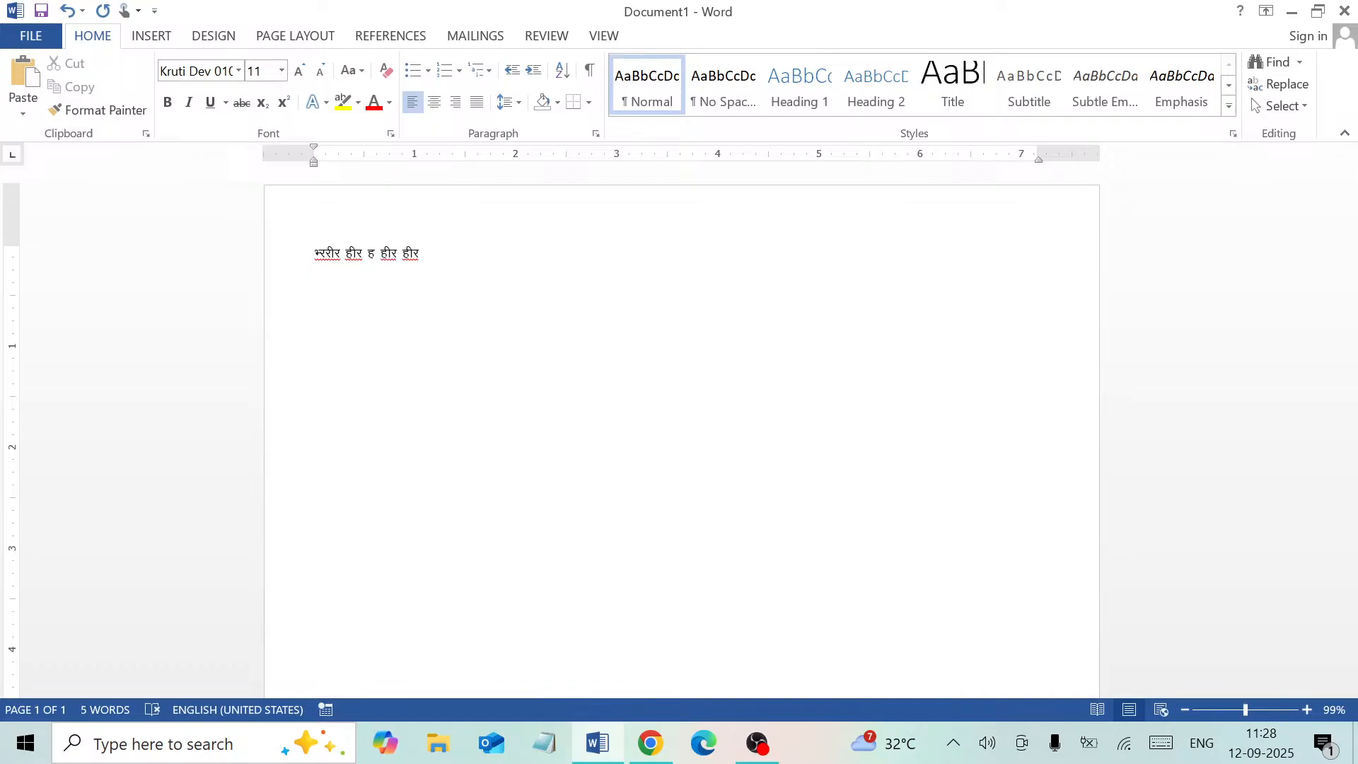
Start recording a second keyboard macro stored in All Documents (Normal.dotm), with Alt+E assigned as its shortcut.
left_click(605, 36)
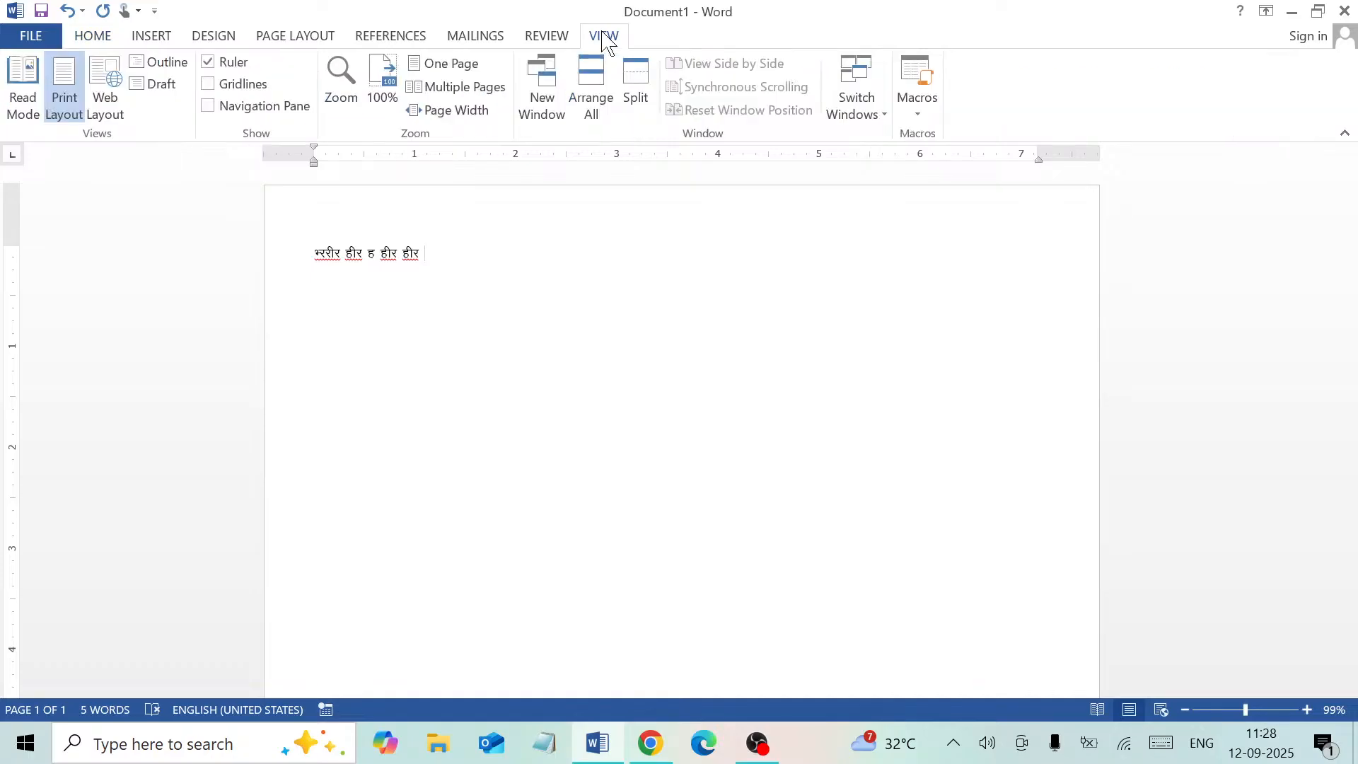
left_click(928, 121)
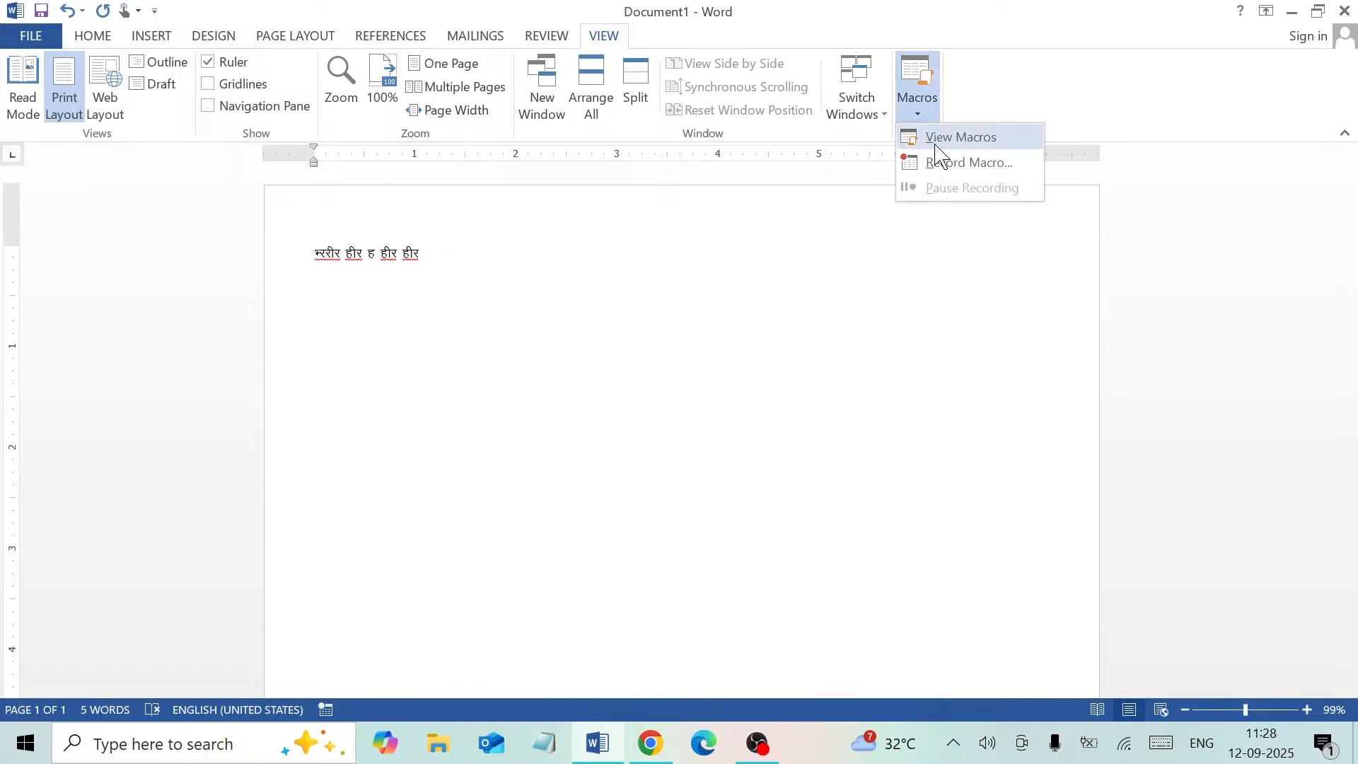
left_click(944, 164)
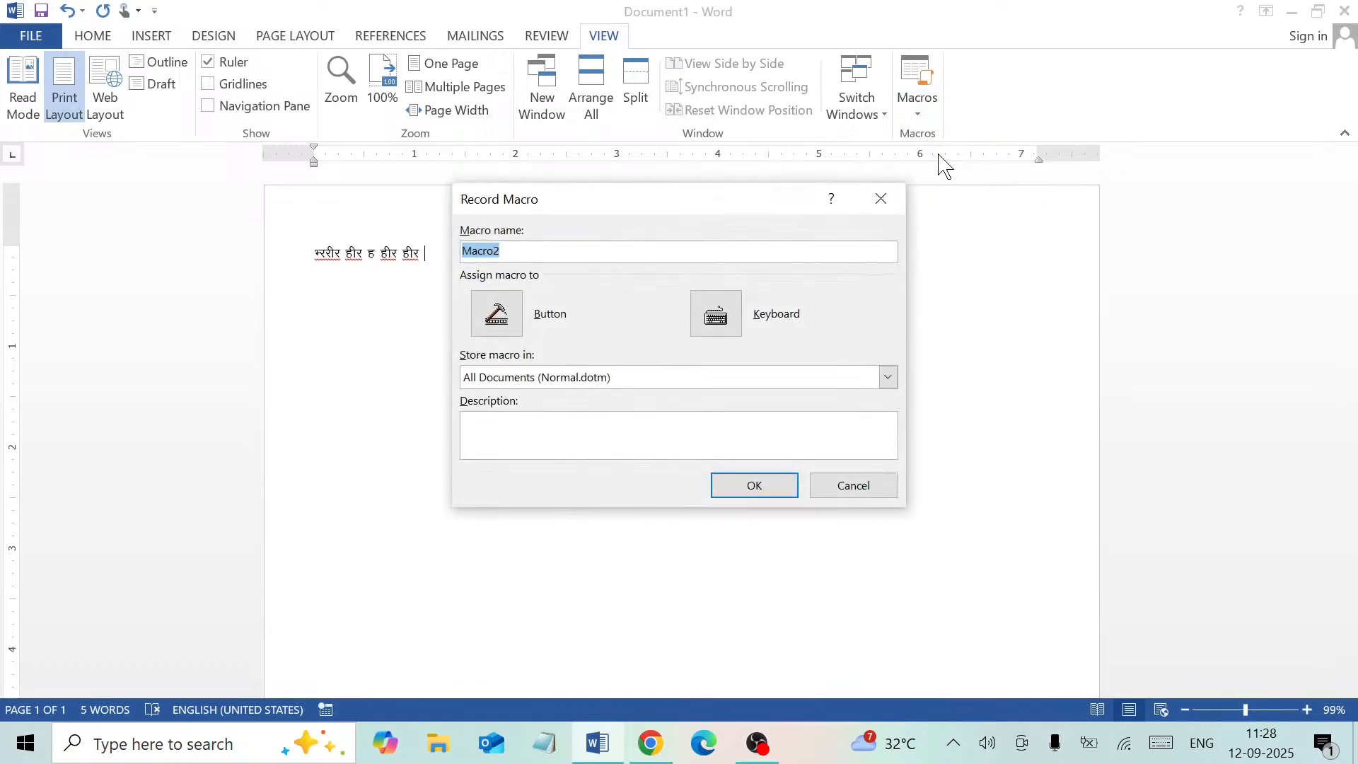
left_click(715, 316)
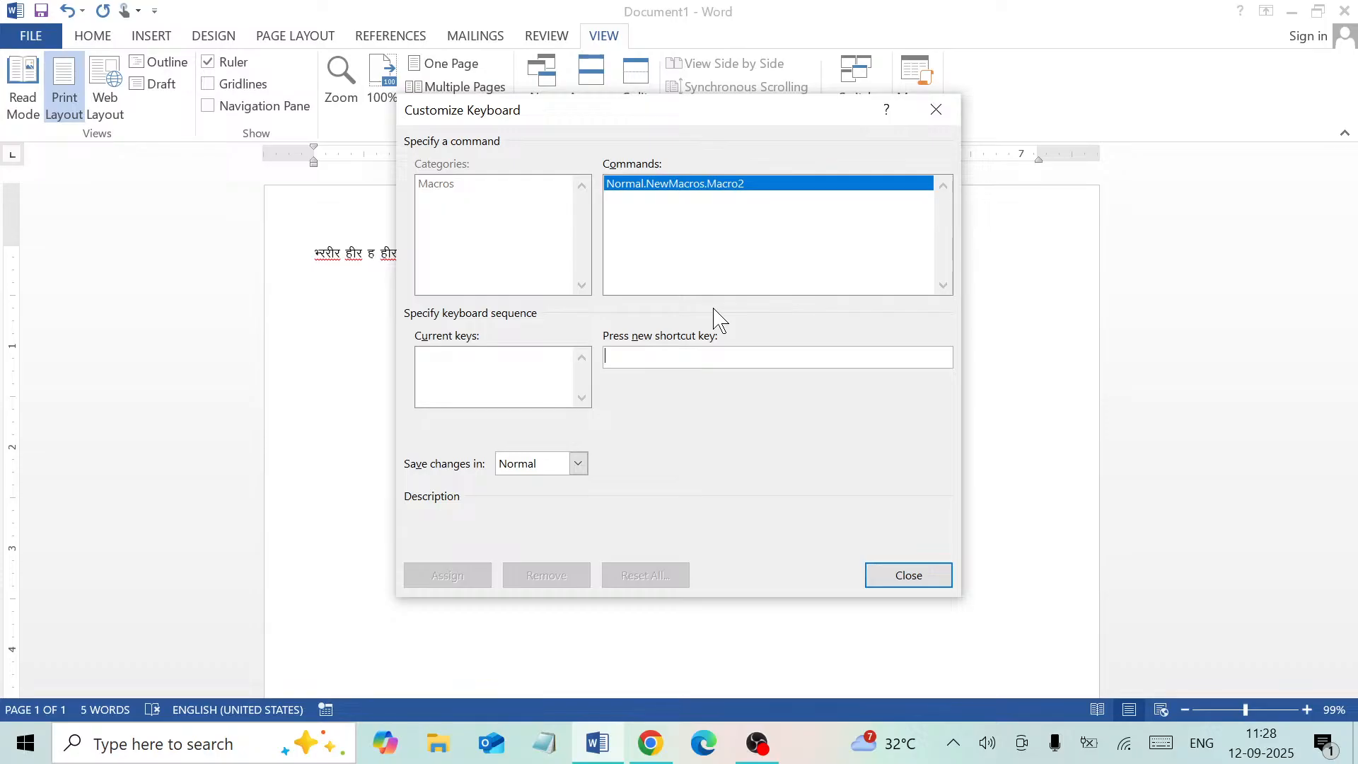
key("alt+e")
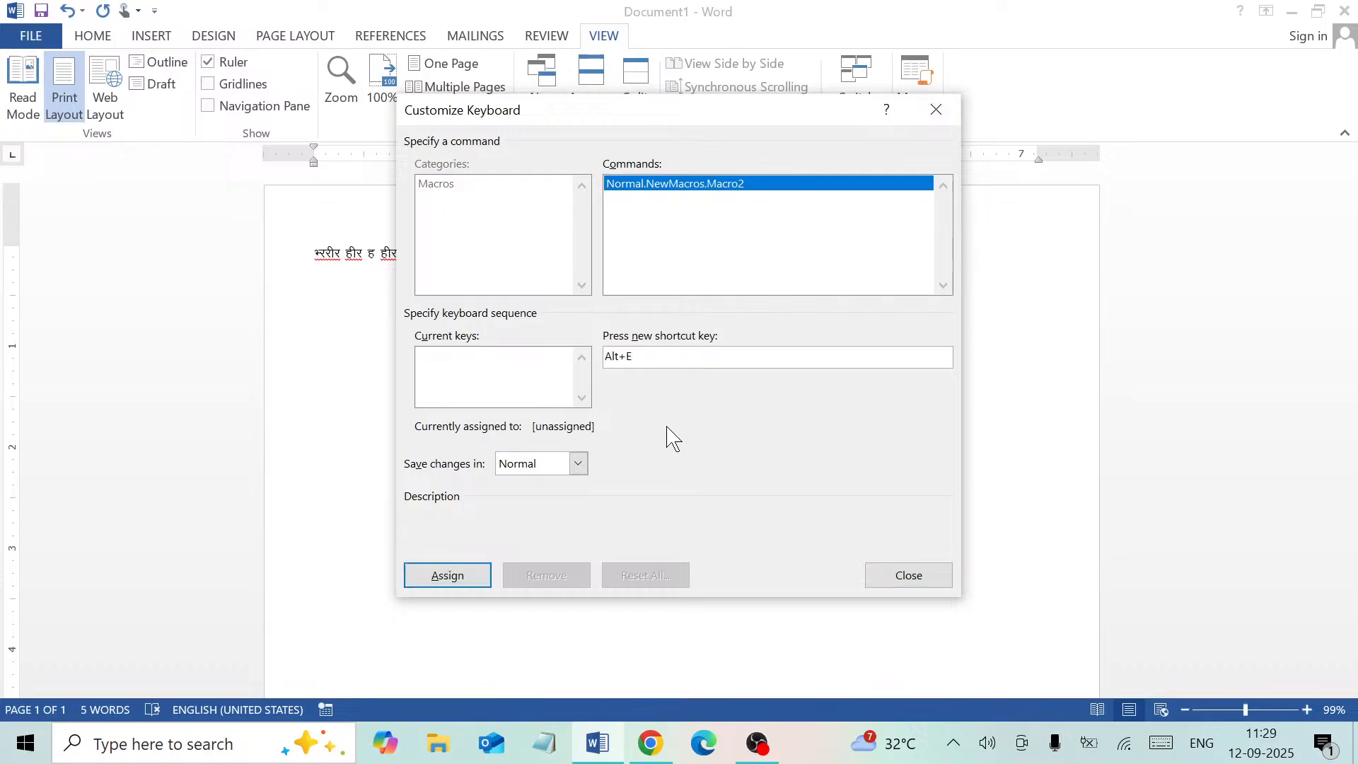
left_click(460, 580)
left_click(897, 574)
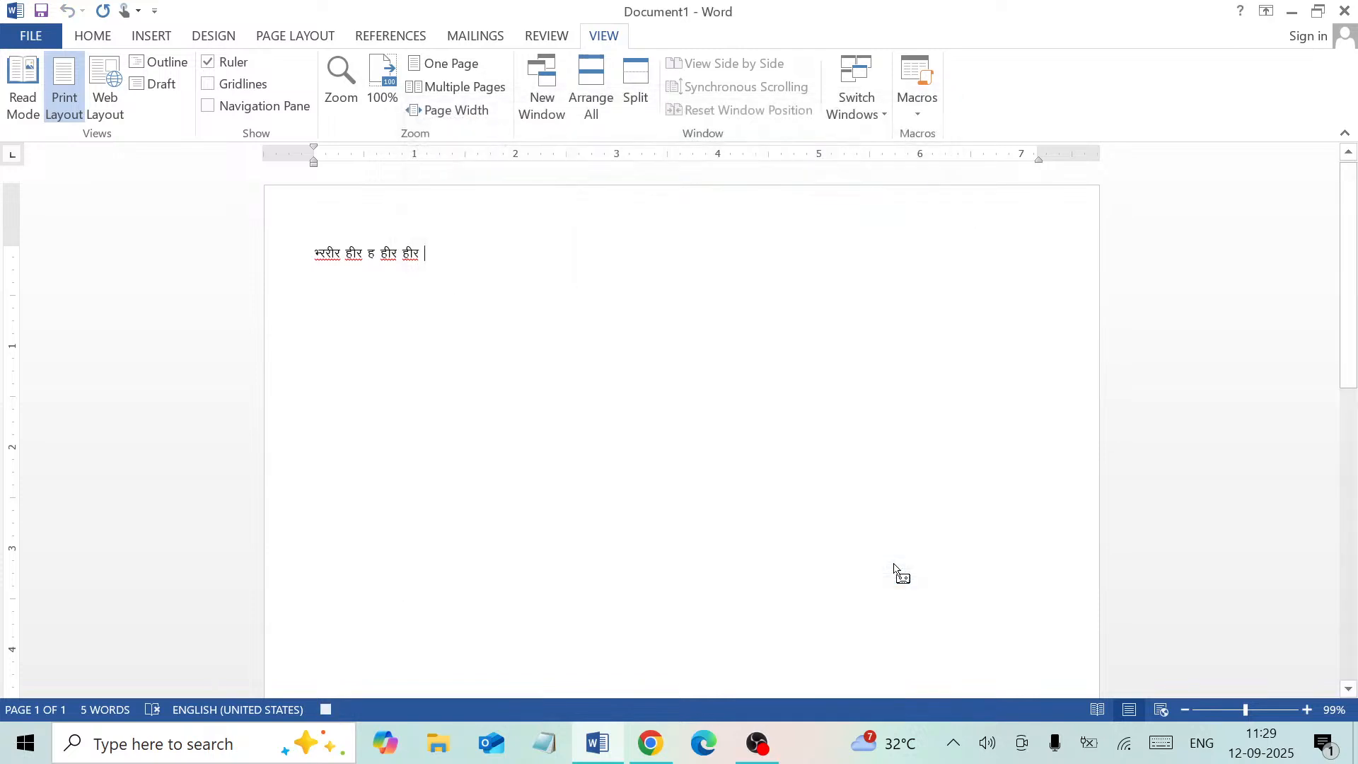
Record the font change to Calibri (Body) in the second macro, stop the recording, and enter the sample text "zxhzh".
left_click(91, 42)
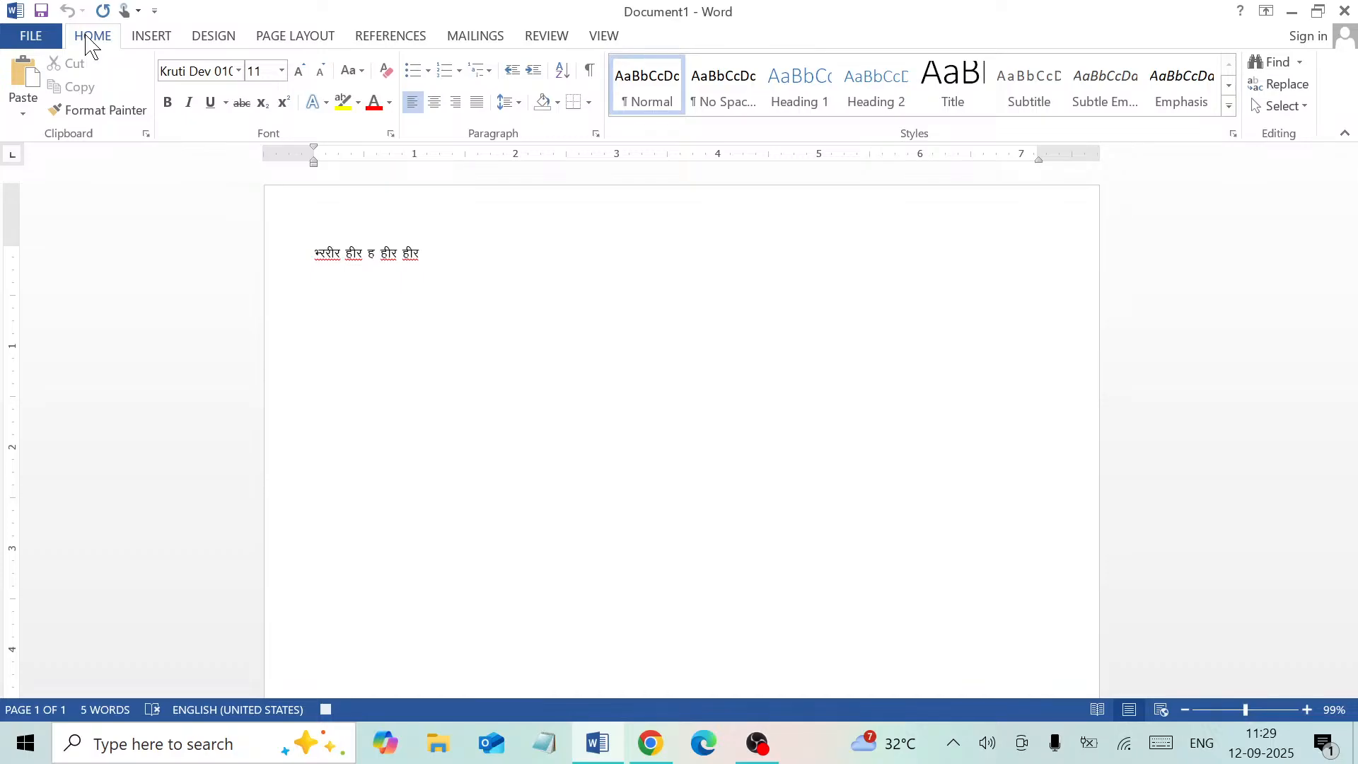
left_click(238, 71)
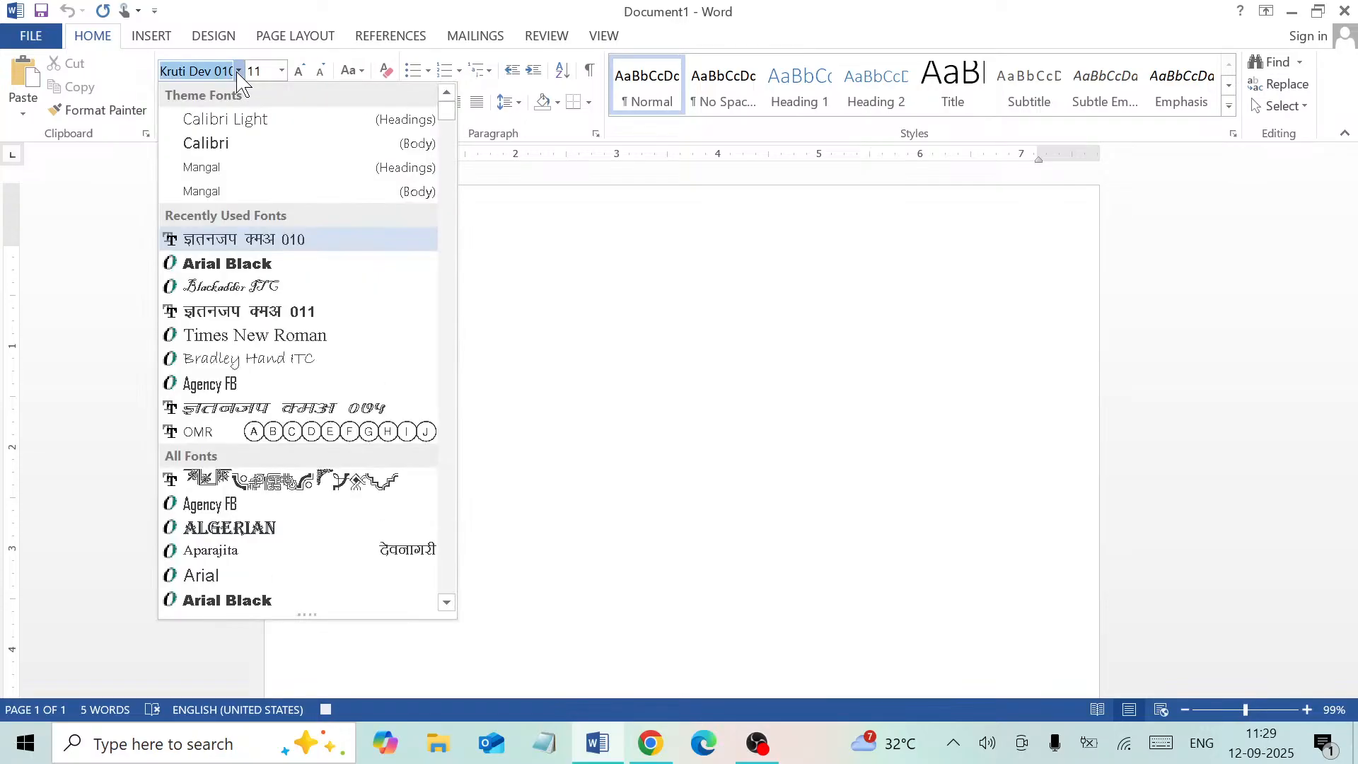
left_click(247, 145)
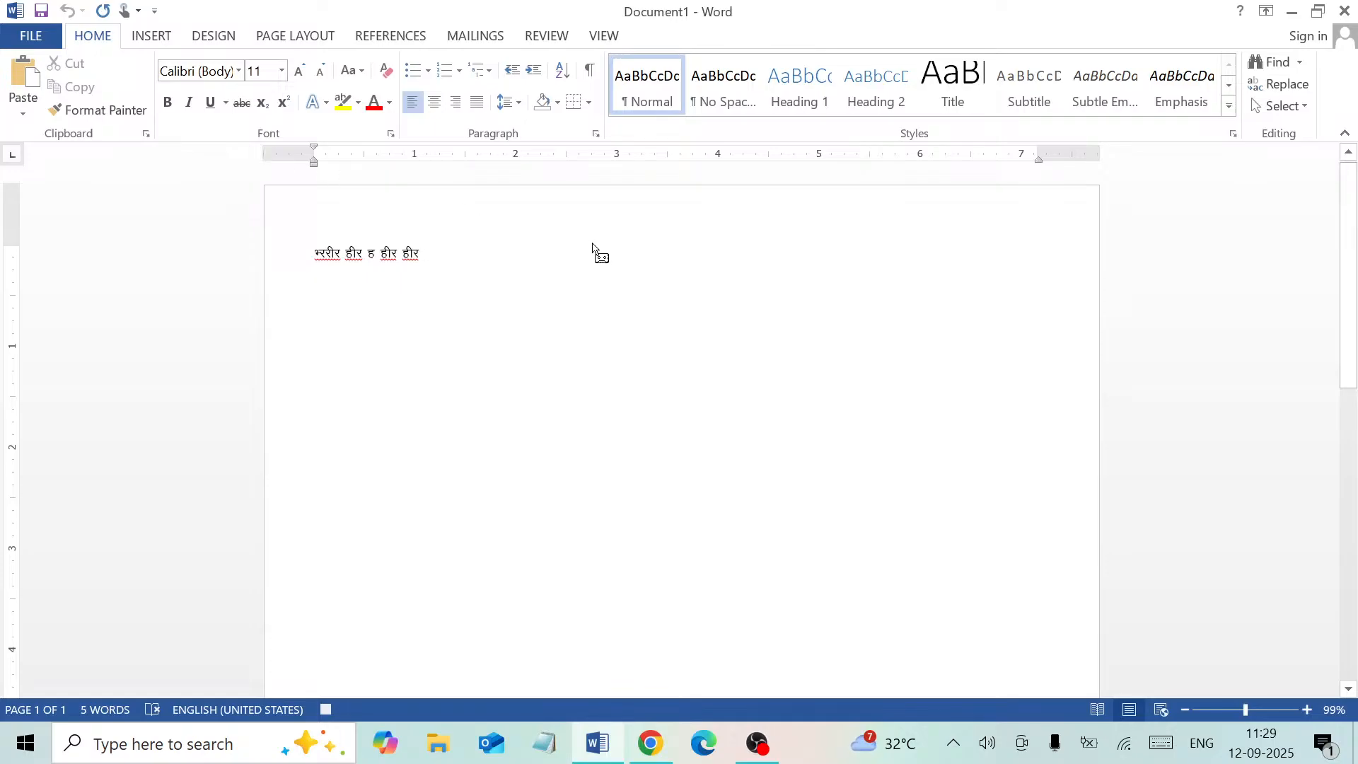
type("zxhzh")
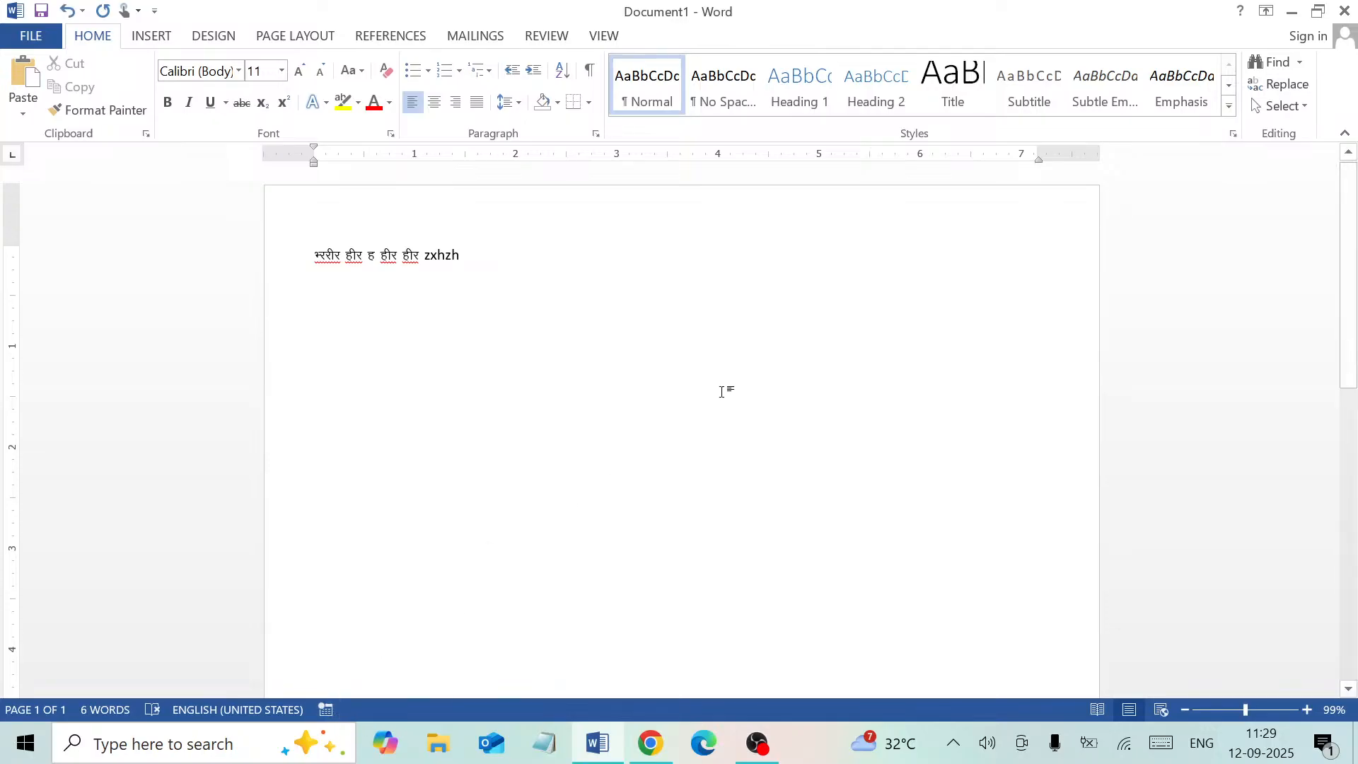
Delete the word "zxhzh" and the last Hindi character before it, and start a new line below.
left_click(612, 35)
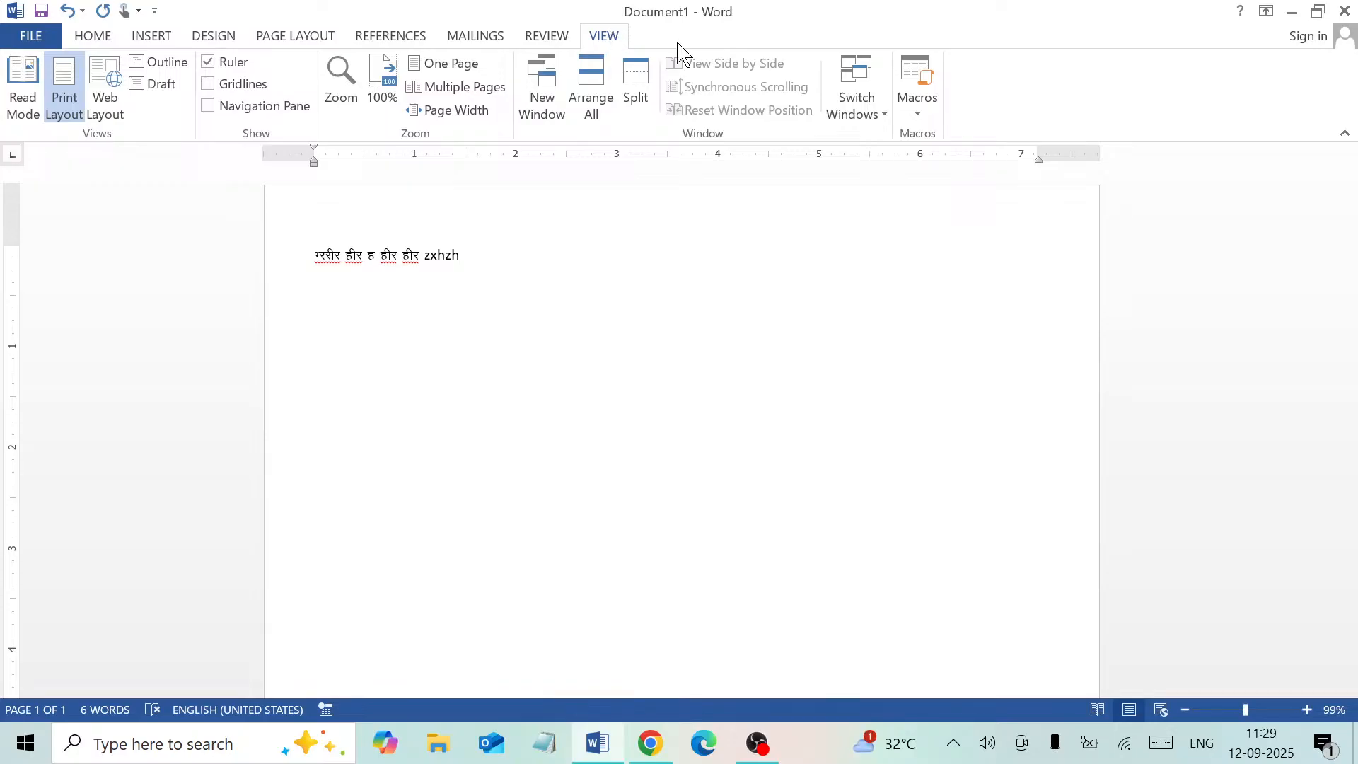
left_click(921, 114)
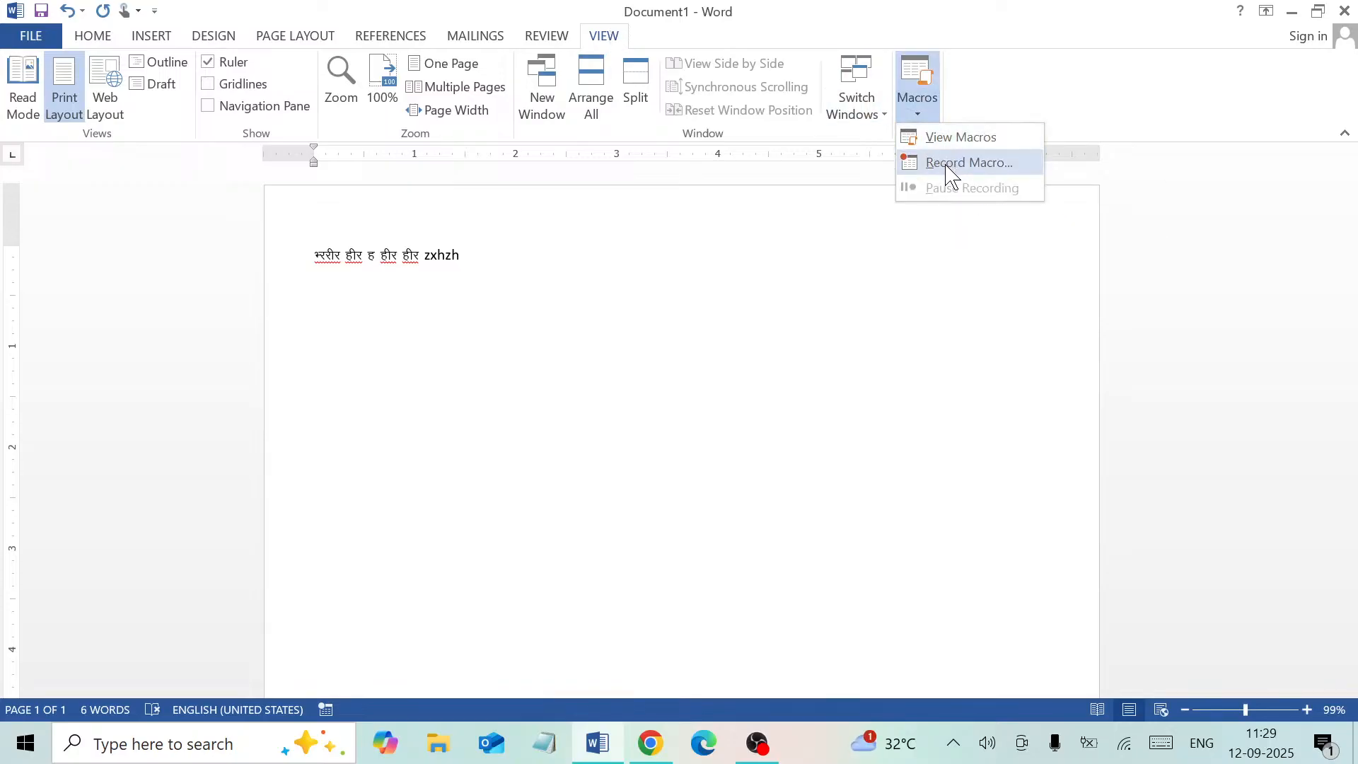
left_click(619, 267)
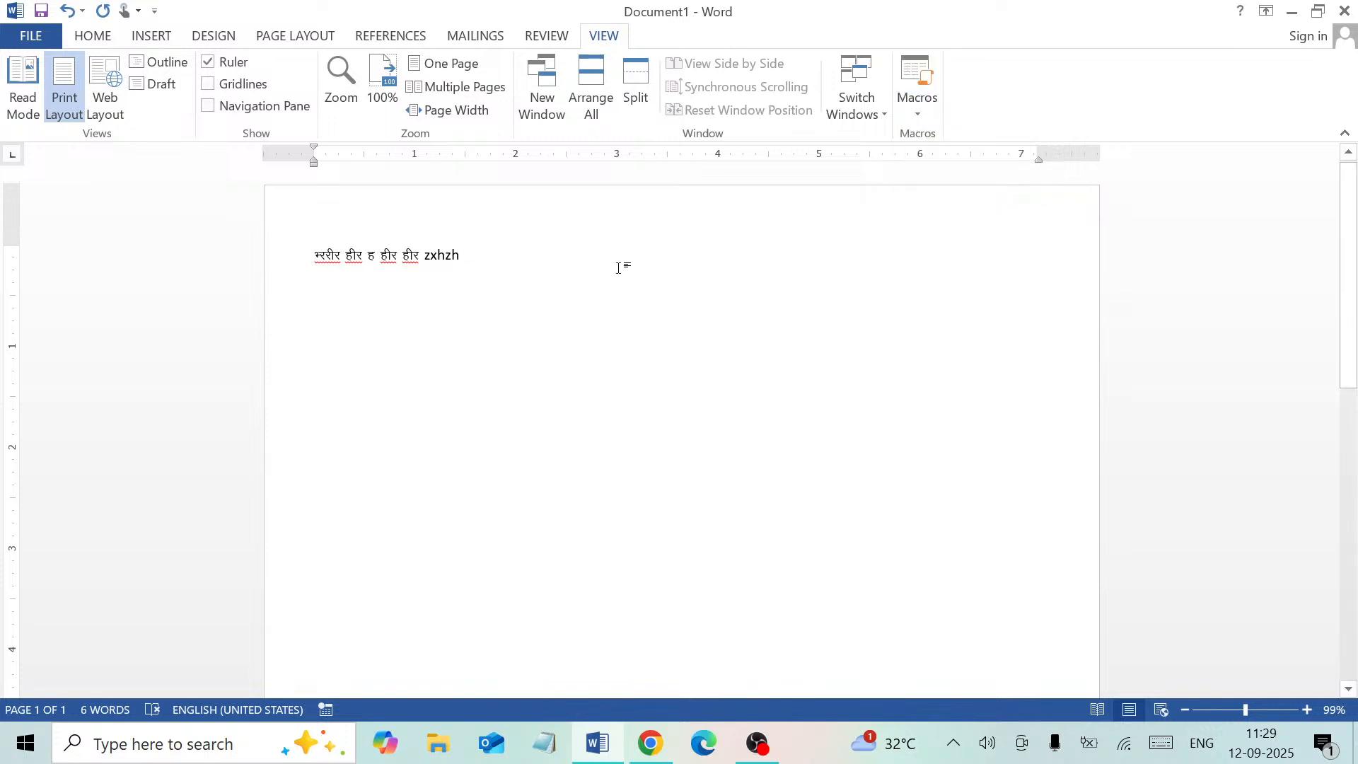
key("BackSpace")
key("BackSpace")
key("BackSpace")
key("BackSpace")
key("BackSpace")
key("BackSpace")
key("BackSpace")
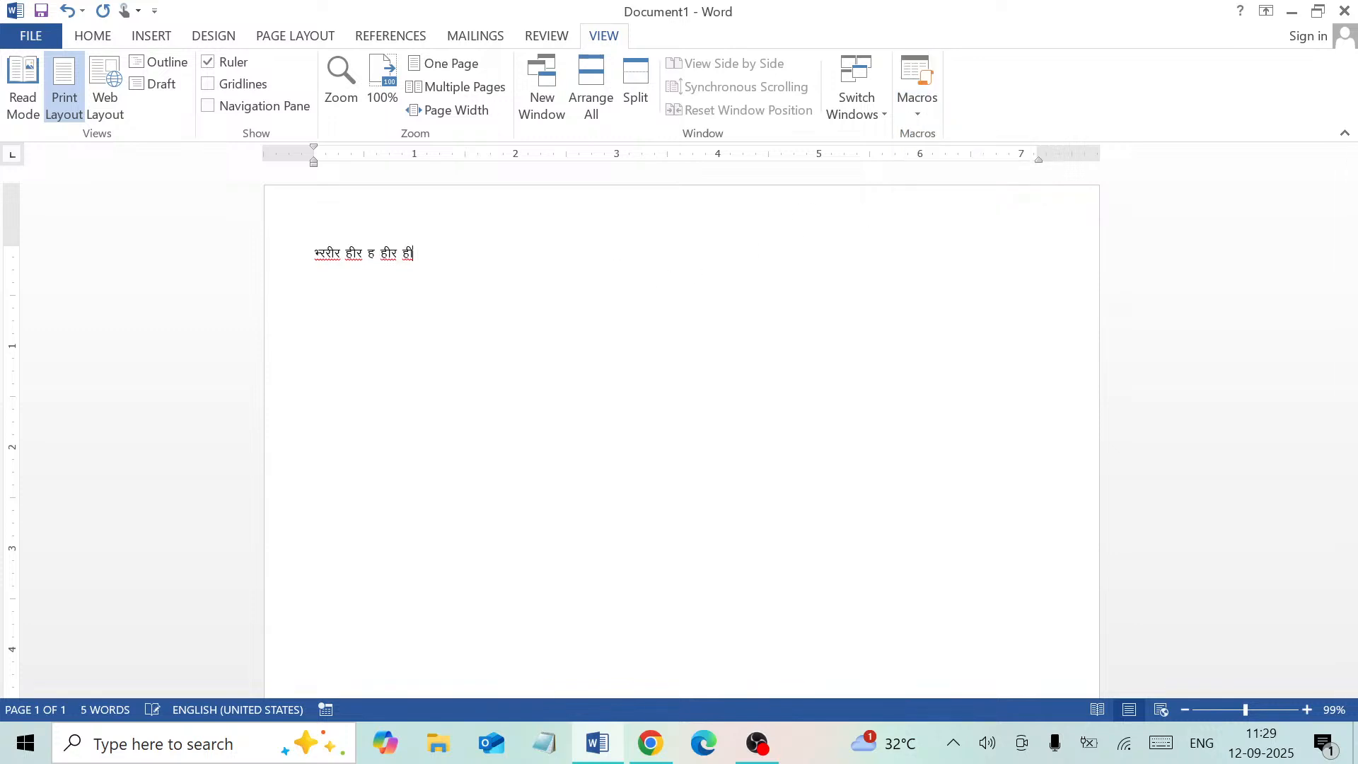
left_click(95, 39)
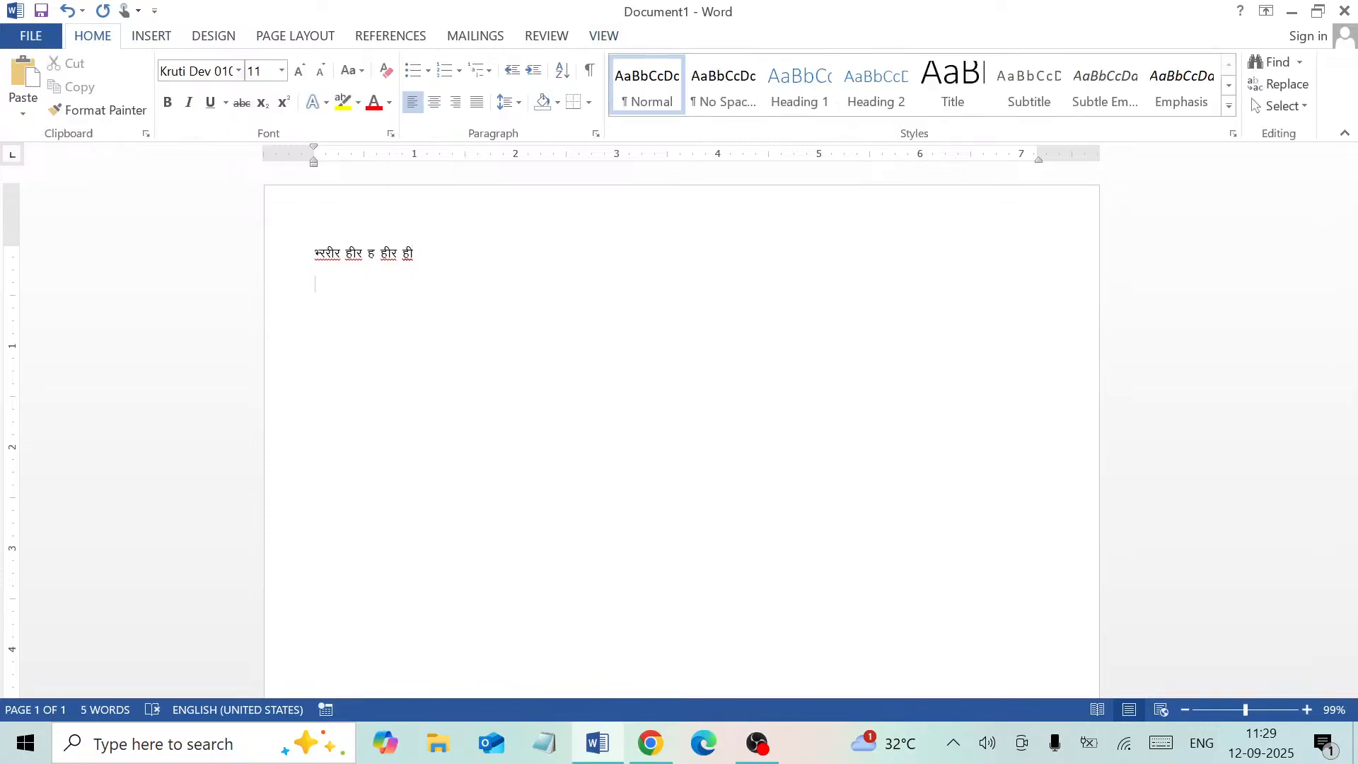
Start recording a new macro stored in All Documents (Normal.dotm), reassigning the Alt+E shortcut to it.
left_click(603, 37)
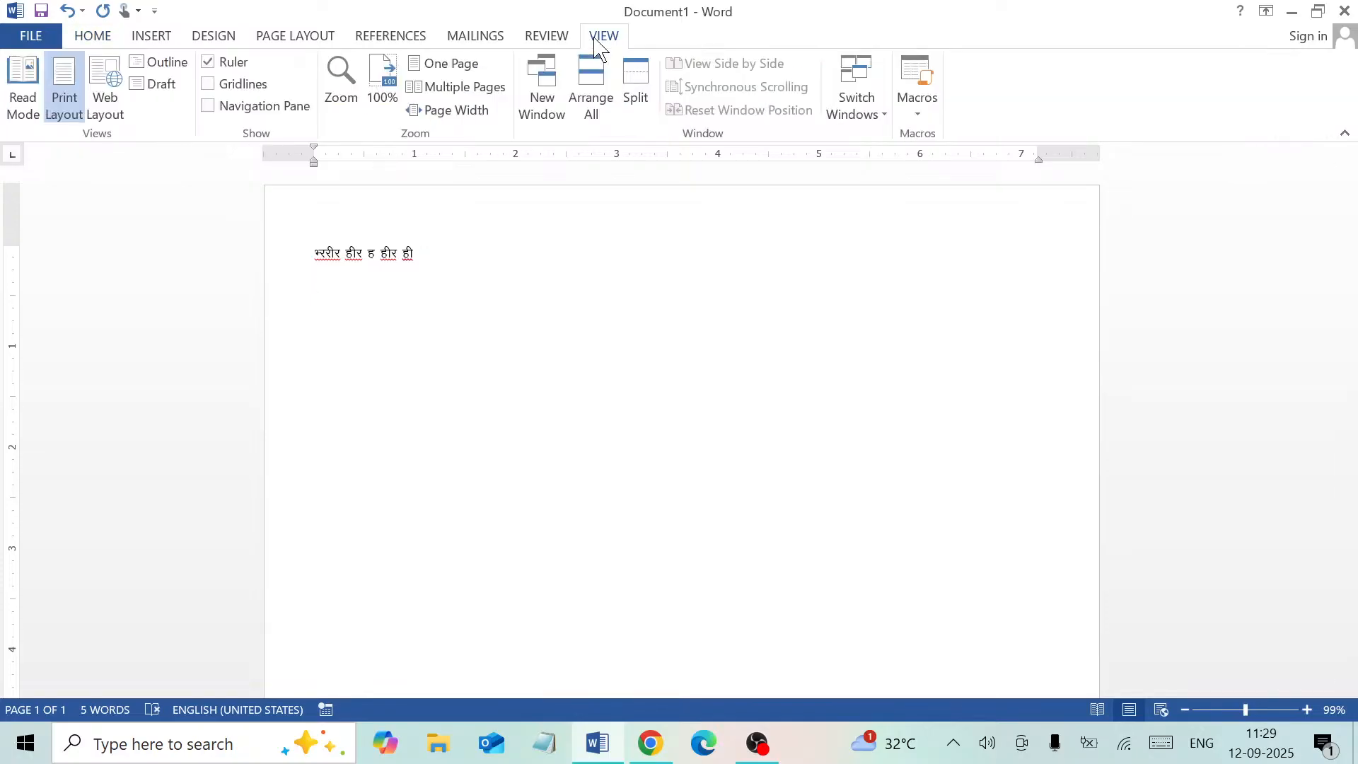
left_click(917, 106)
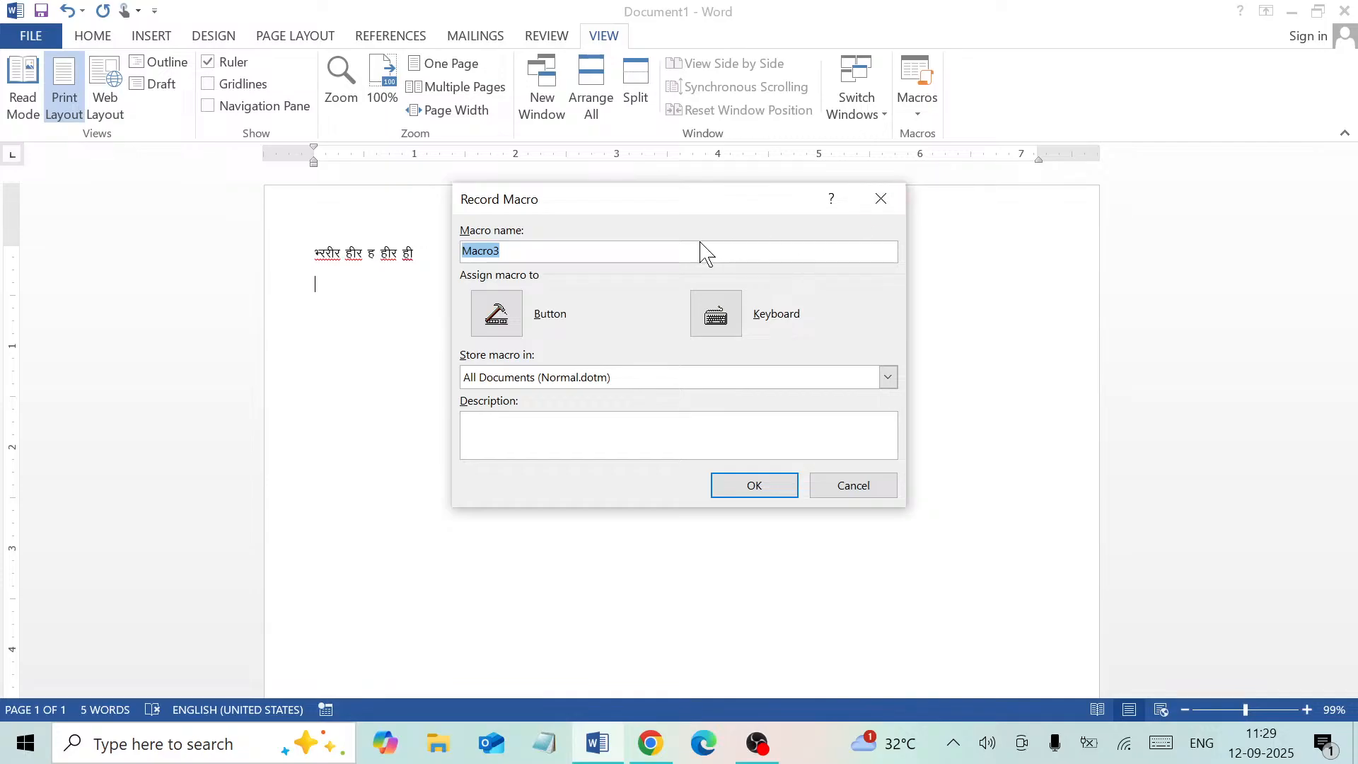
left_click(736, 322)
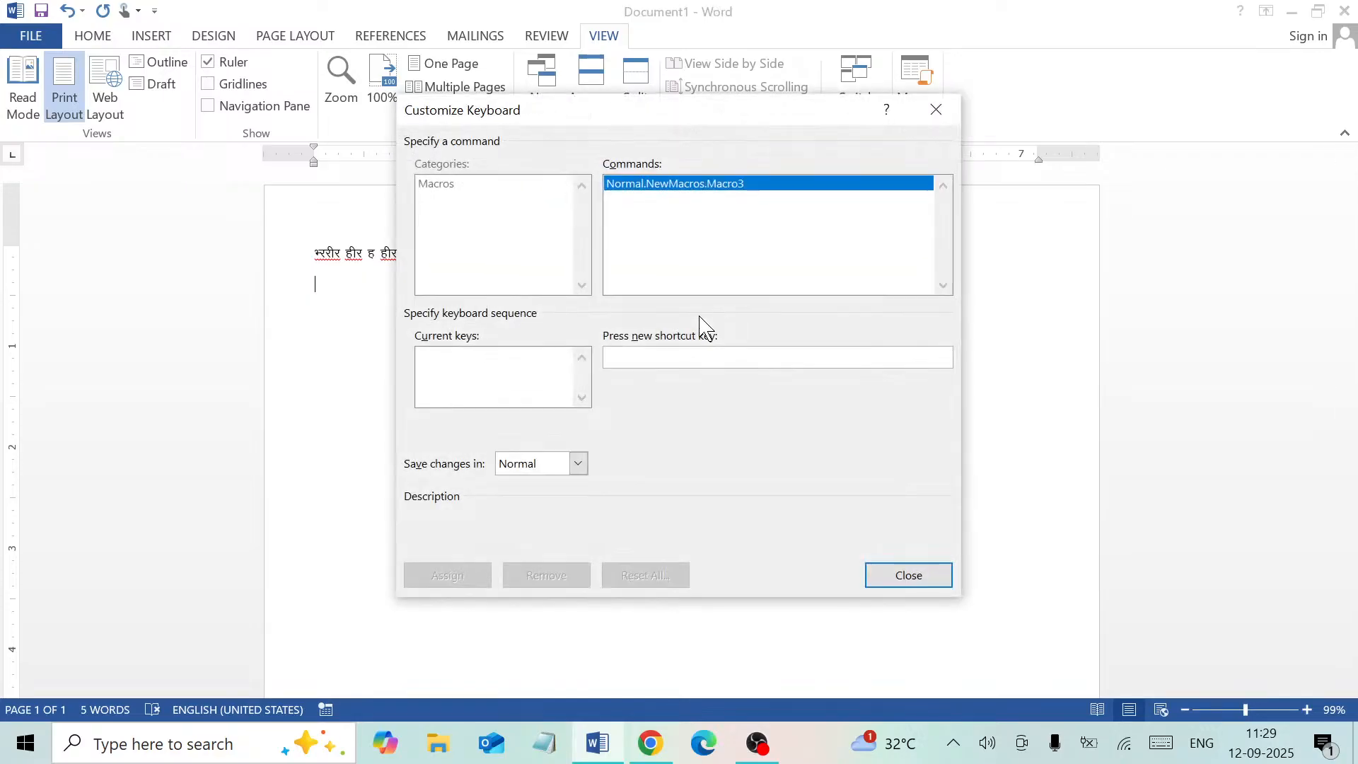
key("alt+e")
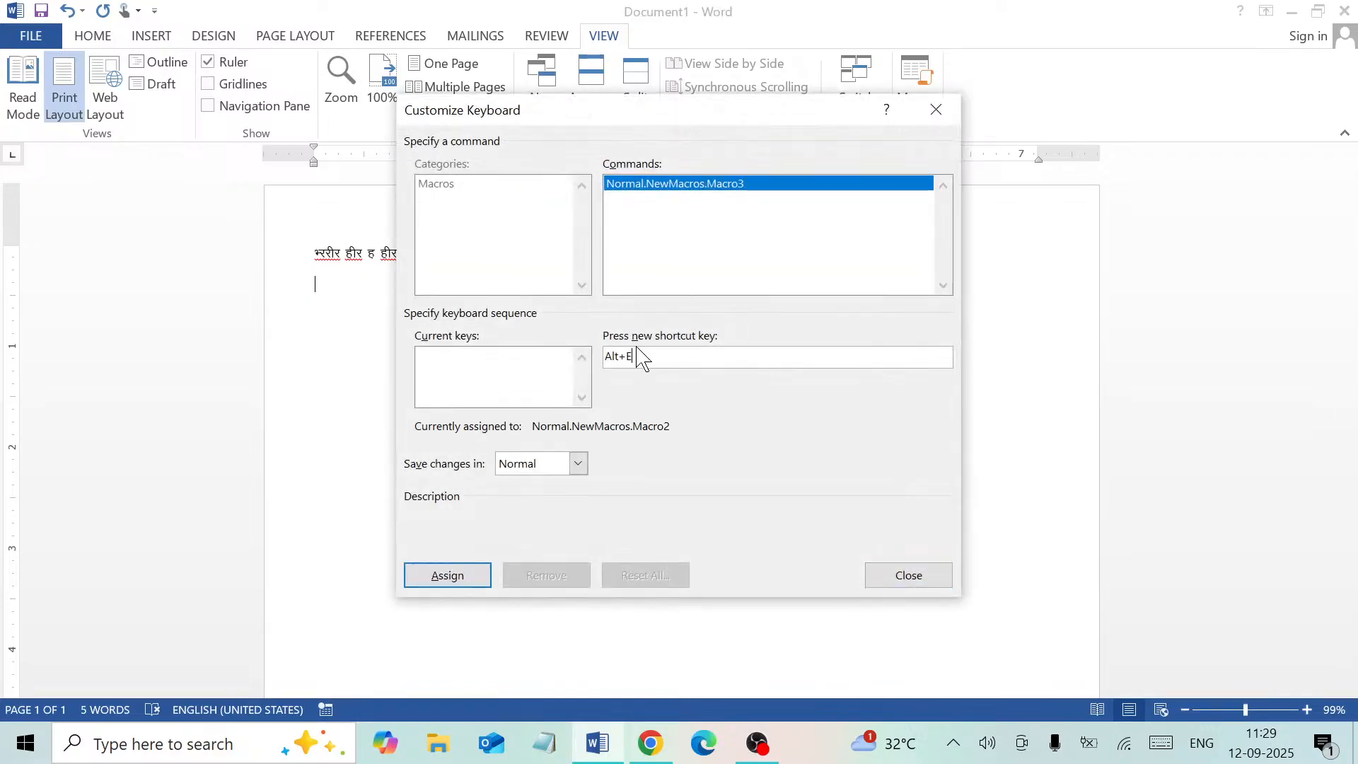
left_click(447, 575)
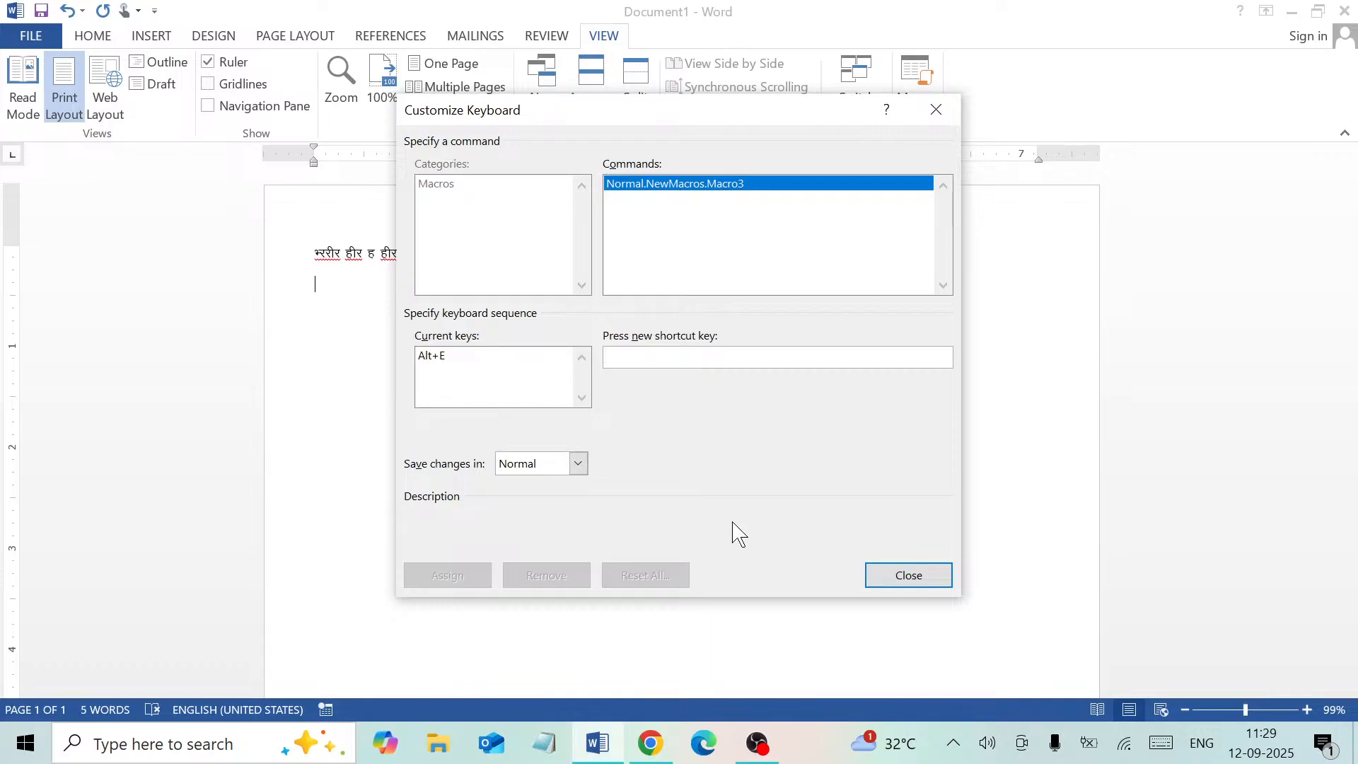
left_click(913, 577)
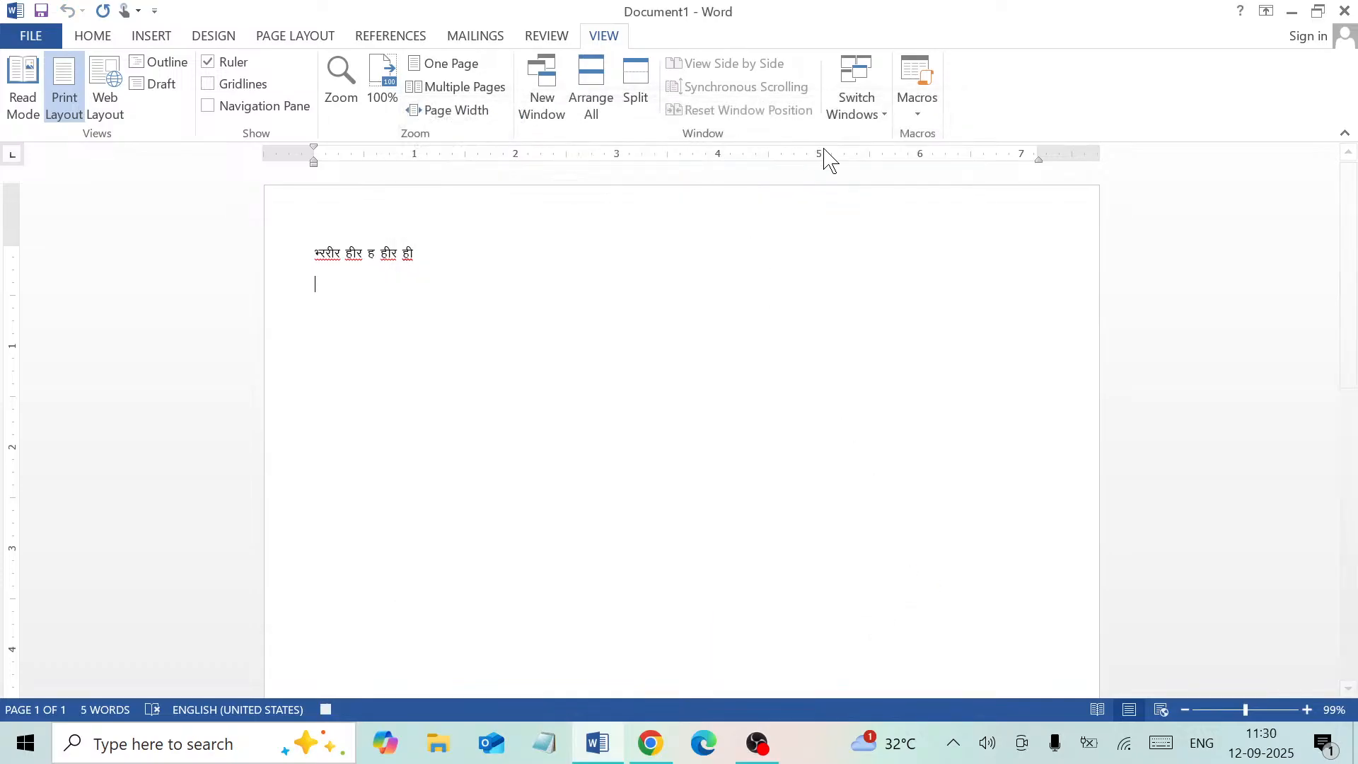
Record the font change to Calibri (Body) in the macro and stop the recording.
left_click(94, 36)
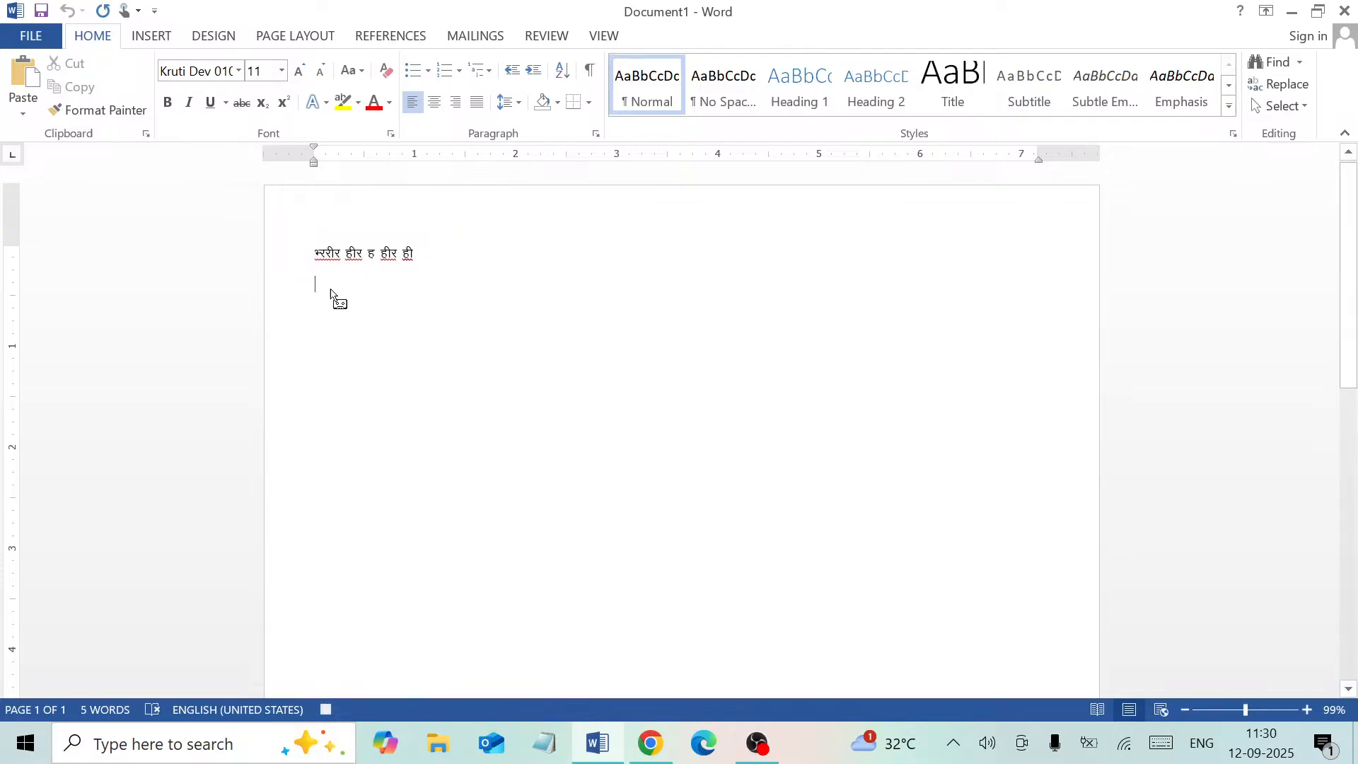
left_click(238, 71)
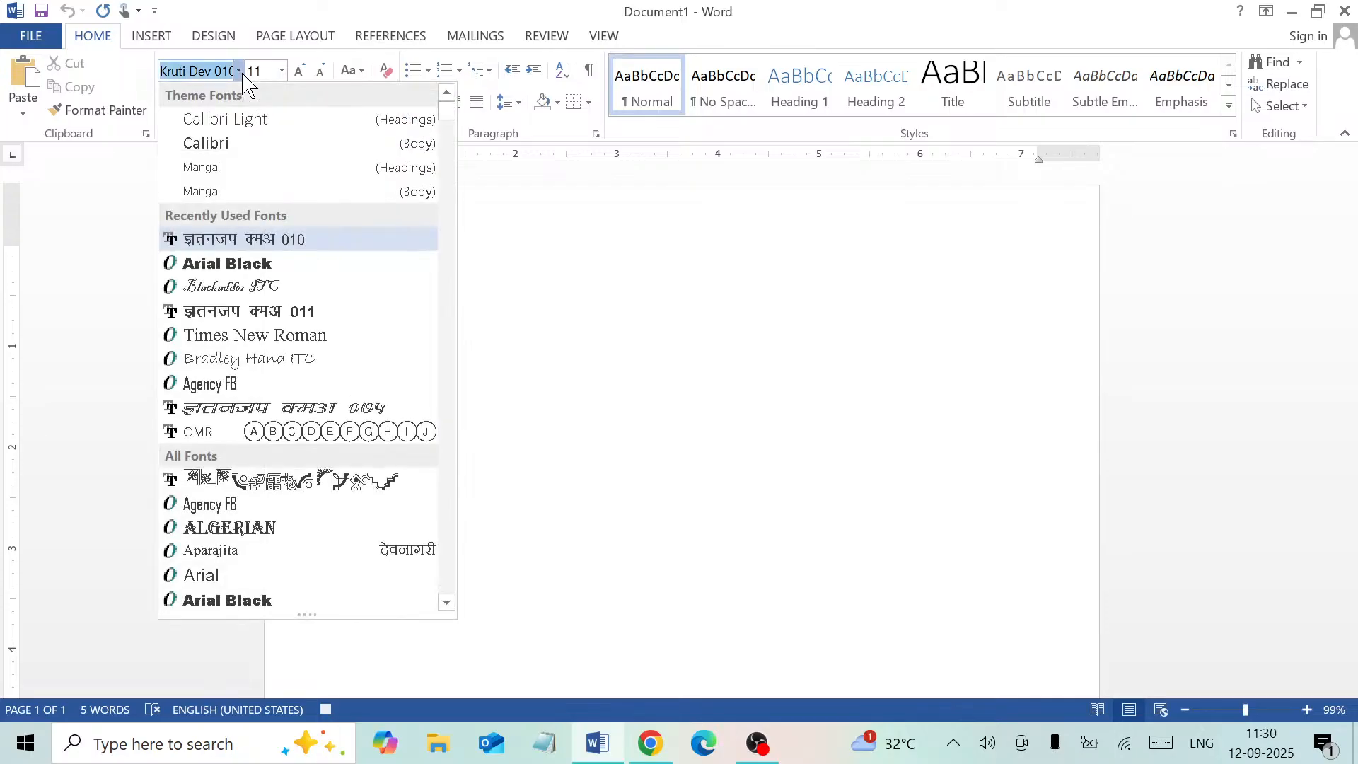
left_click(242, 149)
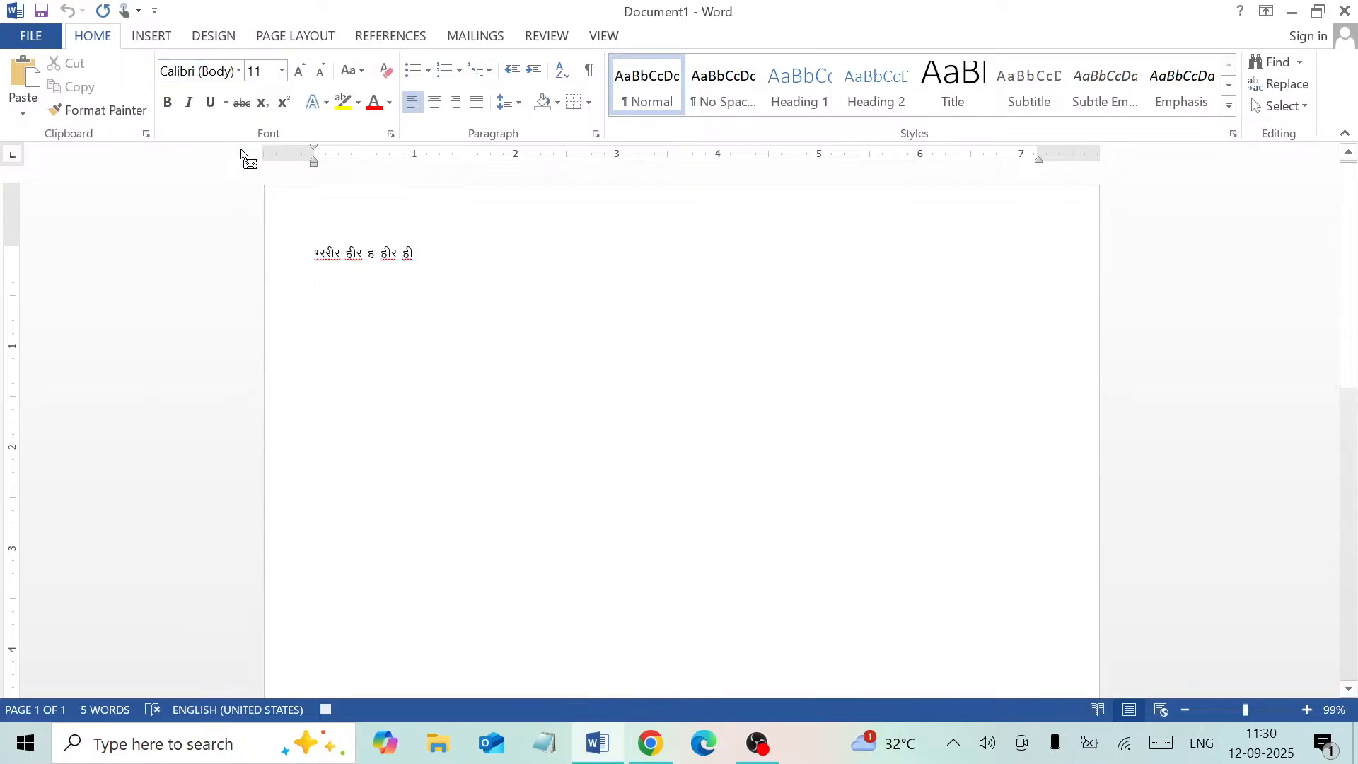
left_click(603, 35)
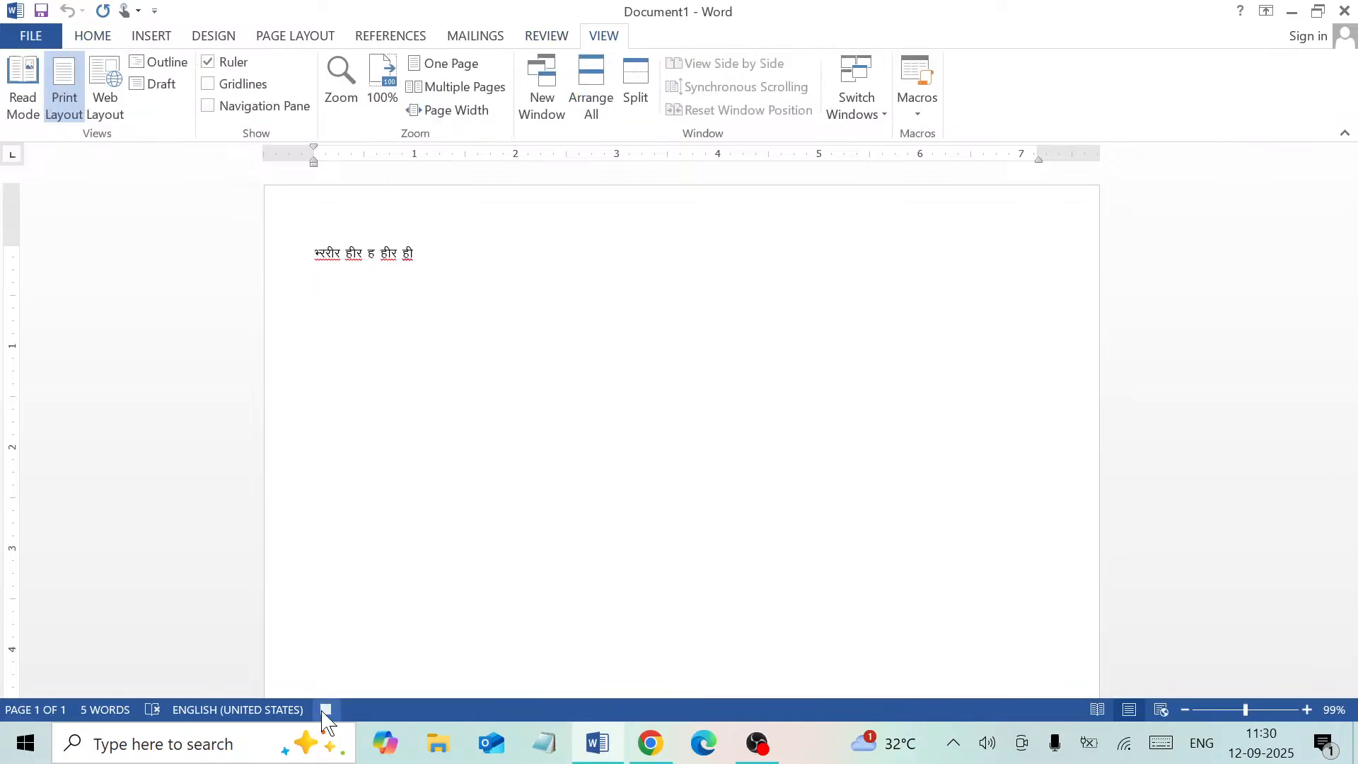
left_click(916, 114)
left_click(938, 167)
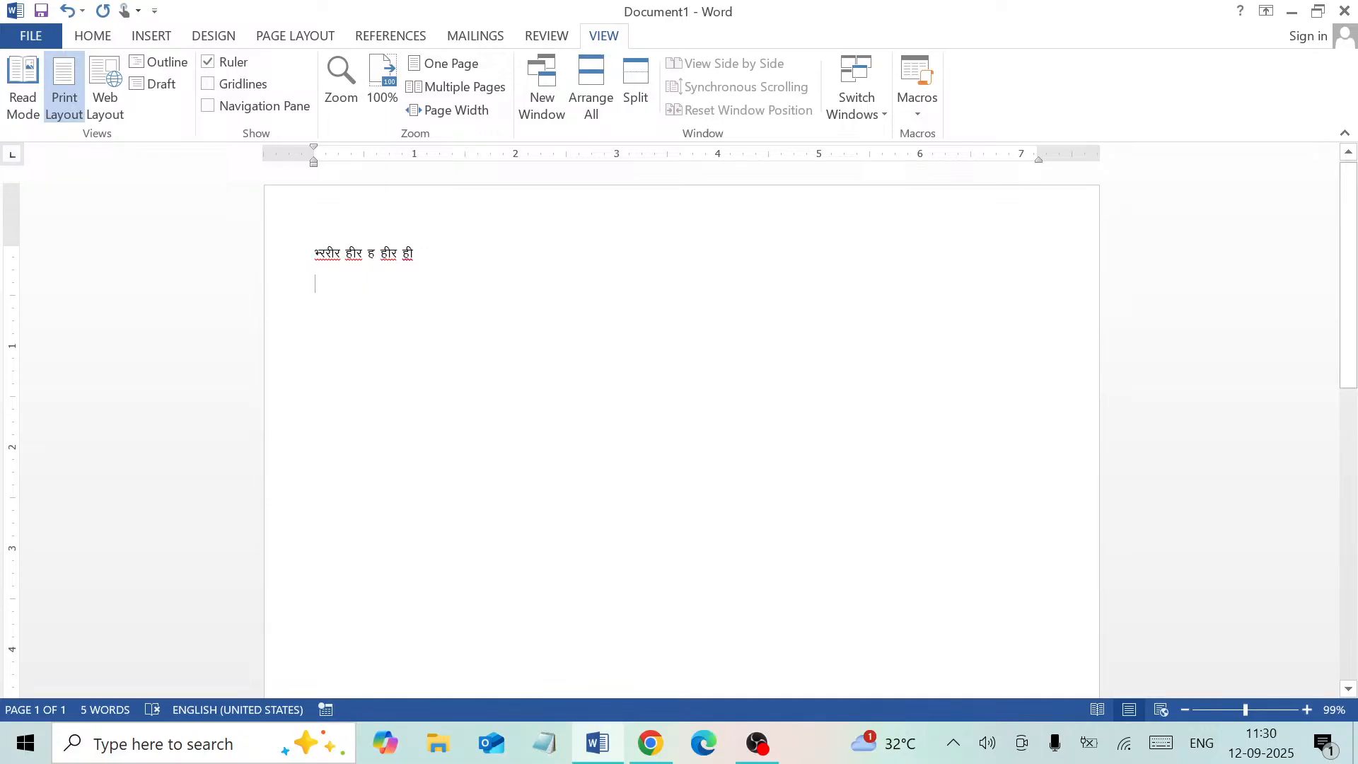
Enter sample text on the second line, starting with "H ghj gkhj gh ghj gj", alternating English and Hindi through the Alt+E and Alt+H macros.
type("H ghj gkhj gh ghj gj")
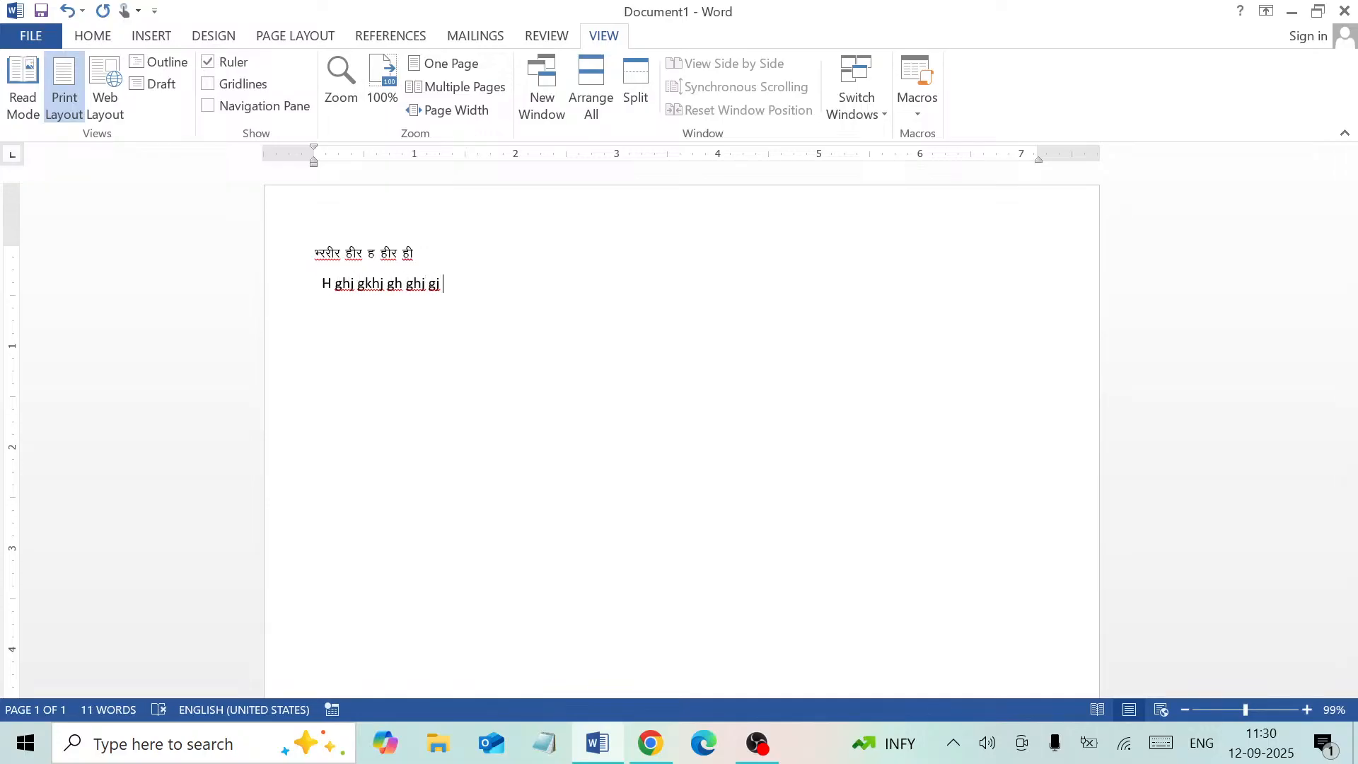
type(" ही ि ी ही ि ि री ि ा रह ार हरही हीर हीर ह ा र ह")
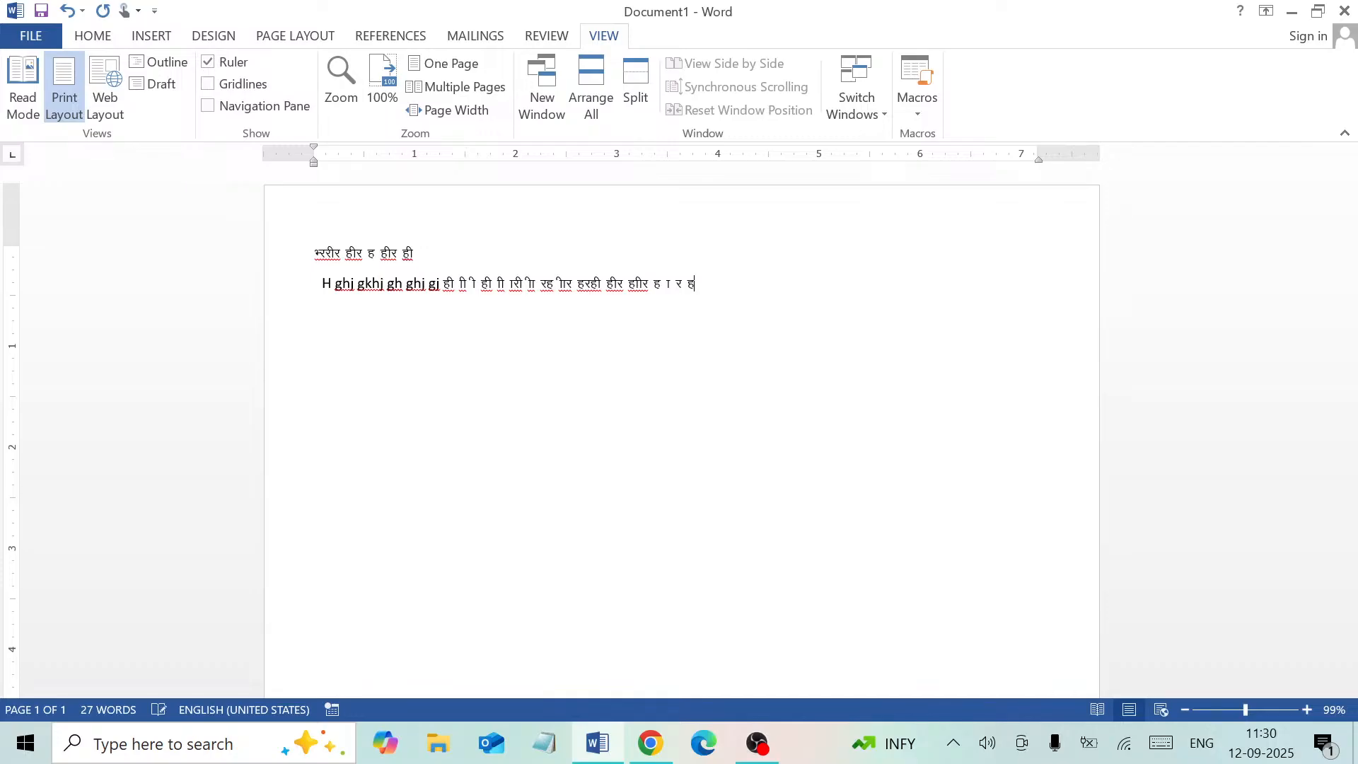
type("klj kjkl jkl j kl;l jkl kjllj kjkl jj jk")
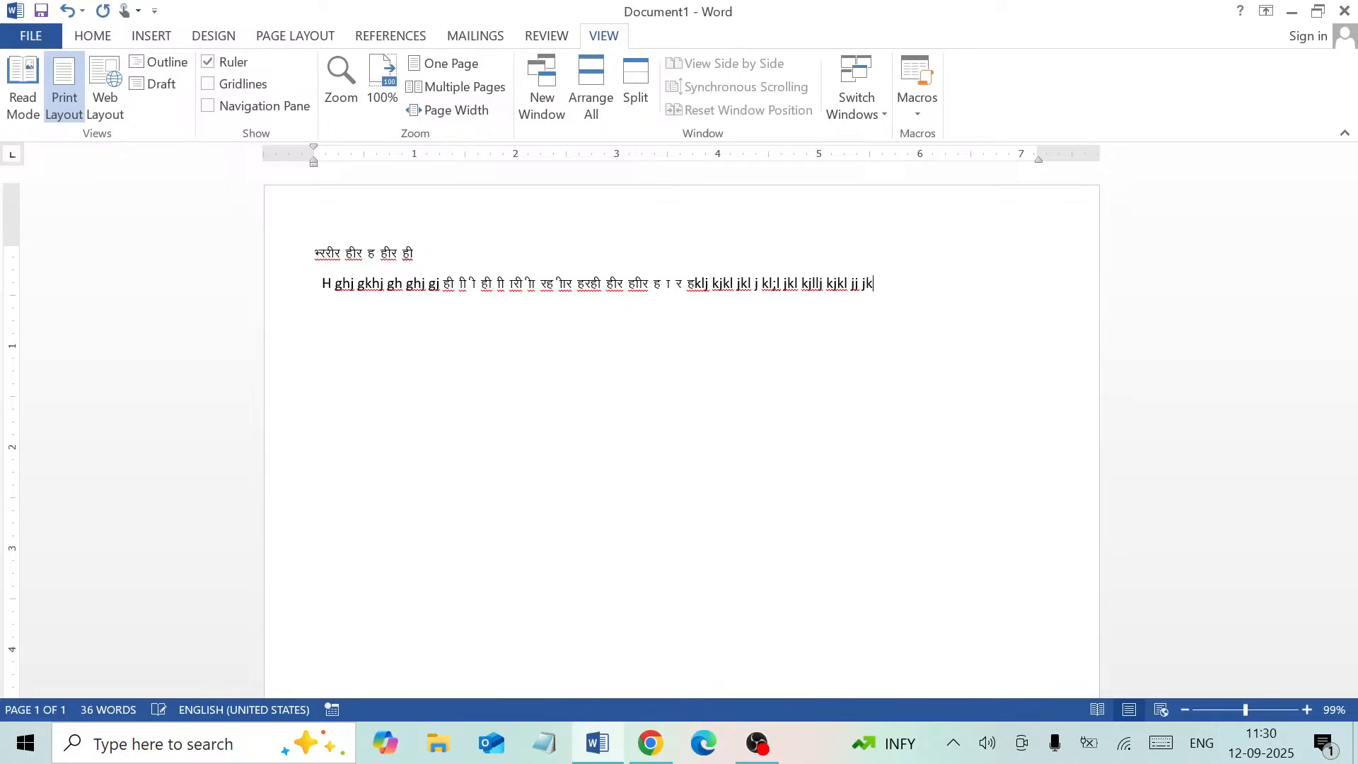
type("ही ही ही ह ररjkhjh kj hkjh kjh kj")
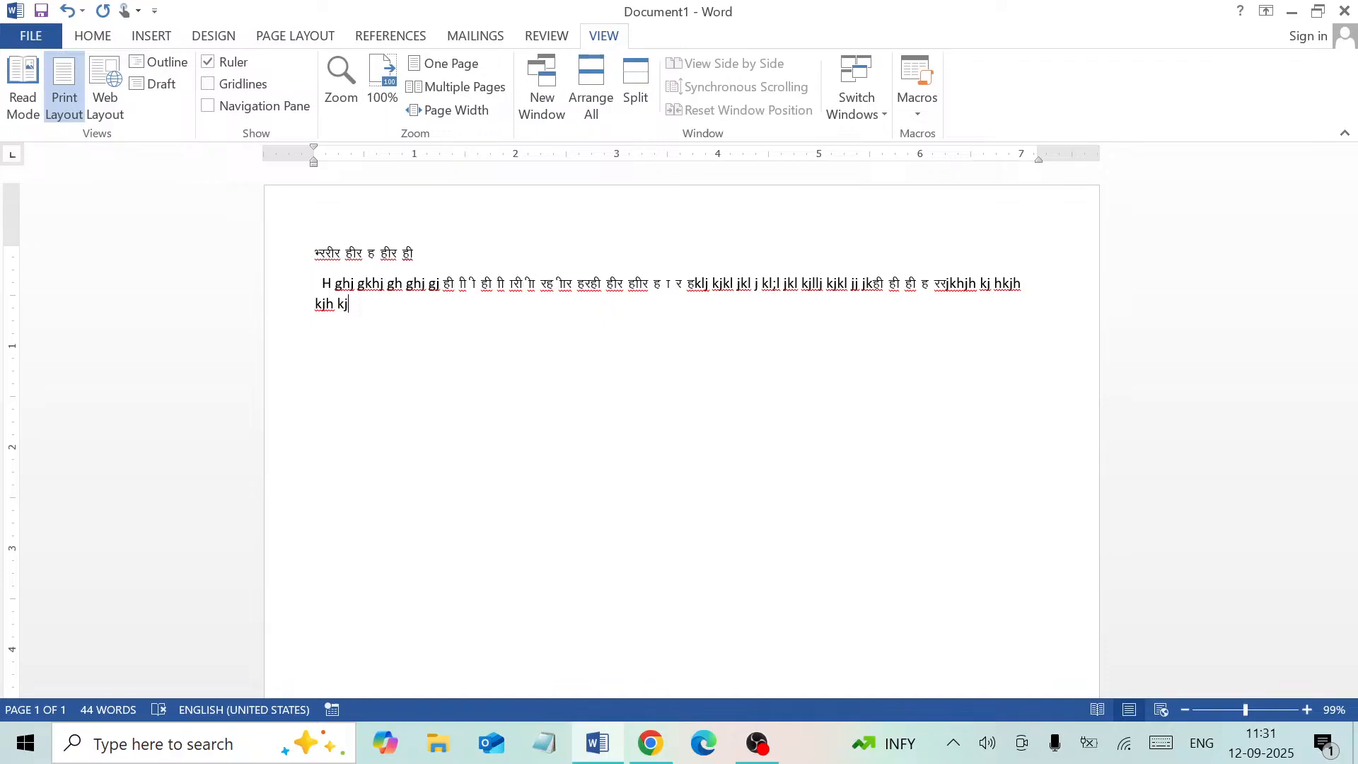
Delete the recorded macros Macro1, Macro2 and Macro3 from all active templates and documents.
left_click_drag(375, 328, 262, 235)
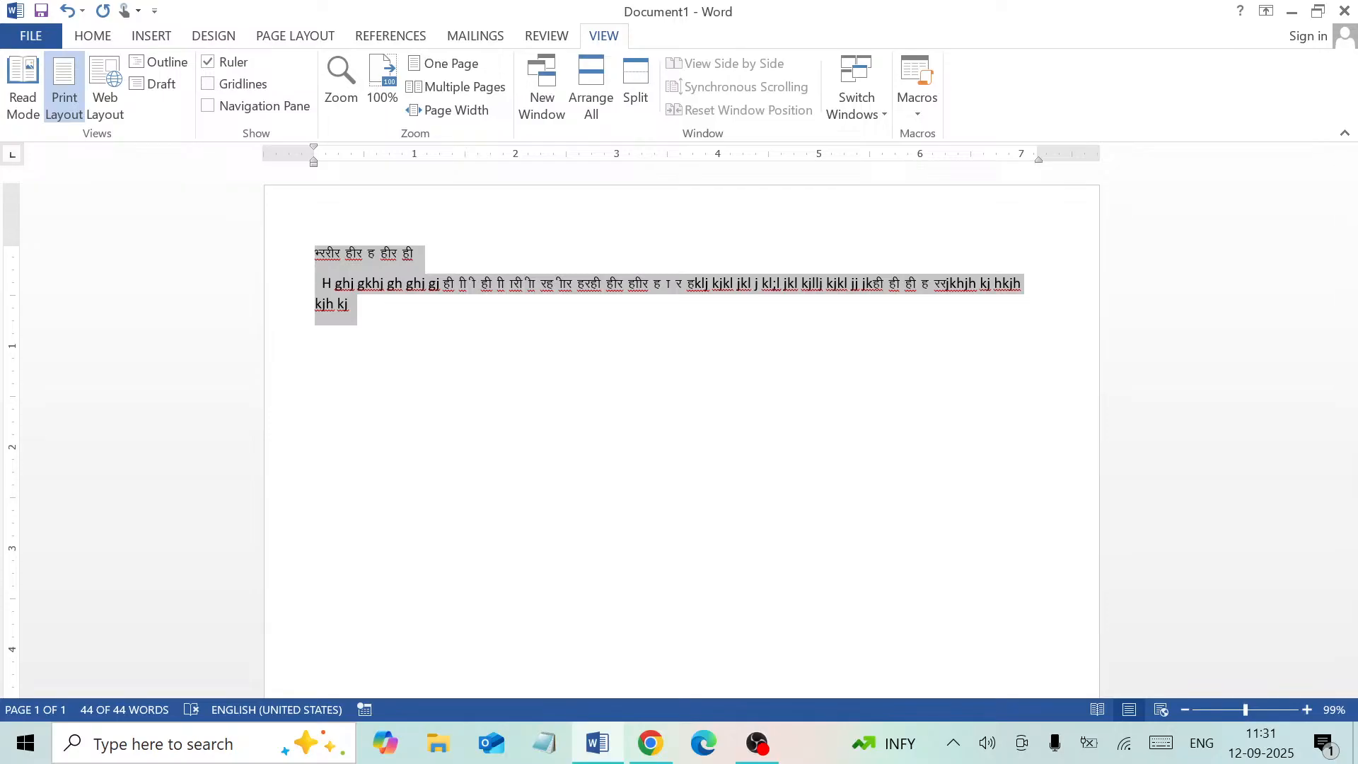
left_click(922, 119)
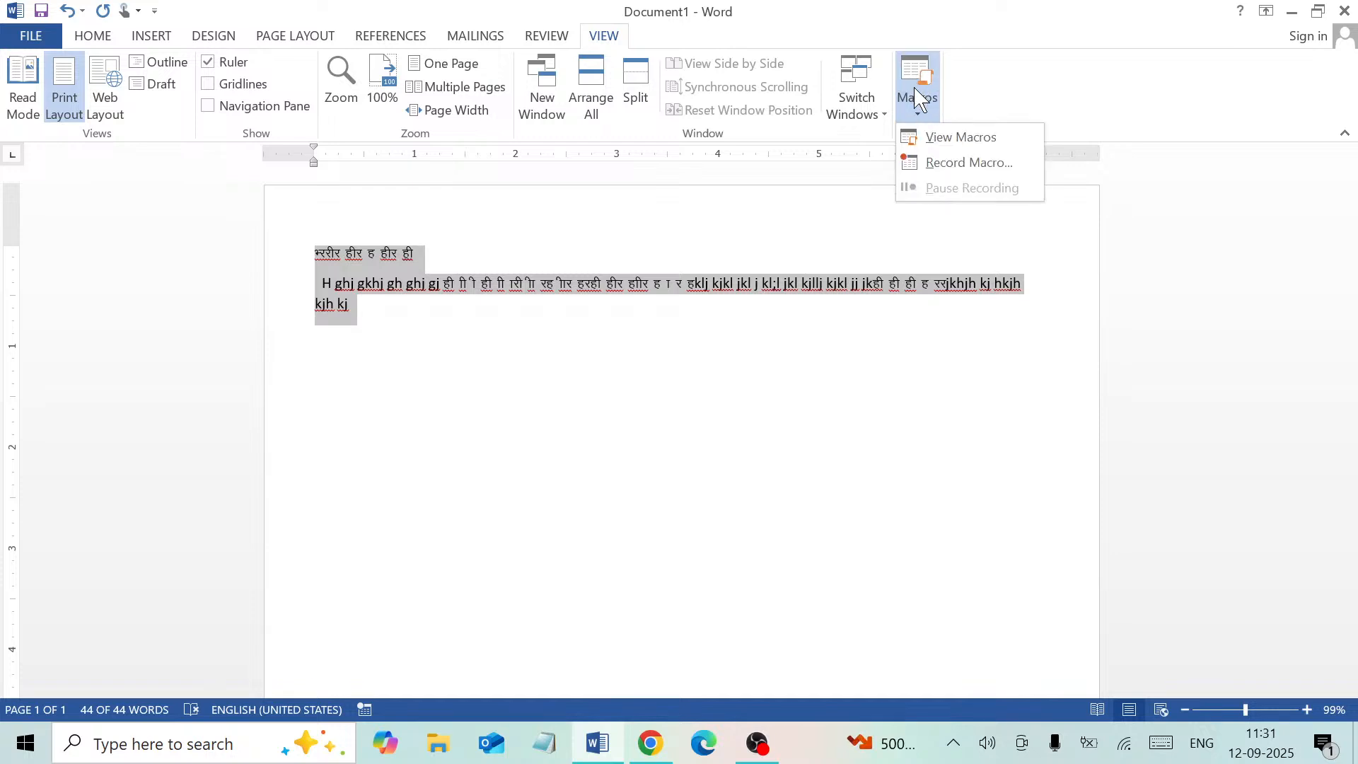
left_click(937, 148)
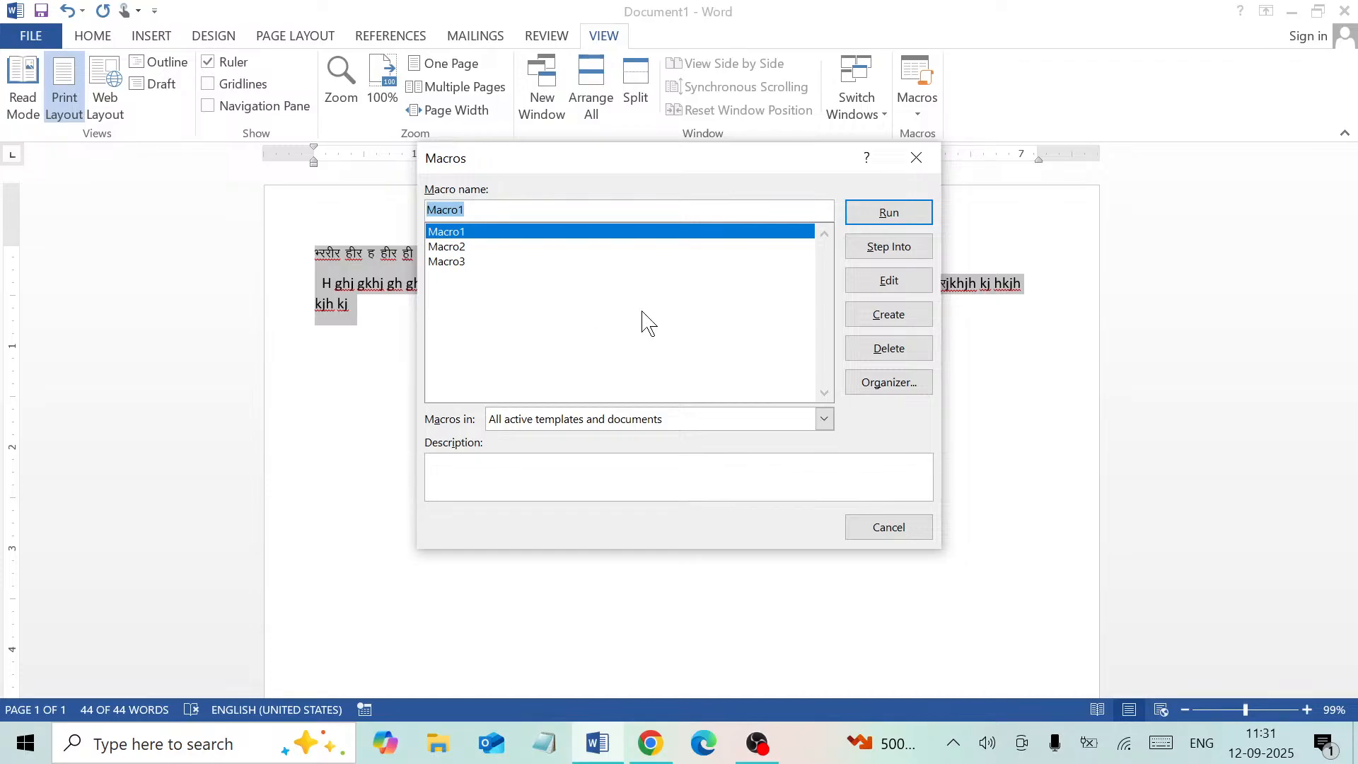
left_click(919, 350)
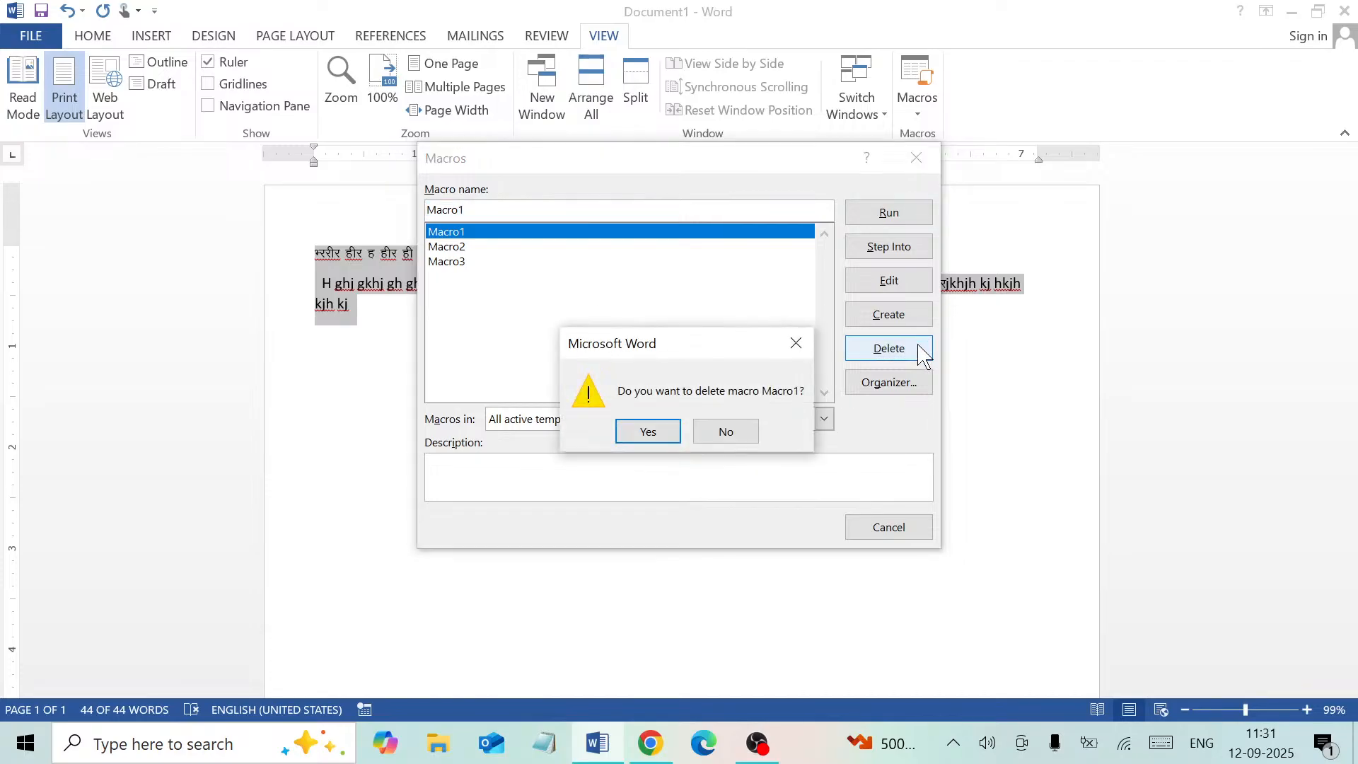
left_click(643, 432)
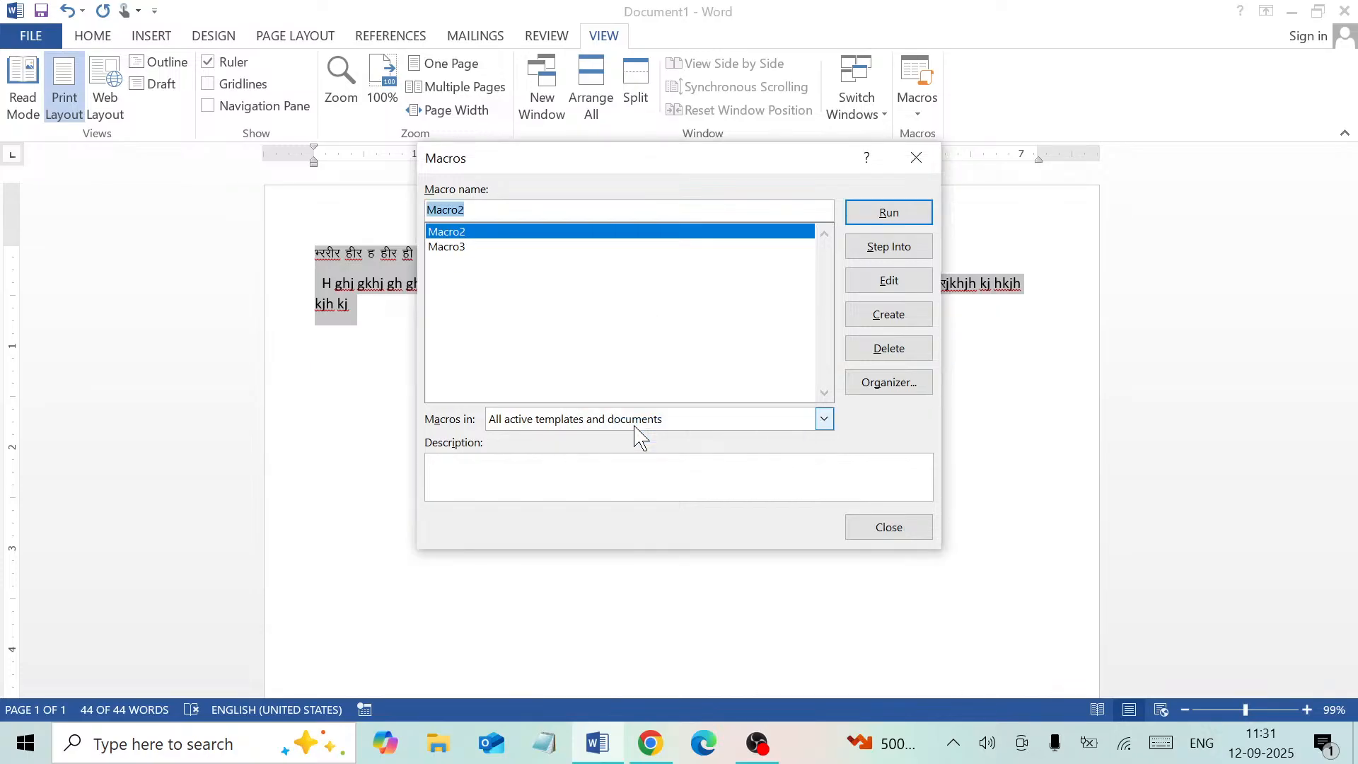
left_click(889, 356)
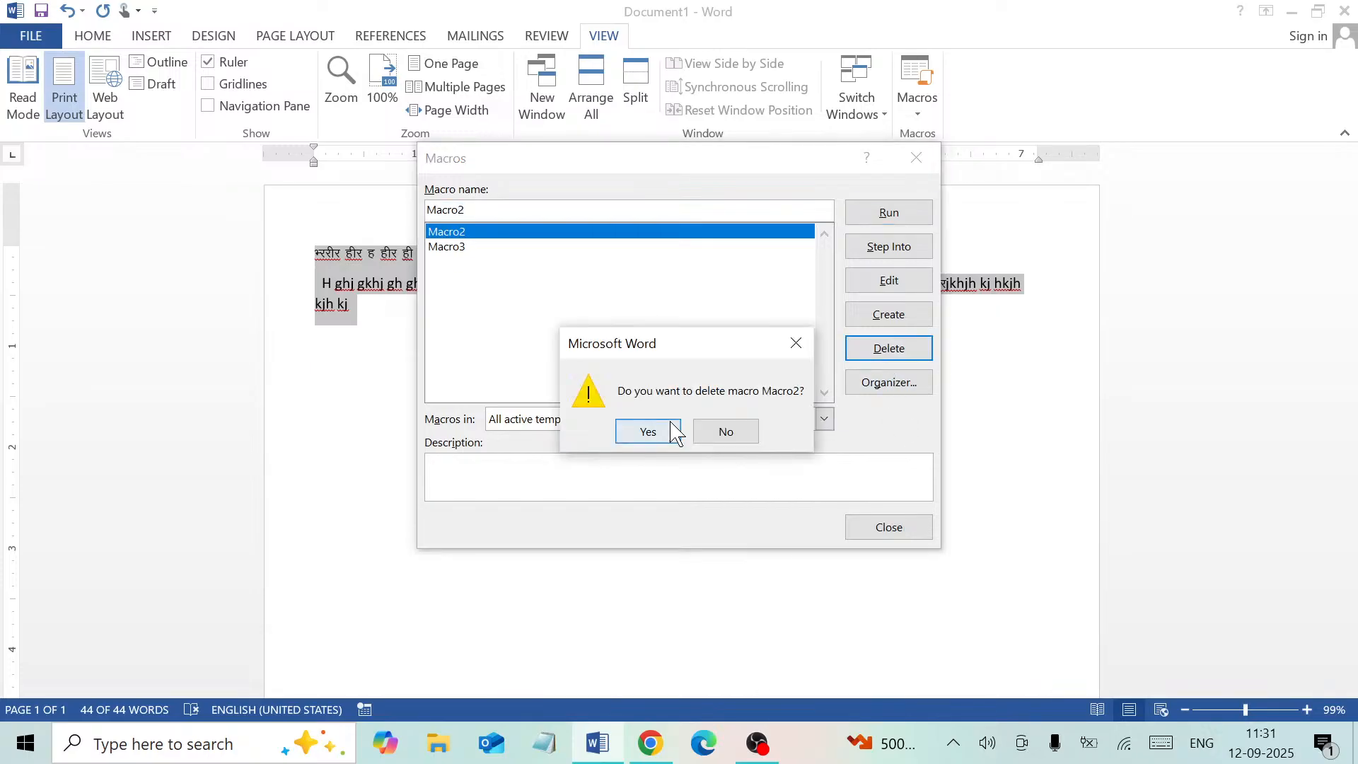
left_click(658, 432)
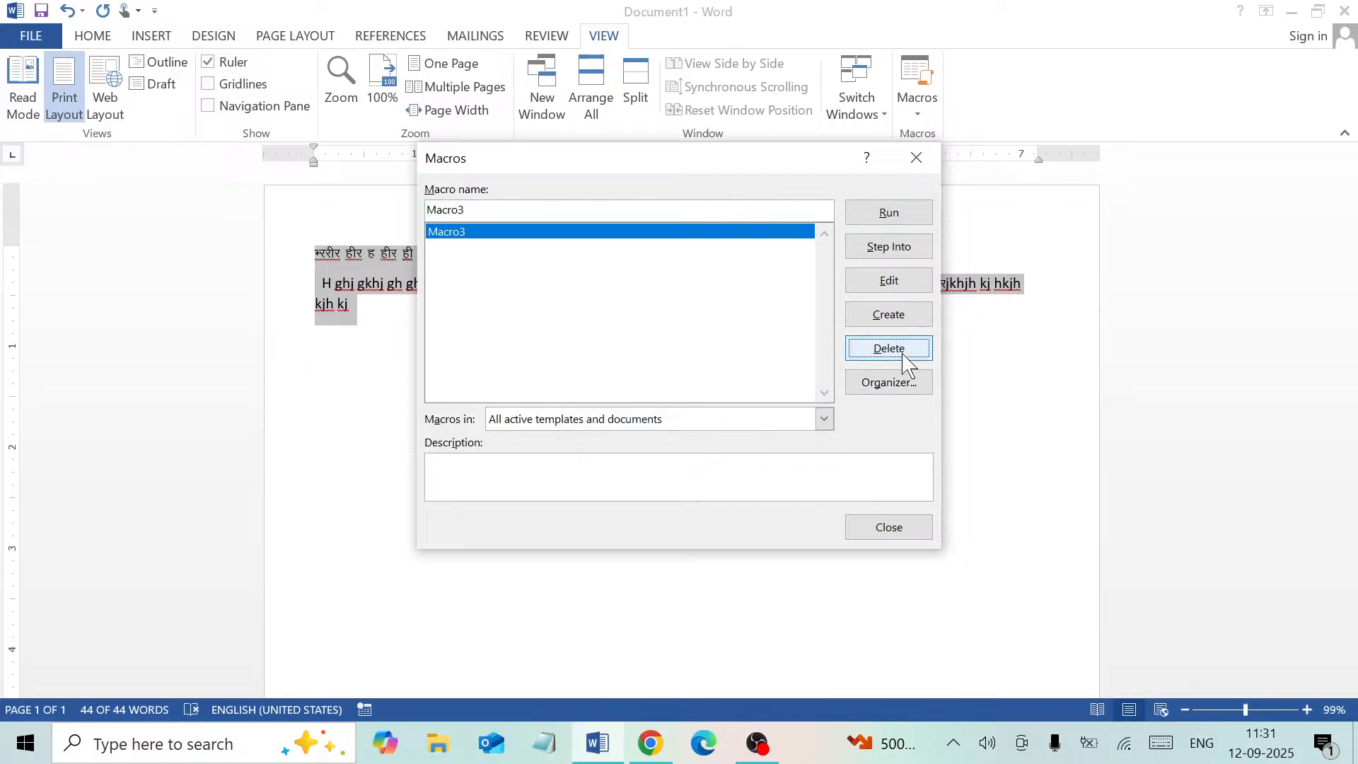
left_click(906, 359)
left_click(626, 433)
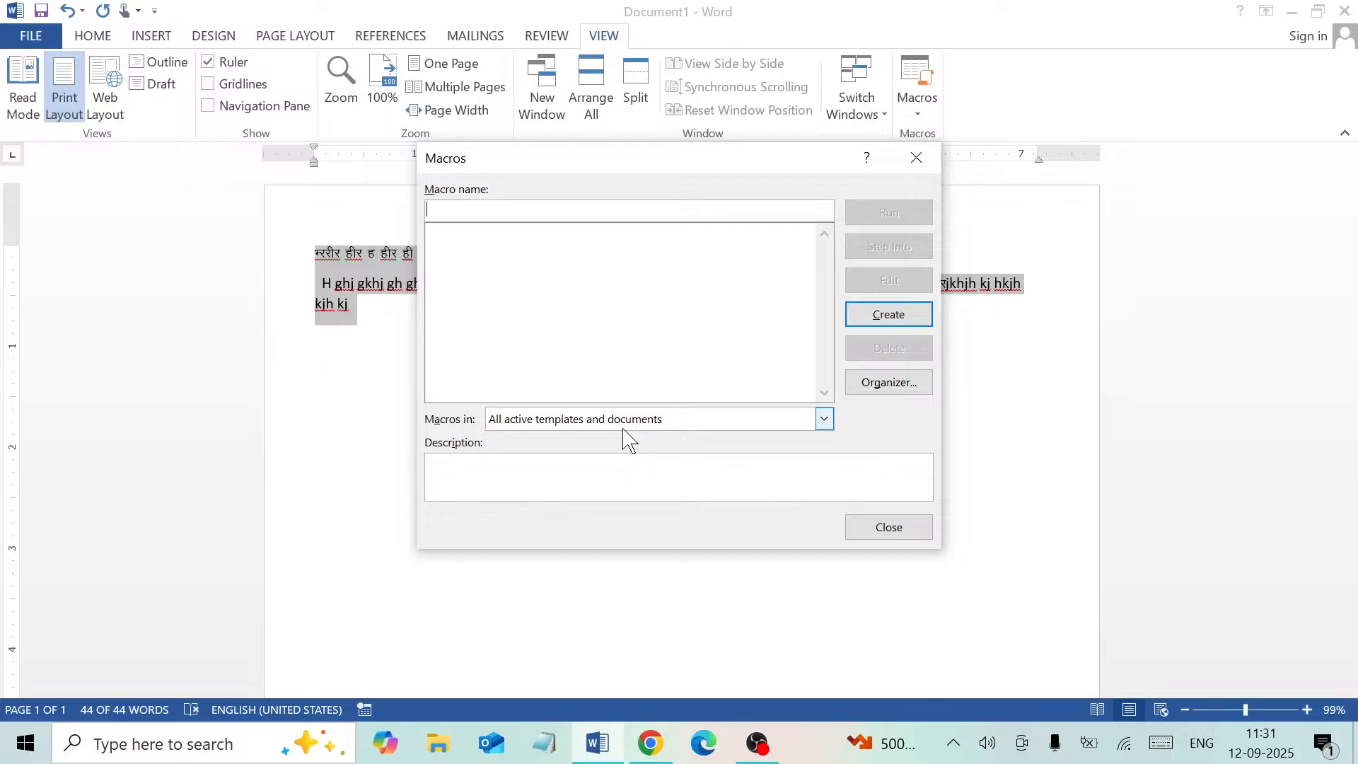
left_click(885, 527)
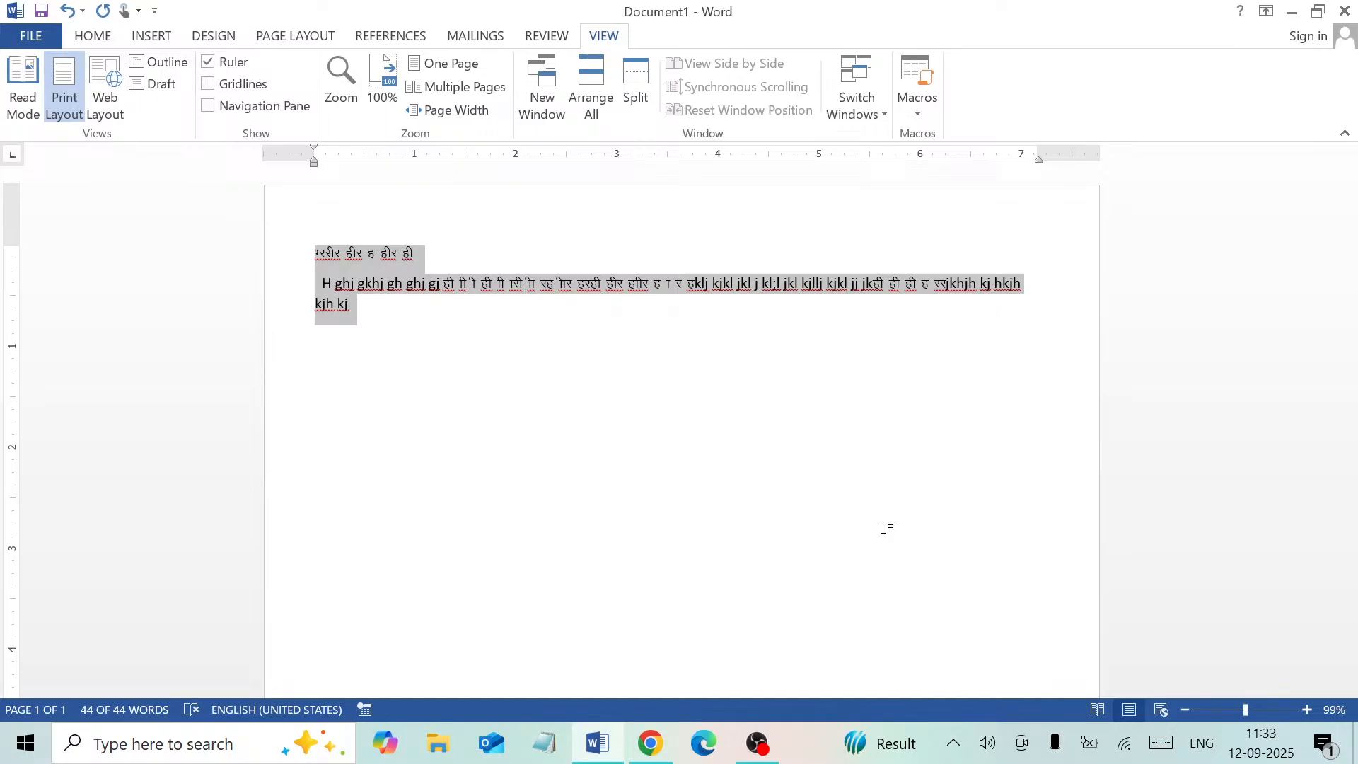
Delete all the sample text from the document.
left_click(429, 394)
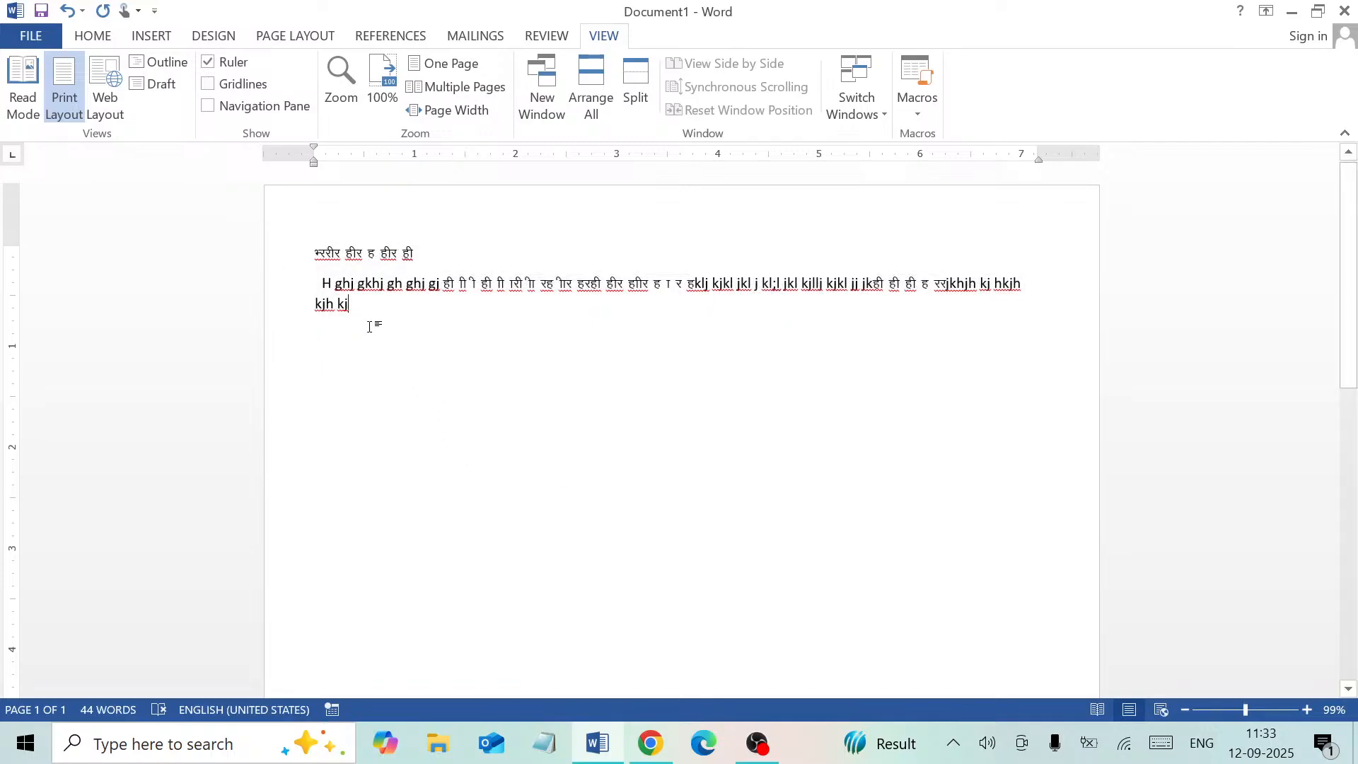
key("ctrl+a")
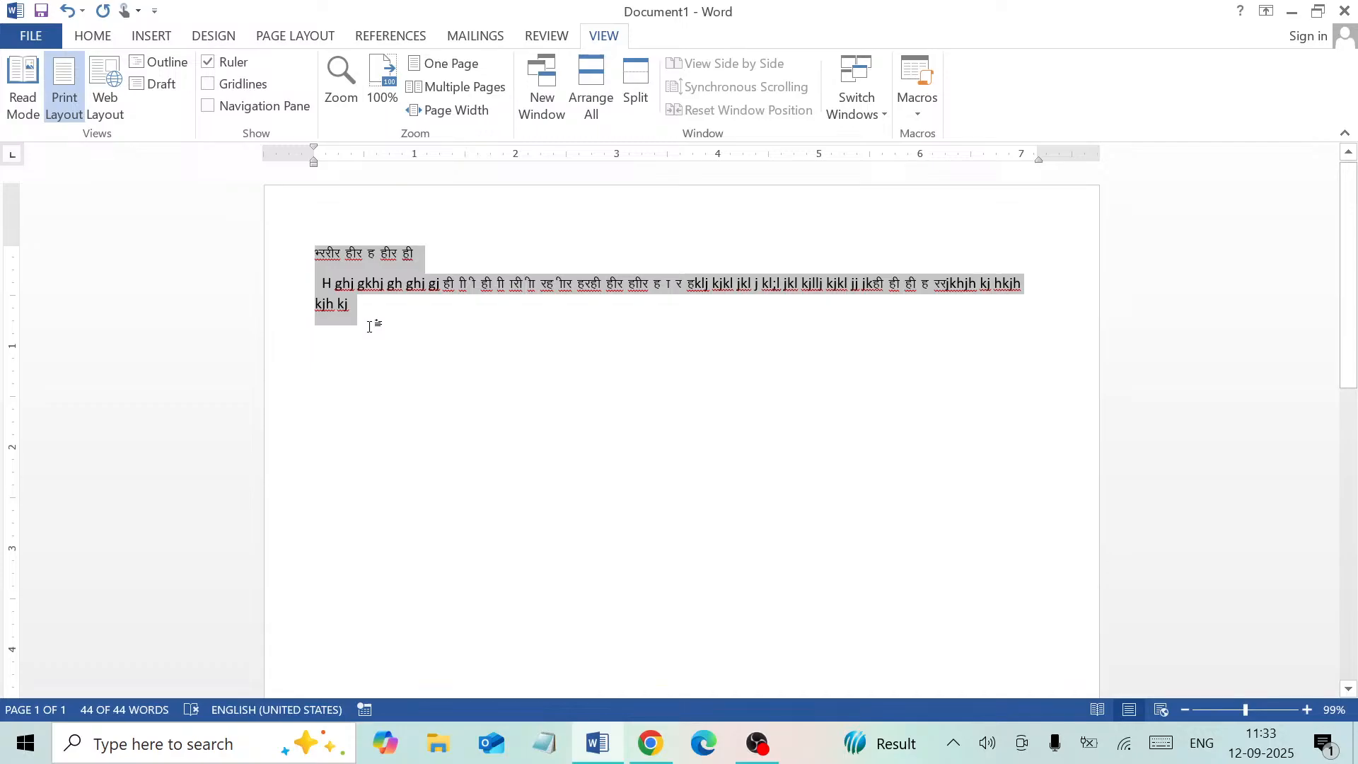
key("Delete")
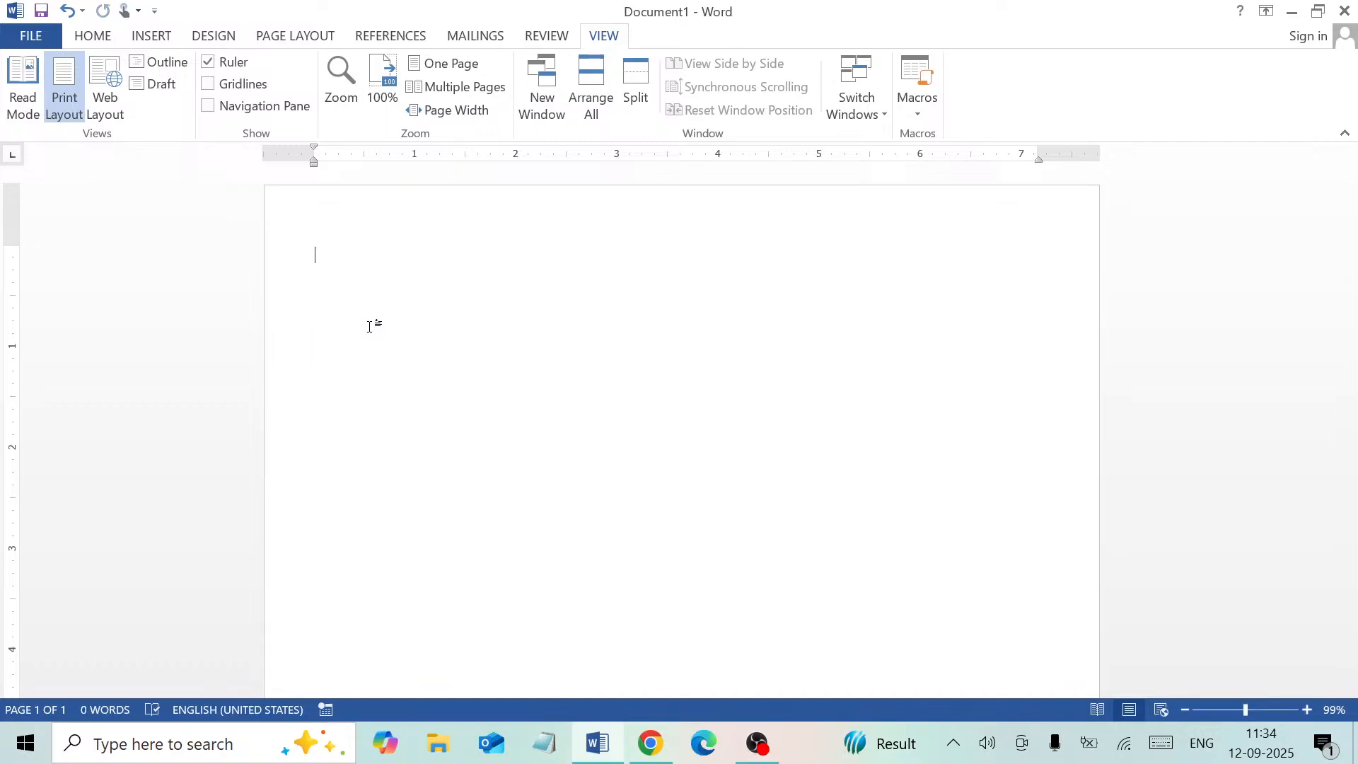
Look through the installed Microsoft Office 2013 programs, search Windows for Outlook, and open Outlook 2013.
left_click(7, 758)
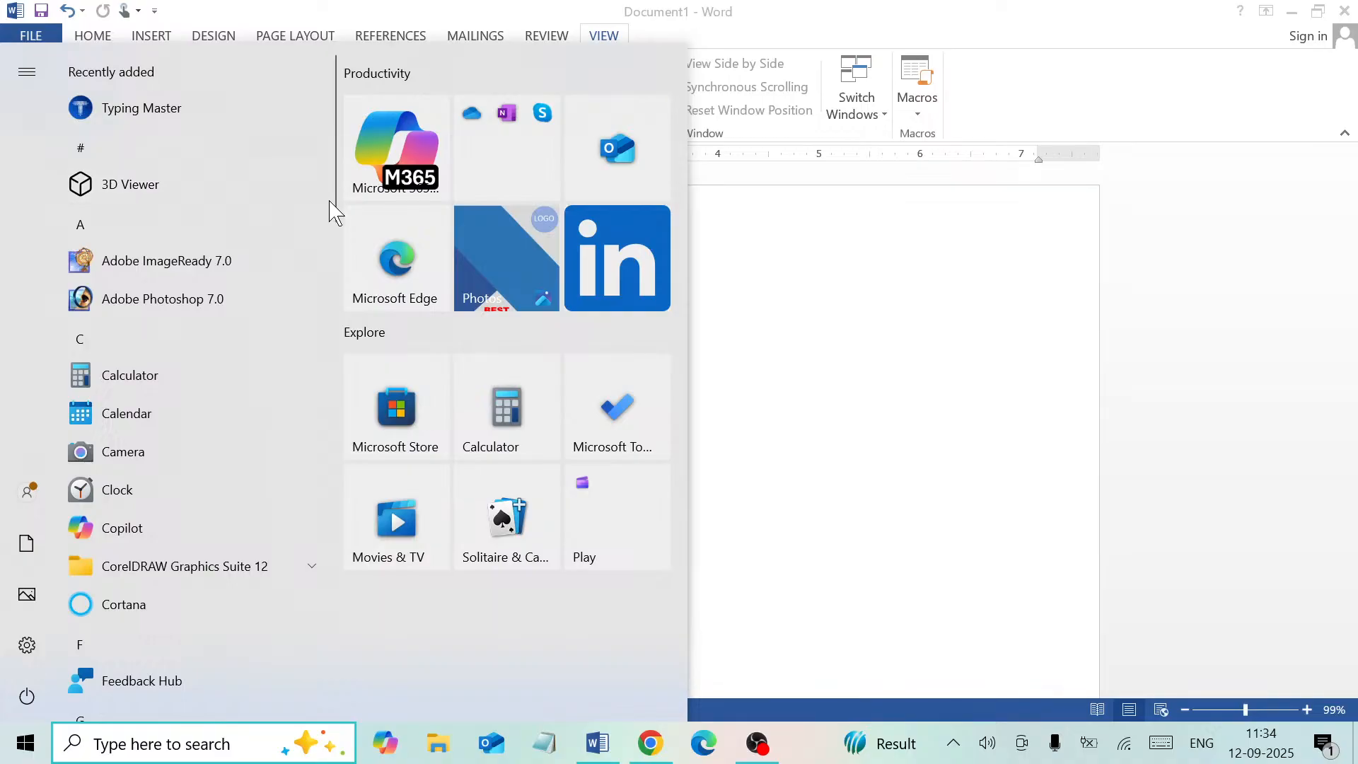
left_click_drag(337, 216, 315, 424)
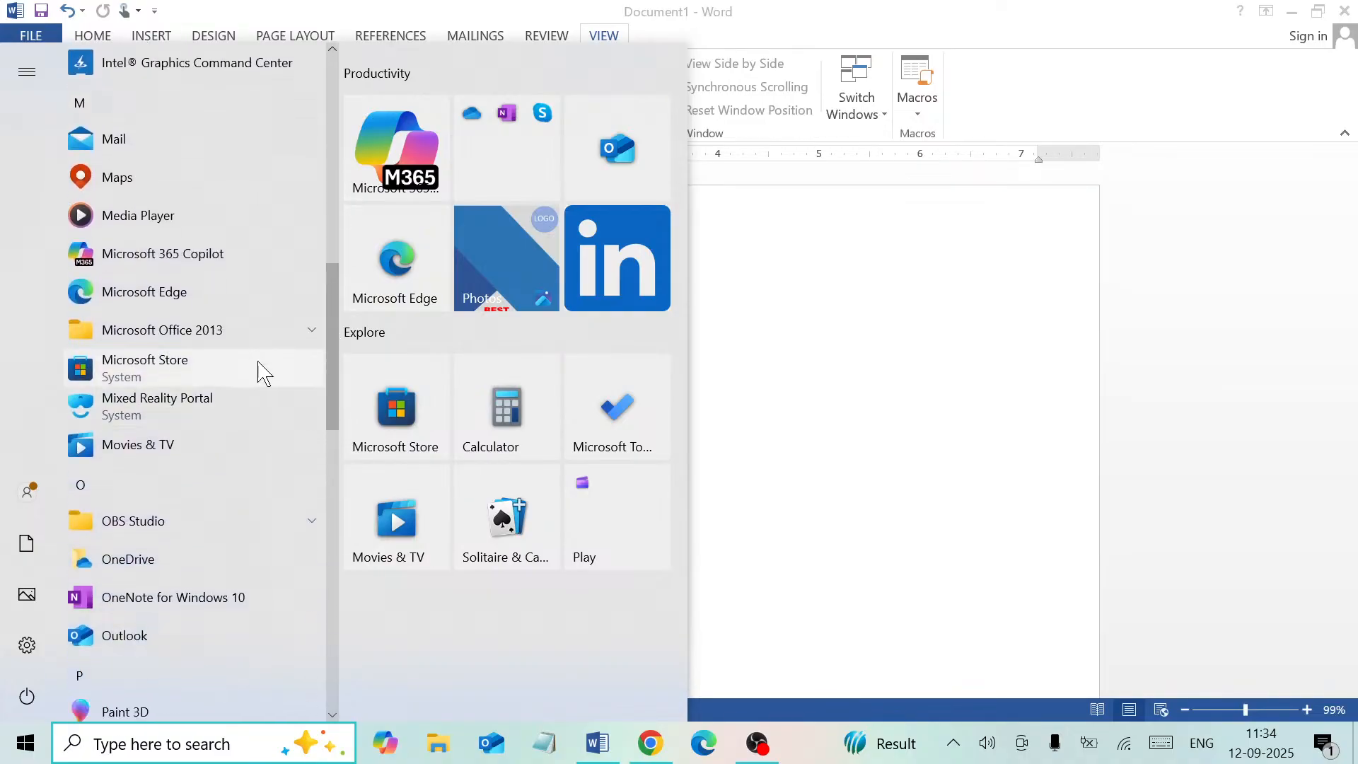
left_click(244, 341)
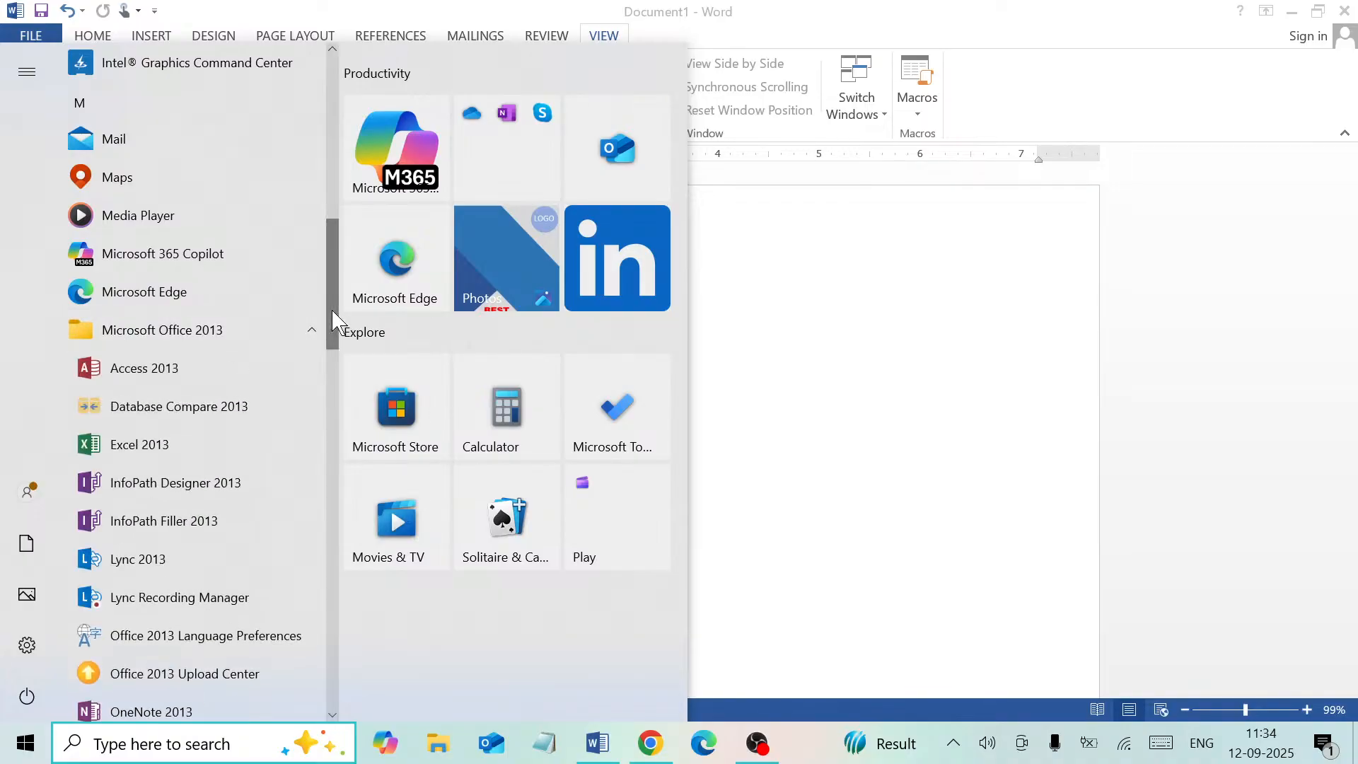
left_click_drag(333, 331, 330, 389)
scroll(329, 392, "down", 1)
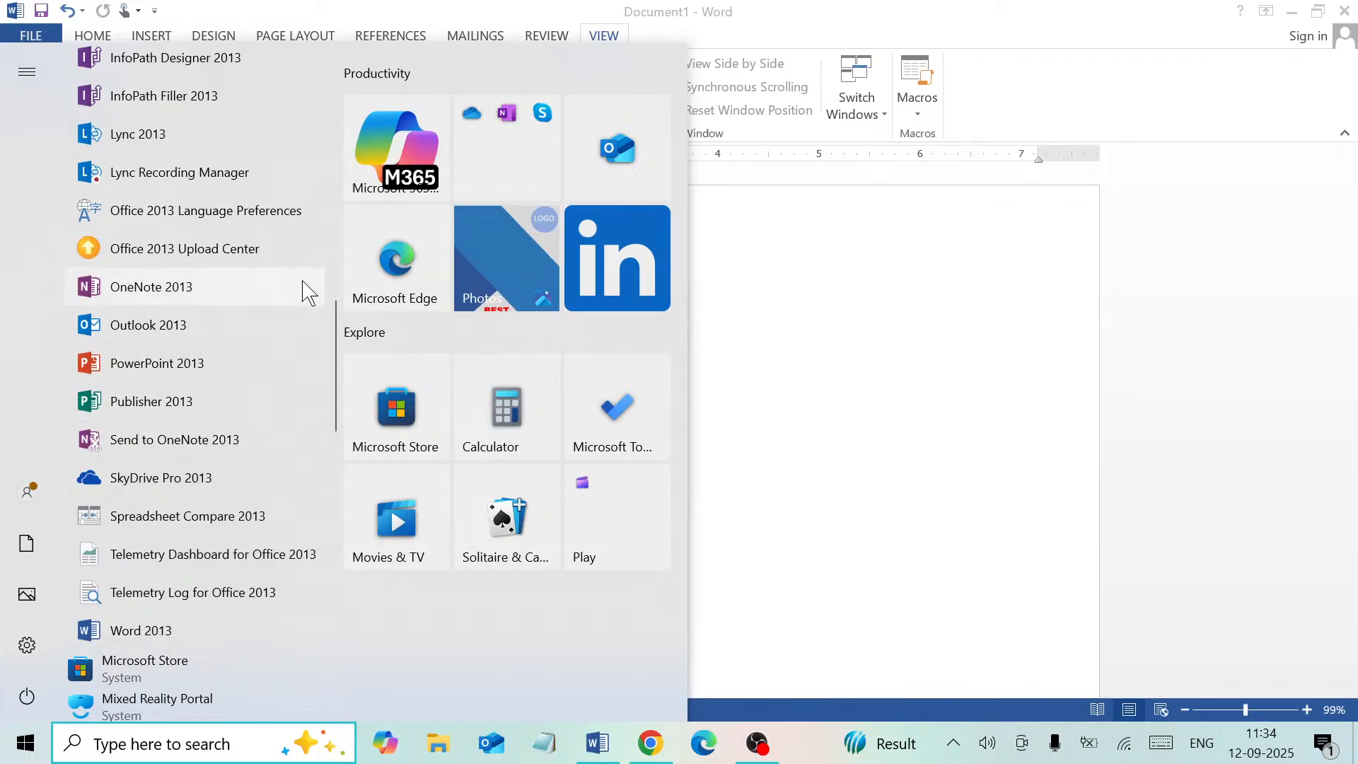
mouse_move(340, 347)
left_mouse_down()
mouse_move(337, 273)
mouse_move(344, 424)
mouse_move(329, 336)
left_mouse_up()
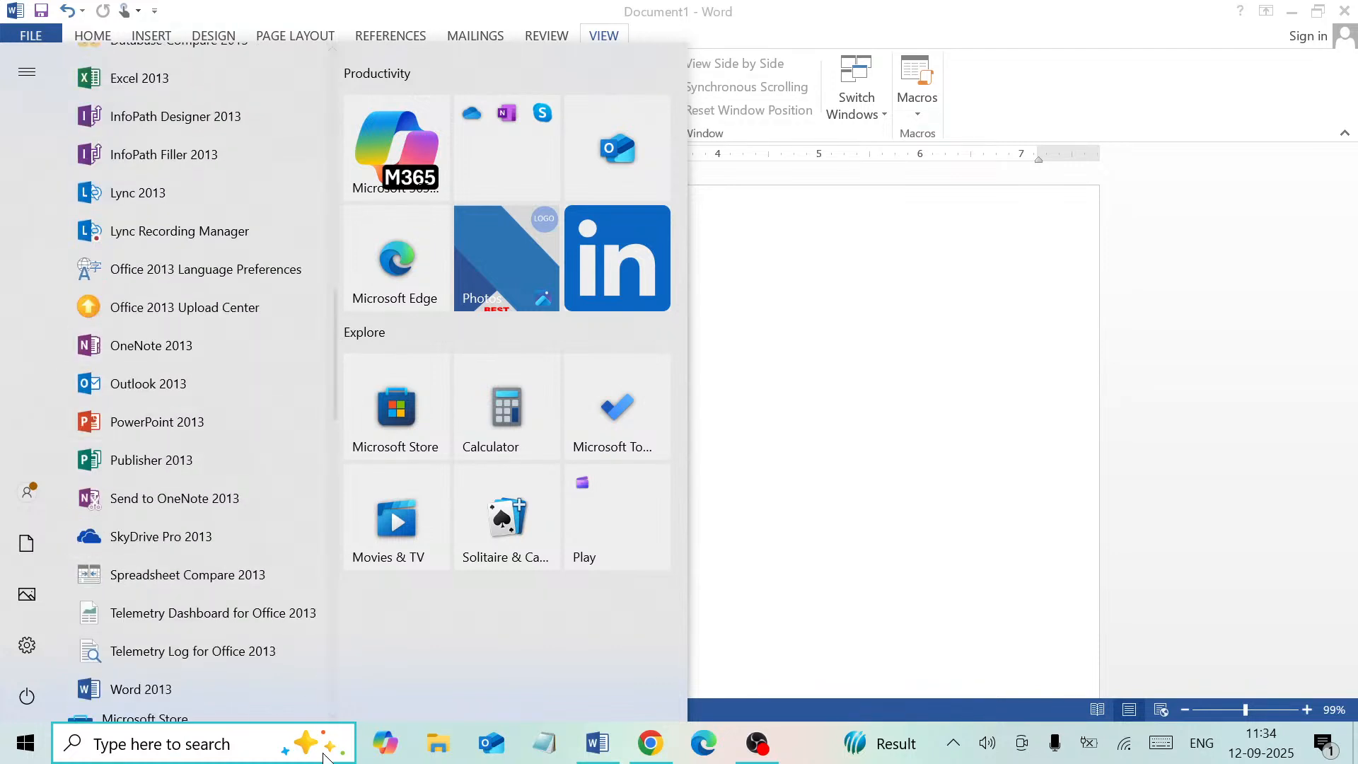
left_click(186, 733)
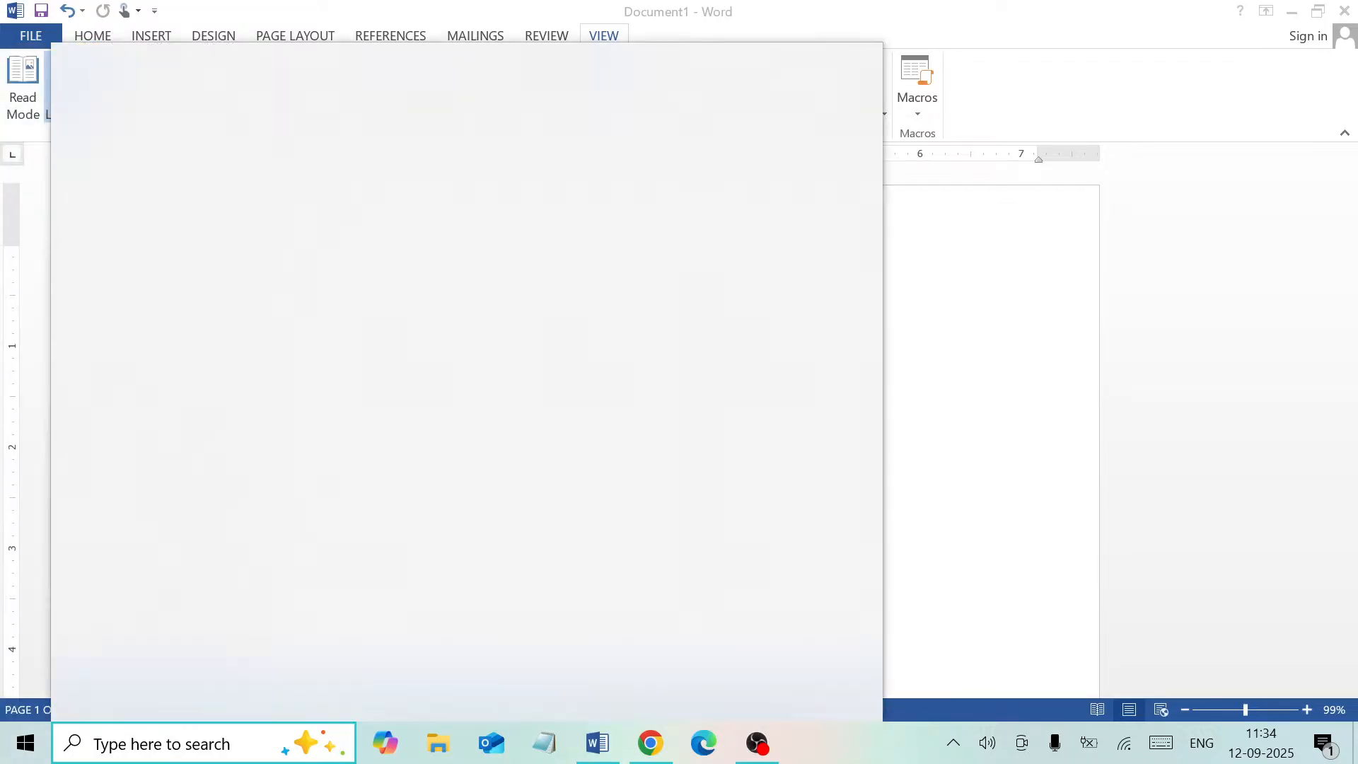
type("ou")
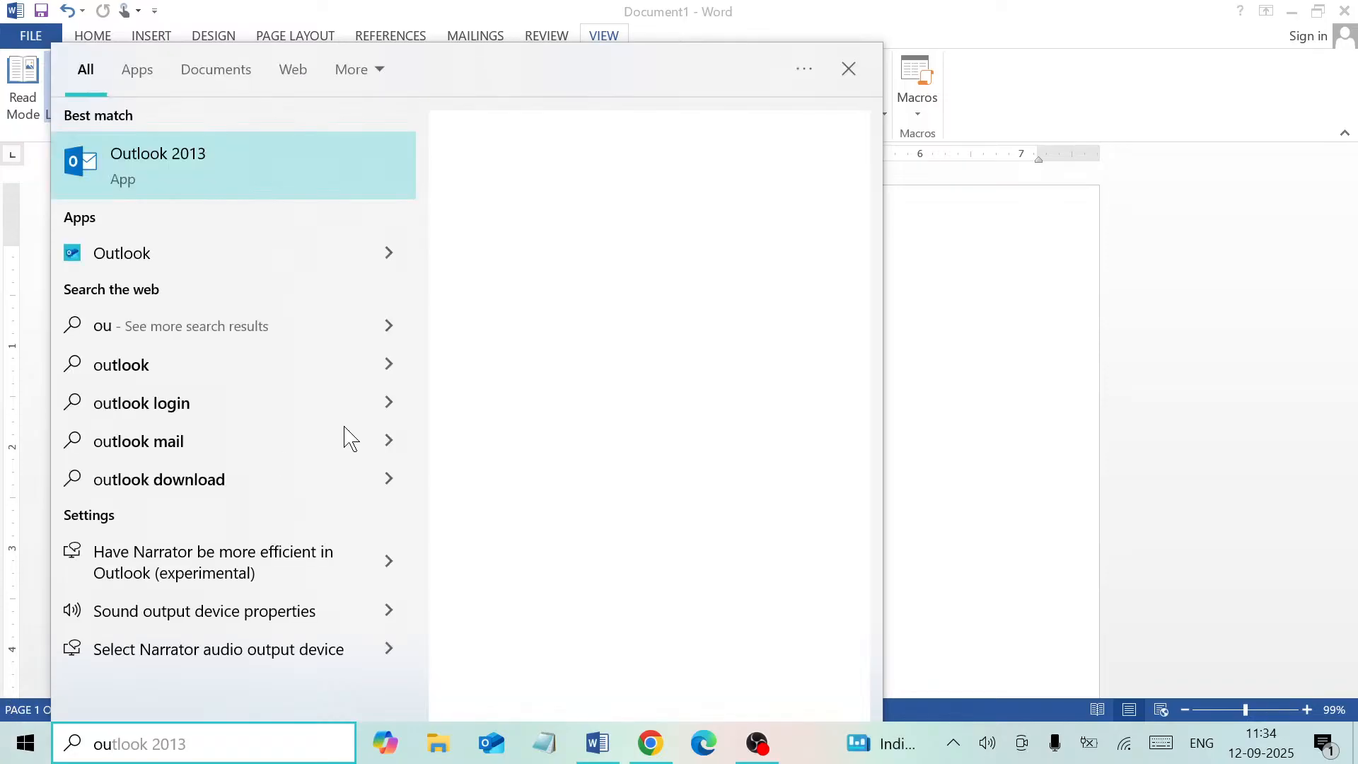
left_click(151, 167)
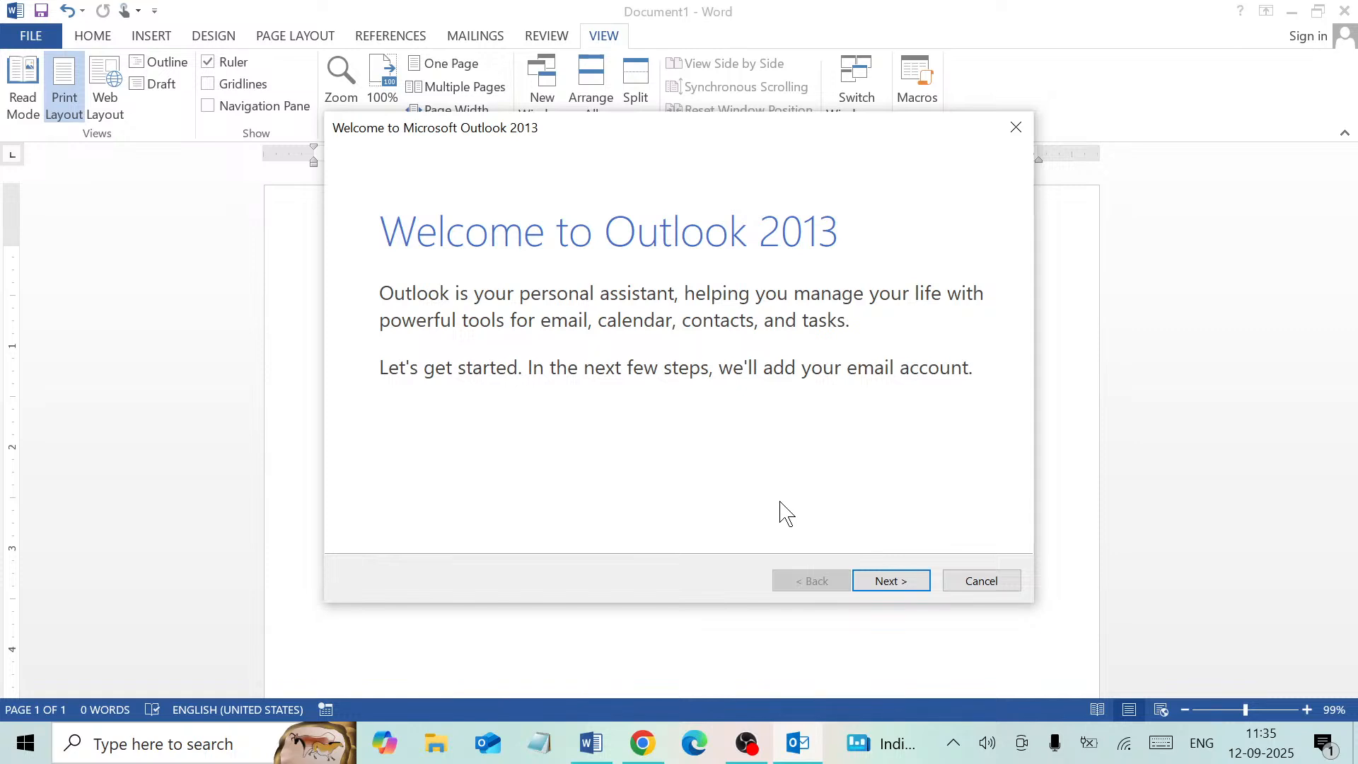
View the Outlook account setup as far as the Auto Account Setup page with email connection set to Yes, and exit the wizard.
left_click(874, 593)
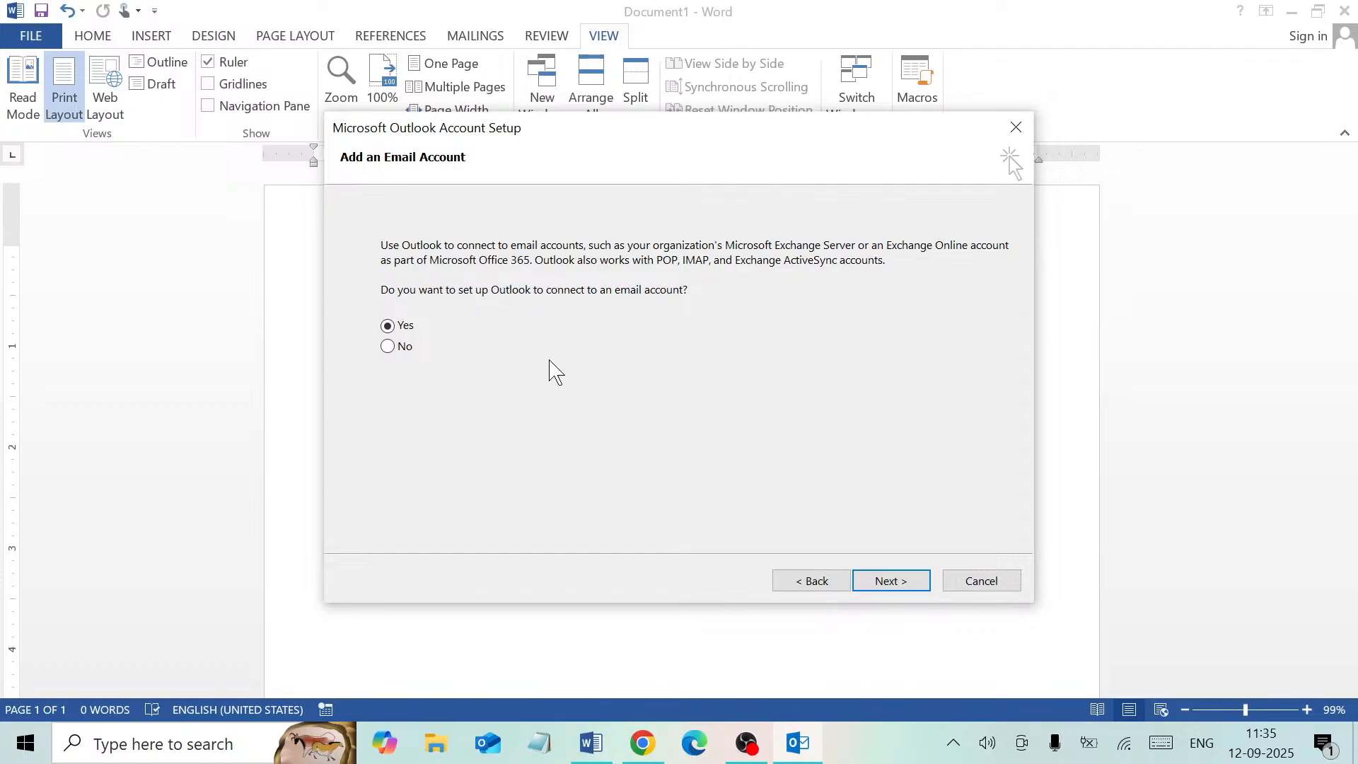
left_click(893, 582)
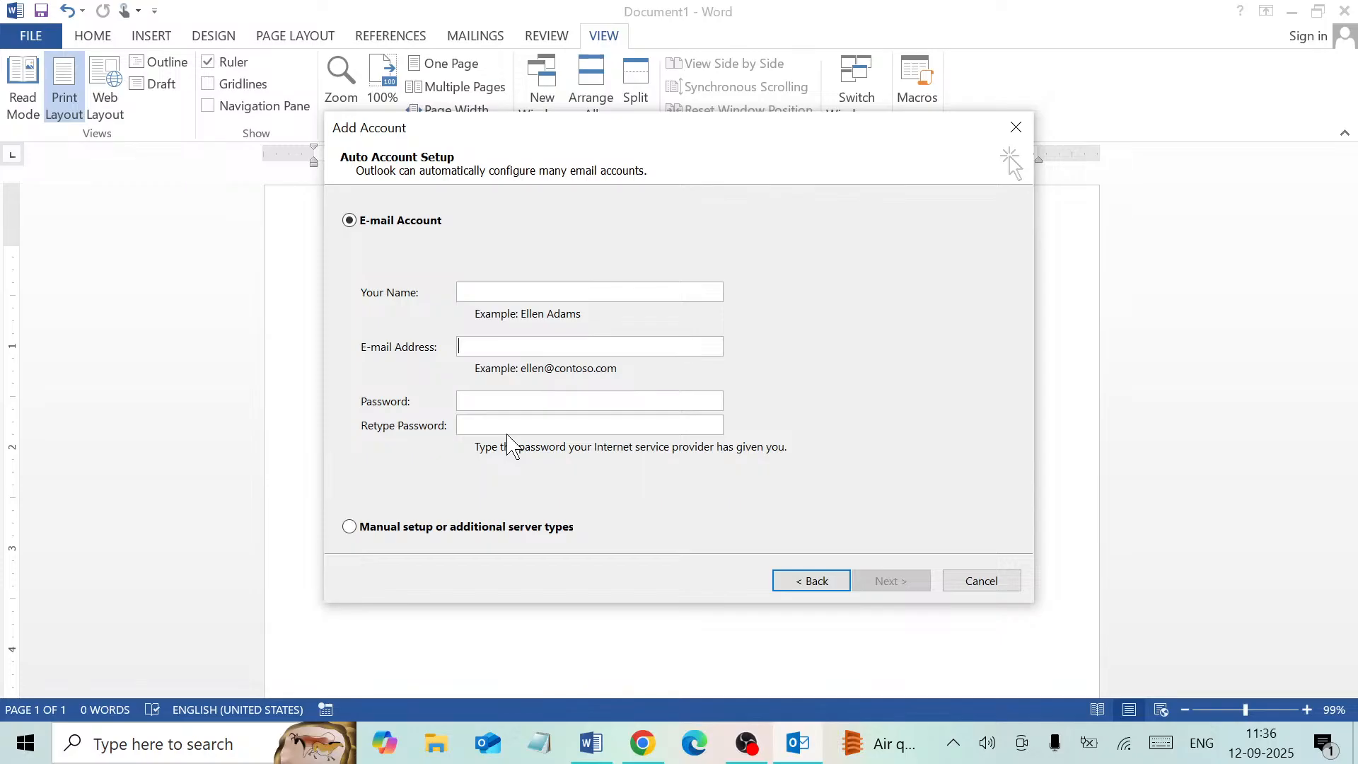
left_click(533, 345)
left_click(989, 587)
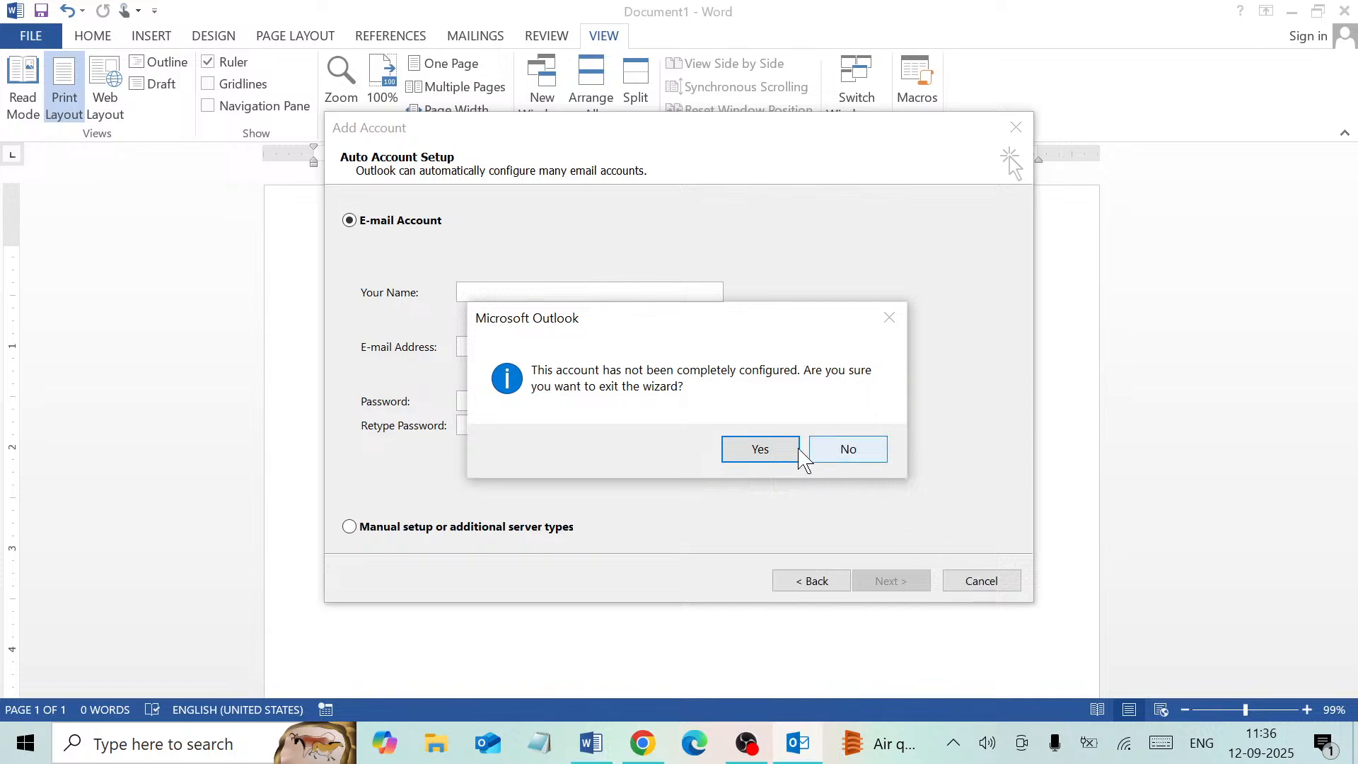
left_click(774, 456)
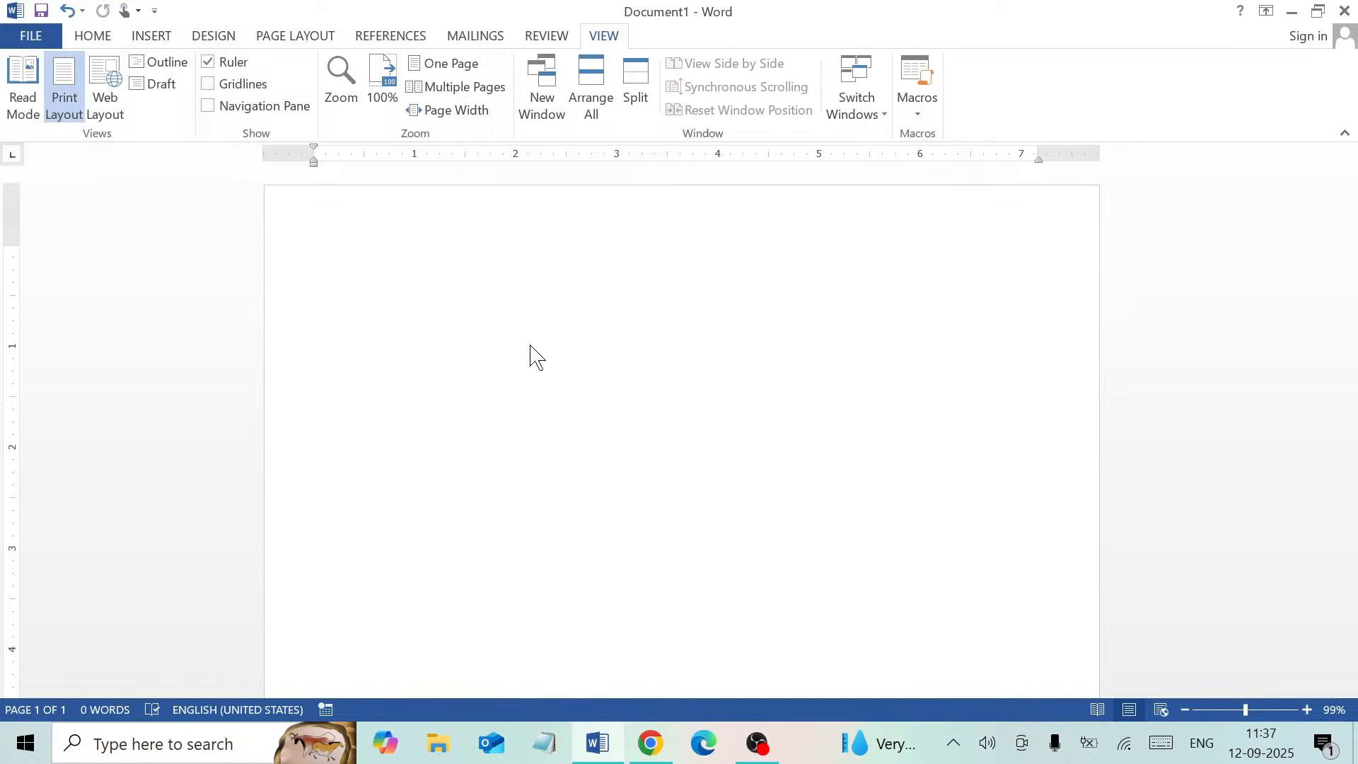
Save the blank Word document as Doc3 in the Documents folder.
key("alt+f")
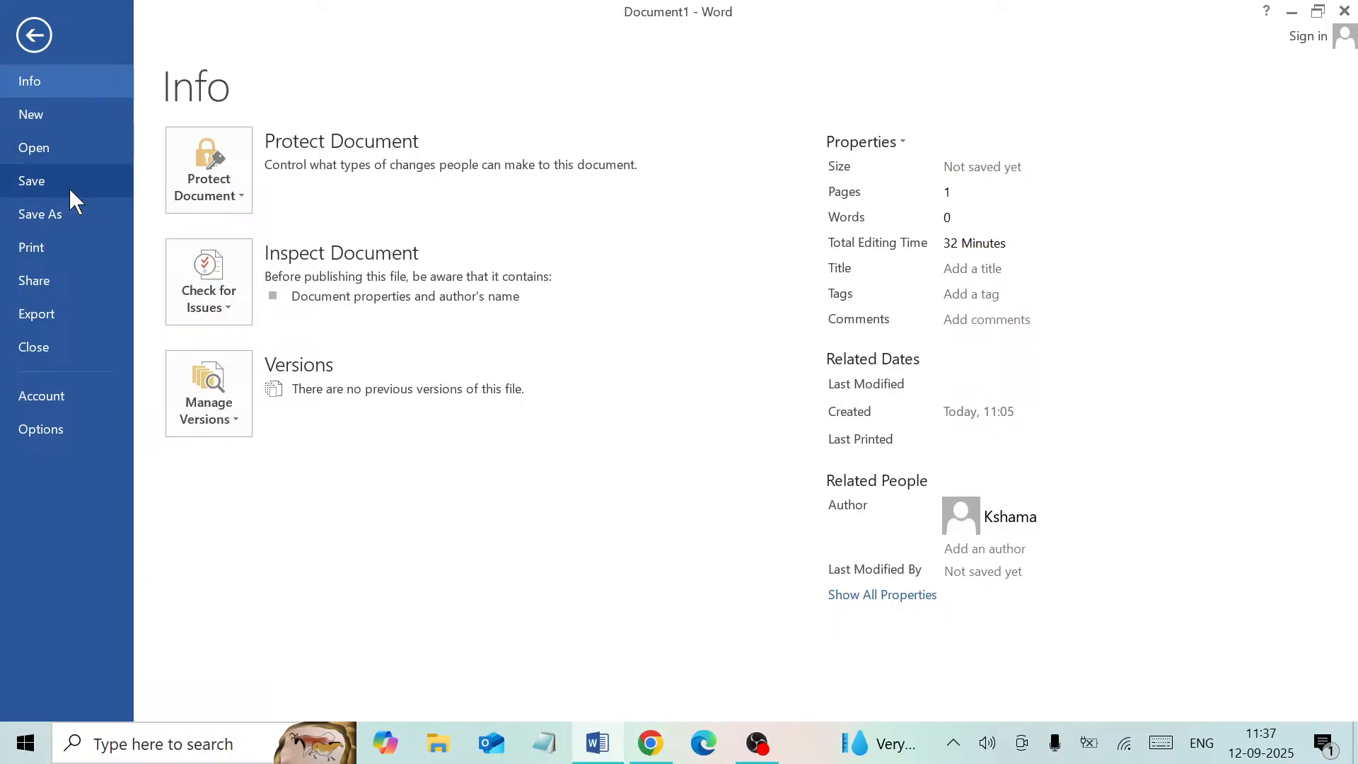
left_click(64, 286)
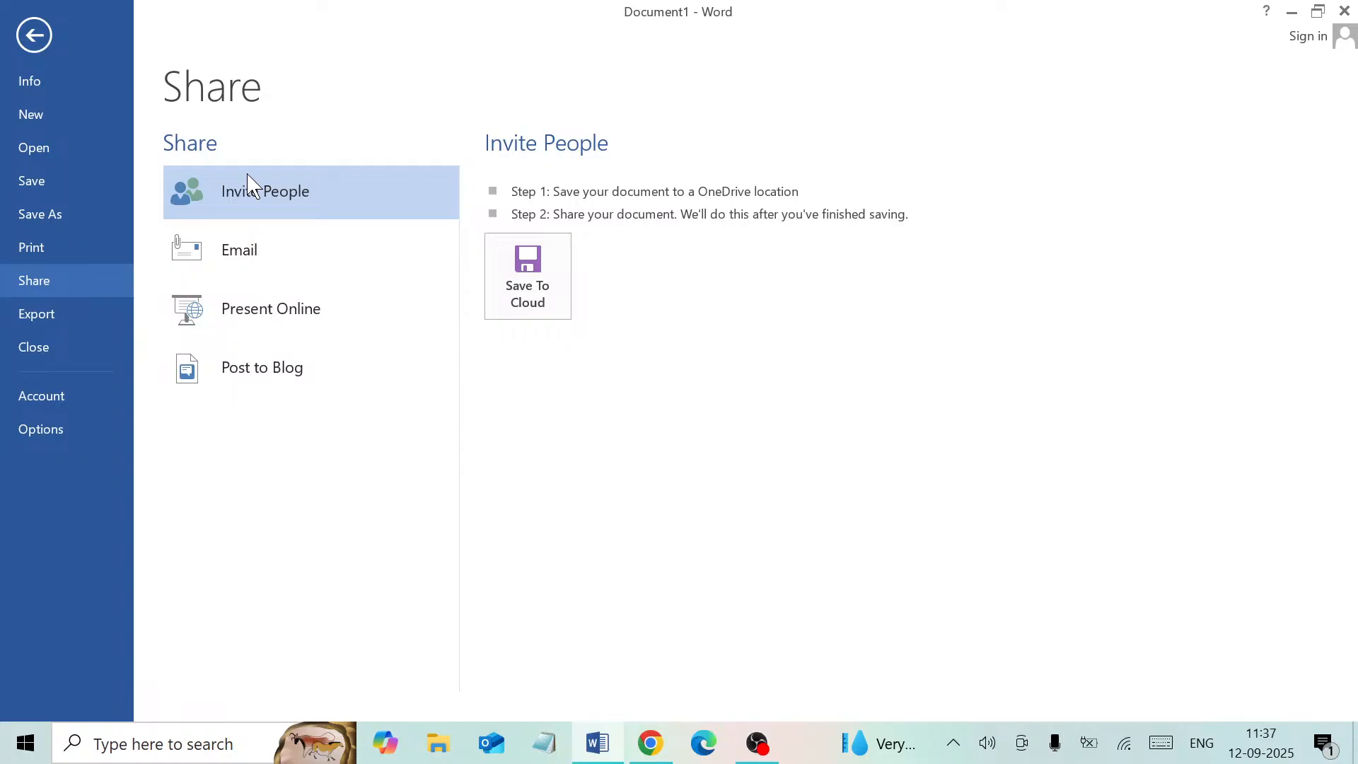
left_click(557, 319)
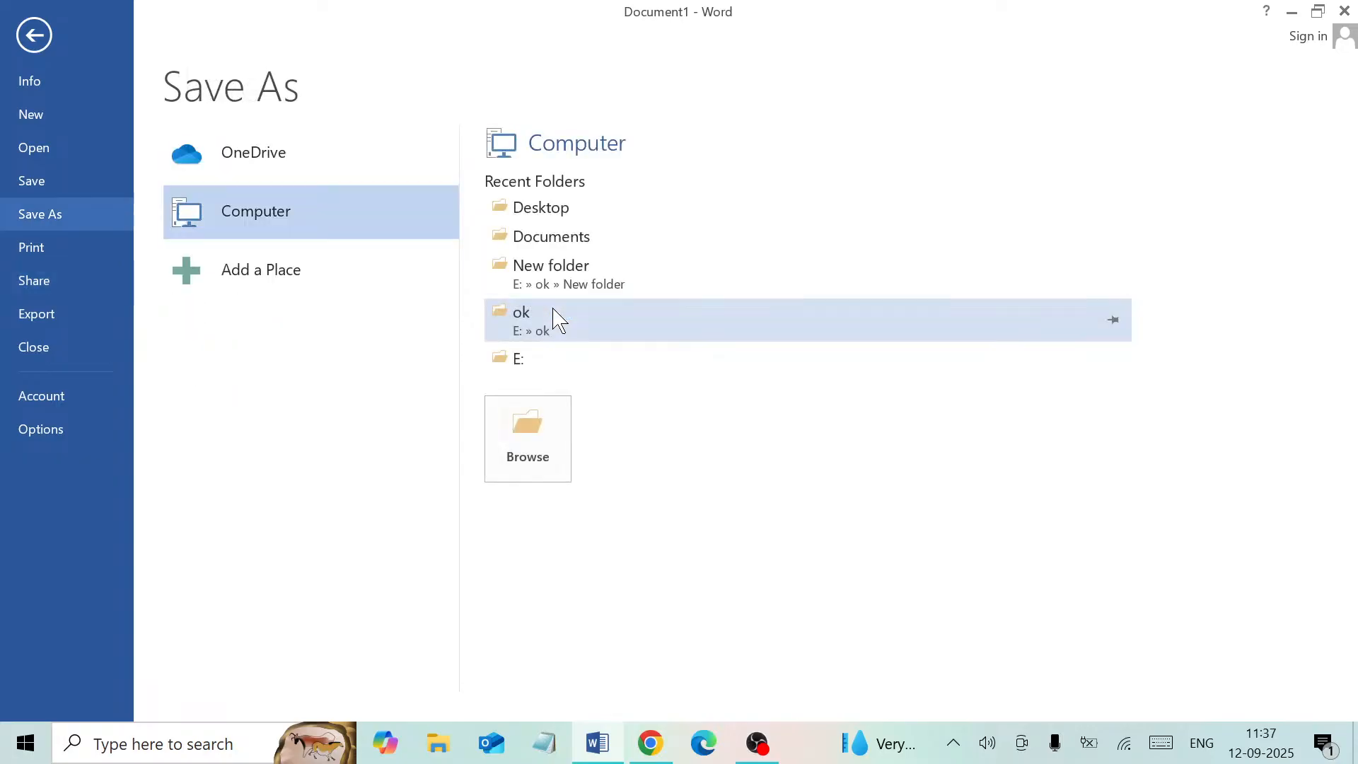
left_click(544, 423)
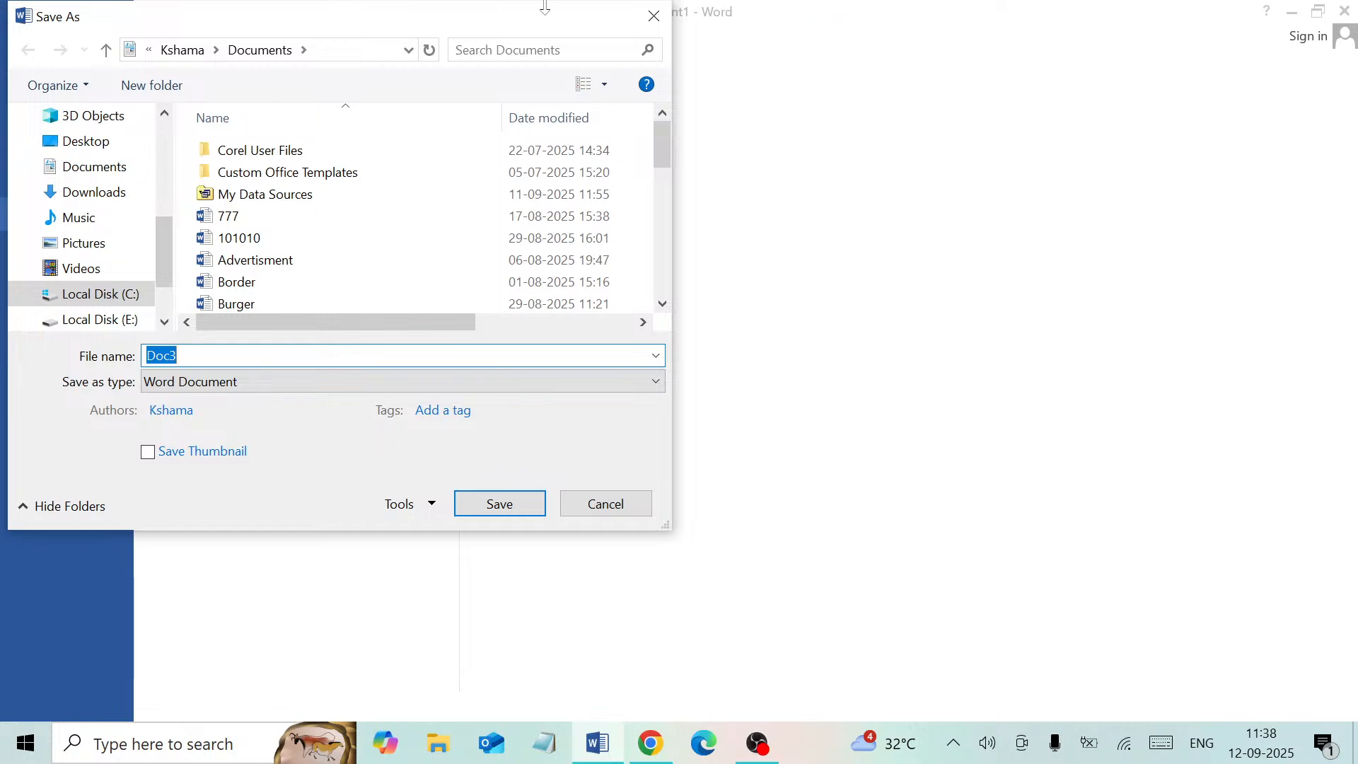
key("Return")
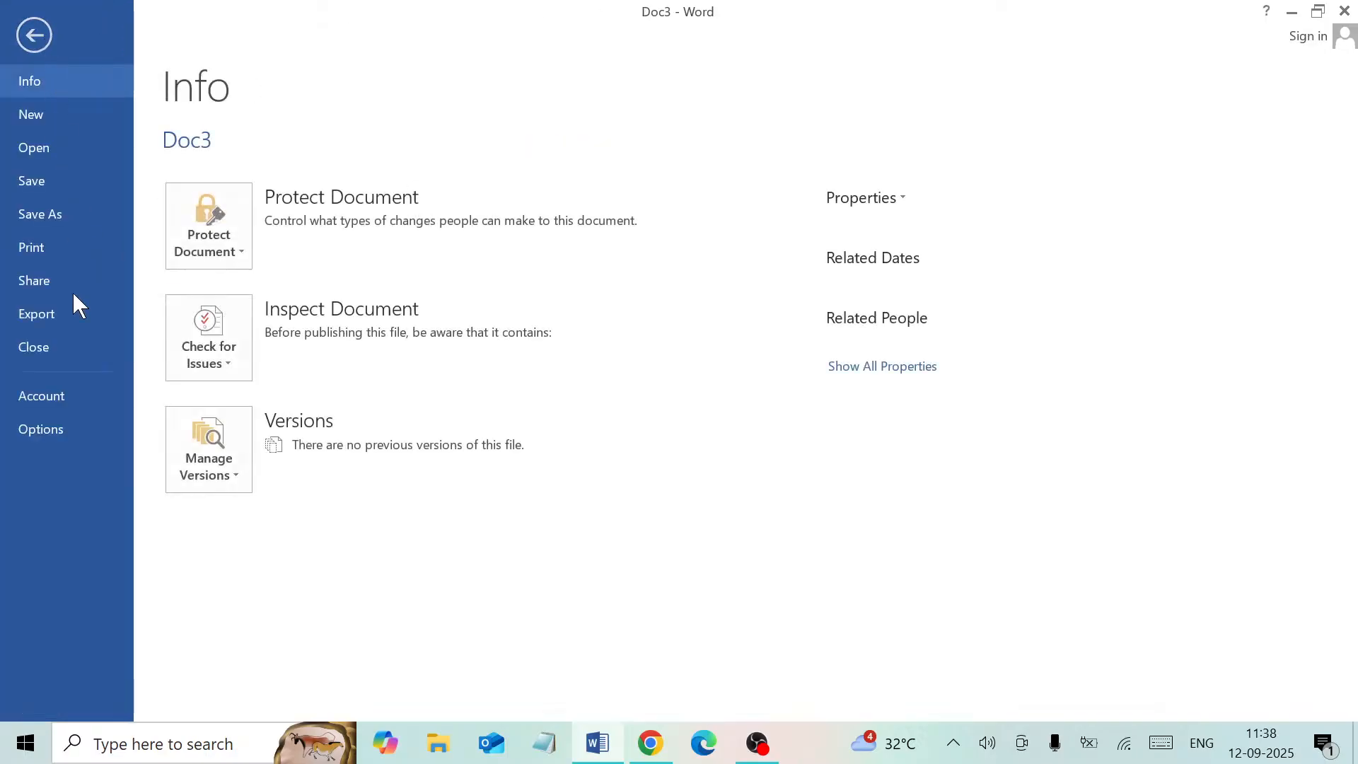
Try to share Doc3 by email as an attachment.
left_click(41, 280)
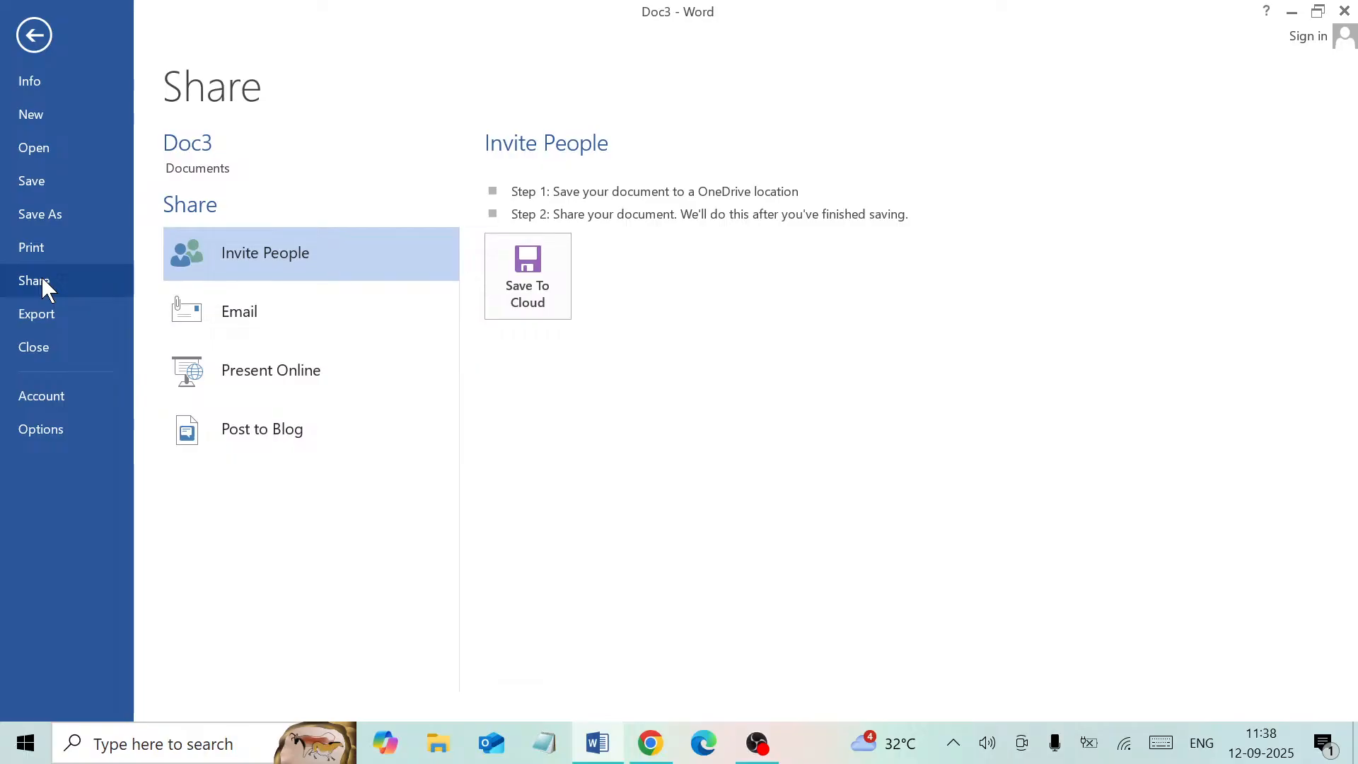
left_click(269, 334)
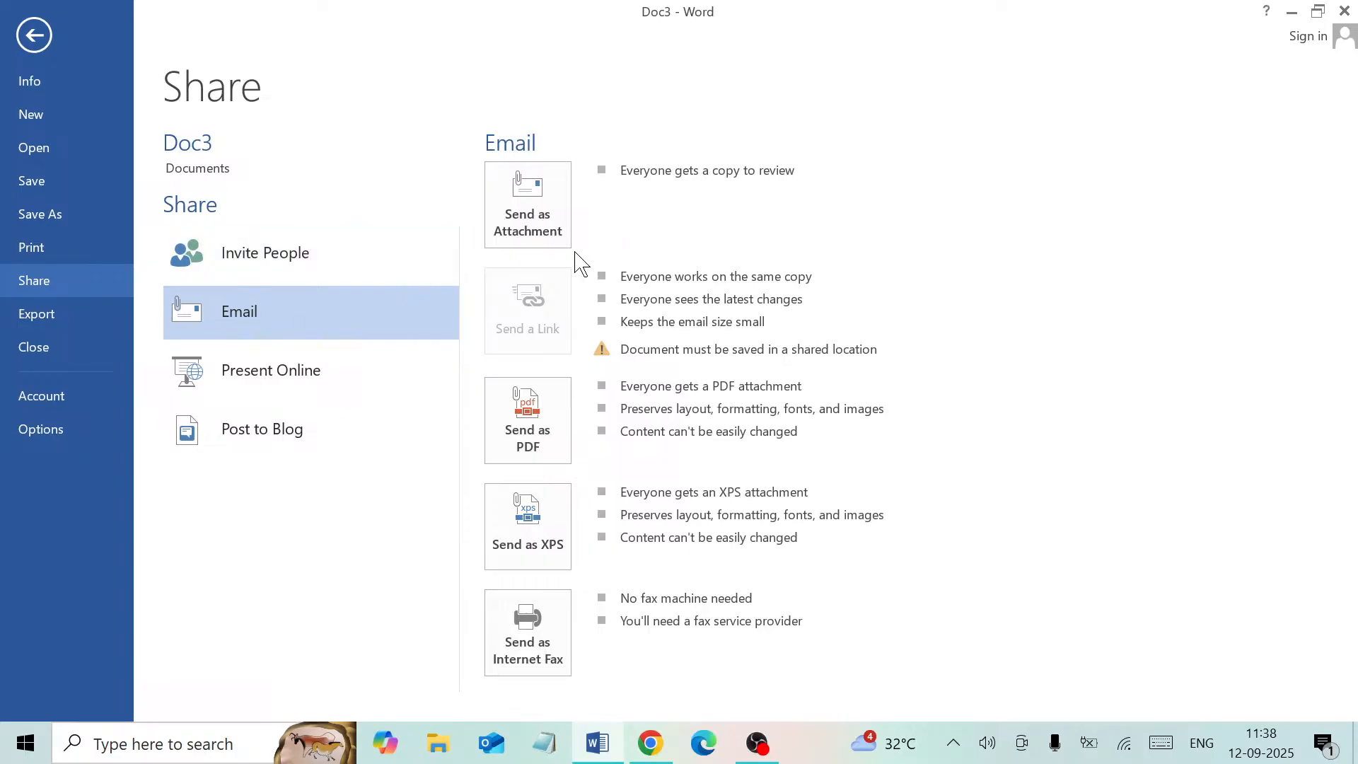
left_click(546, 241)
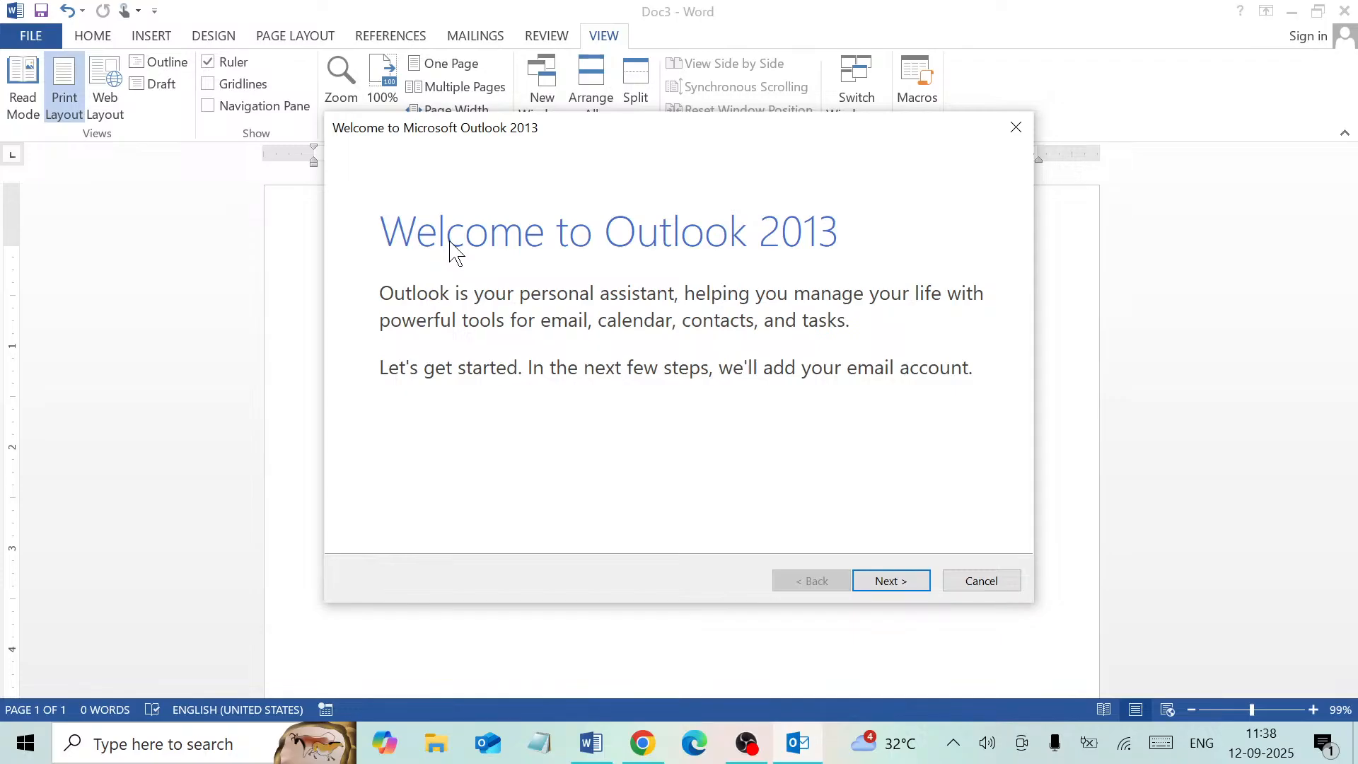
View the account setup pages that Outlook requires for sending the attachment, exit the wizard, and return to the document.
left_click(907, 583)
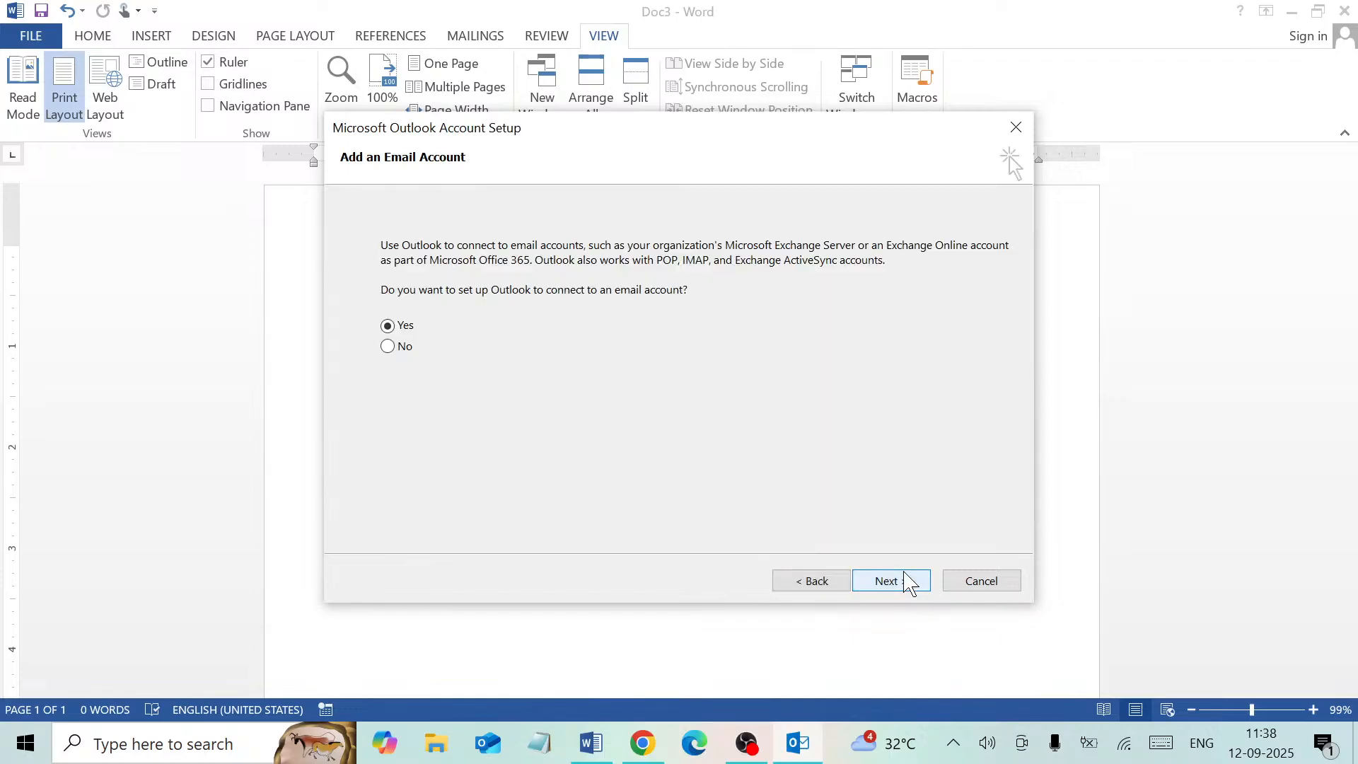
left_click(907, 582)
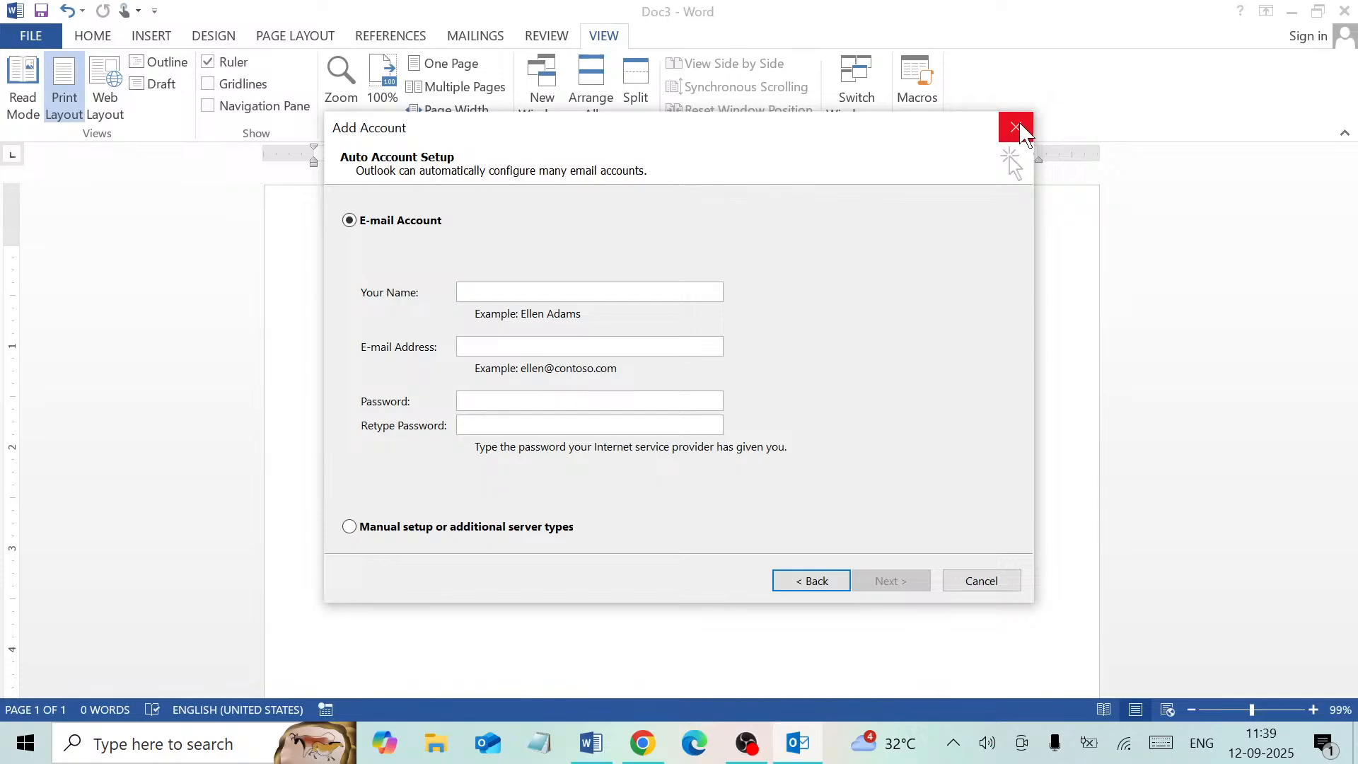
left_click(1020, 126)
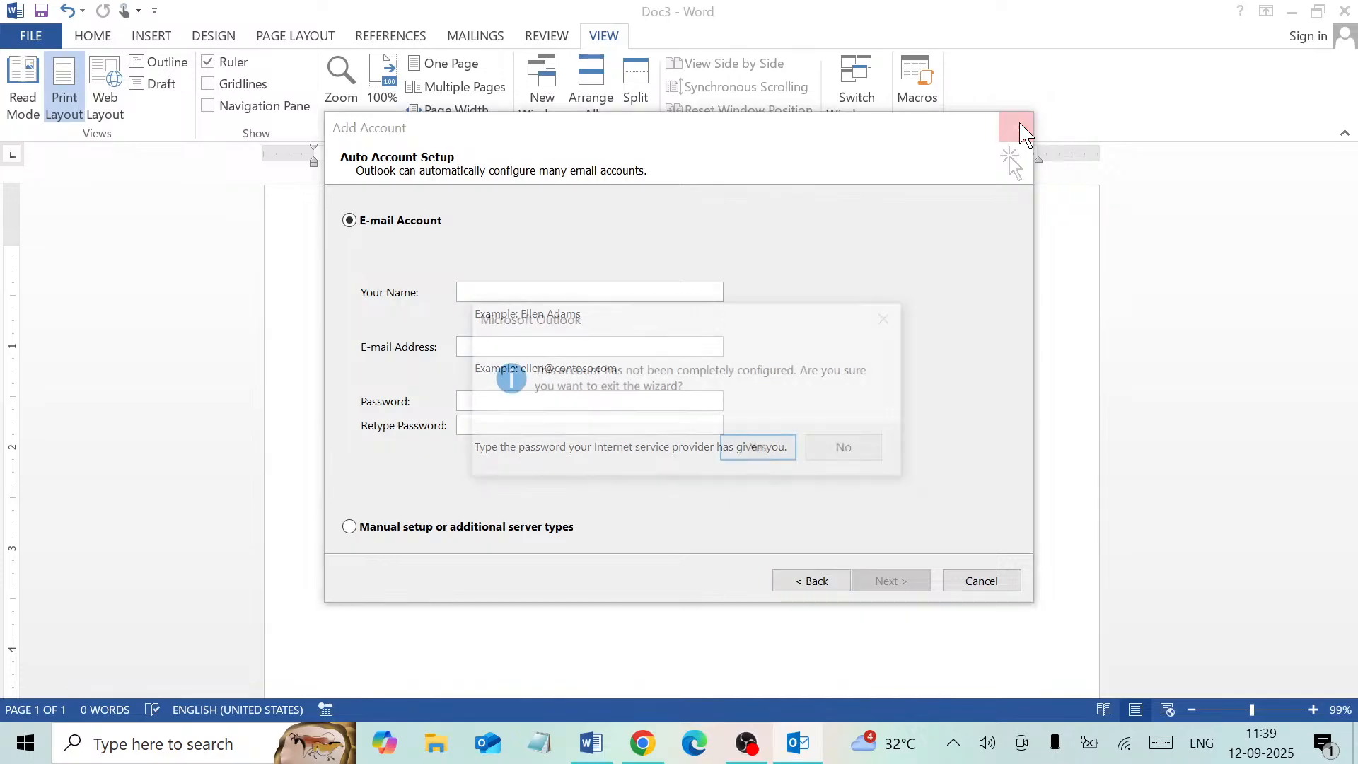
left_click(759, 456)
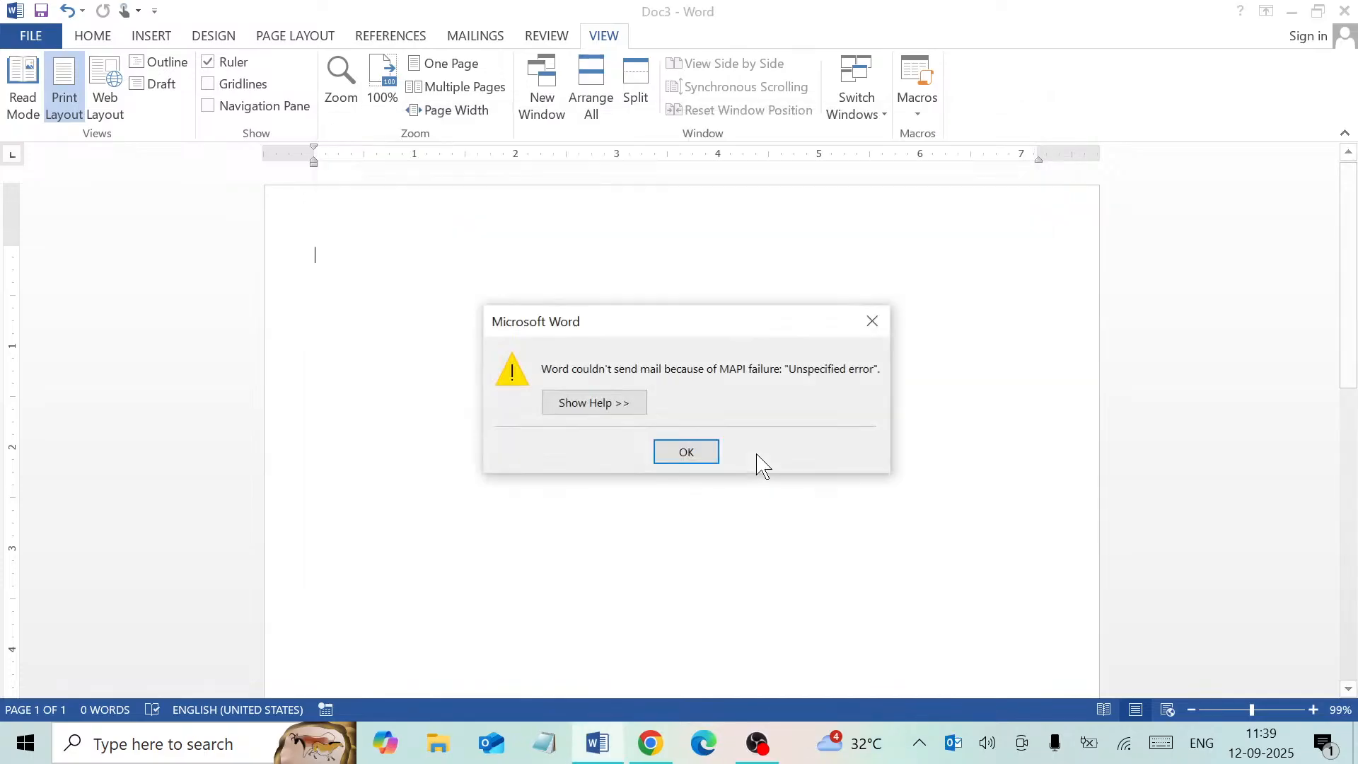
left_click(696, 457)
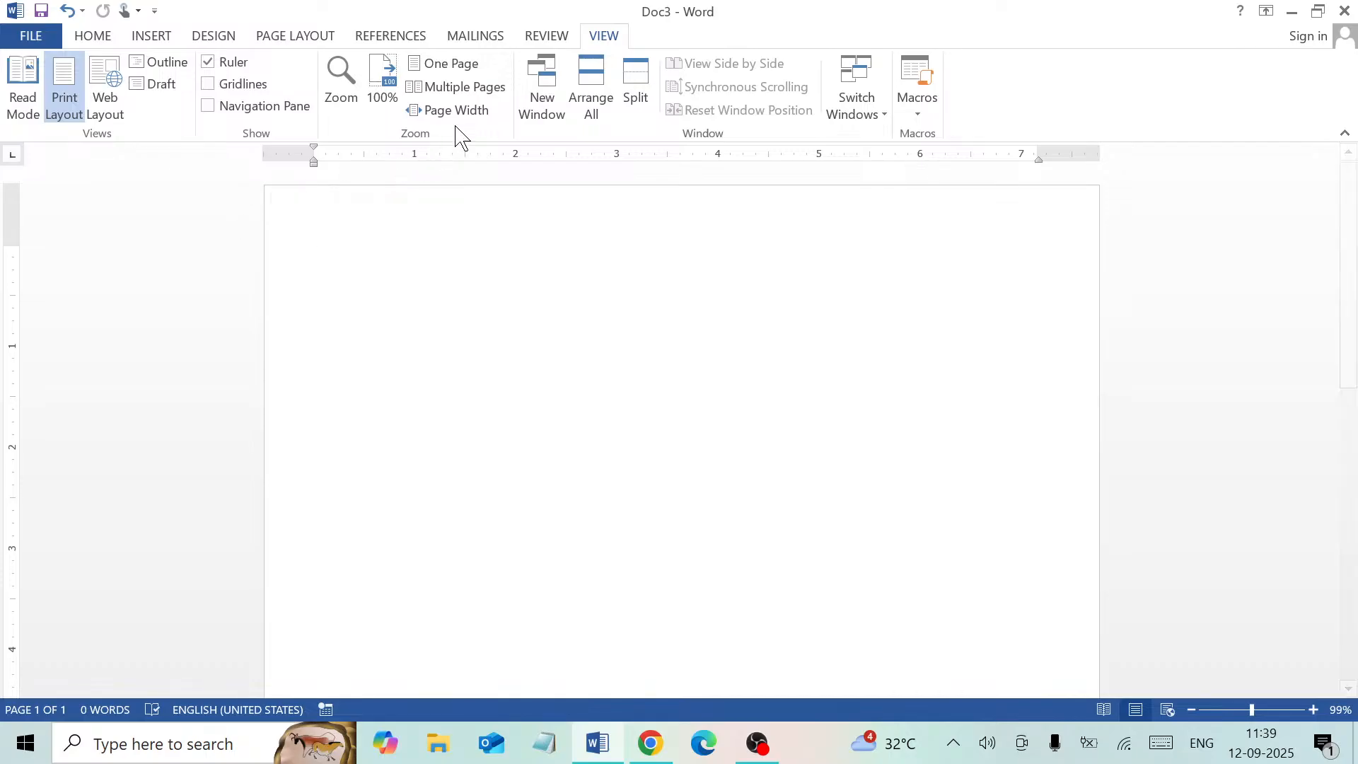
left_click(30, 36)
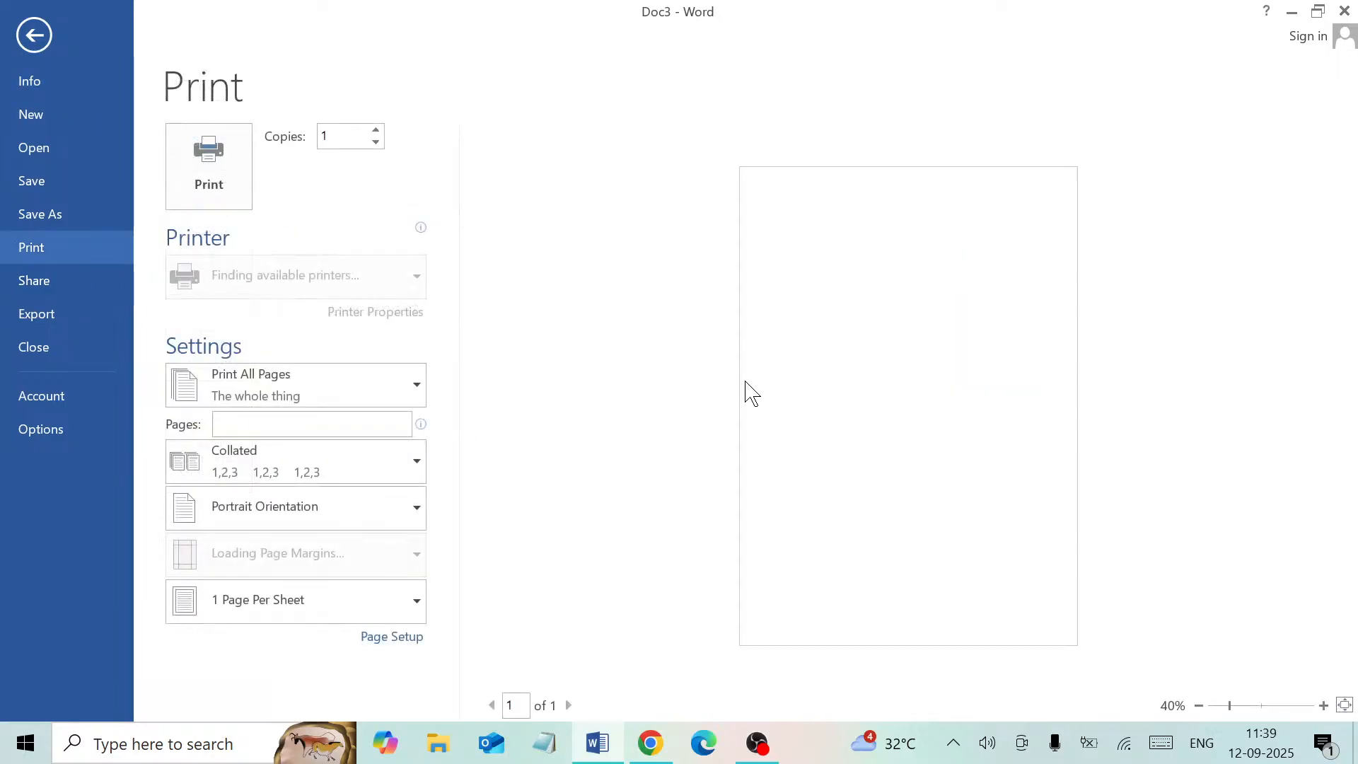
left_click(43, 280)
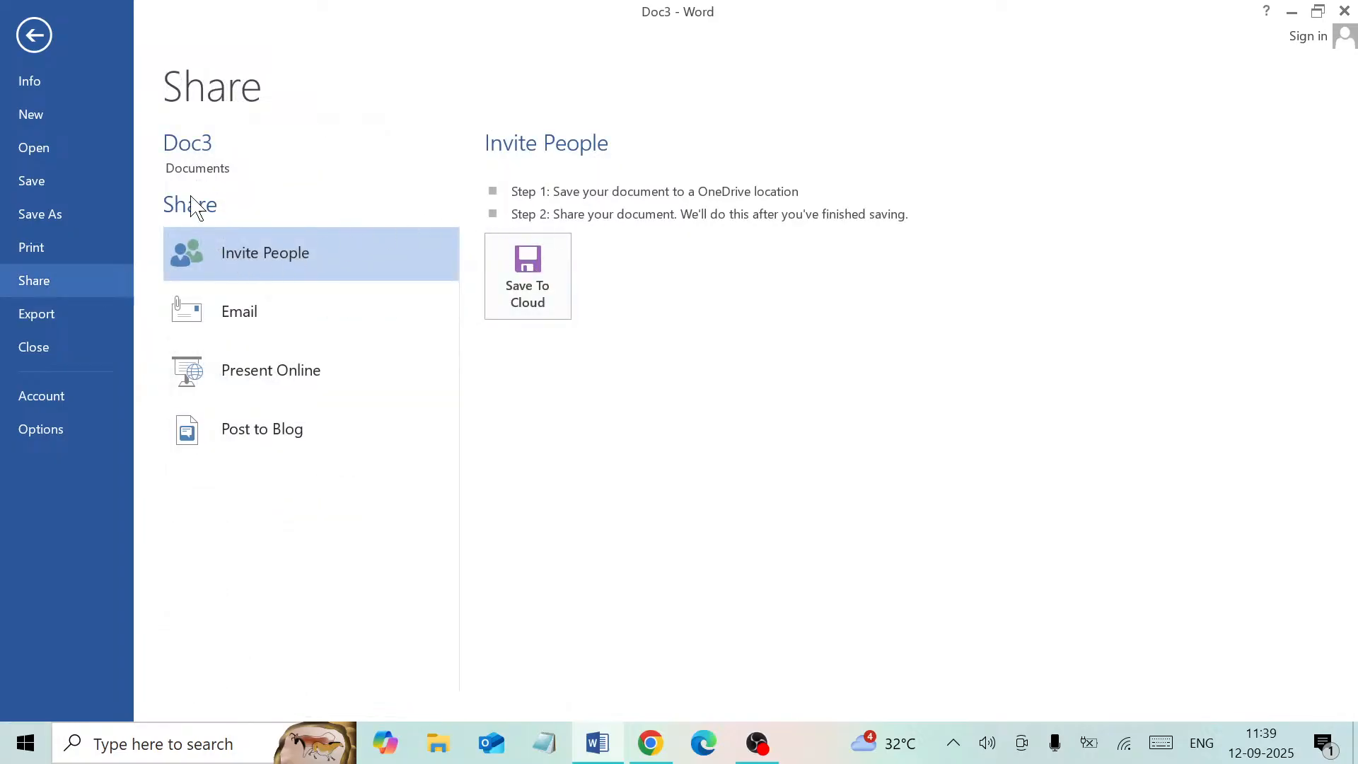
left_click(21, 31)
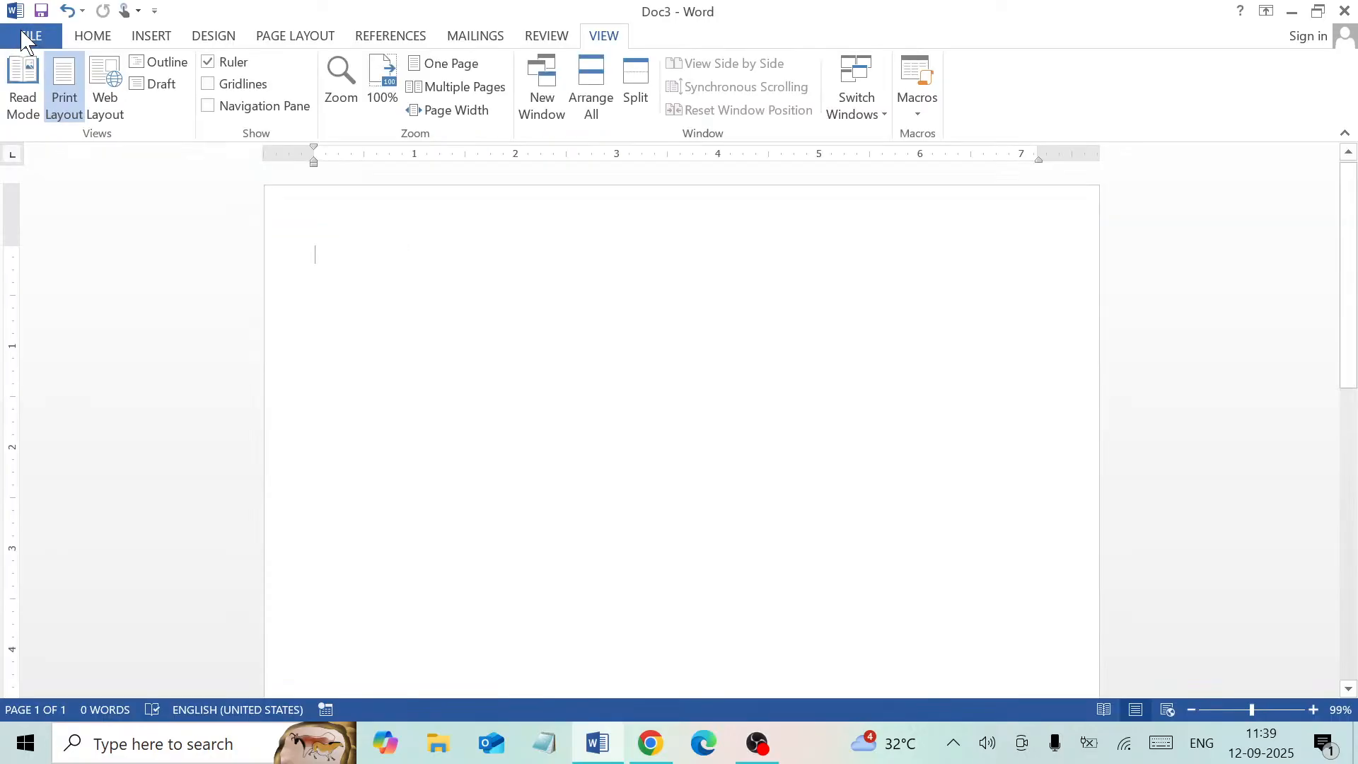
Enter =rand() as text on the first line of the document.
type("=rand")
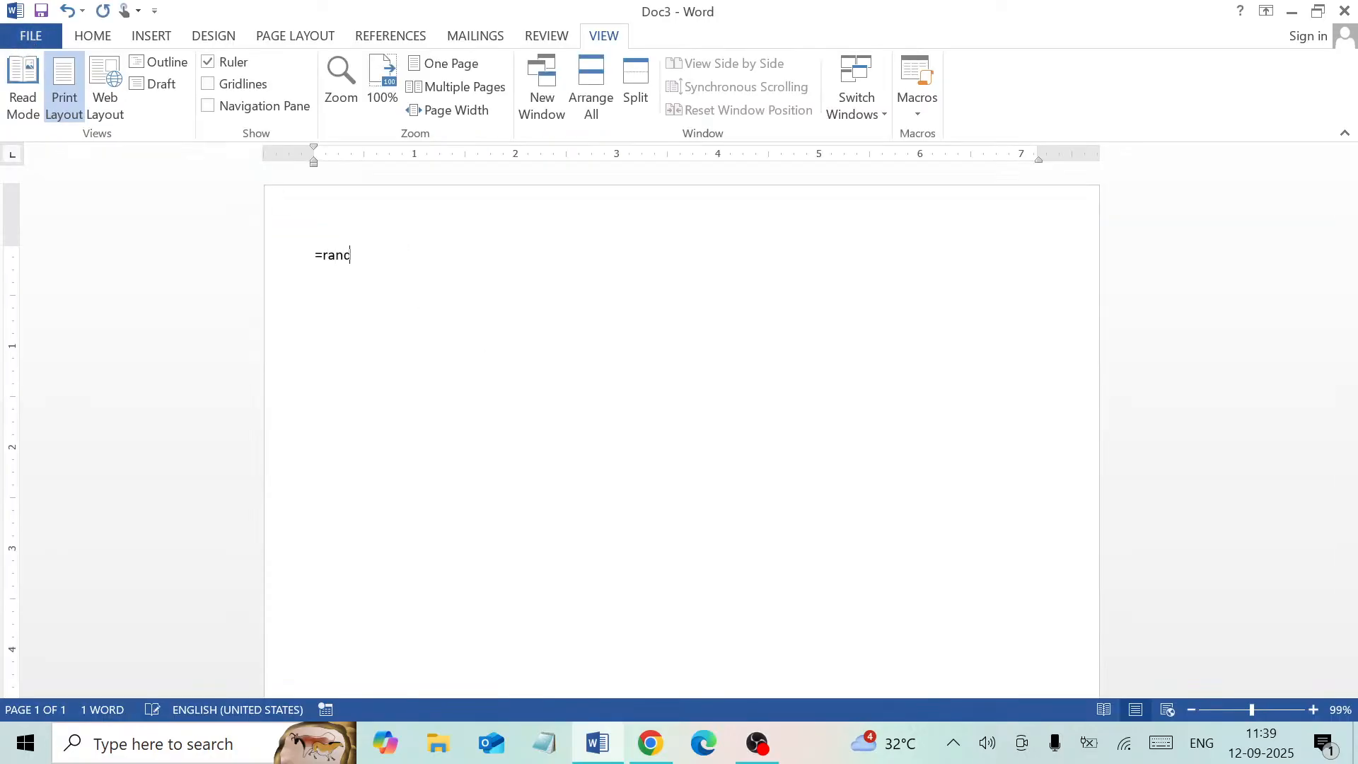
type("()")
View the file types offered for exporting Doc3 as a PDF or XPS document, and leave without publishing.
left_click(30, 34)
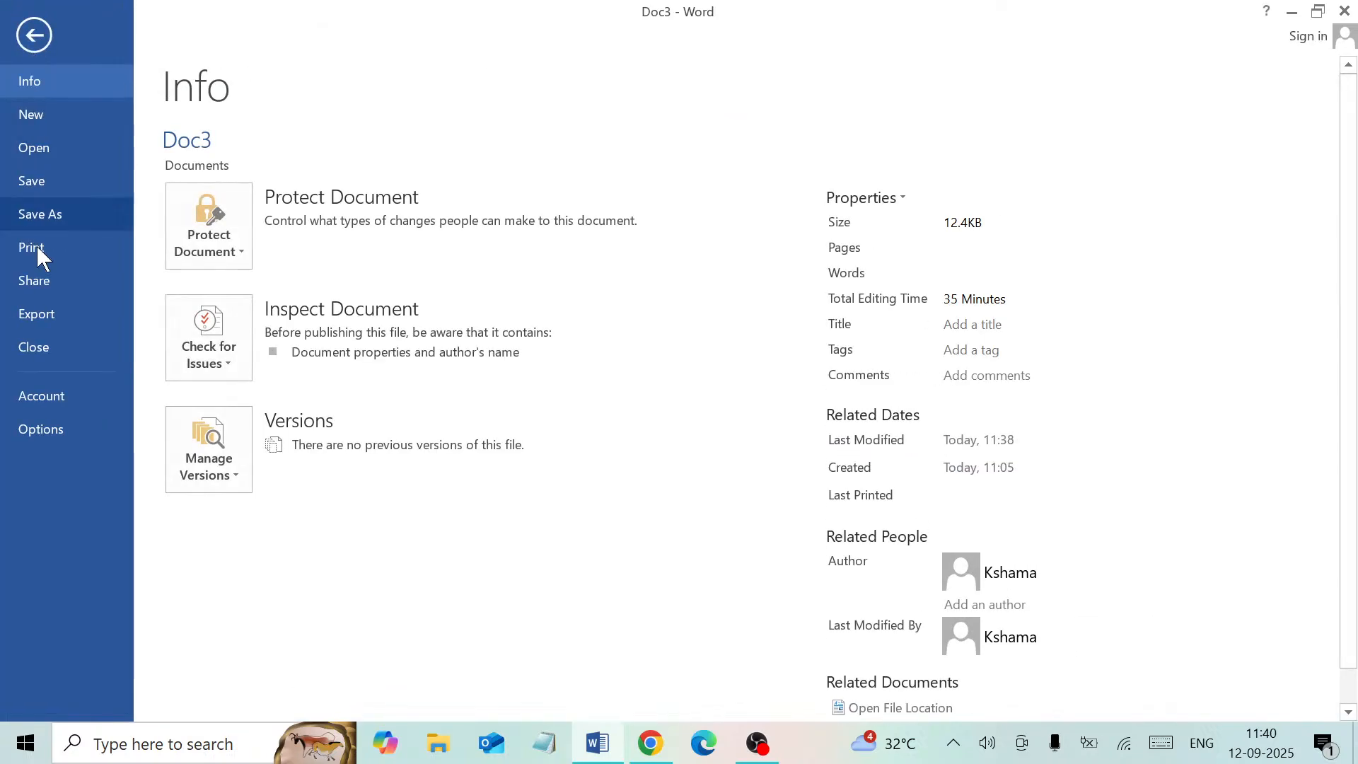
left_click(58, 309)
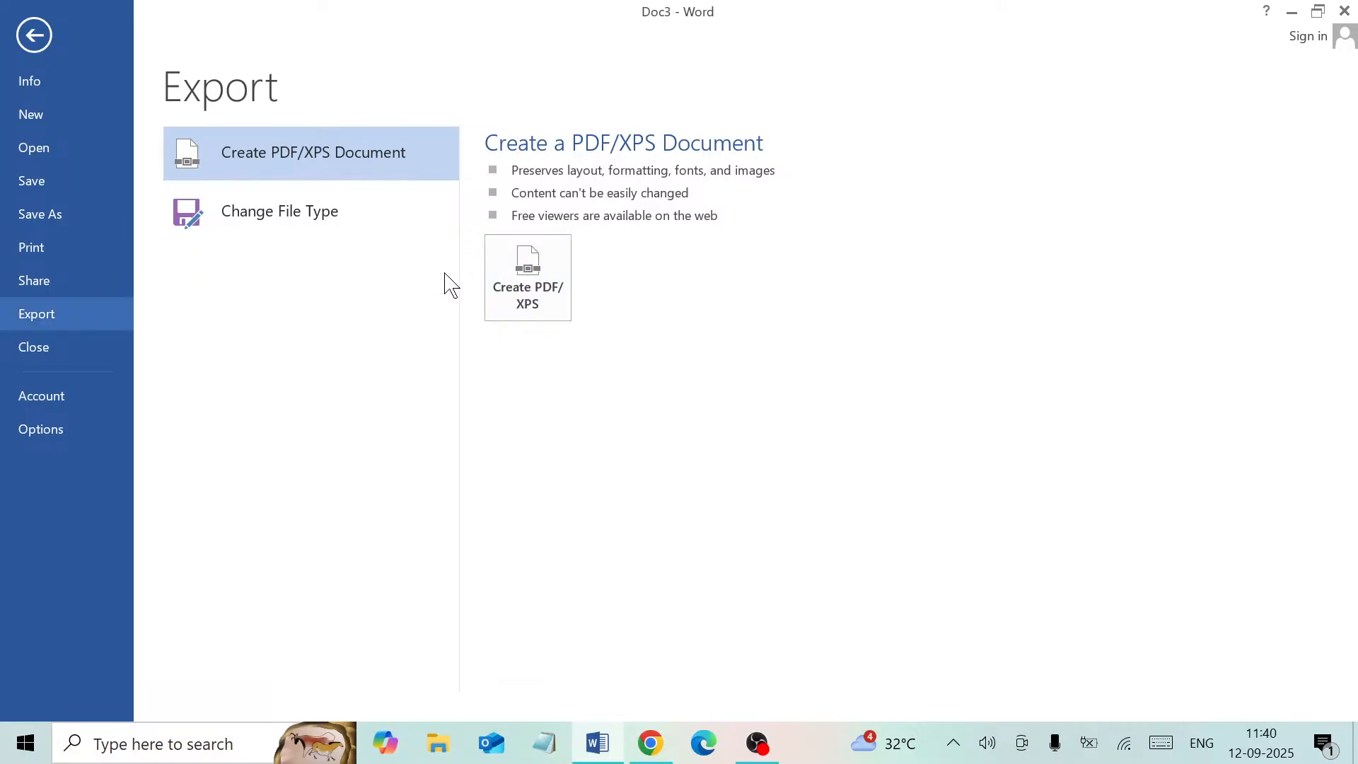
left_click(524, 294)
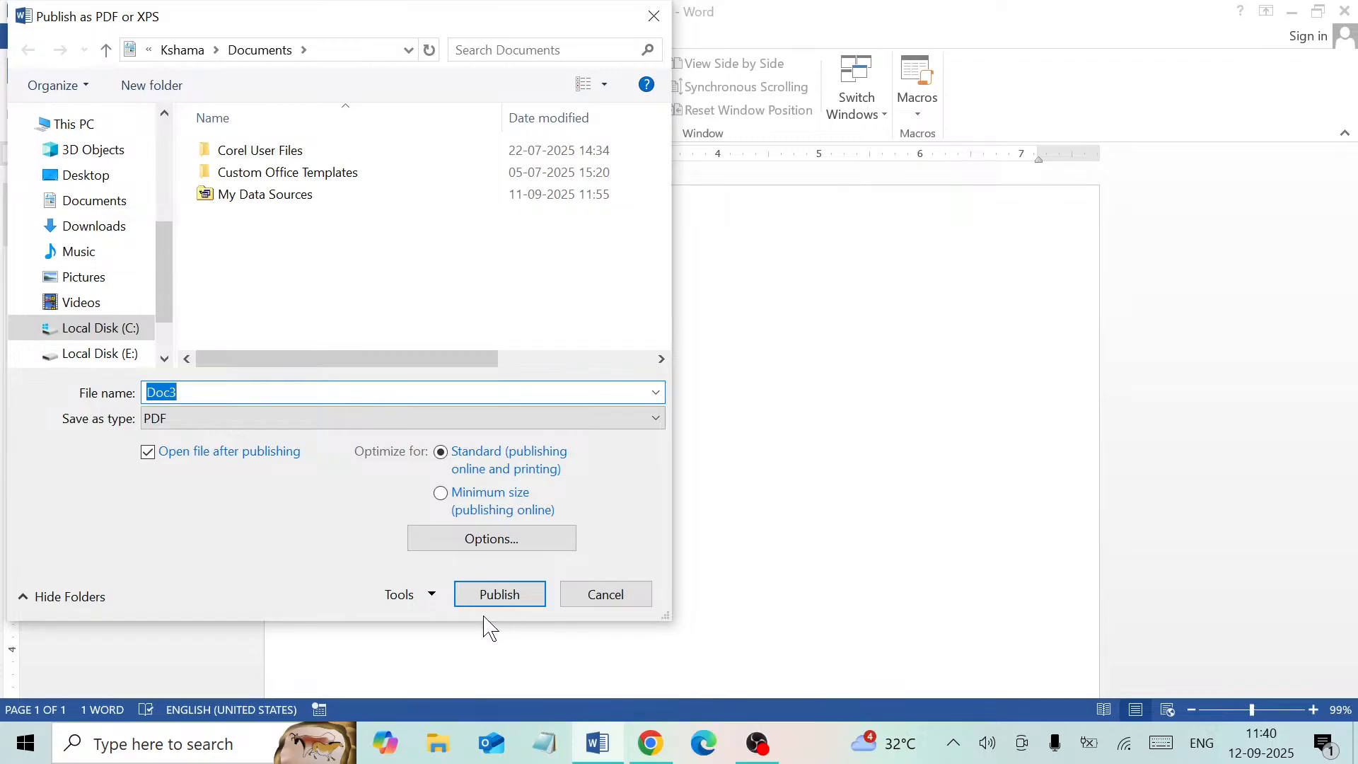
left_click(345, 424)
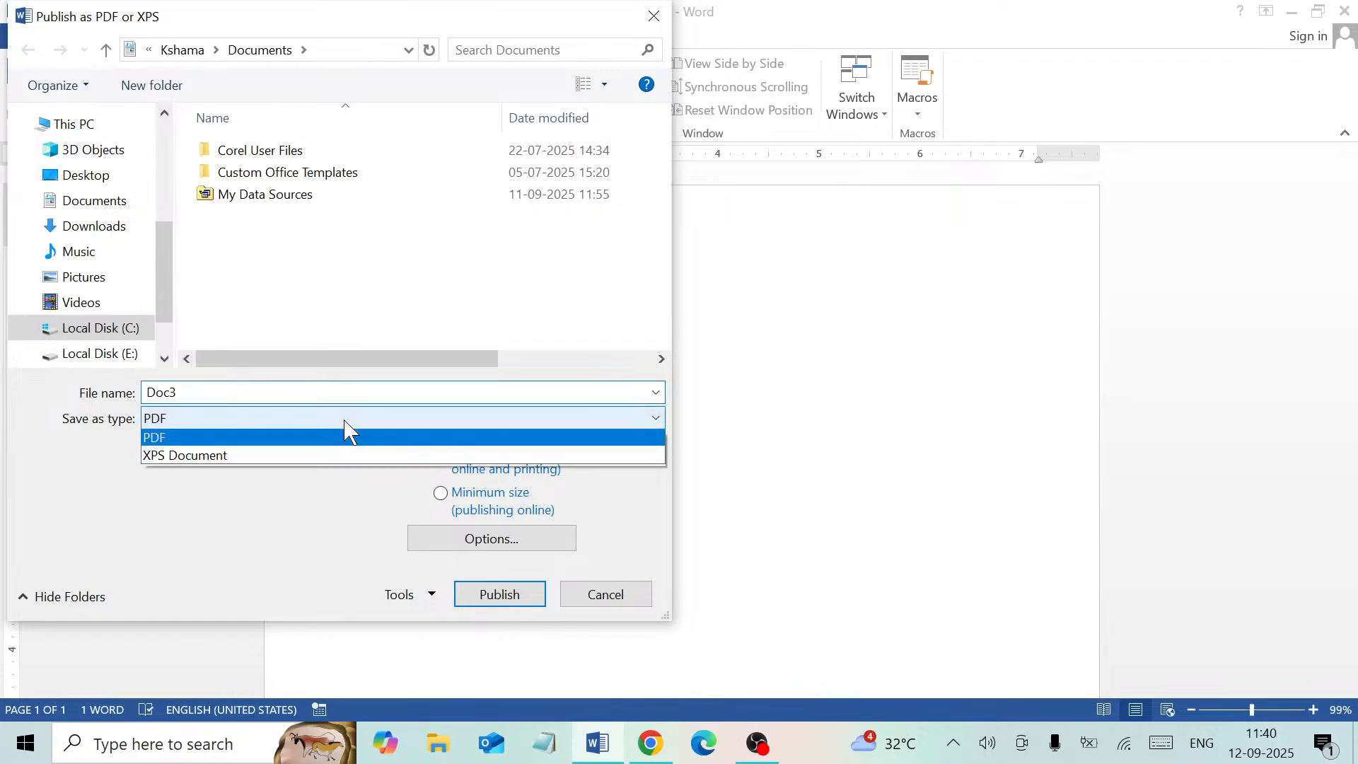
left_click(628, 596)
left_click(628, 596)
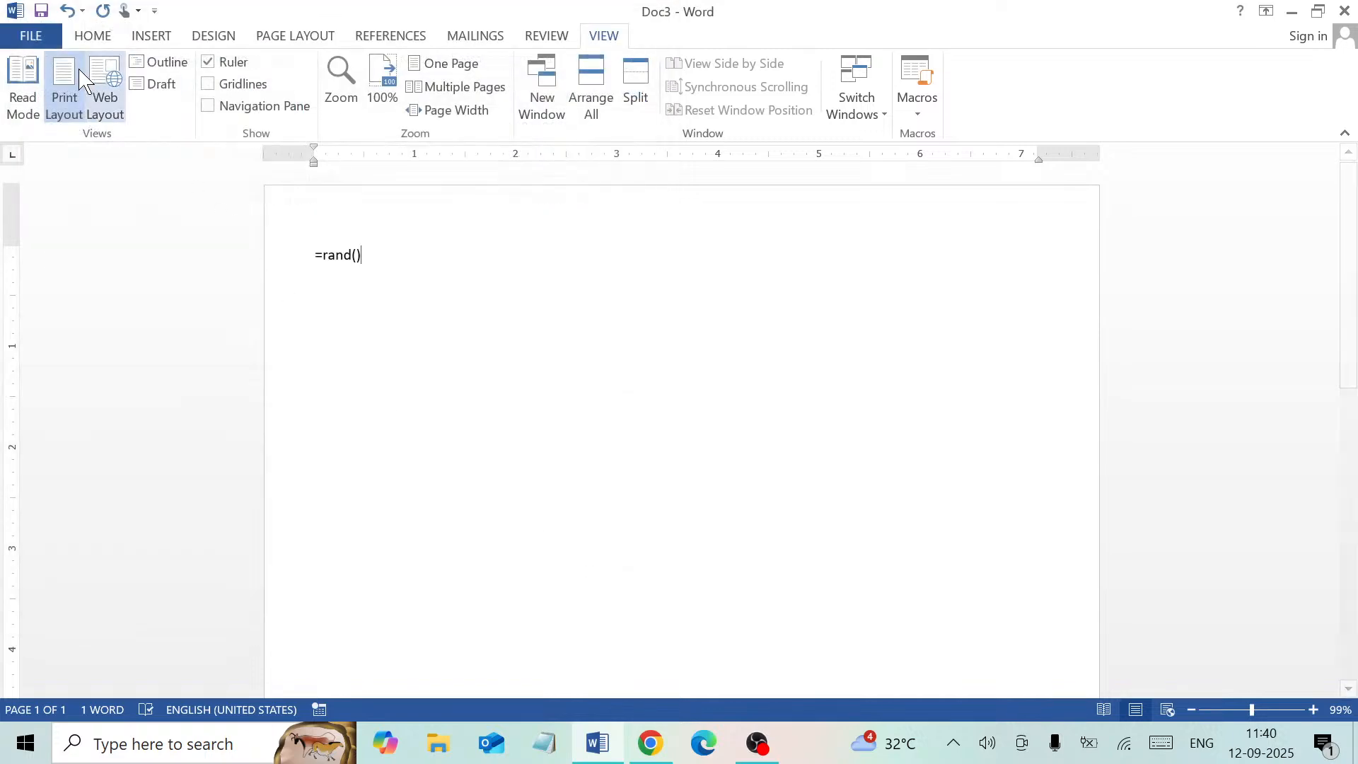
Save Doc3 again in the Documents folder, keeping the Word Document file type.
left_click(39, 37)
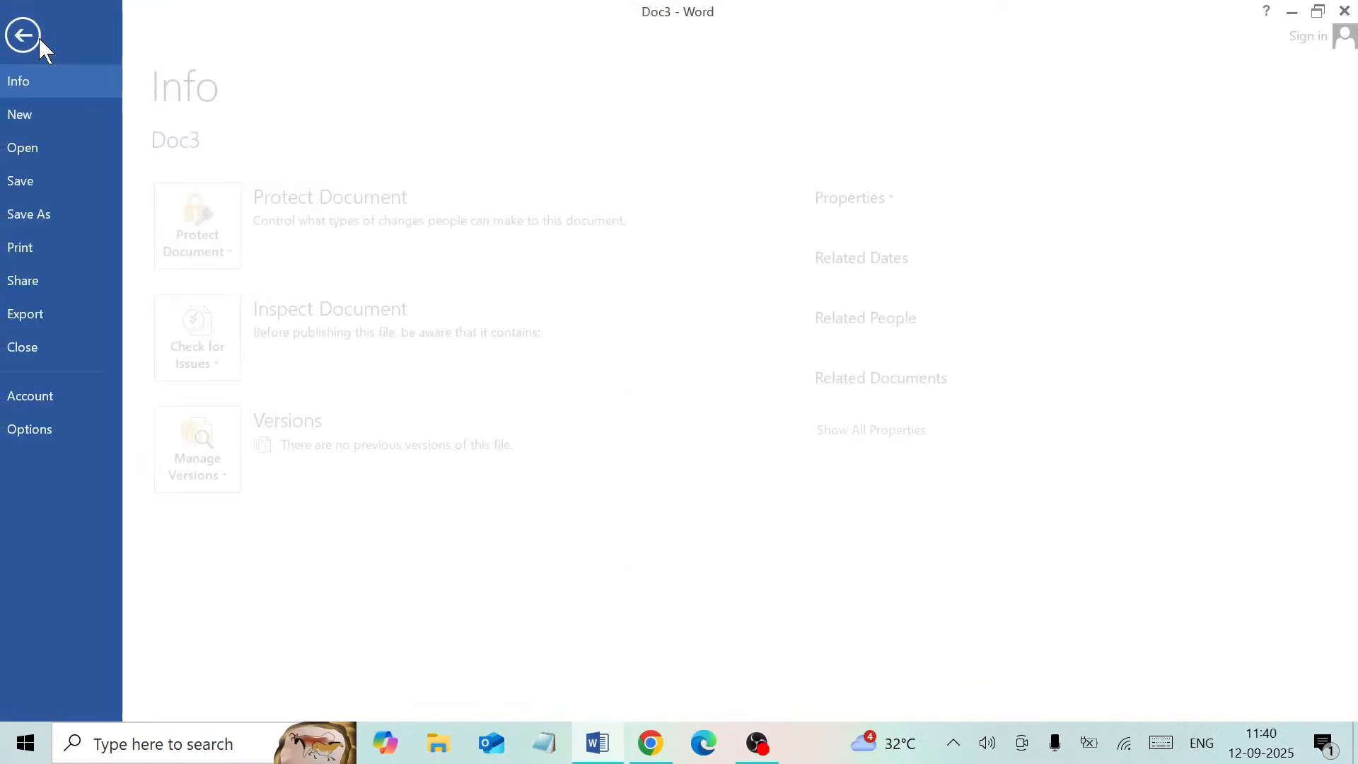
left_click(69, 214)
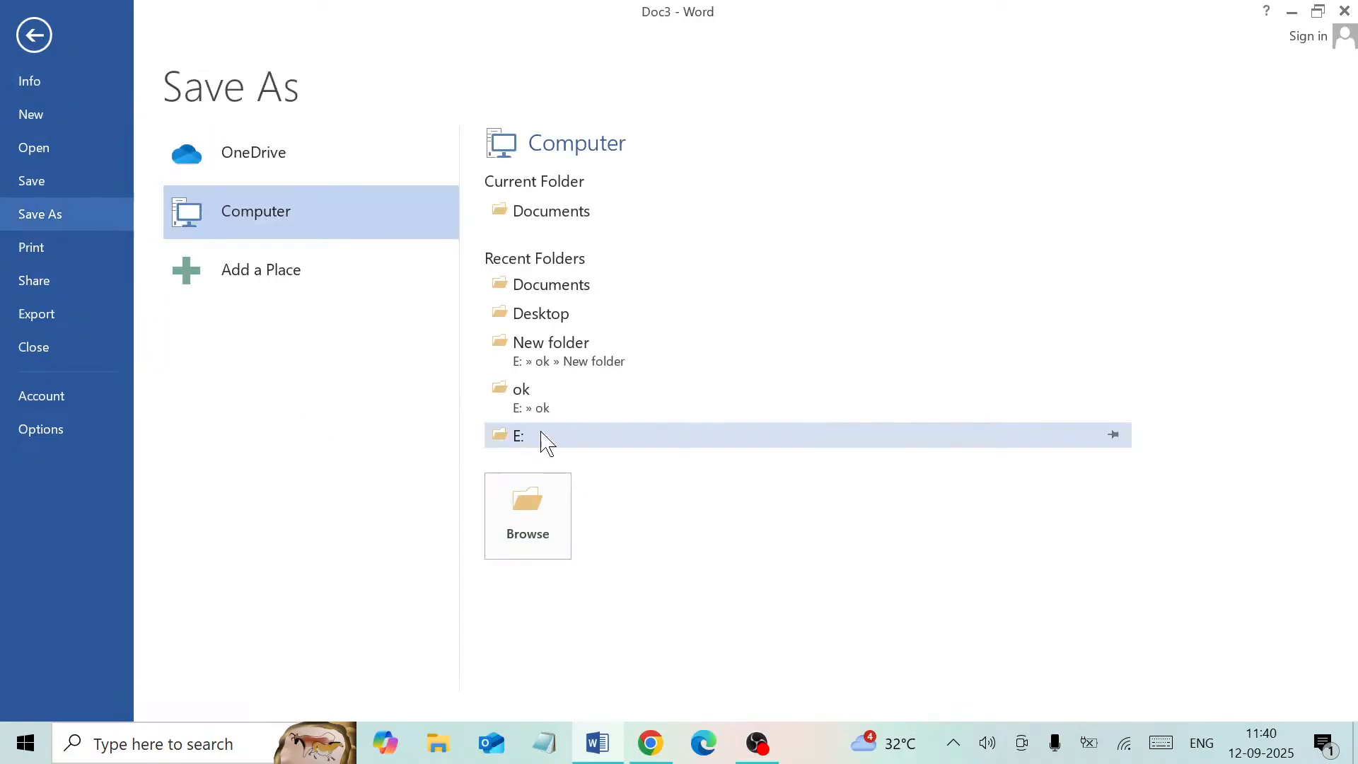
left_click(537, 507)
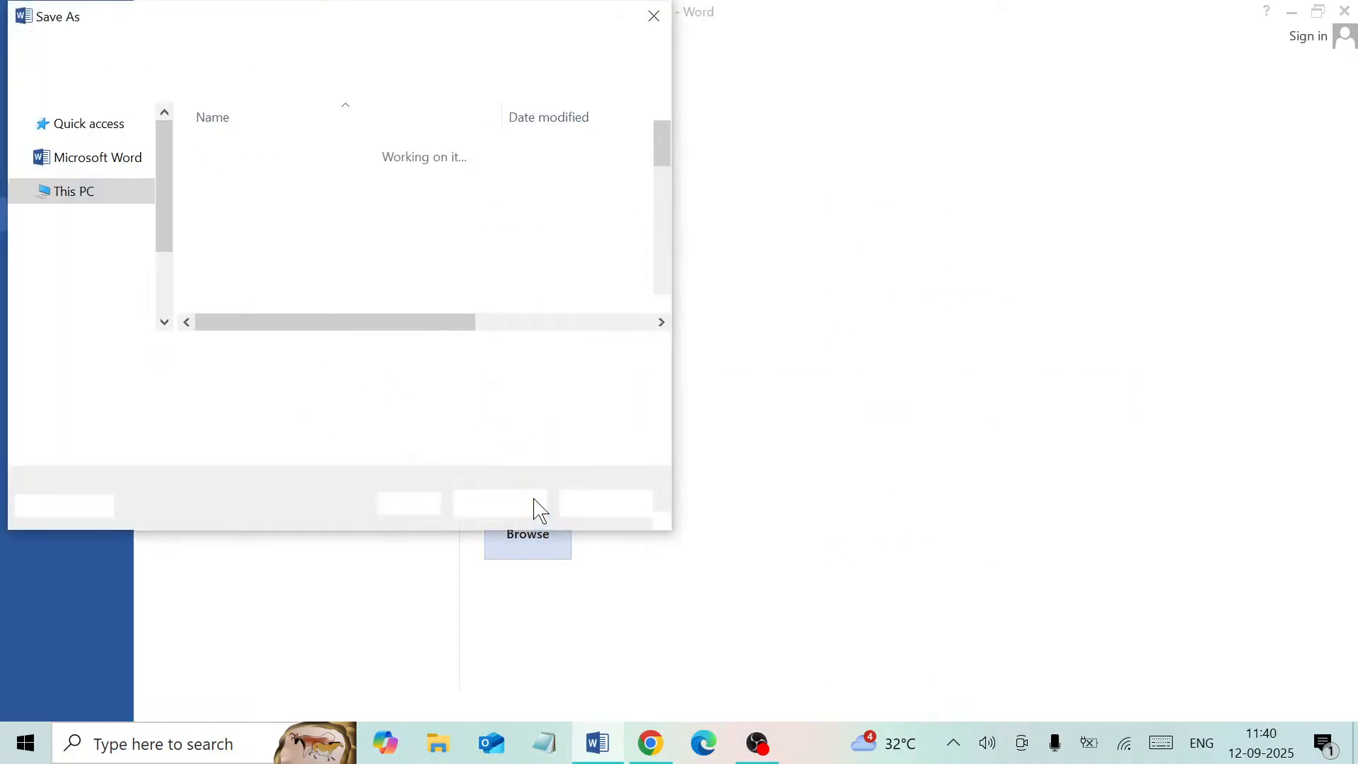
left_click(269, 382)
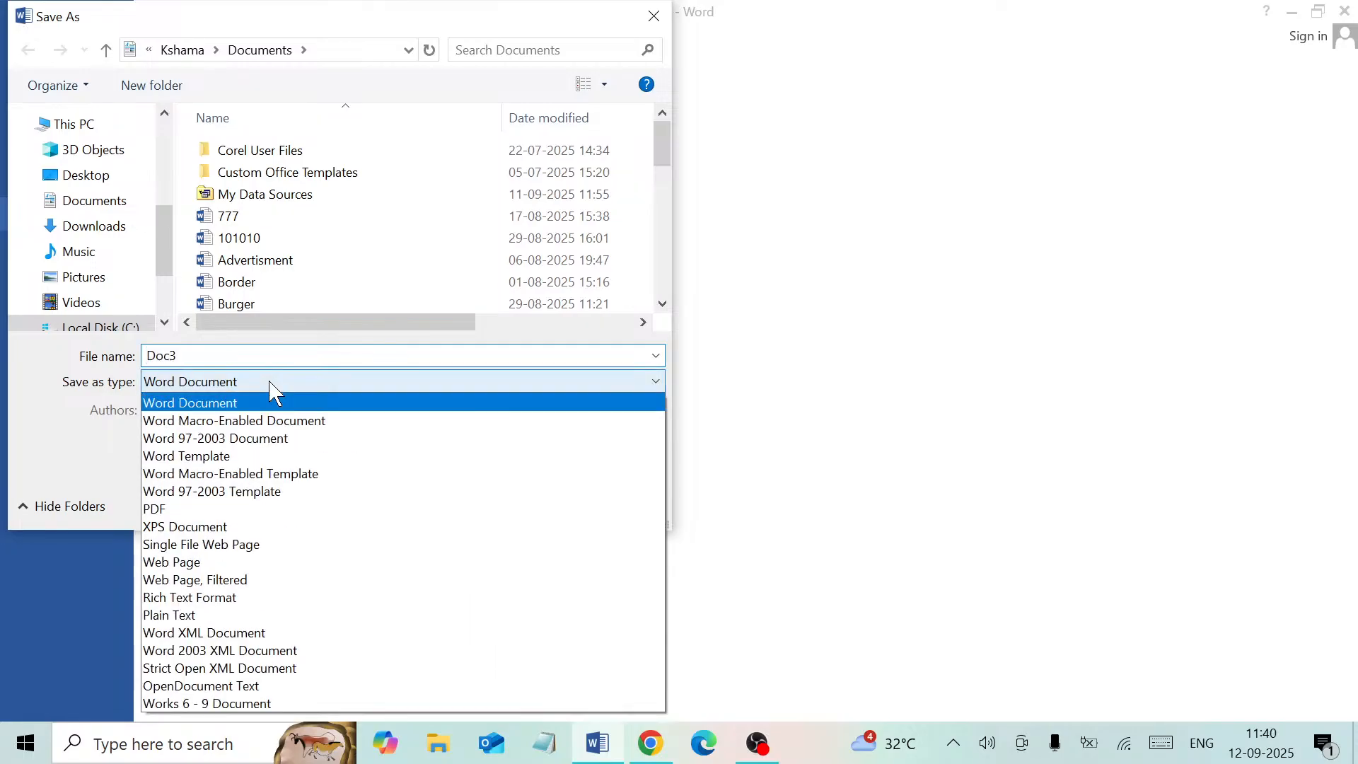
left_click(270, 381)
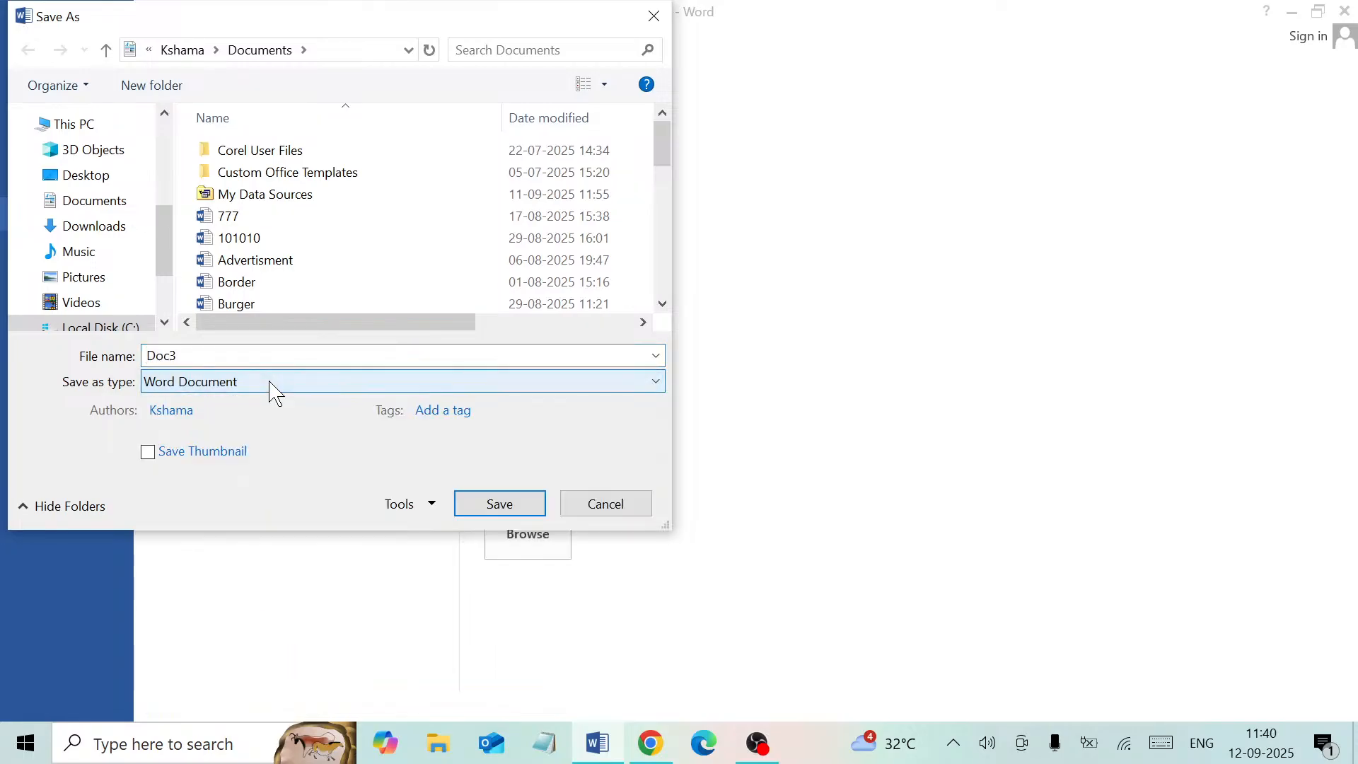
left_click(507, 512)
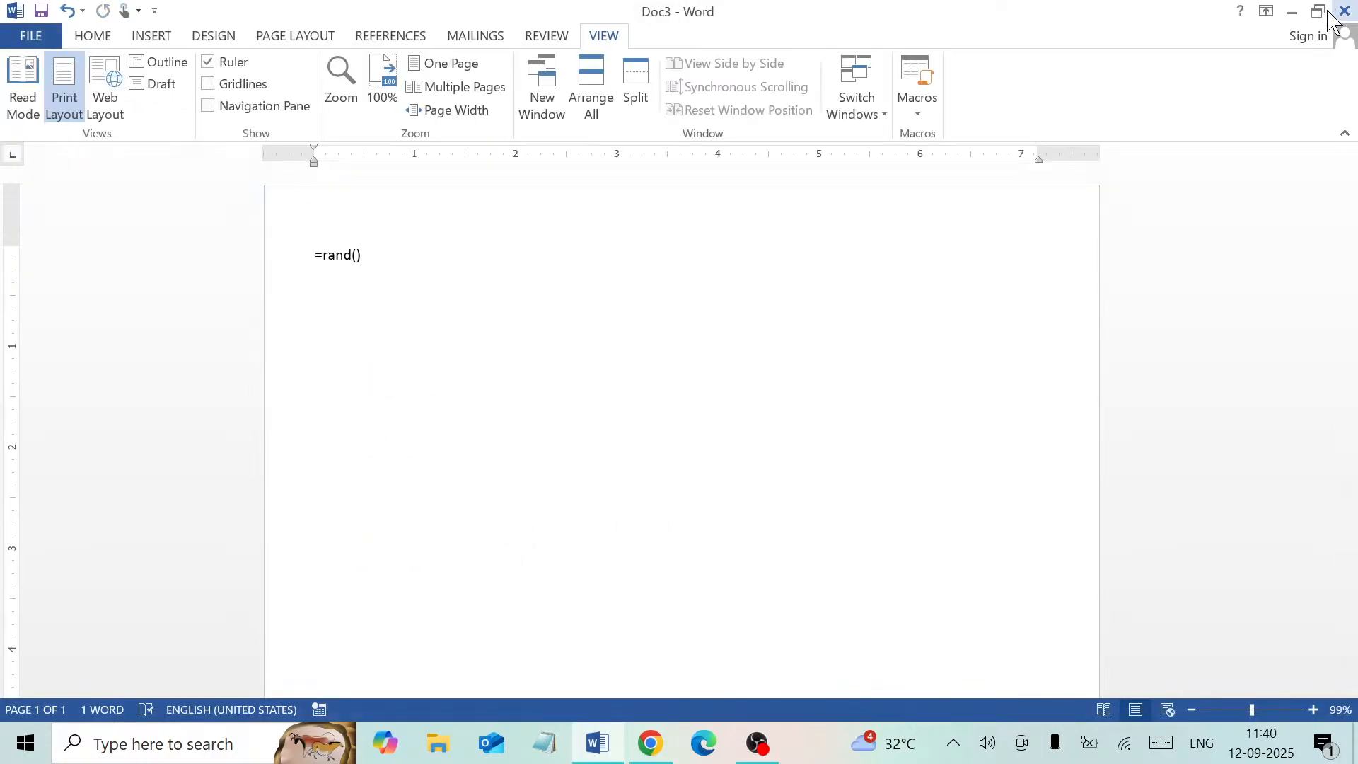
left_click(1320, 10)
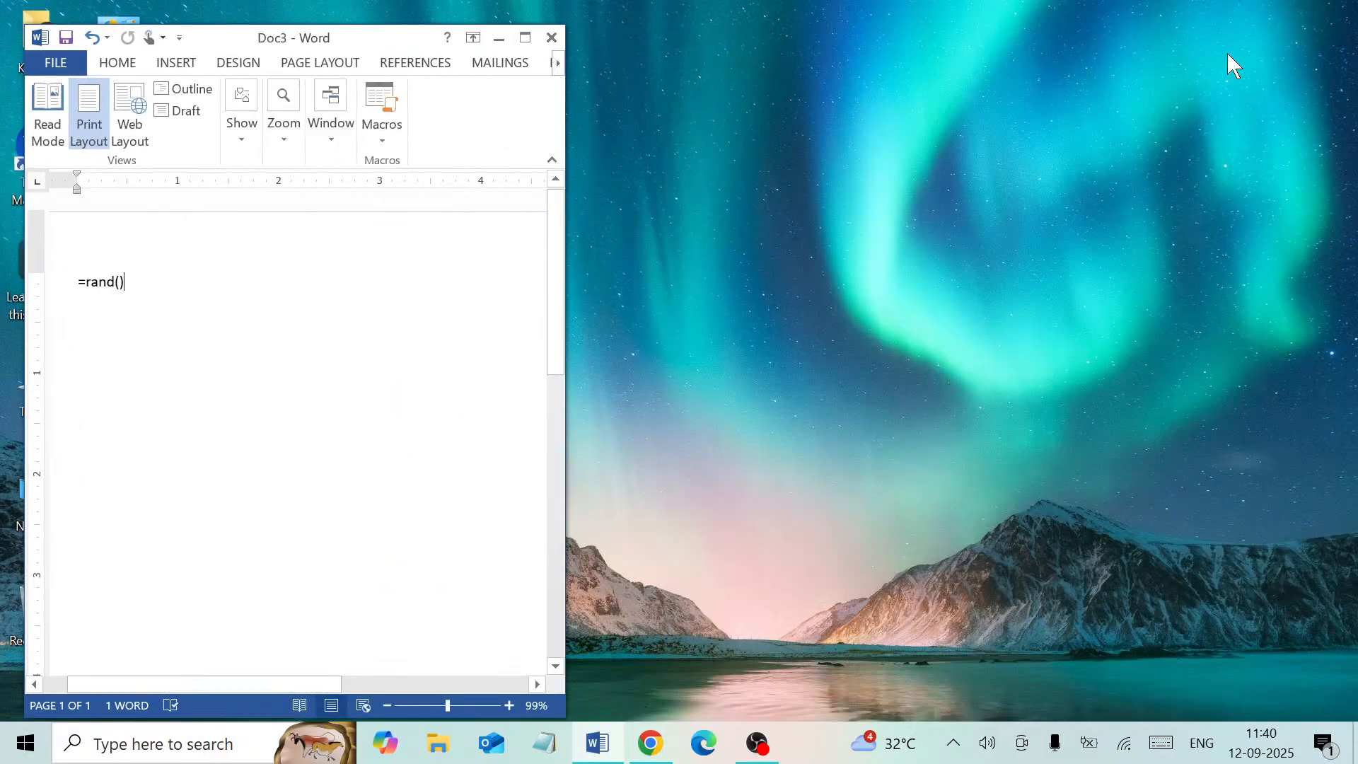
left_click(525, 38)
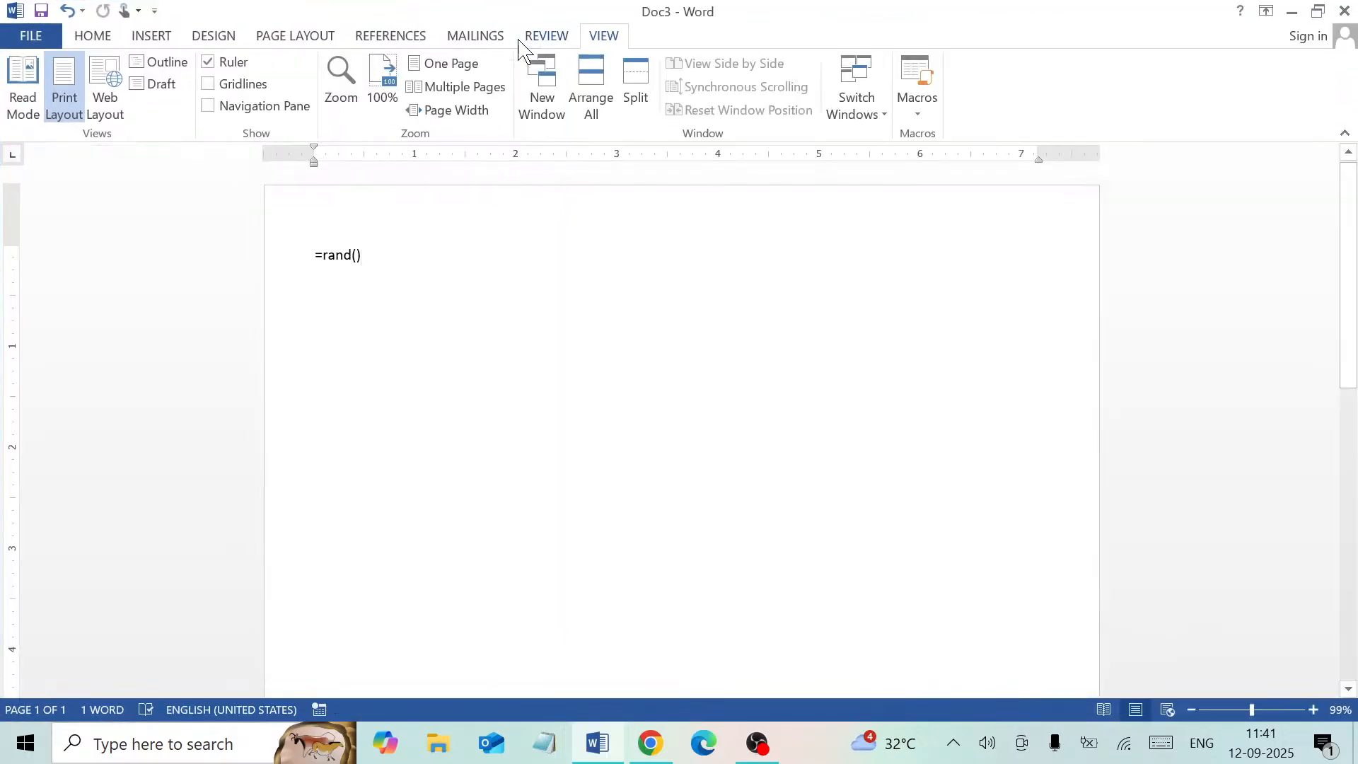
Add a row of dashes after =rand(), and delete all text from the first line of the document.
type("------")
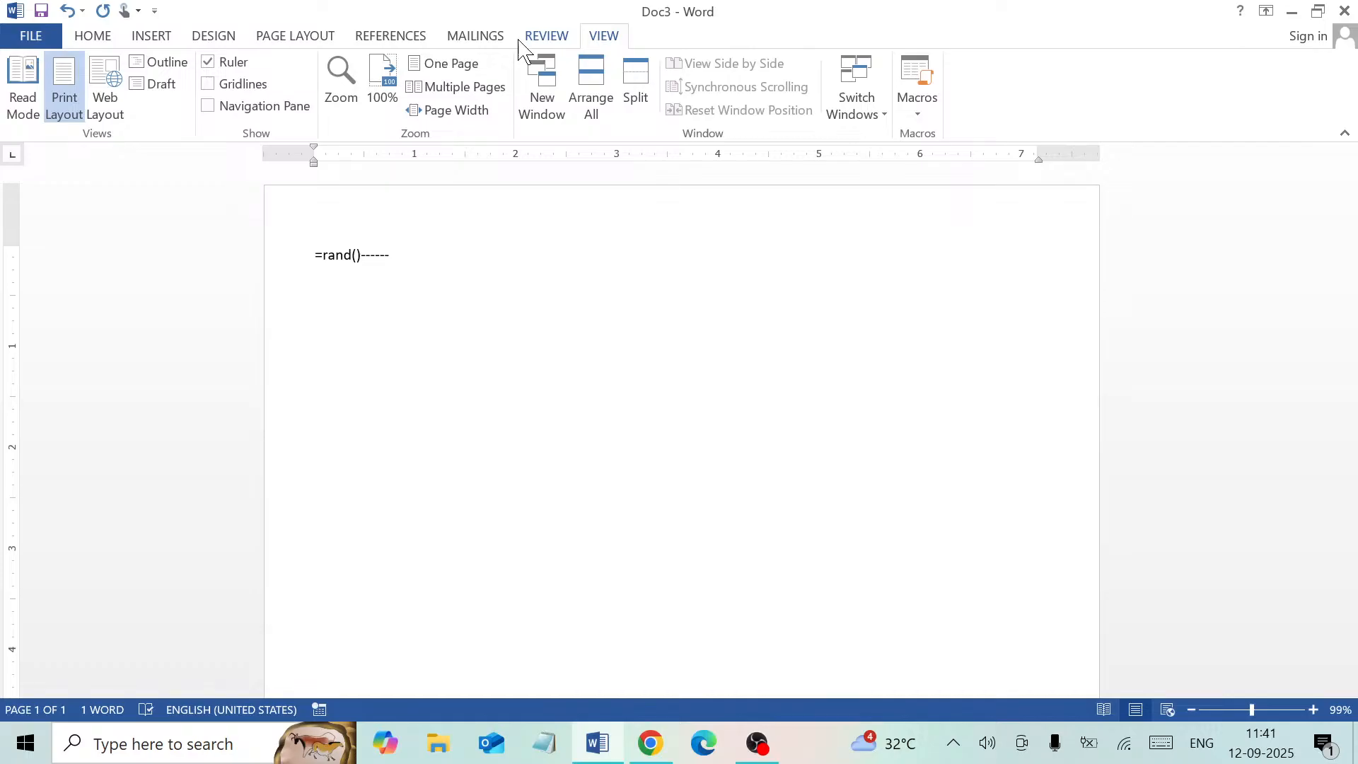
key("BackSpace")
key("BackSpace")
key("BackSpace")
key("BackSpace")
key("BackSpace")
key("BackSpace")
key("BackSpace")
key("BackSpace")
key("BackSpace")
key("BackSpace")
key("BackSpace")
key("BackSpace")
key("BackSpace")
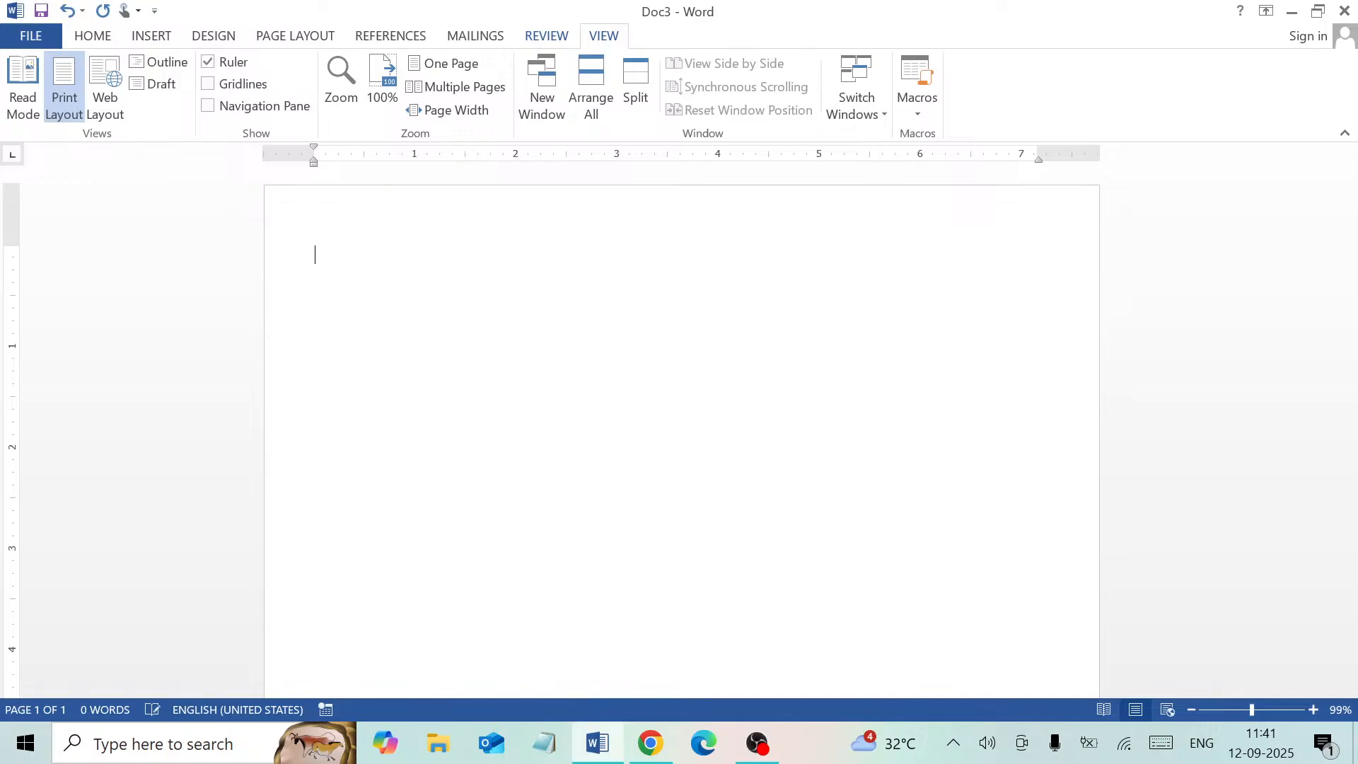
Open the Windows Magnifier over the document and close it again.
key("super+plus")
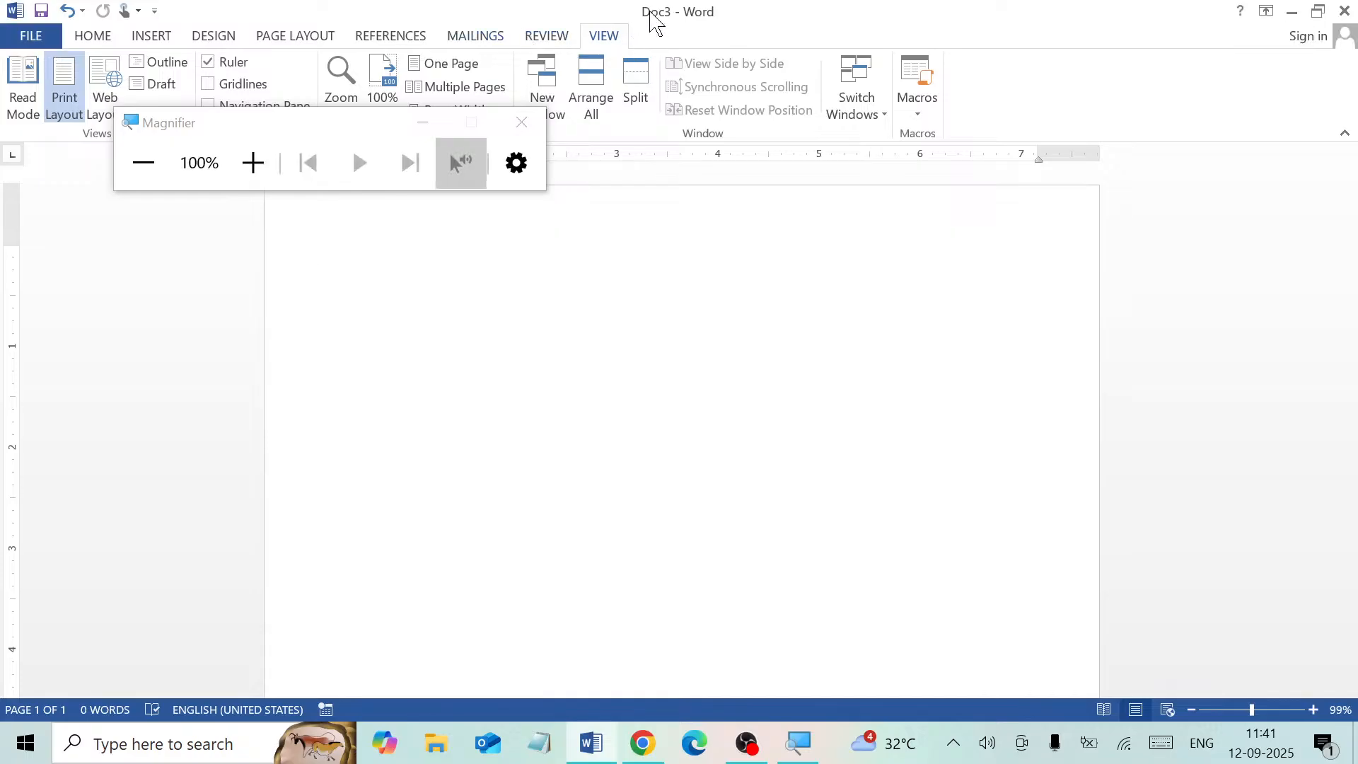
left_click(529, 123)
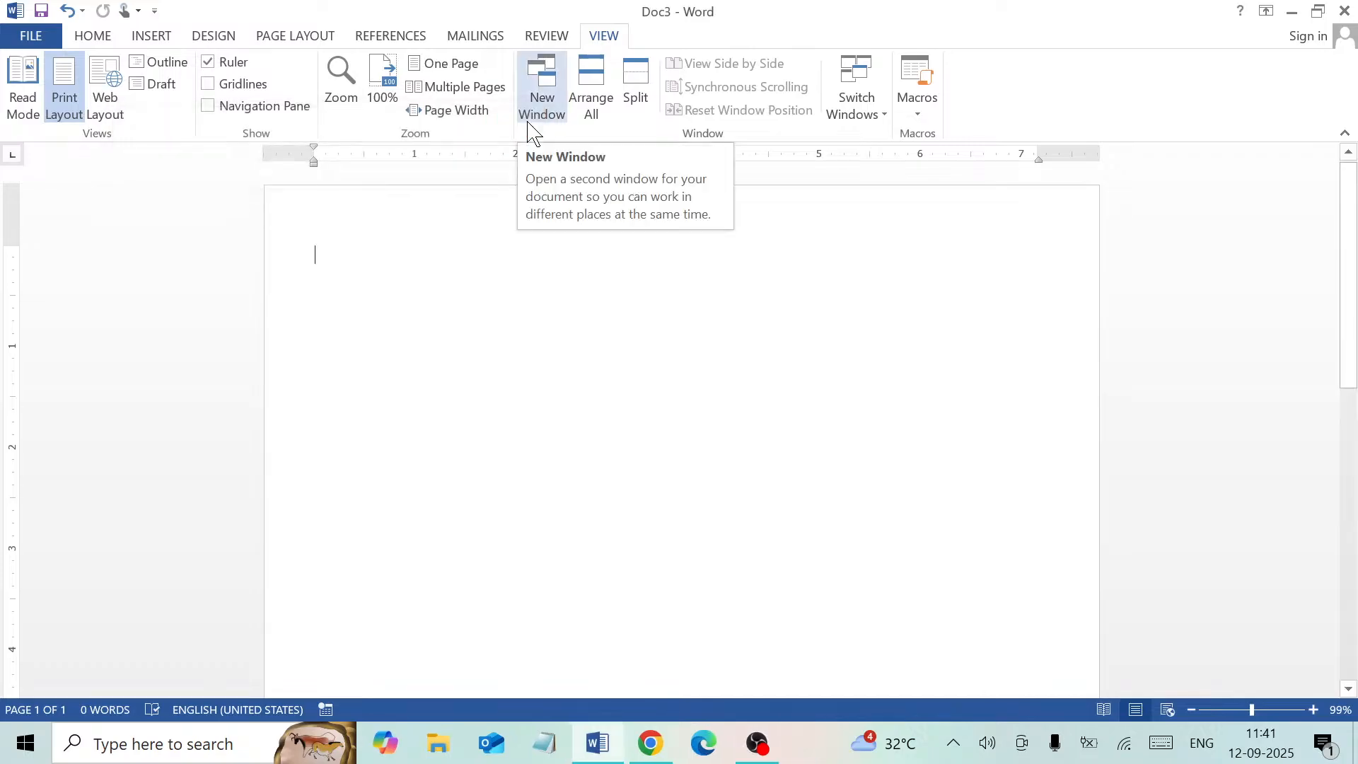